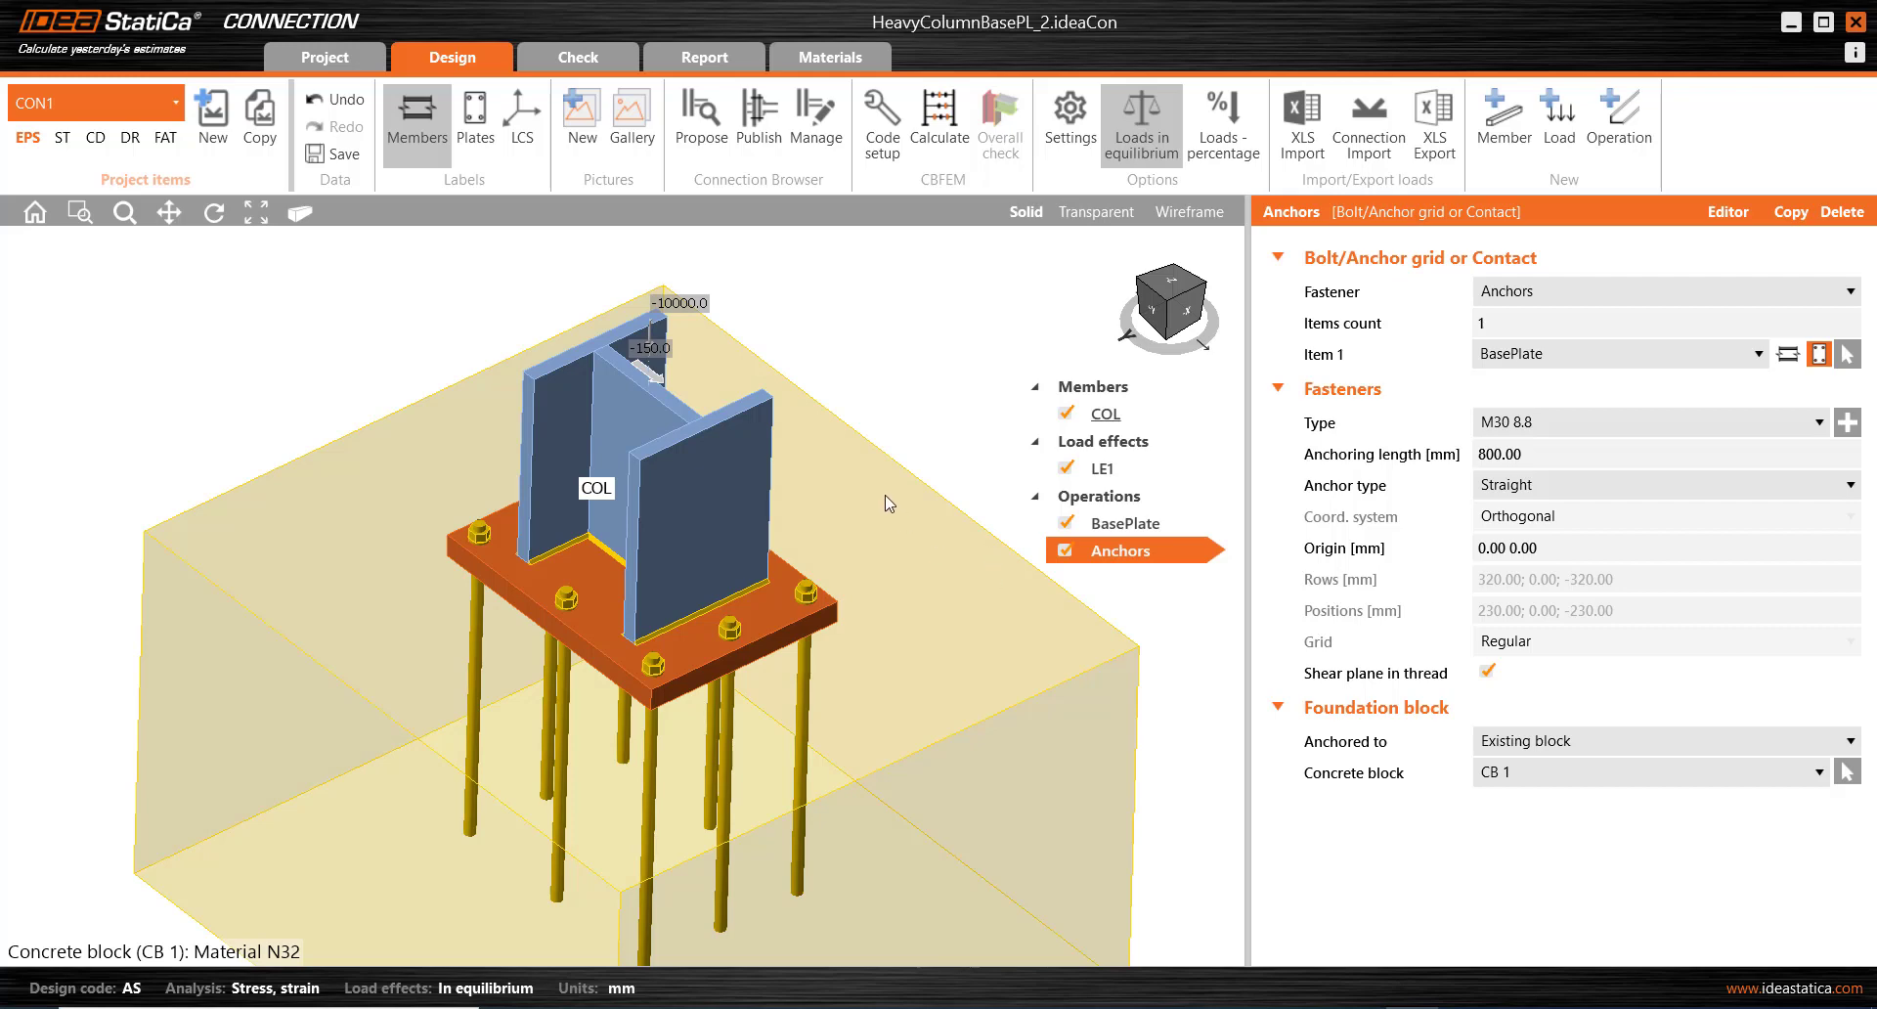
# Frame the column base and turn on LCS to show the column's local X/Y/Z axes.
pyautogui.scroll(5, 831, 479)
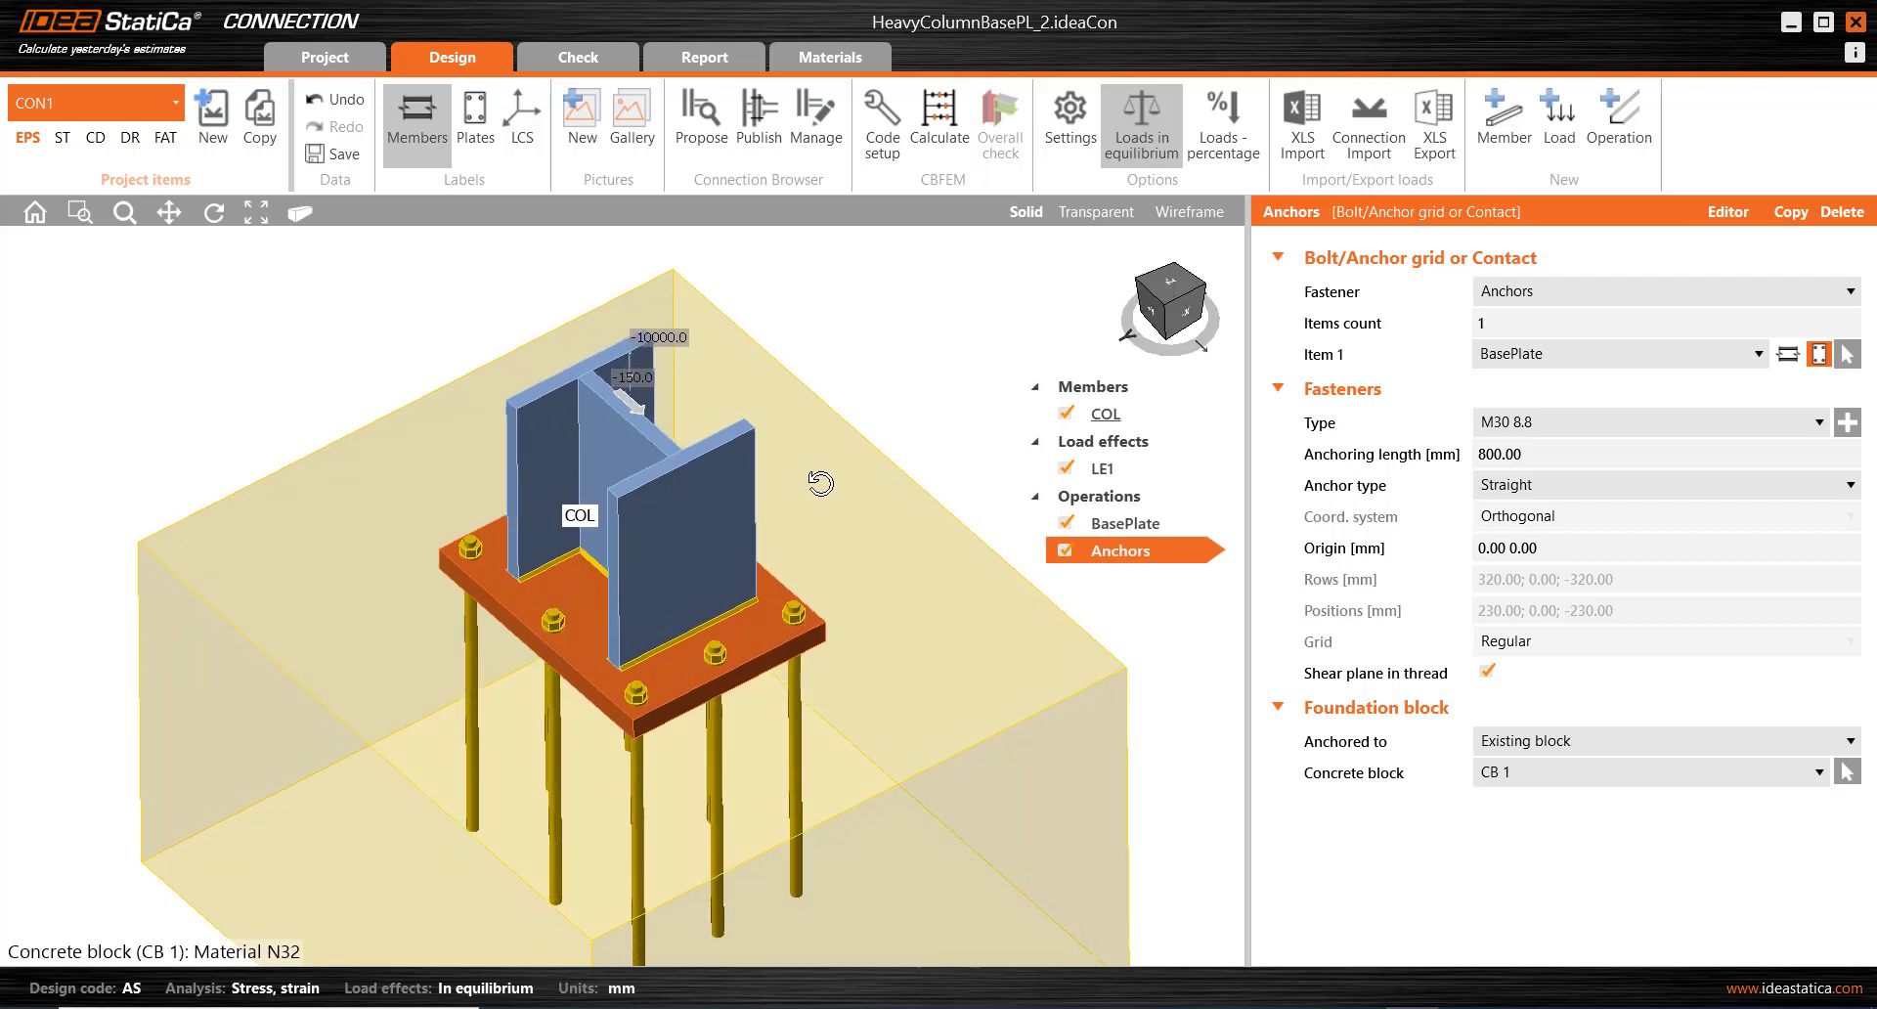
pyautogui.moveTo(819, 492); pyautogui.dragTo(799, 521, button='middle')
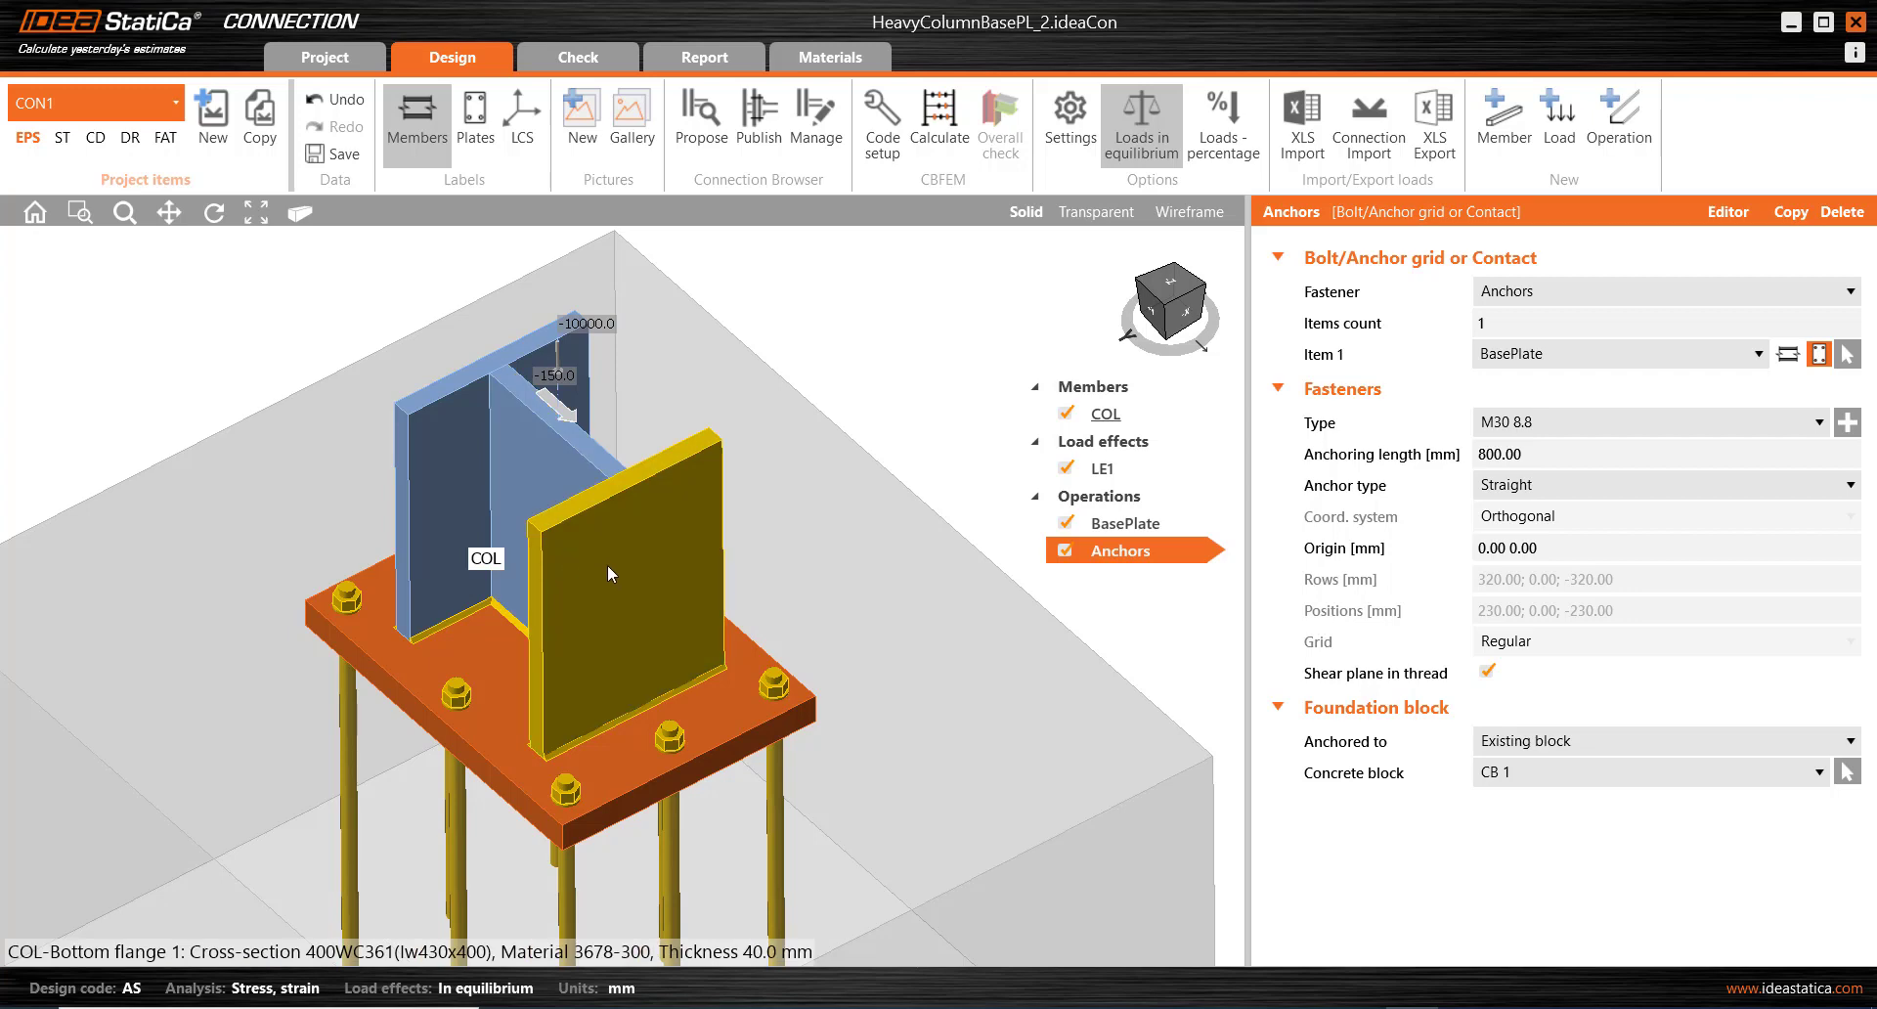
pyautogui.moveTo(607, 566); pyautogui.dragTo(628, 513, button='middle')
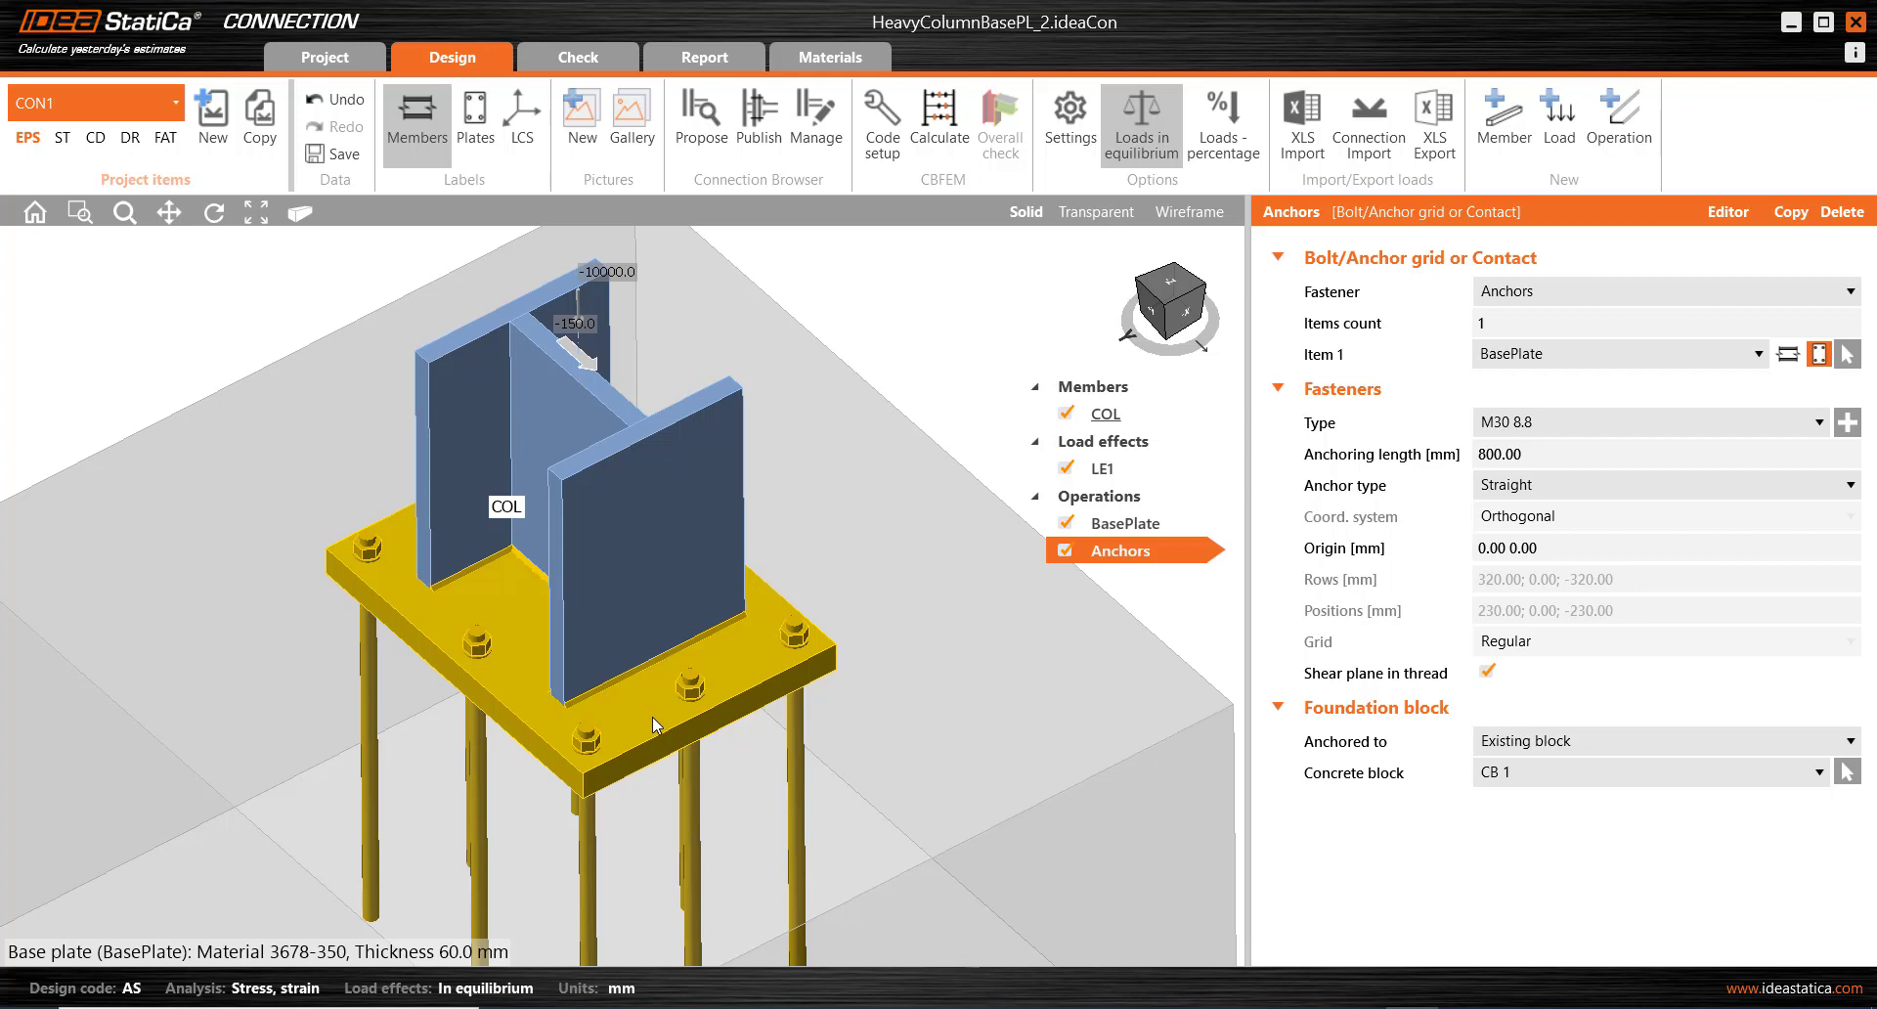
pyautogui.scroll(5, 792, 645)
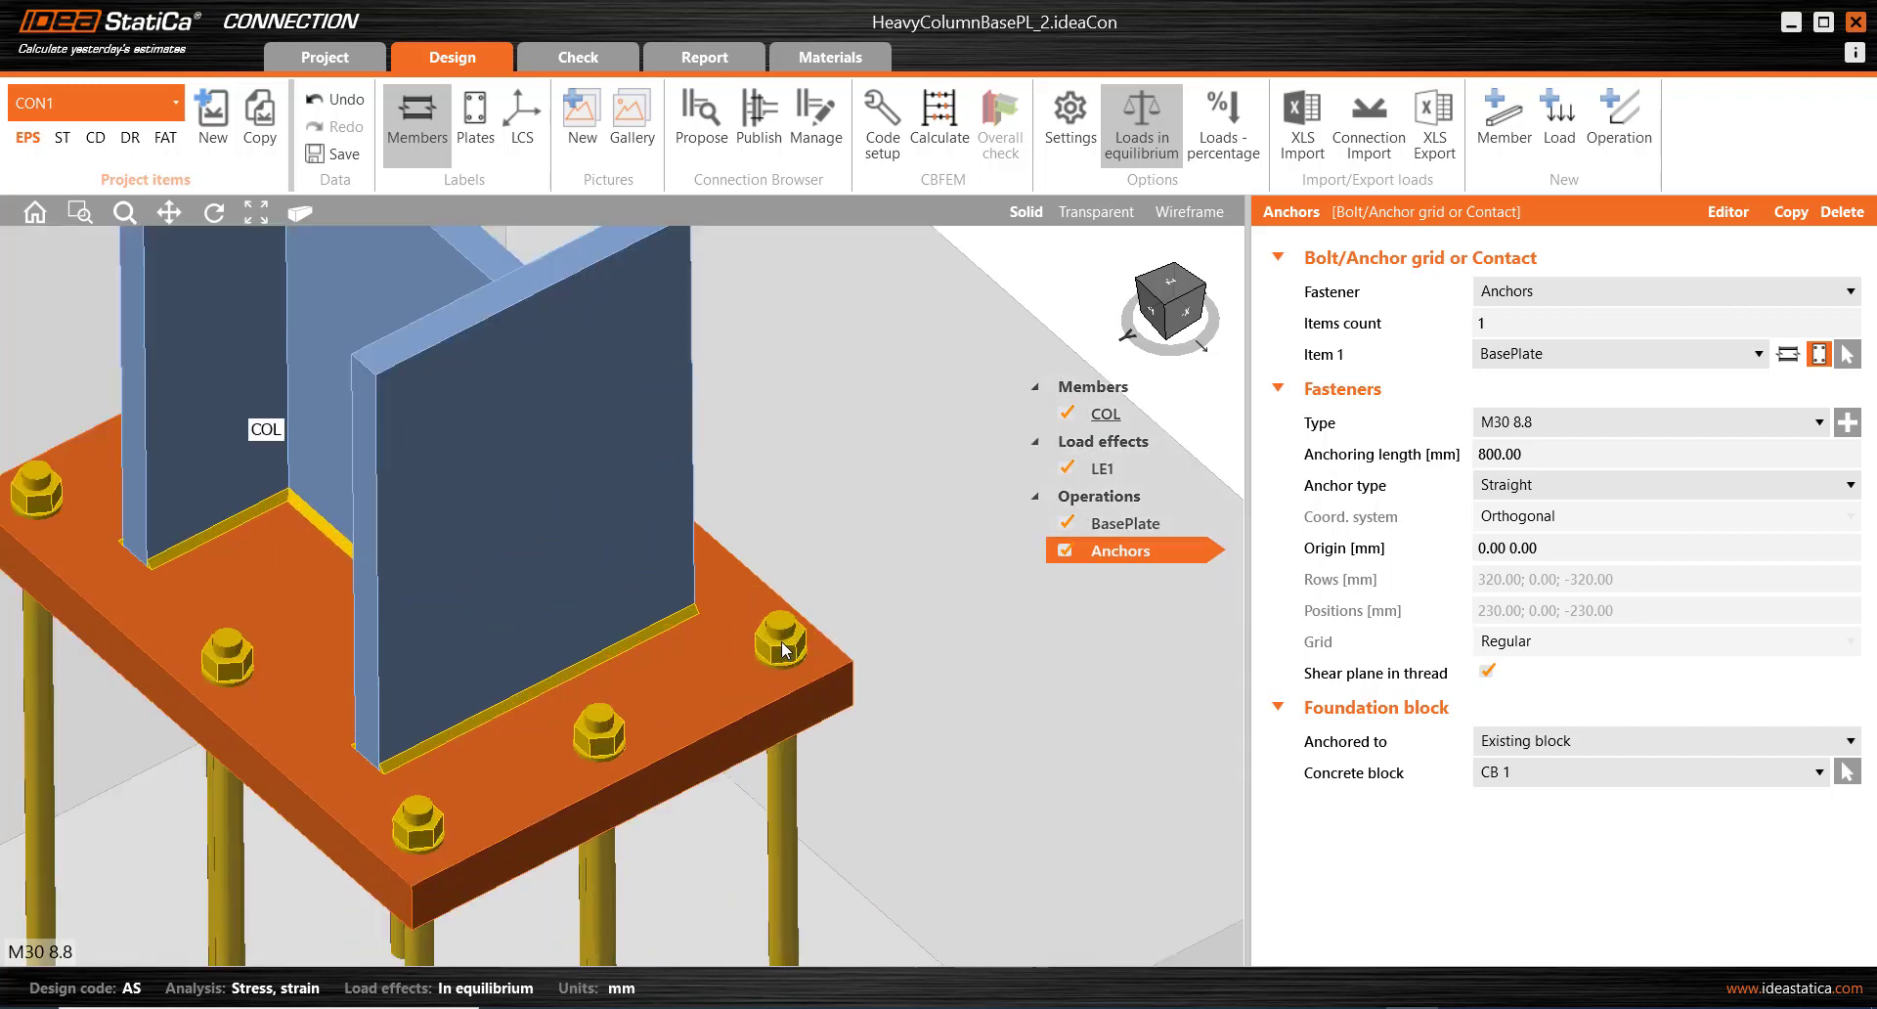
pyautogui.scroll(-5, 782, 648)
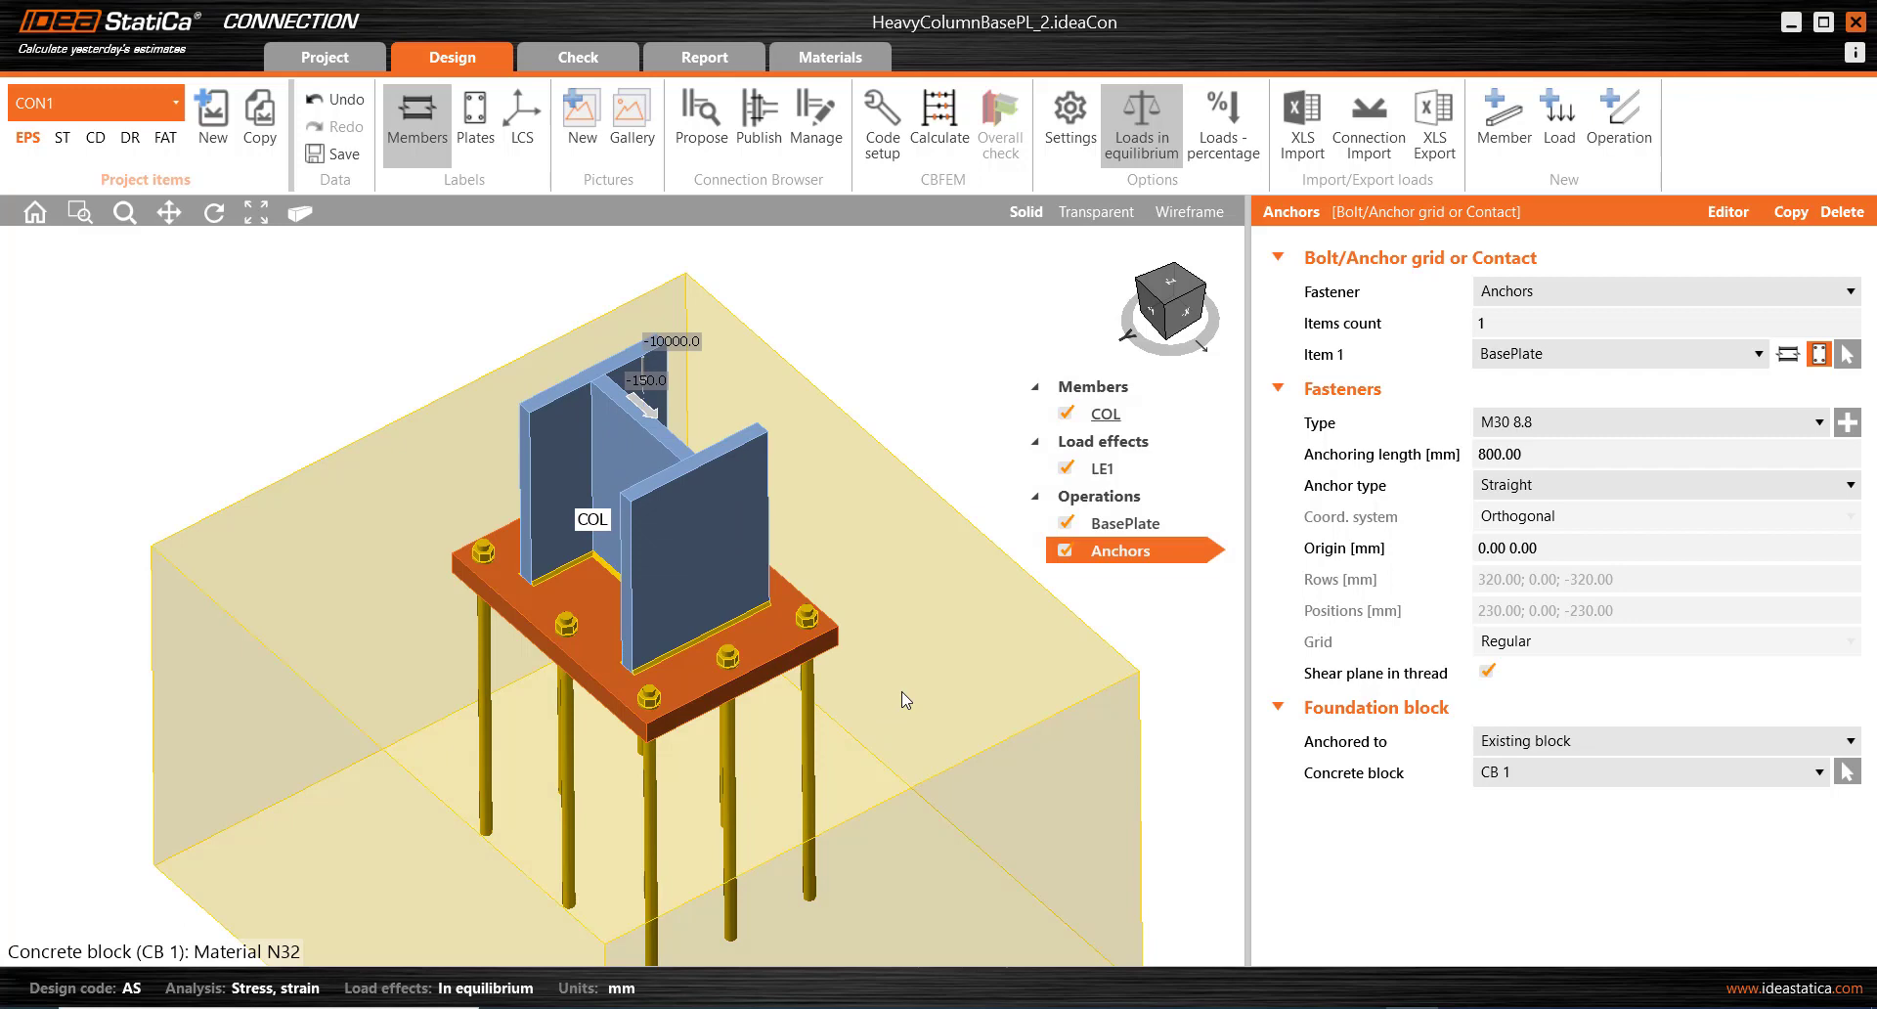
pyautogui.moveTo(826, 694); pyautogui.dragTo(772, 653, button='middle')
pyautogui.moveTo(728, 540); pyautogui.dragTo(684, 541, button='right')
pyautogui.scroll(3, 655, 497)
pyautogui.scroll(-1, 630, 467)
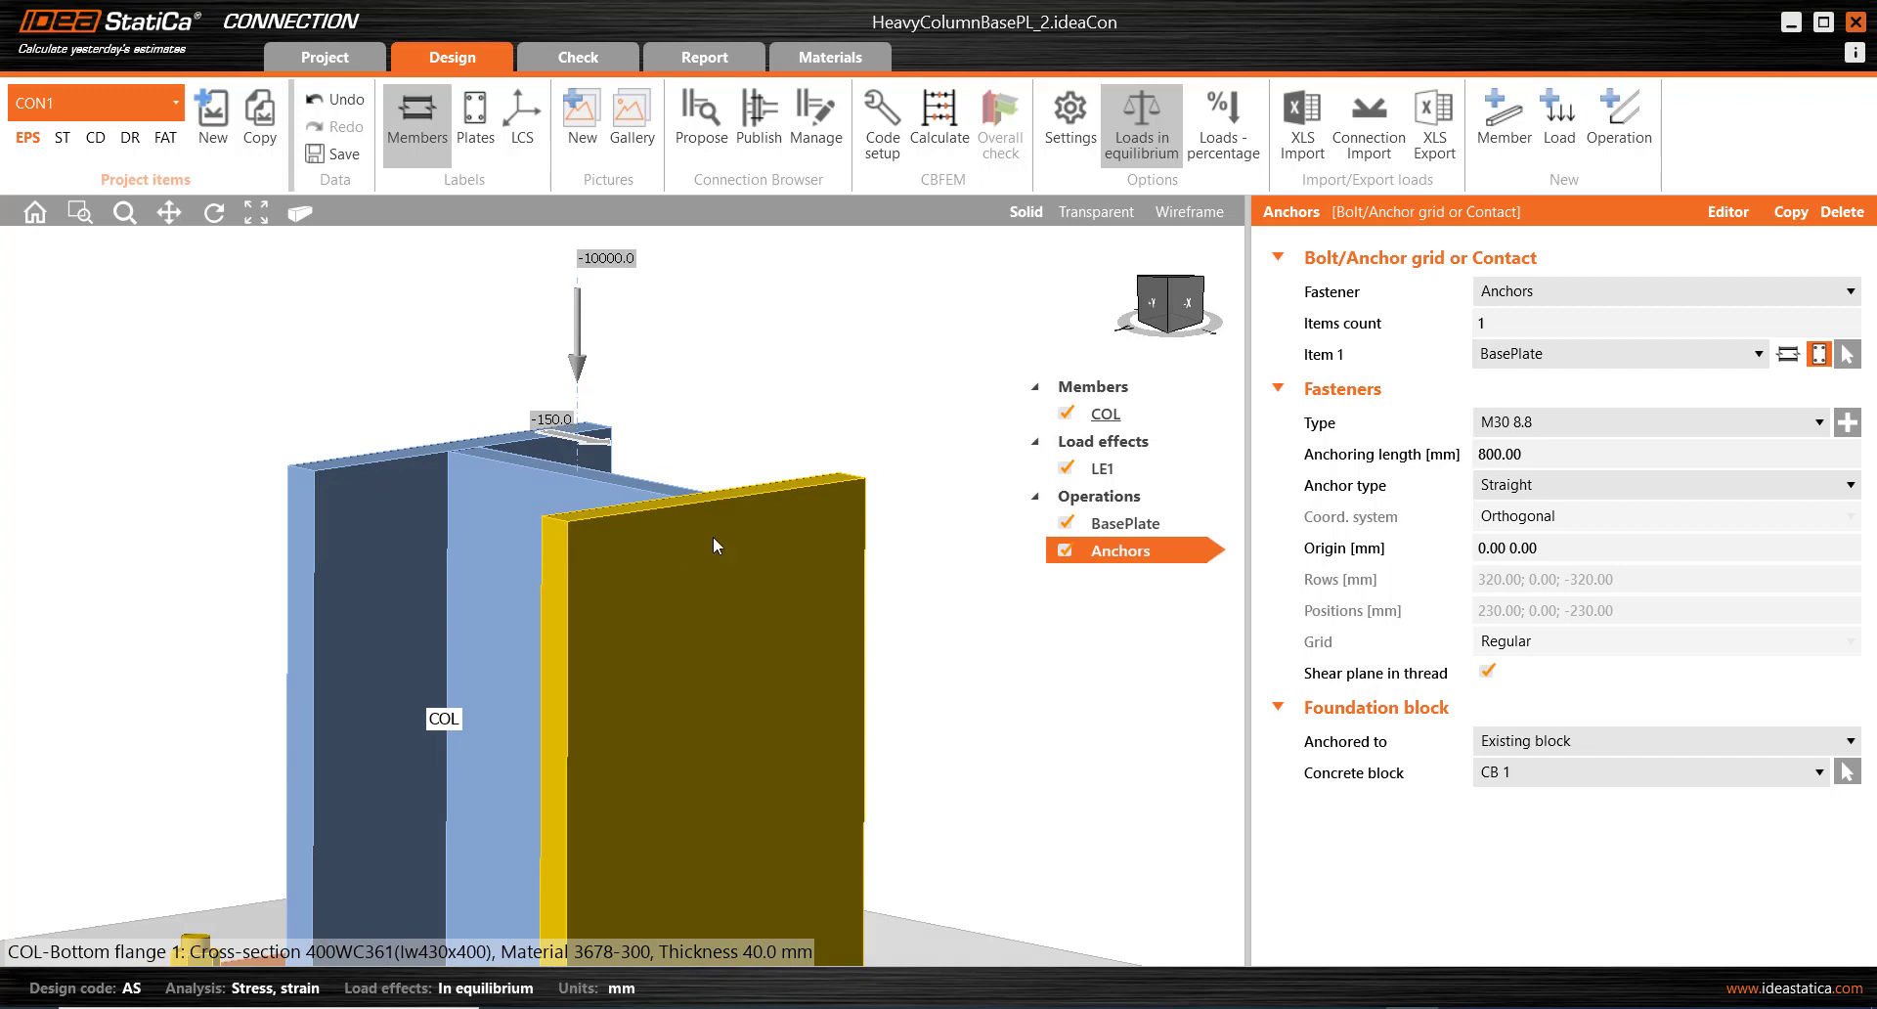
pyautogui.scroll(-3, 673, 582)
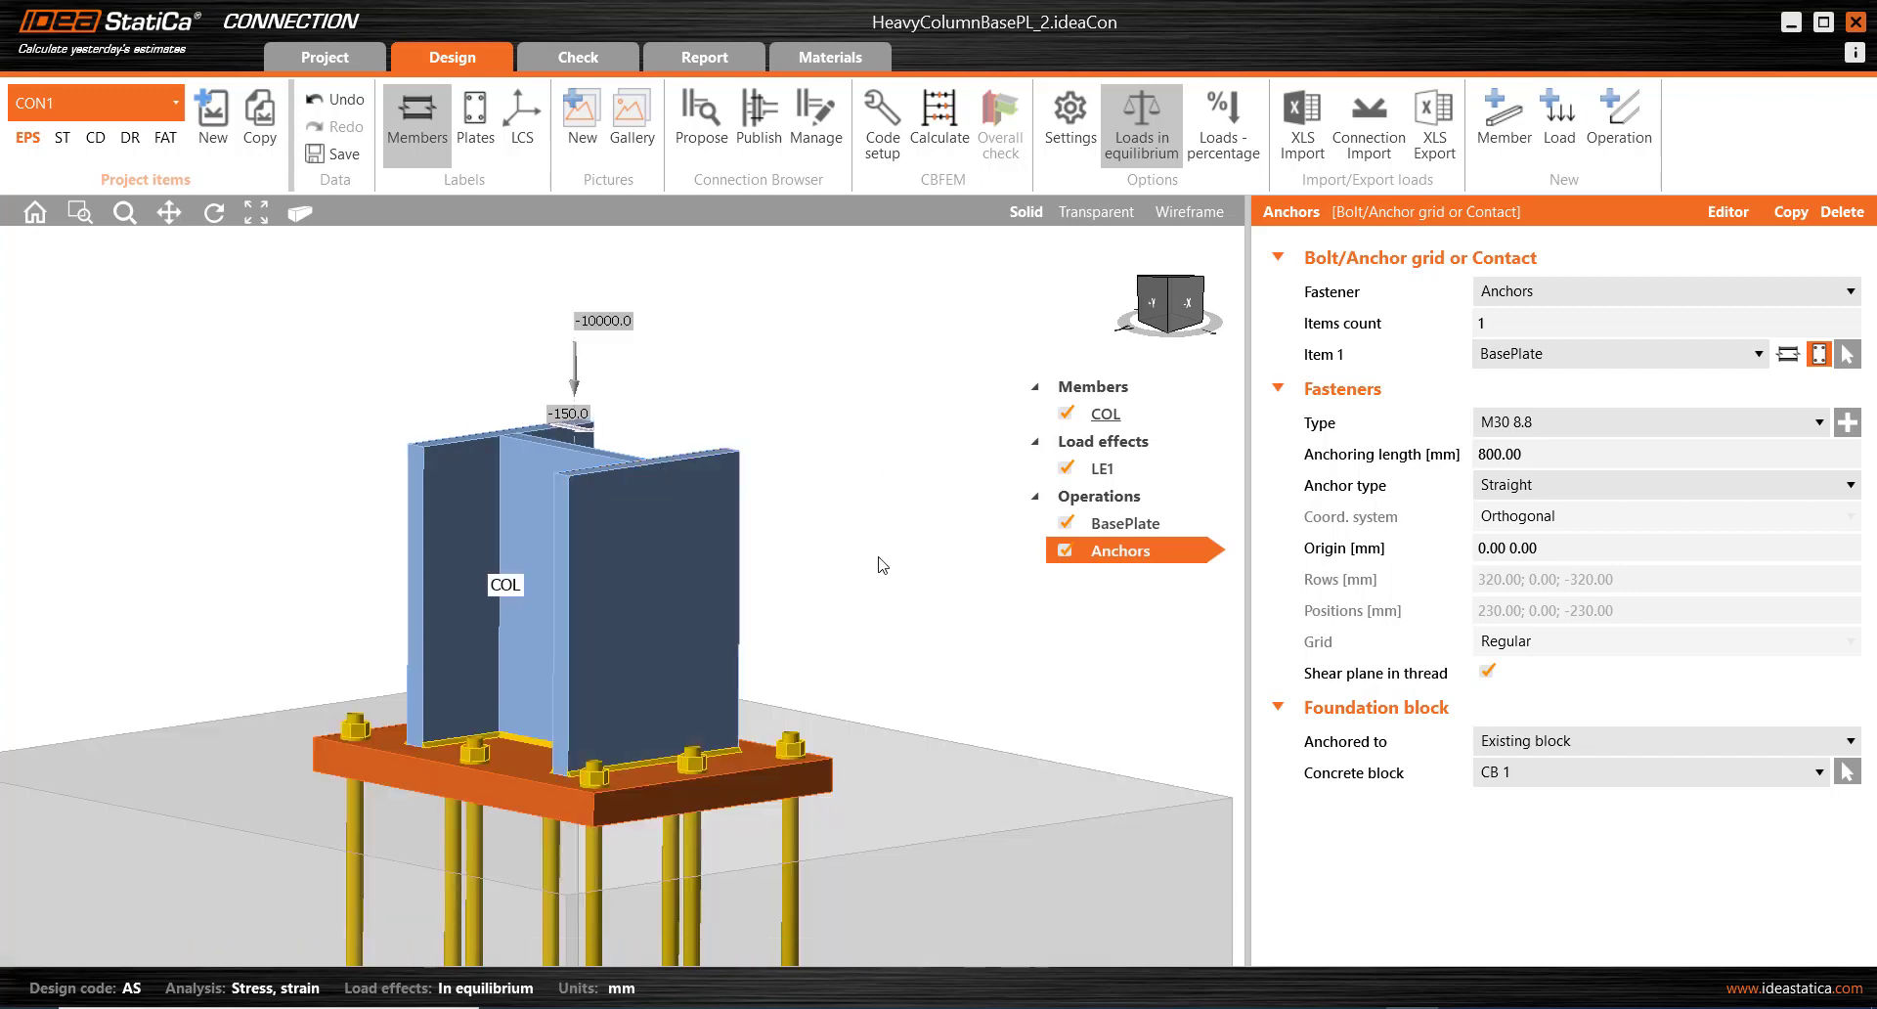
pyautogui.moveTo(486, 518)
pyautogui.mouseDown(button='right')
pyautogui.moveTo(505, 559)
pyautogui.moveTo(489, 545)
pyautogui.mouseUp(button='right')
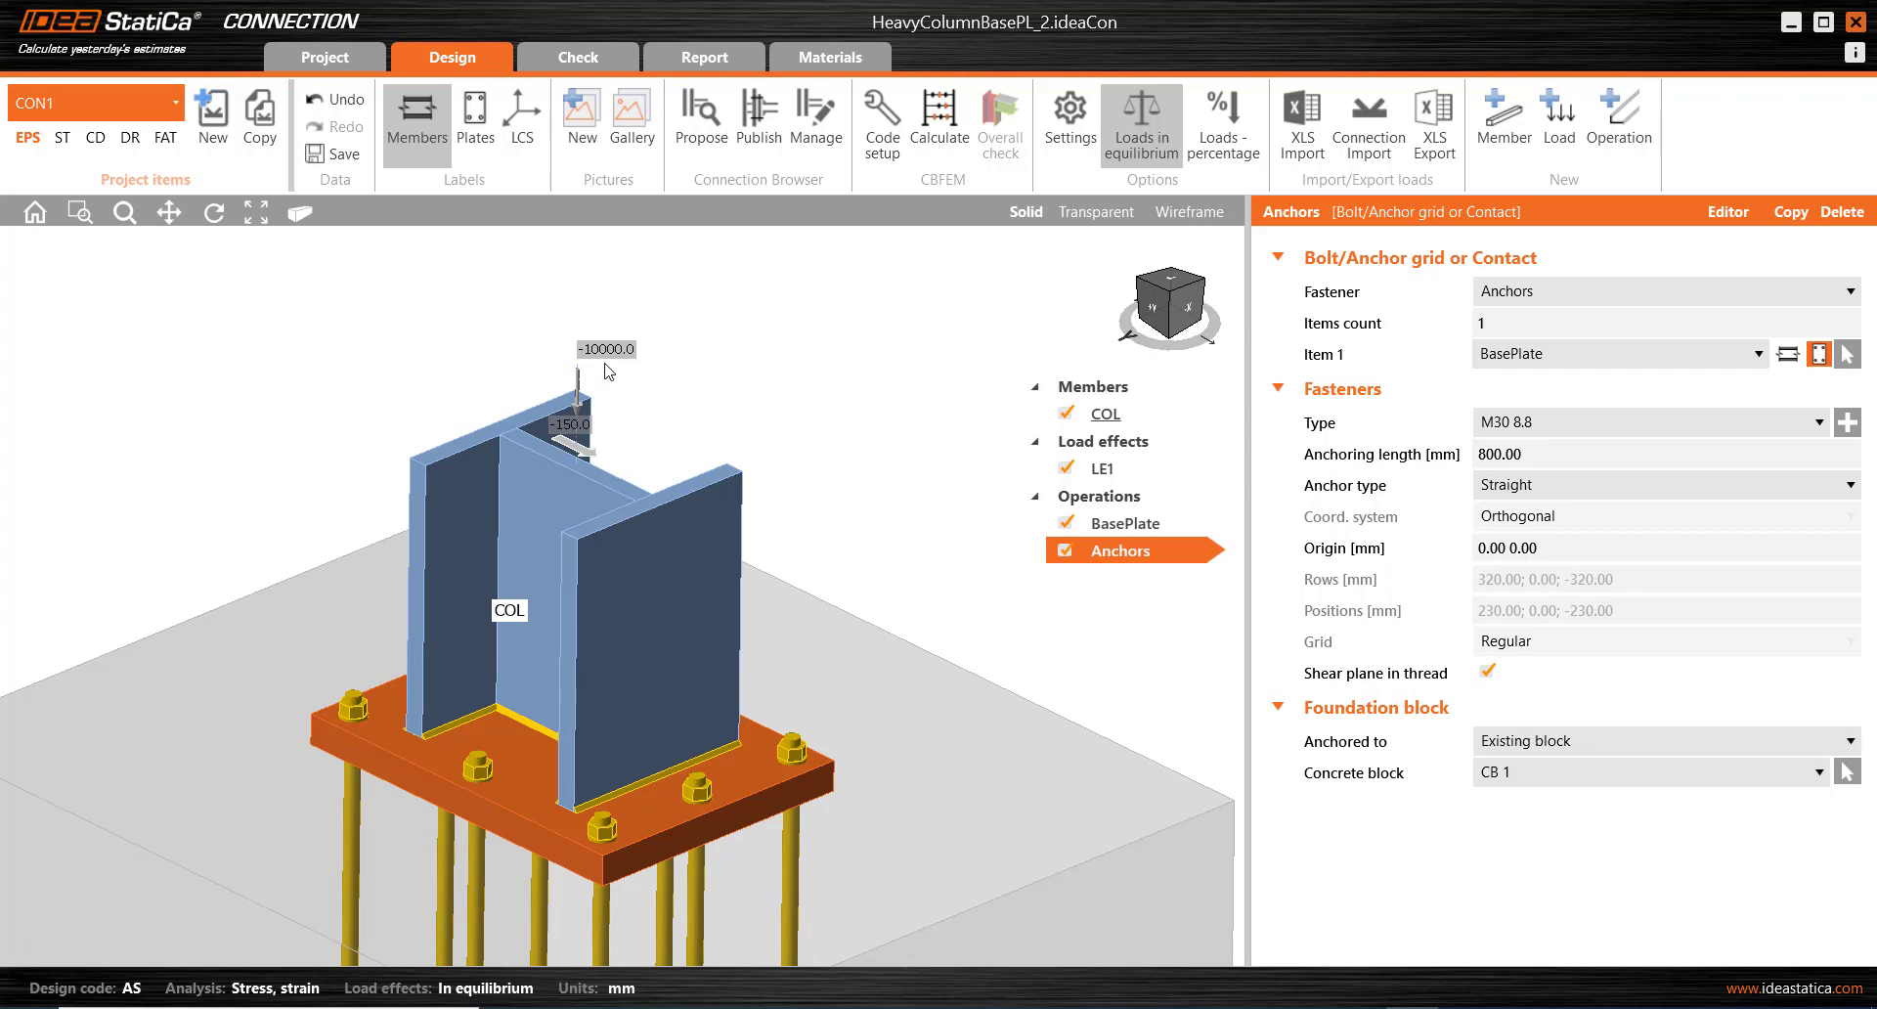
pyautogui.scroll(3, 585, 478)
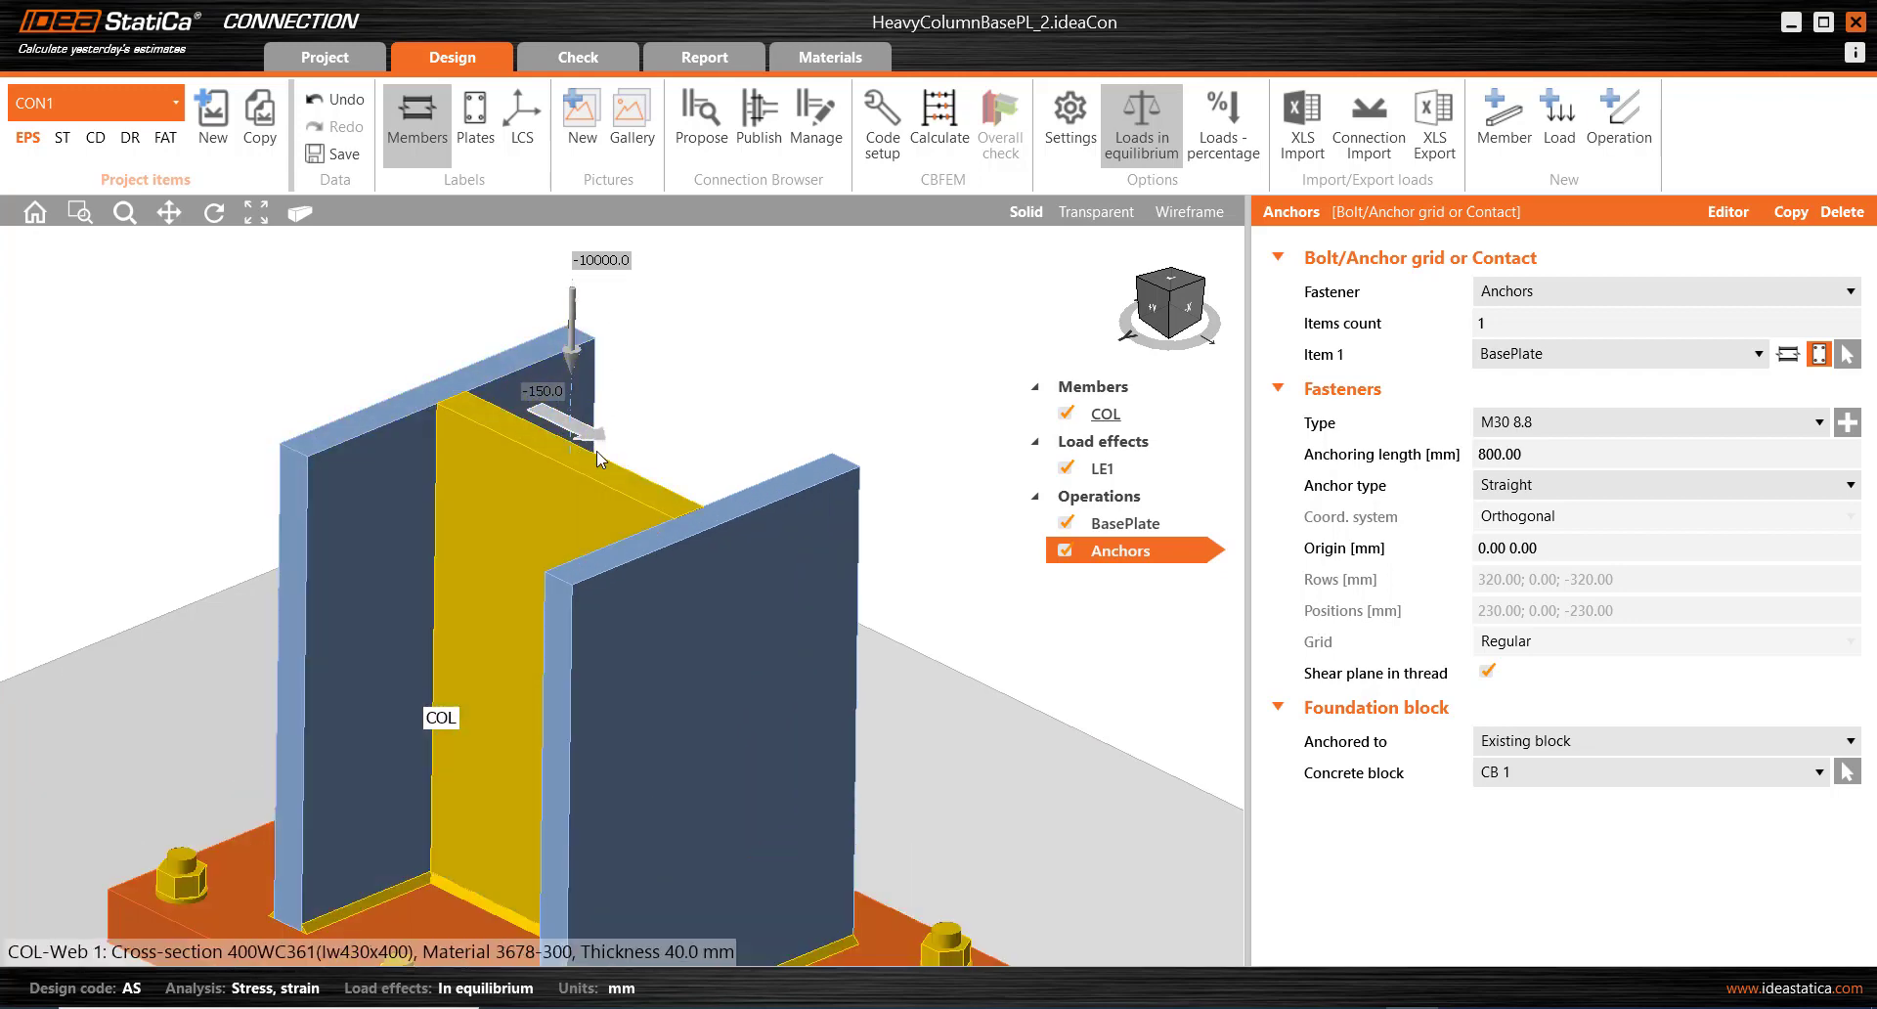
pyautogui.scroll(-4, 598, 467)
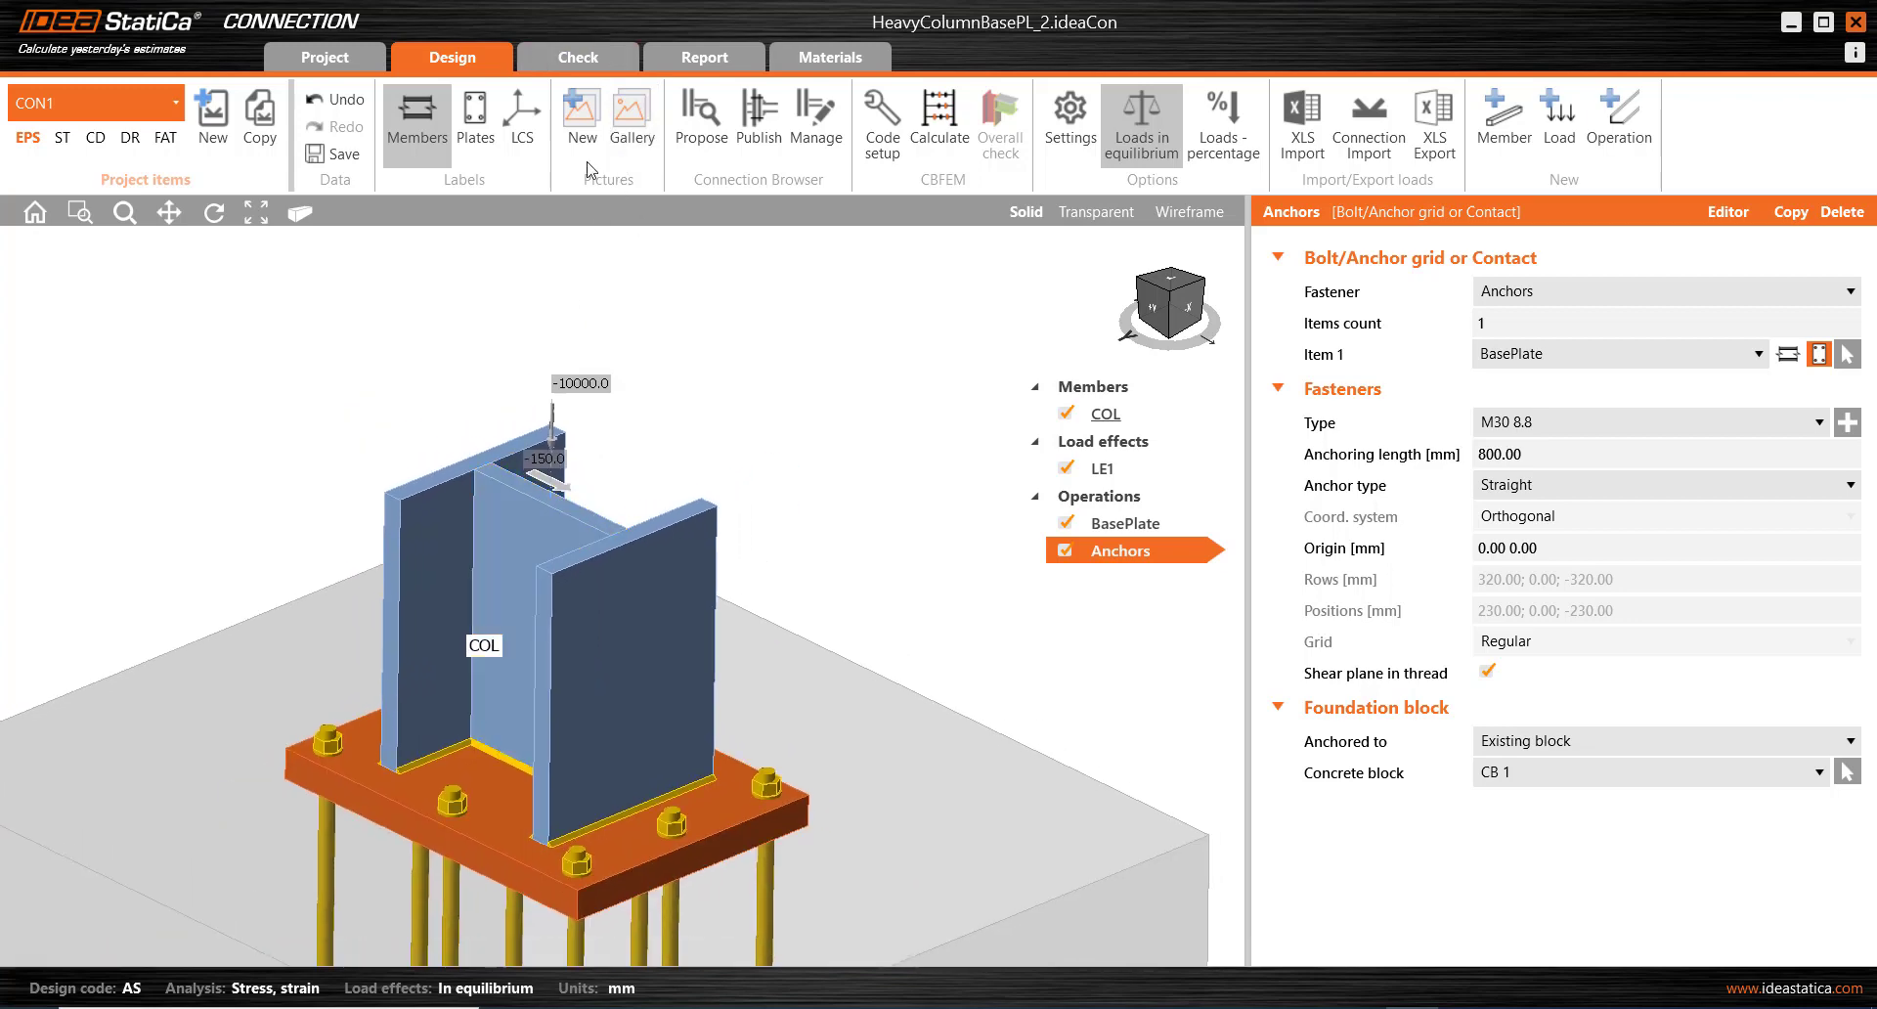
pyautogui.click(522, 122)
# Show LE1's loads (N -10000.0 kN, Vz -150.0 kN) and hide the column's local axes.
pyautogui.click(1120, 471)
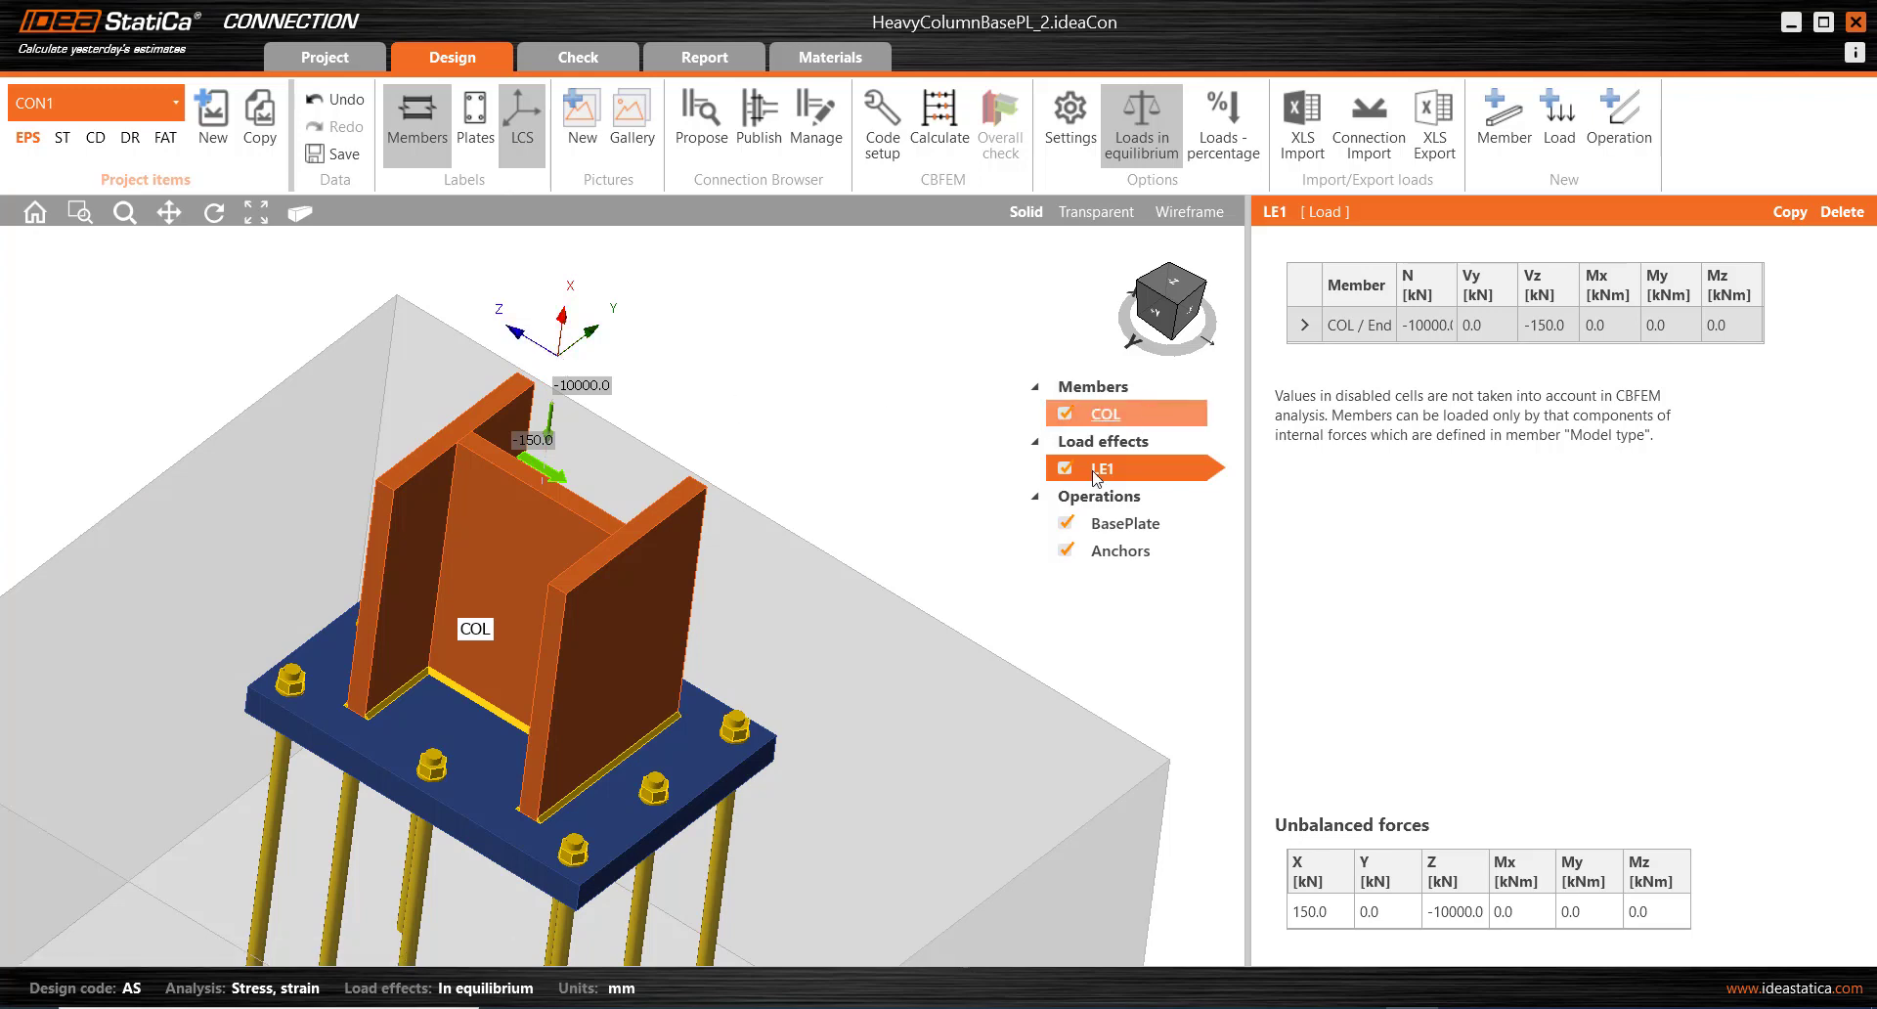
pyautogui.moveTo(1464, 281); pyautogui.dragTo(1482, 281)
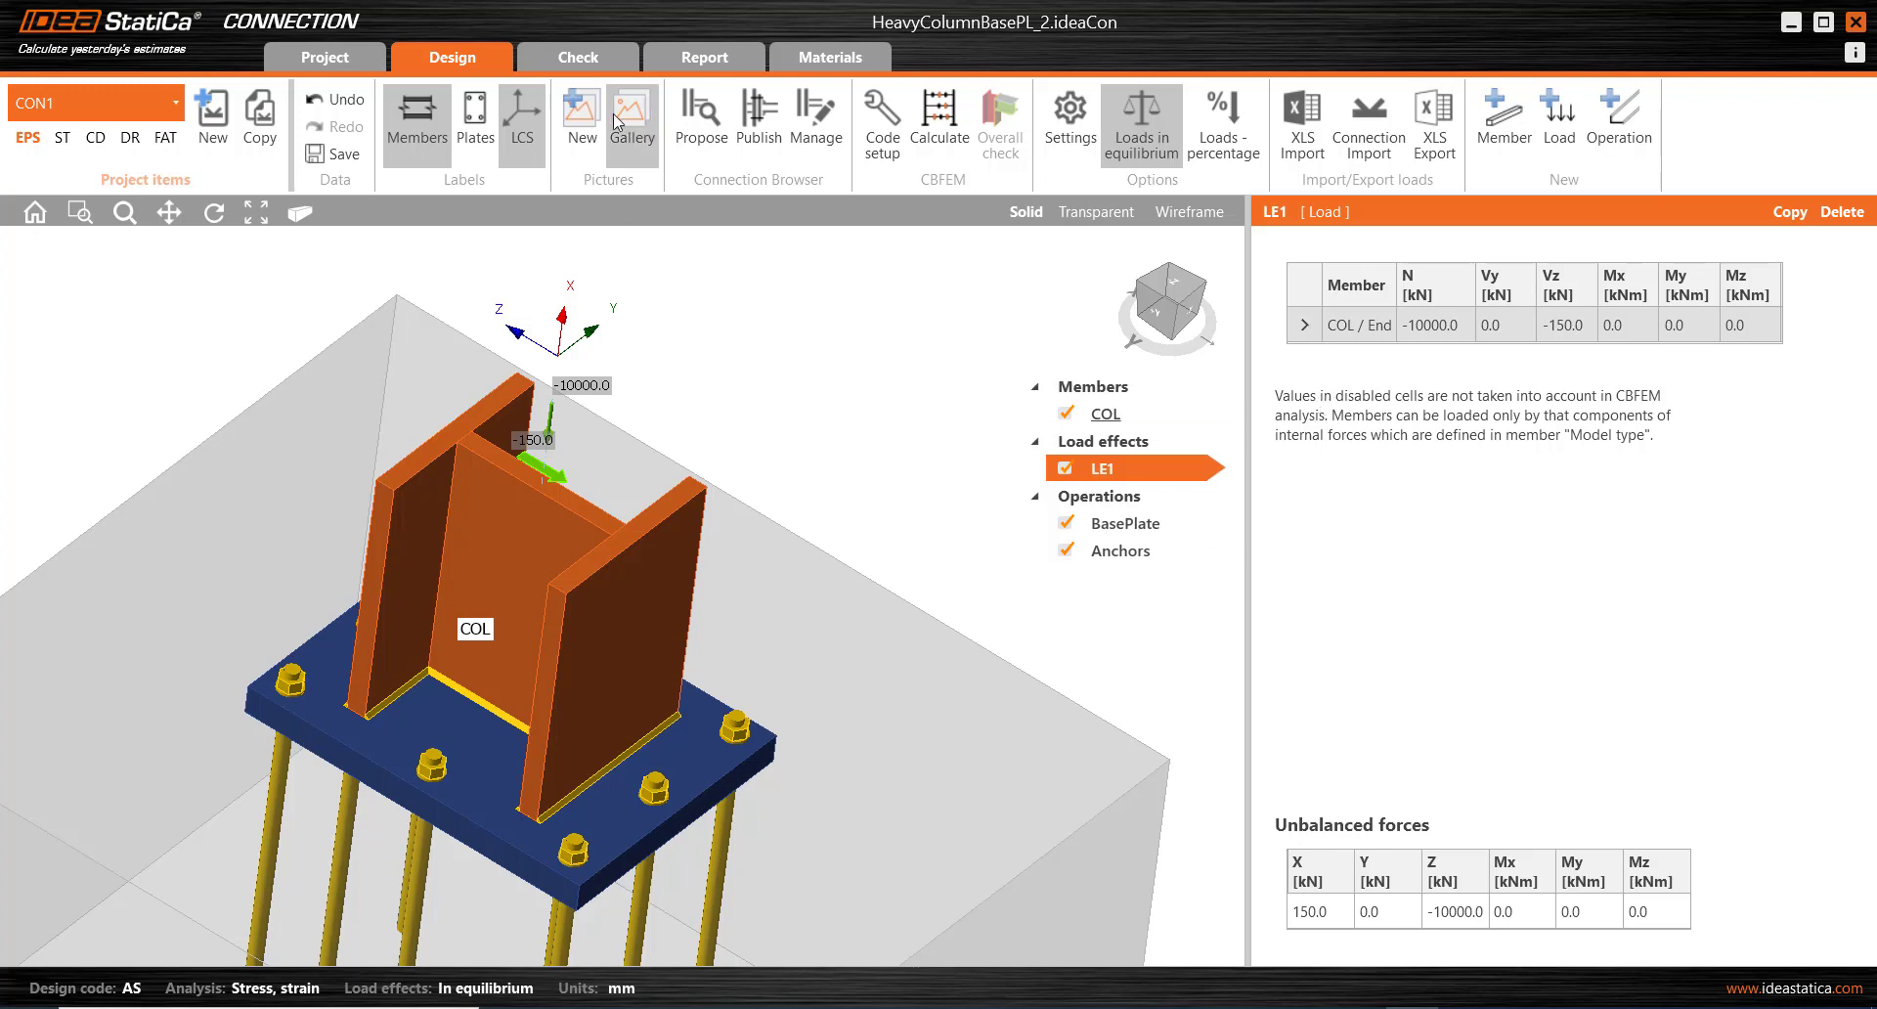
pyautogui.click(520, 137)
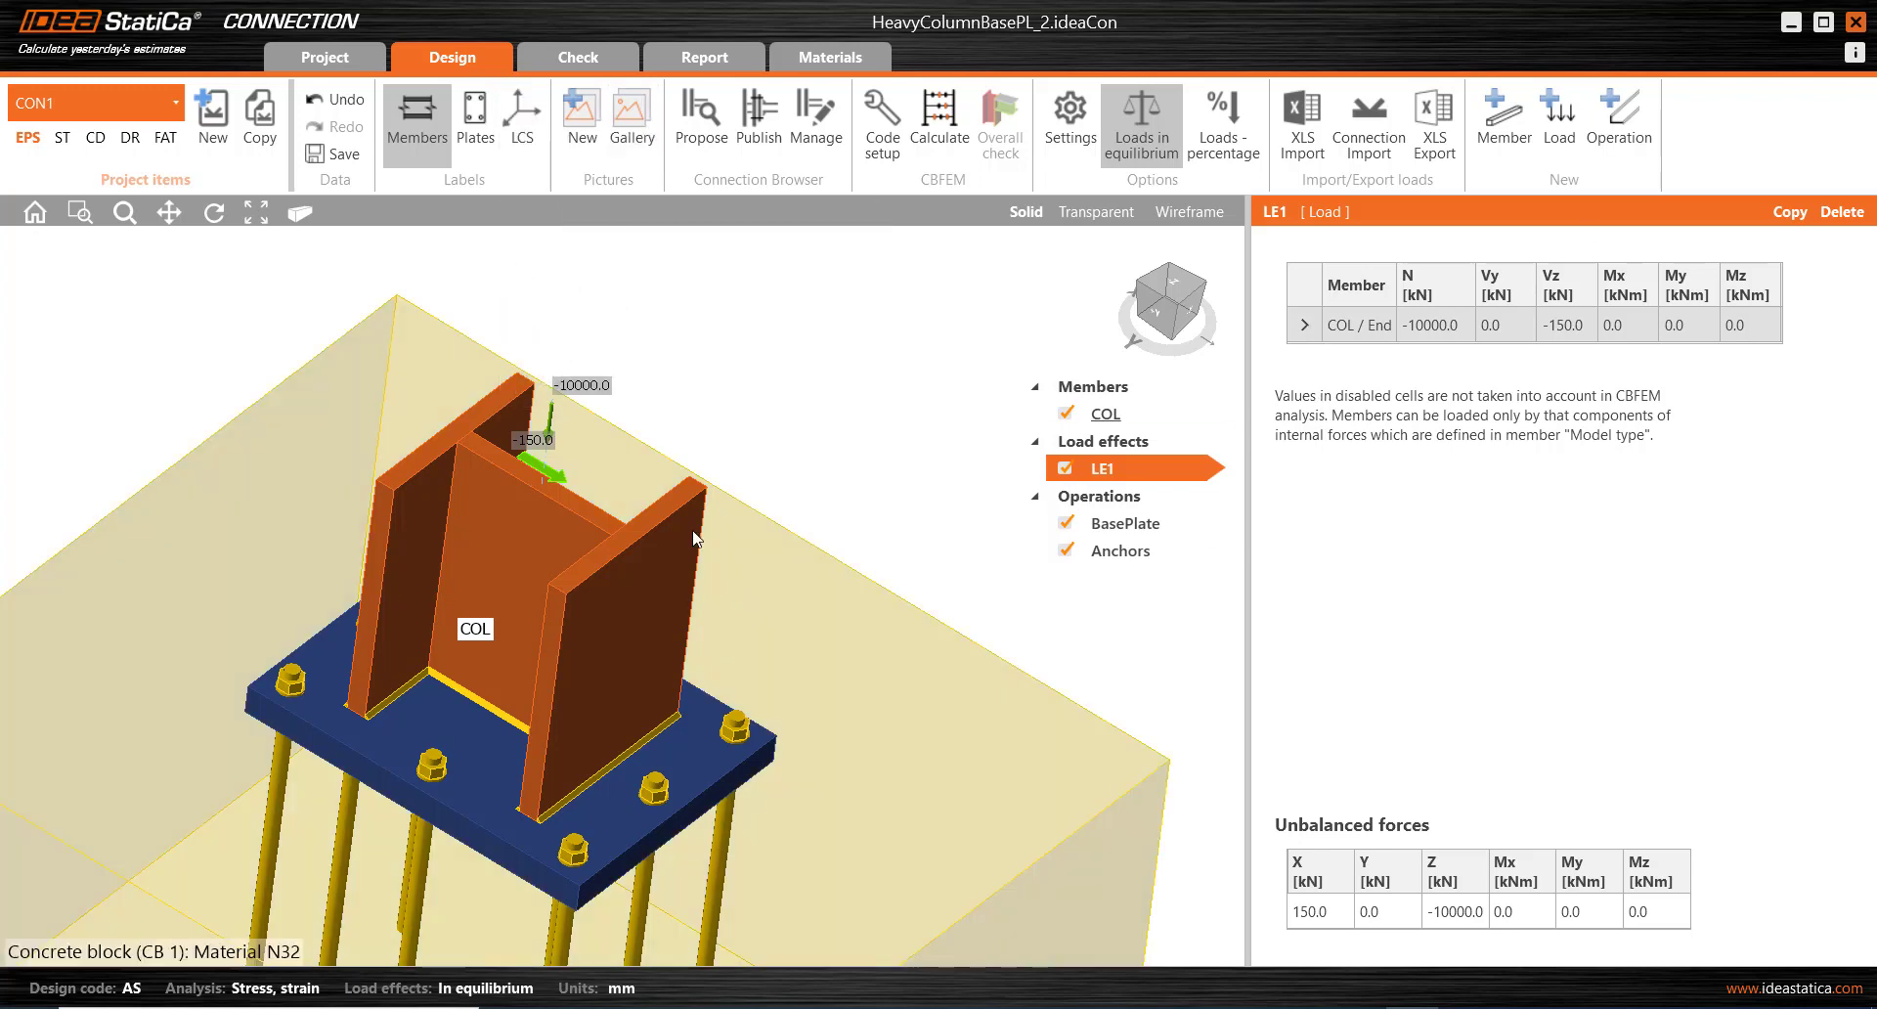
pyautogui.moveTo(701, 735); pyautogui.dragTo(625, 702, button='right')
pyautogui.scroll(5, 625, 702)
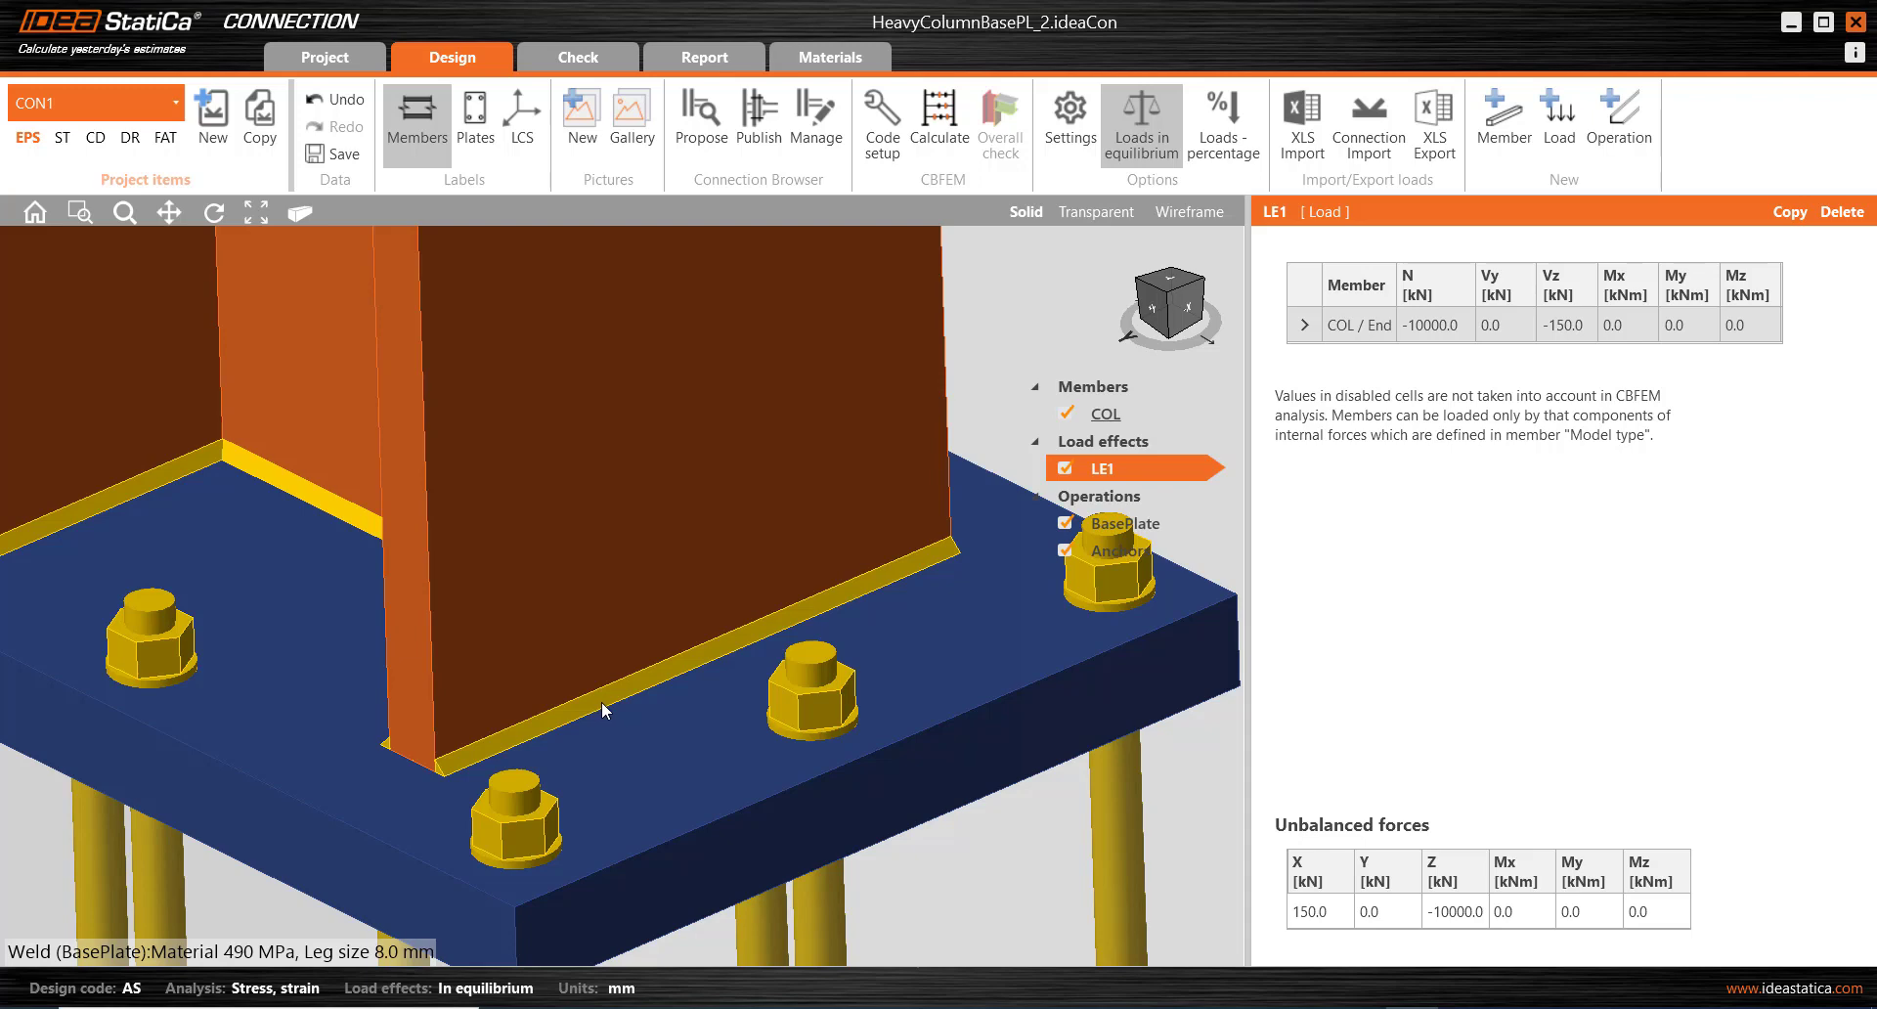
# Select the BasePlate operation and verify its flange and web welds are 8.0 mm, 490 MPa.
pyautogui.click(601, 701)
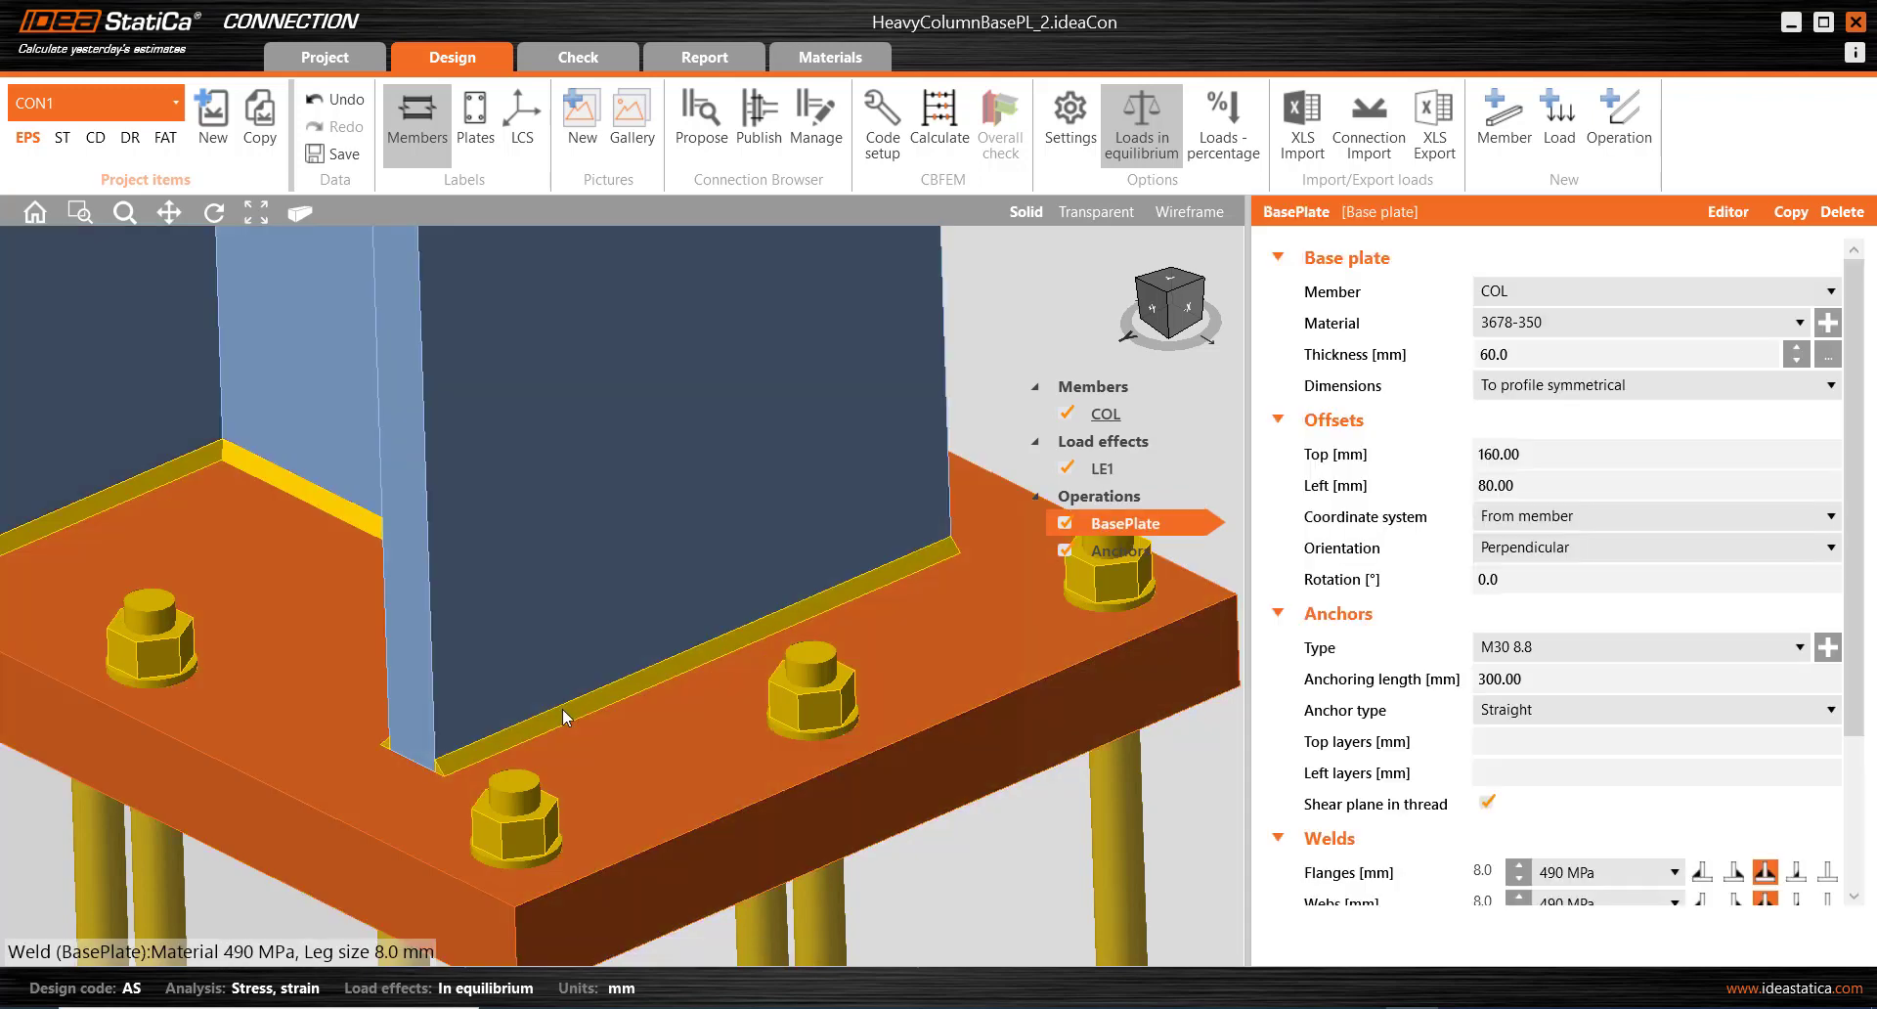
pyautogui.moveTo(566, 684)
pyautogui.mouseDown(button='right')
pyautogui.moveTo(637, 678)
pyautogui.moveTo(588, 698)
pyautogui.mouseUp(button='right')
pyautogui.scroll(-3, 579, 704)
pyautogui.moveTo(612, 736); pyautogui.dragTo(674, 676, button='middle')
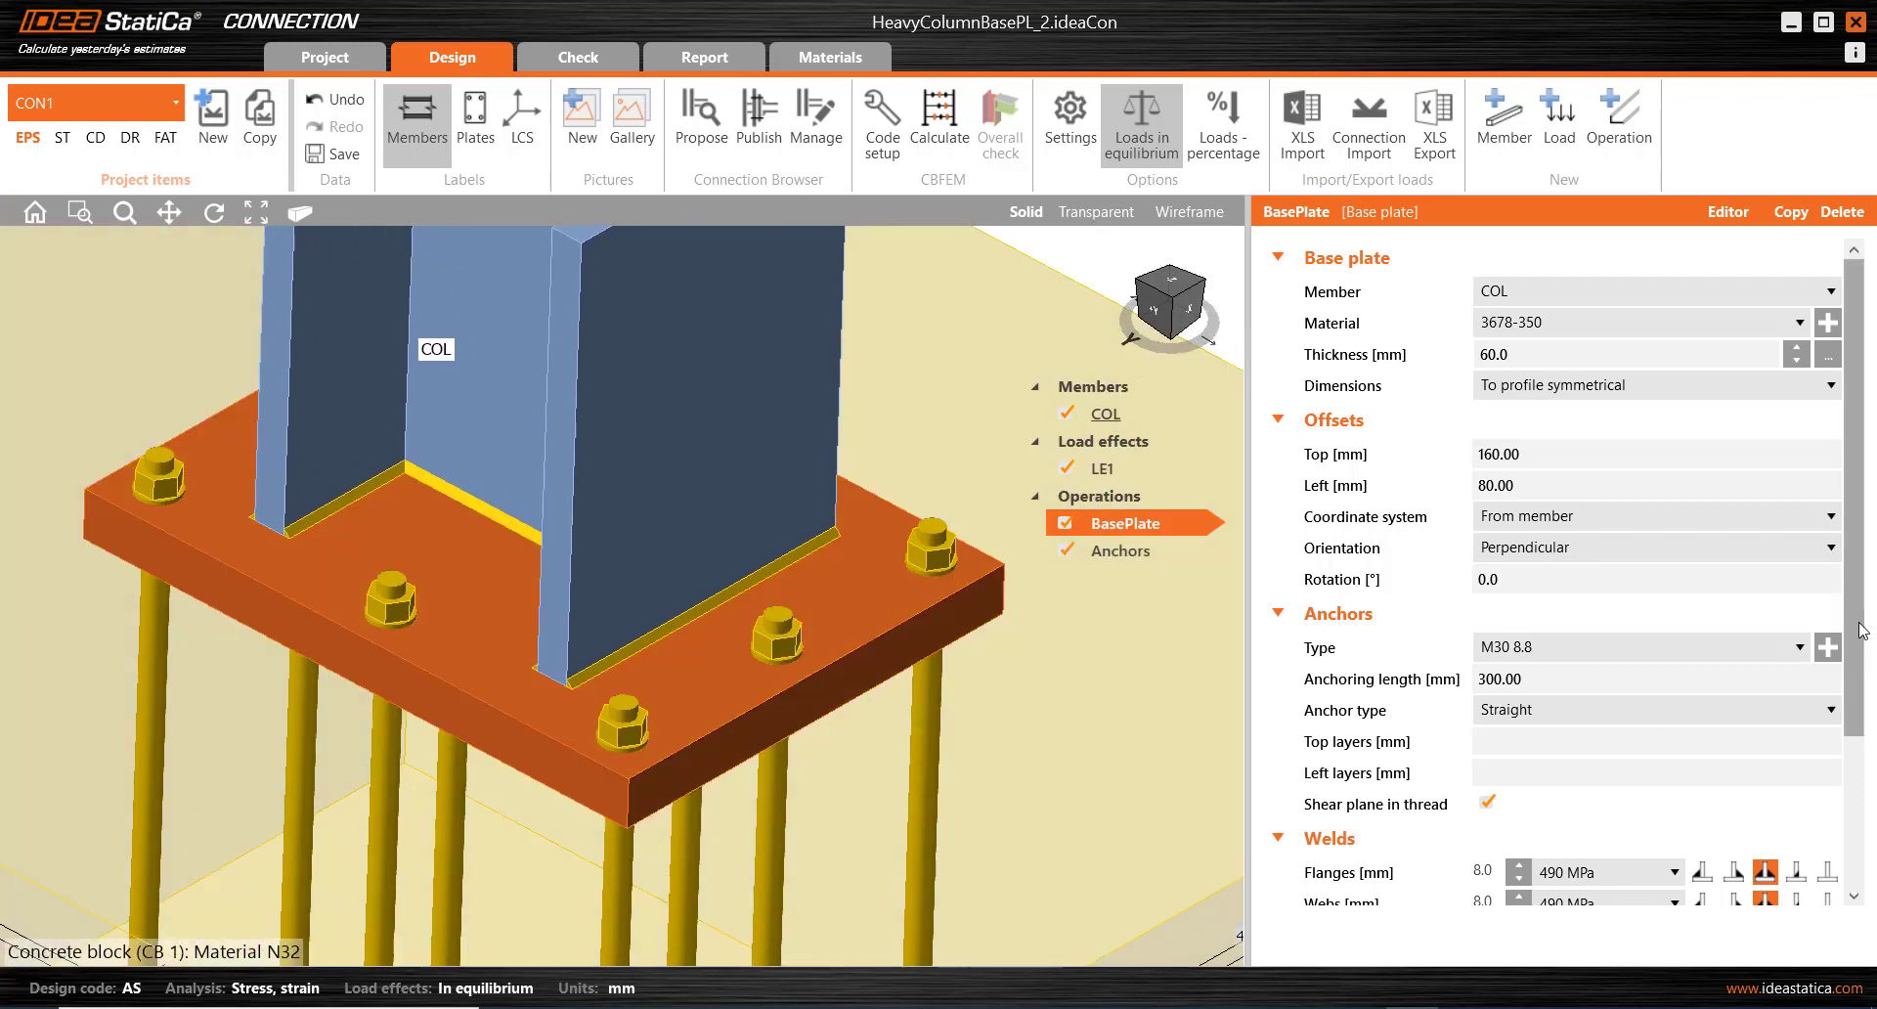
pyautogui.scroll(-3, 1860, 631)
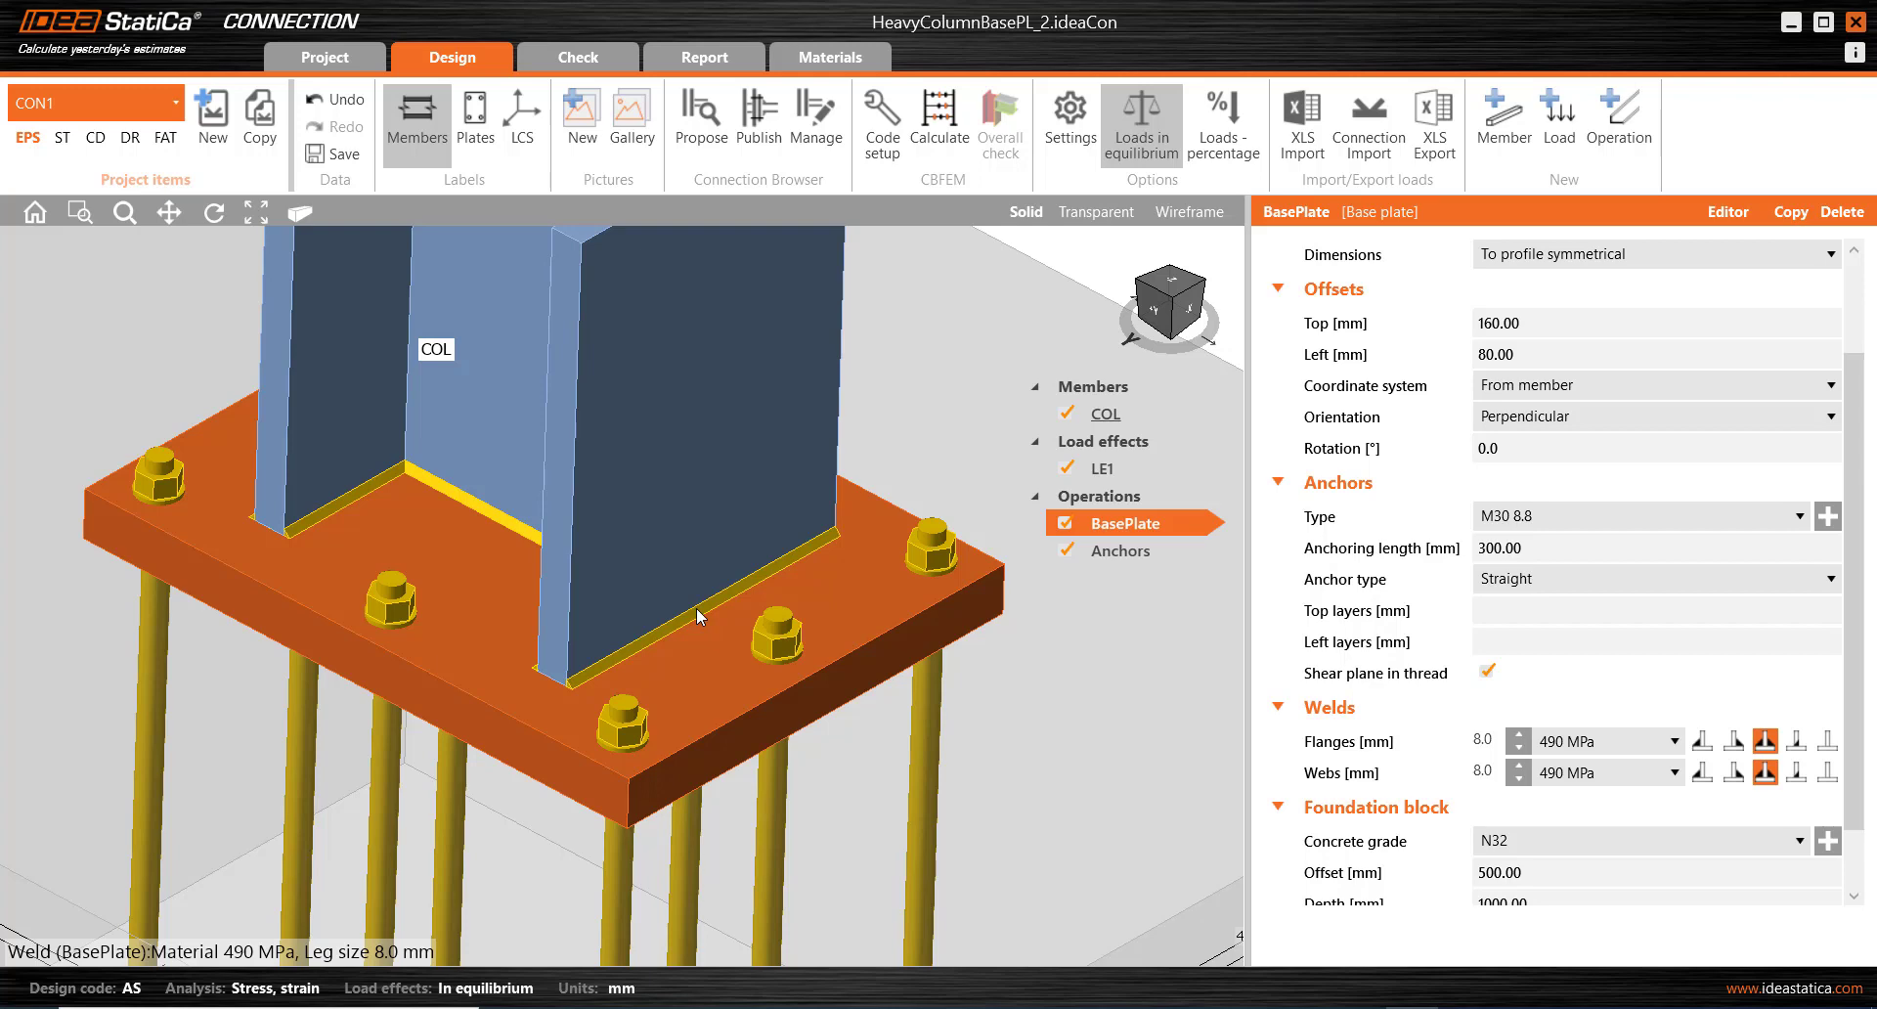
pyautogui.scroll(-5, 741, 587)
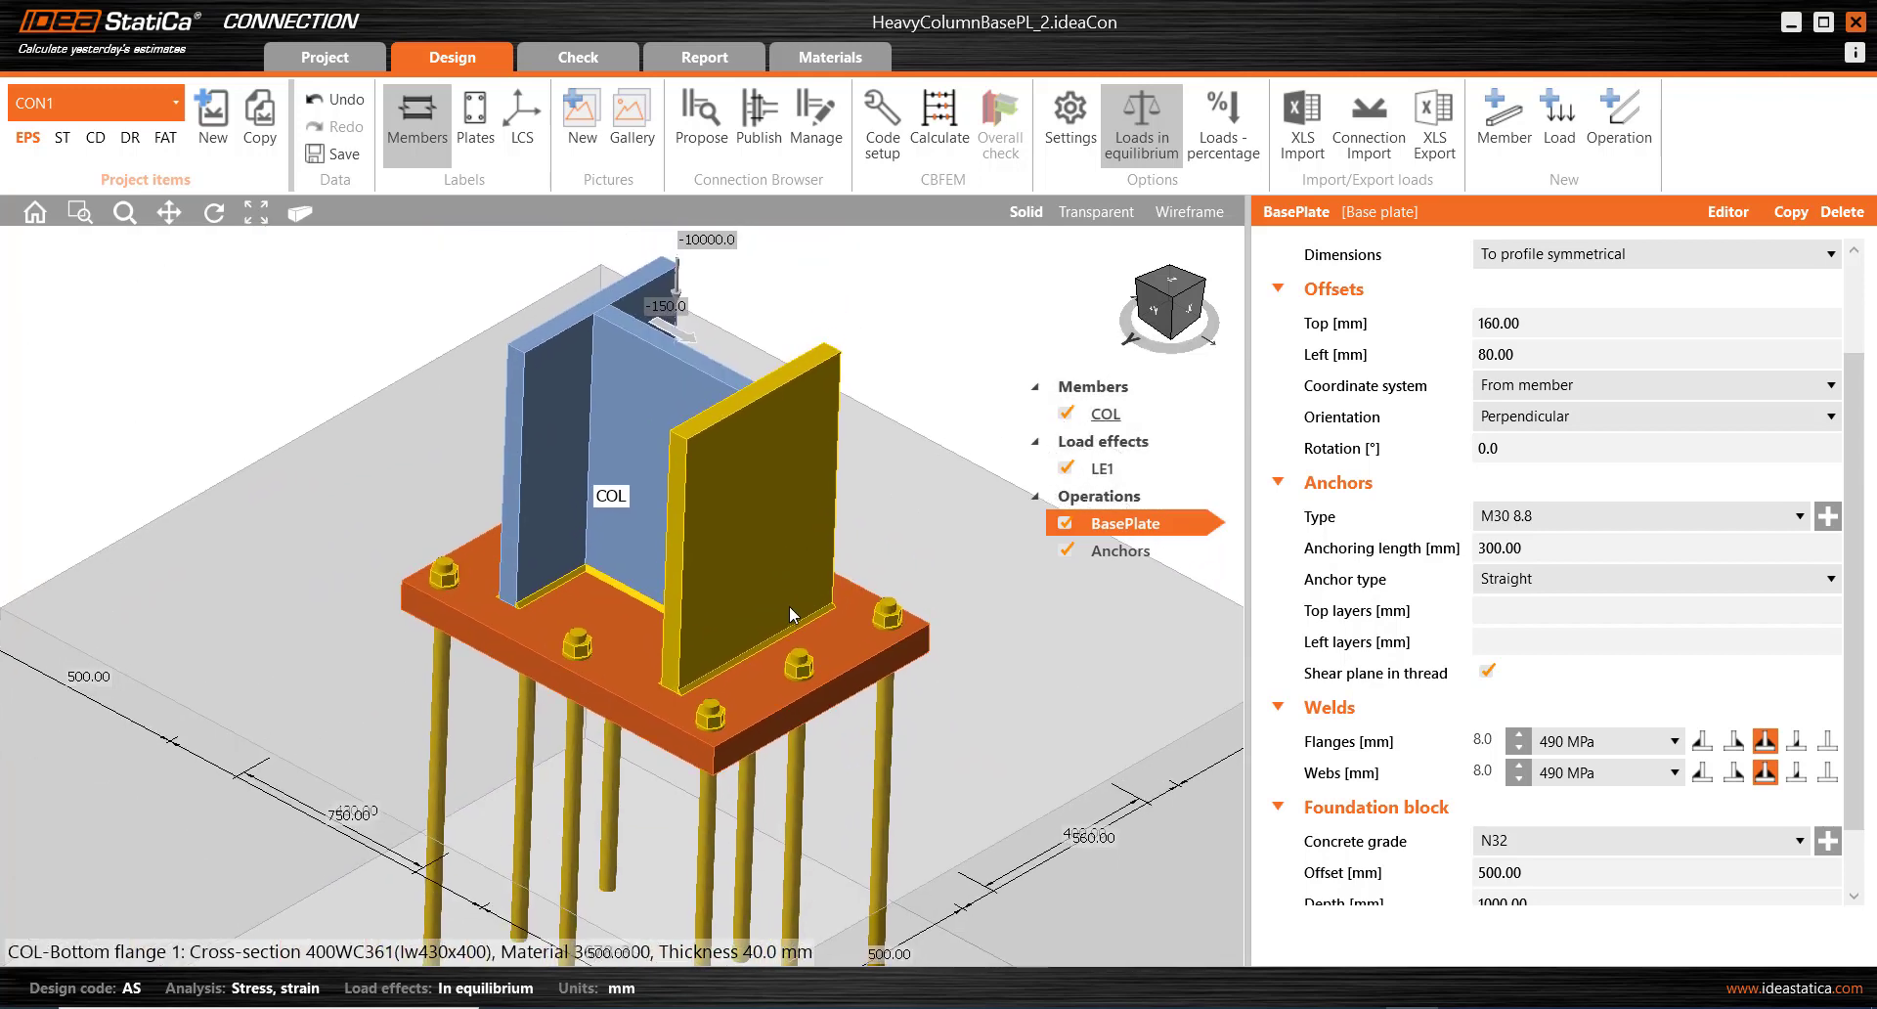
pyautogui.moveTo(792, 613); pyautogui.dragTo(767, 762, button='middle')
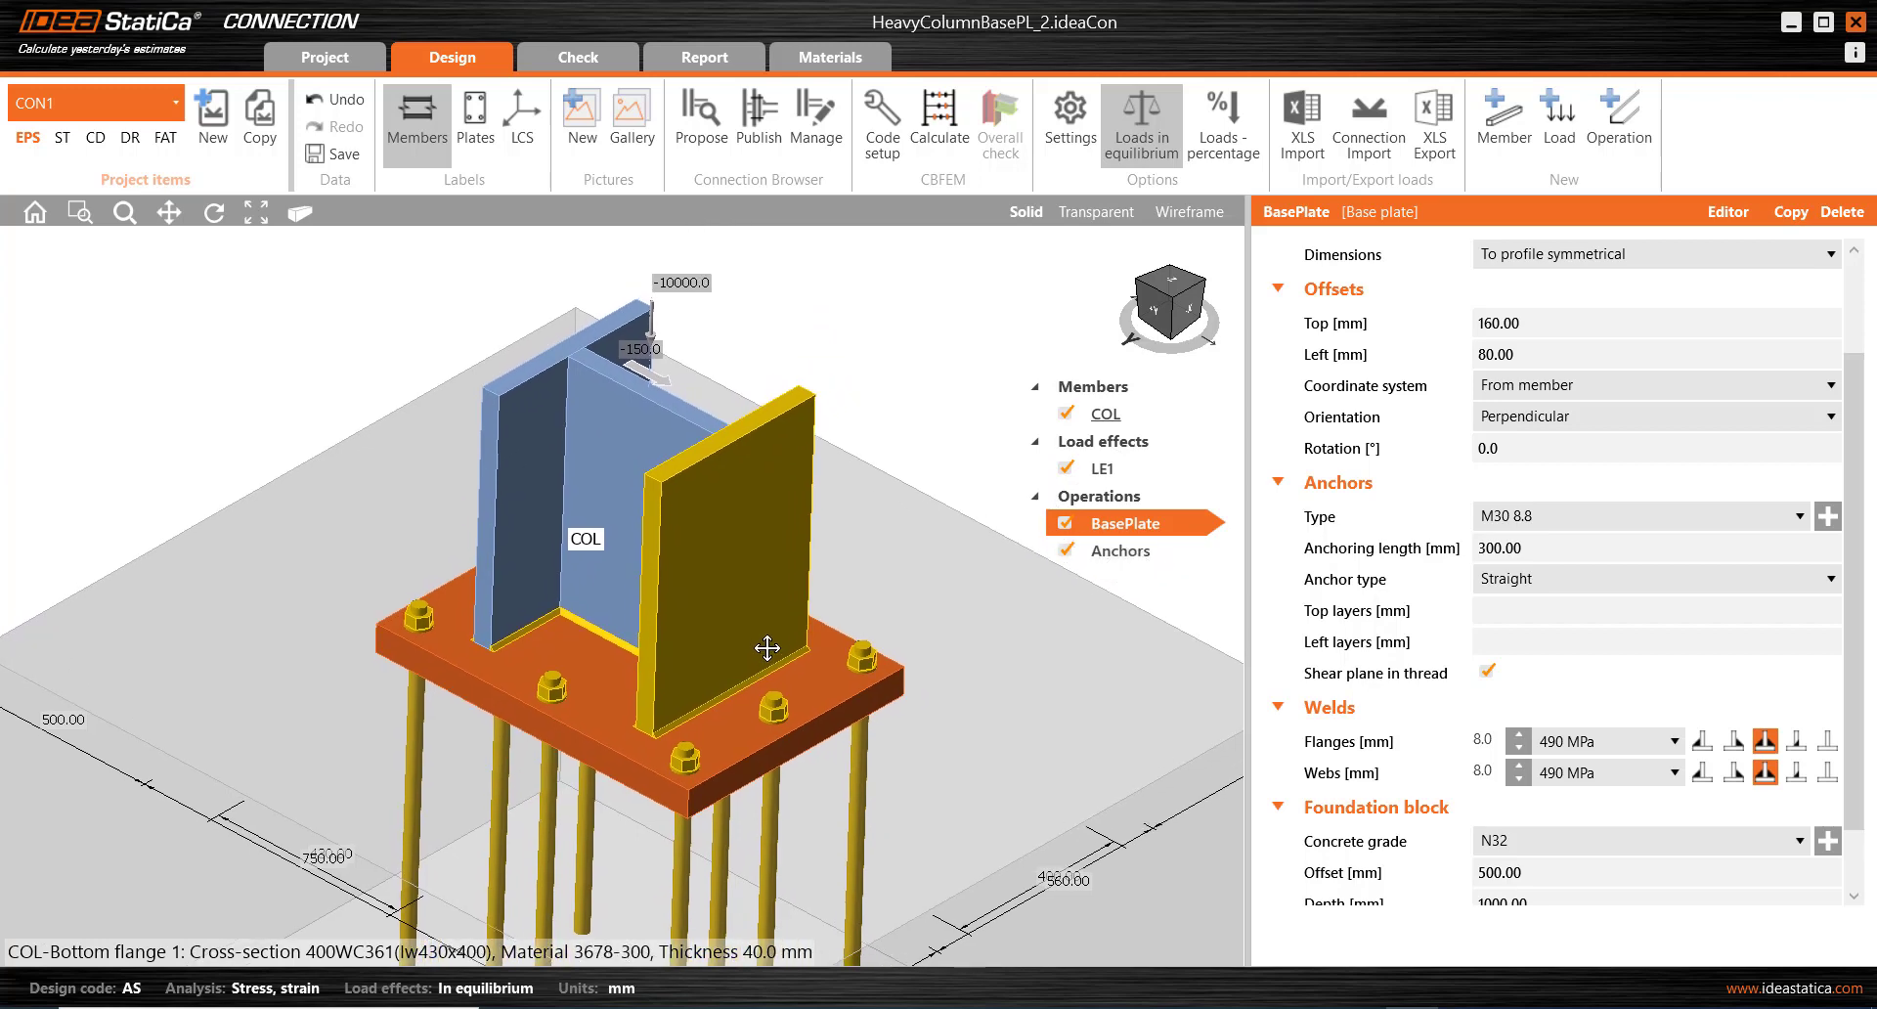
# Run the CBFEM calculation: plates 4.2%, anchors 96.8%, concrete 70.1% pass; welds fail at 335.4%.
pyautogui.click(942, 122)
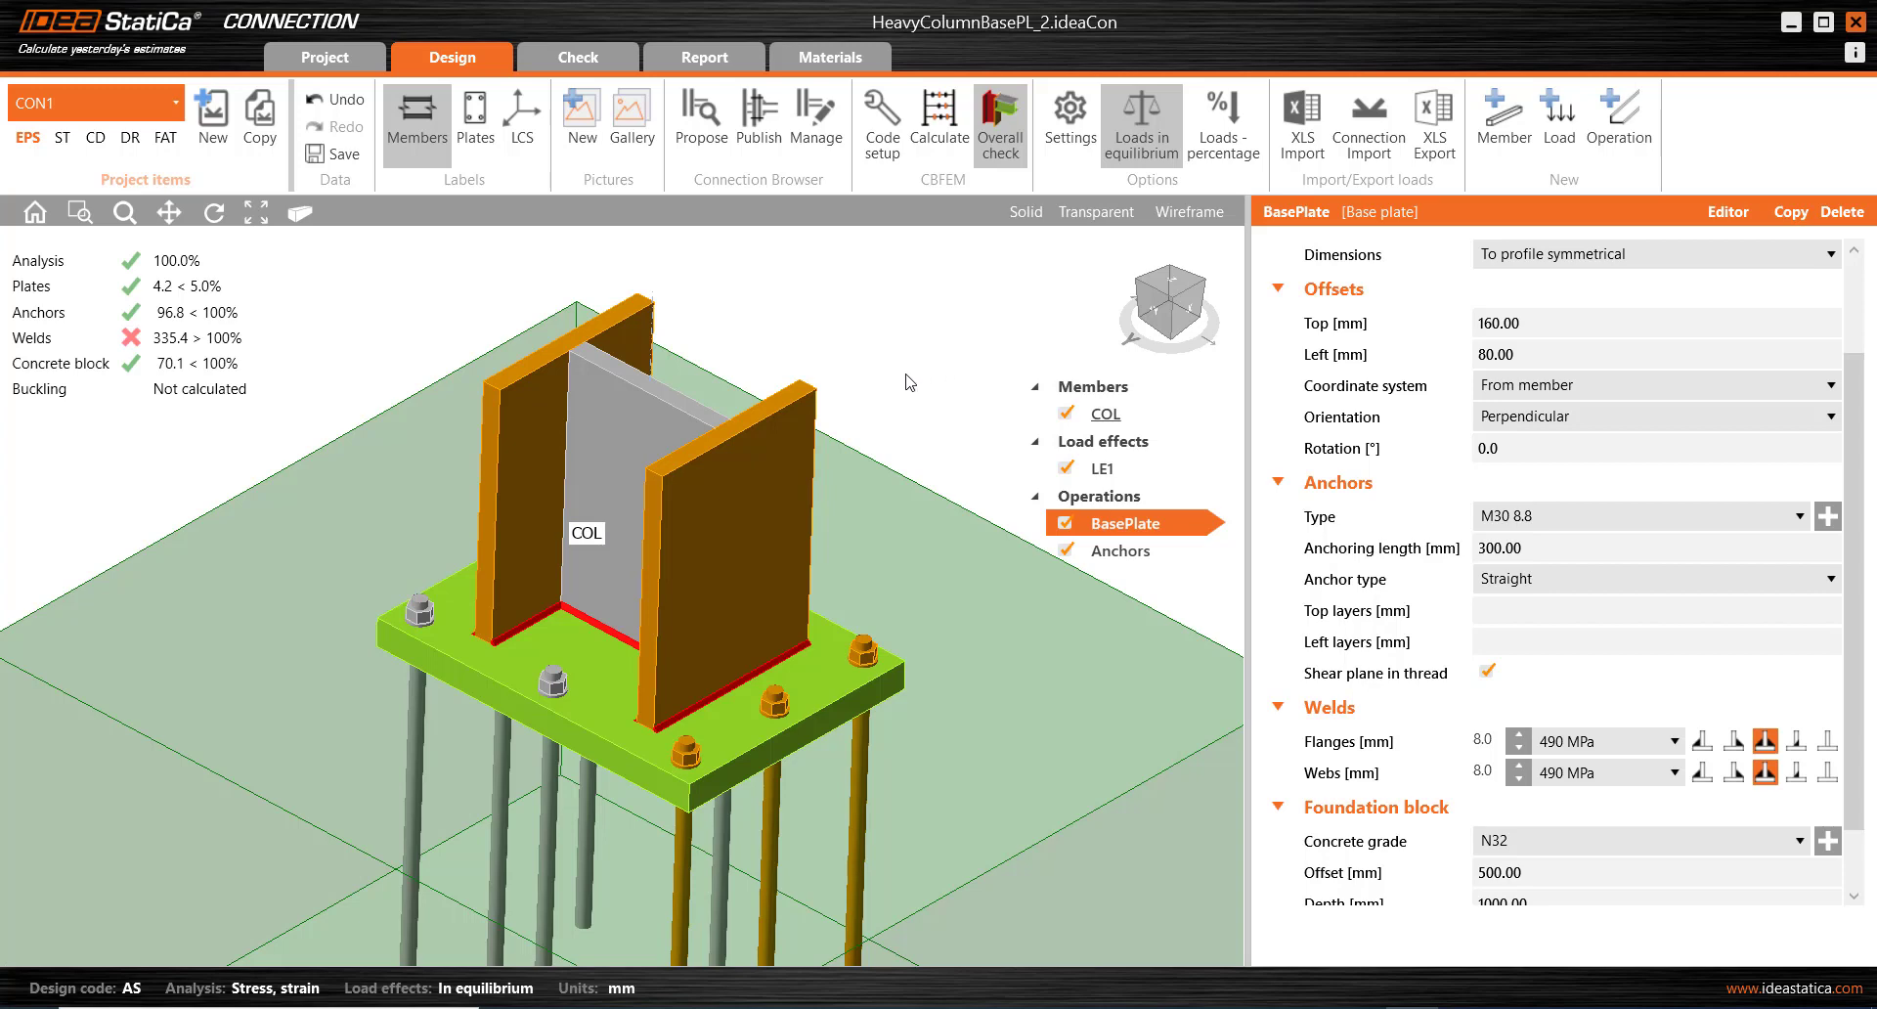
pyautogui.moveTo(894, 373); pyautogui.dragTo(891, 352, button='middle')
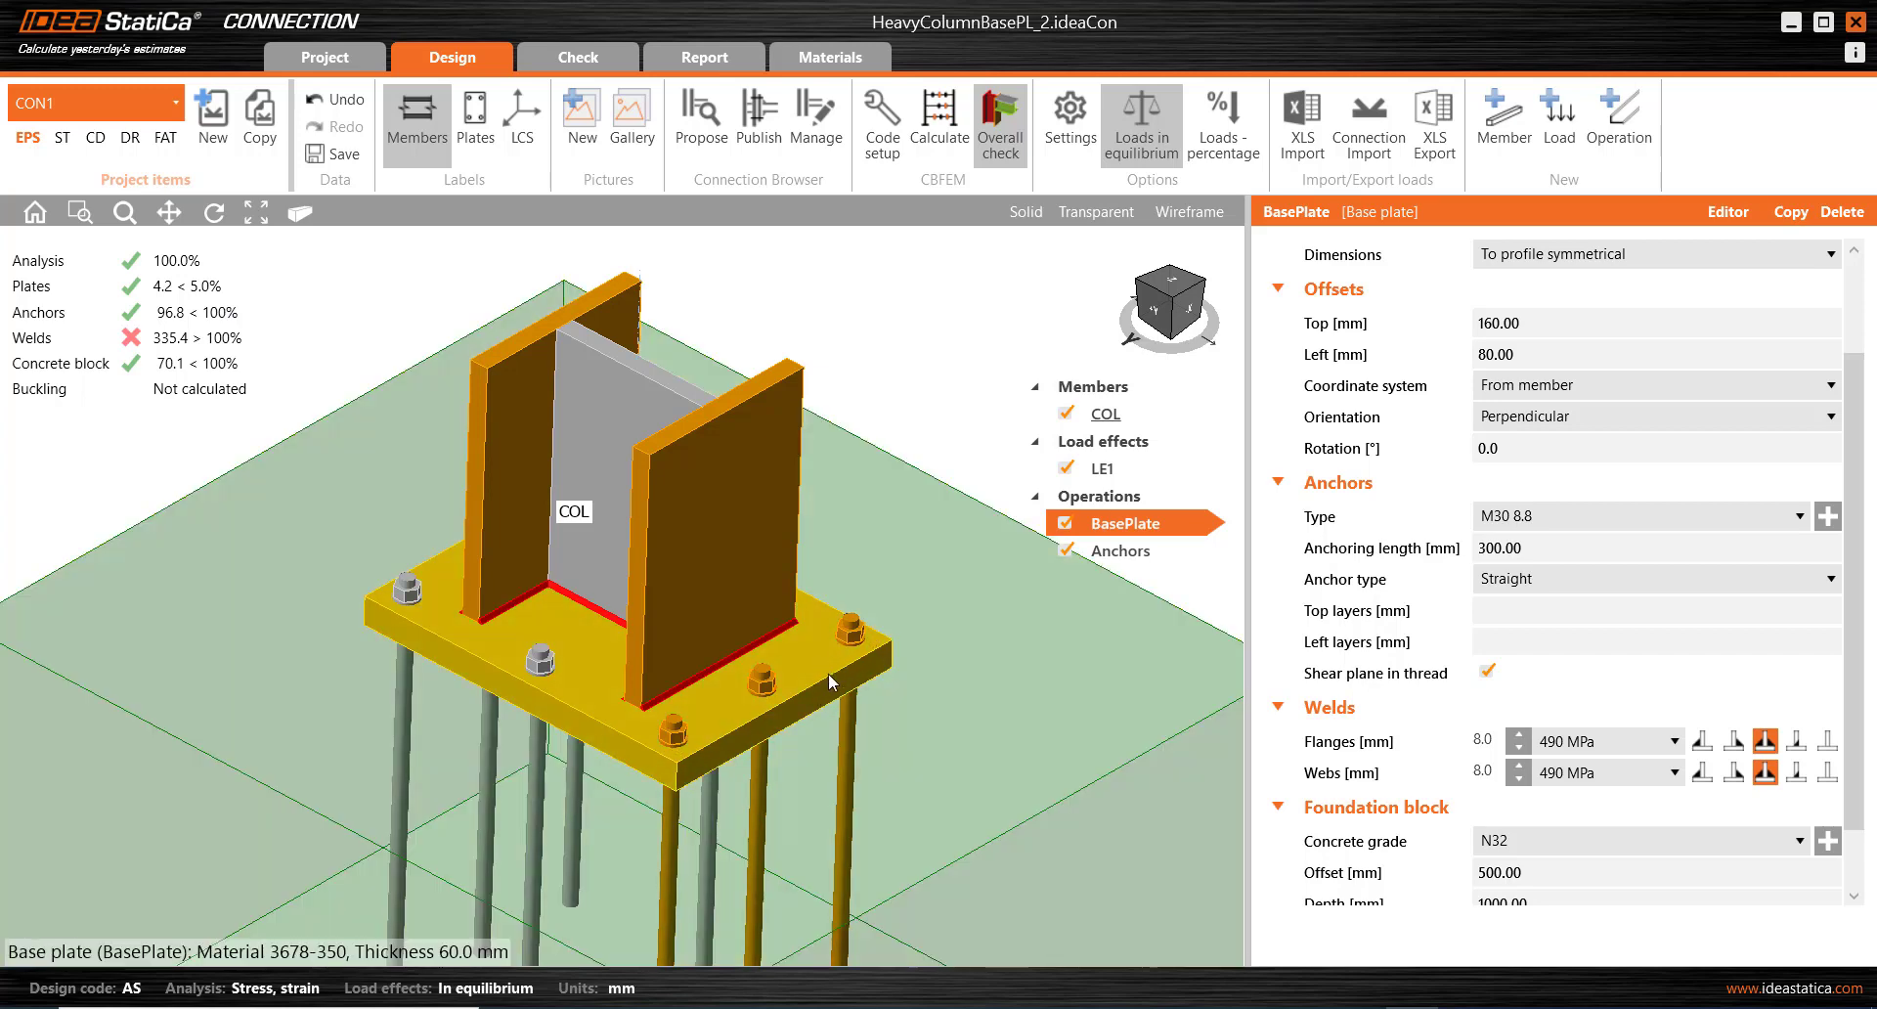
pyautogui.scroll(-1, 821, 696)
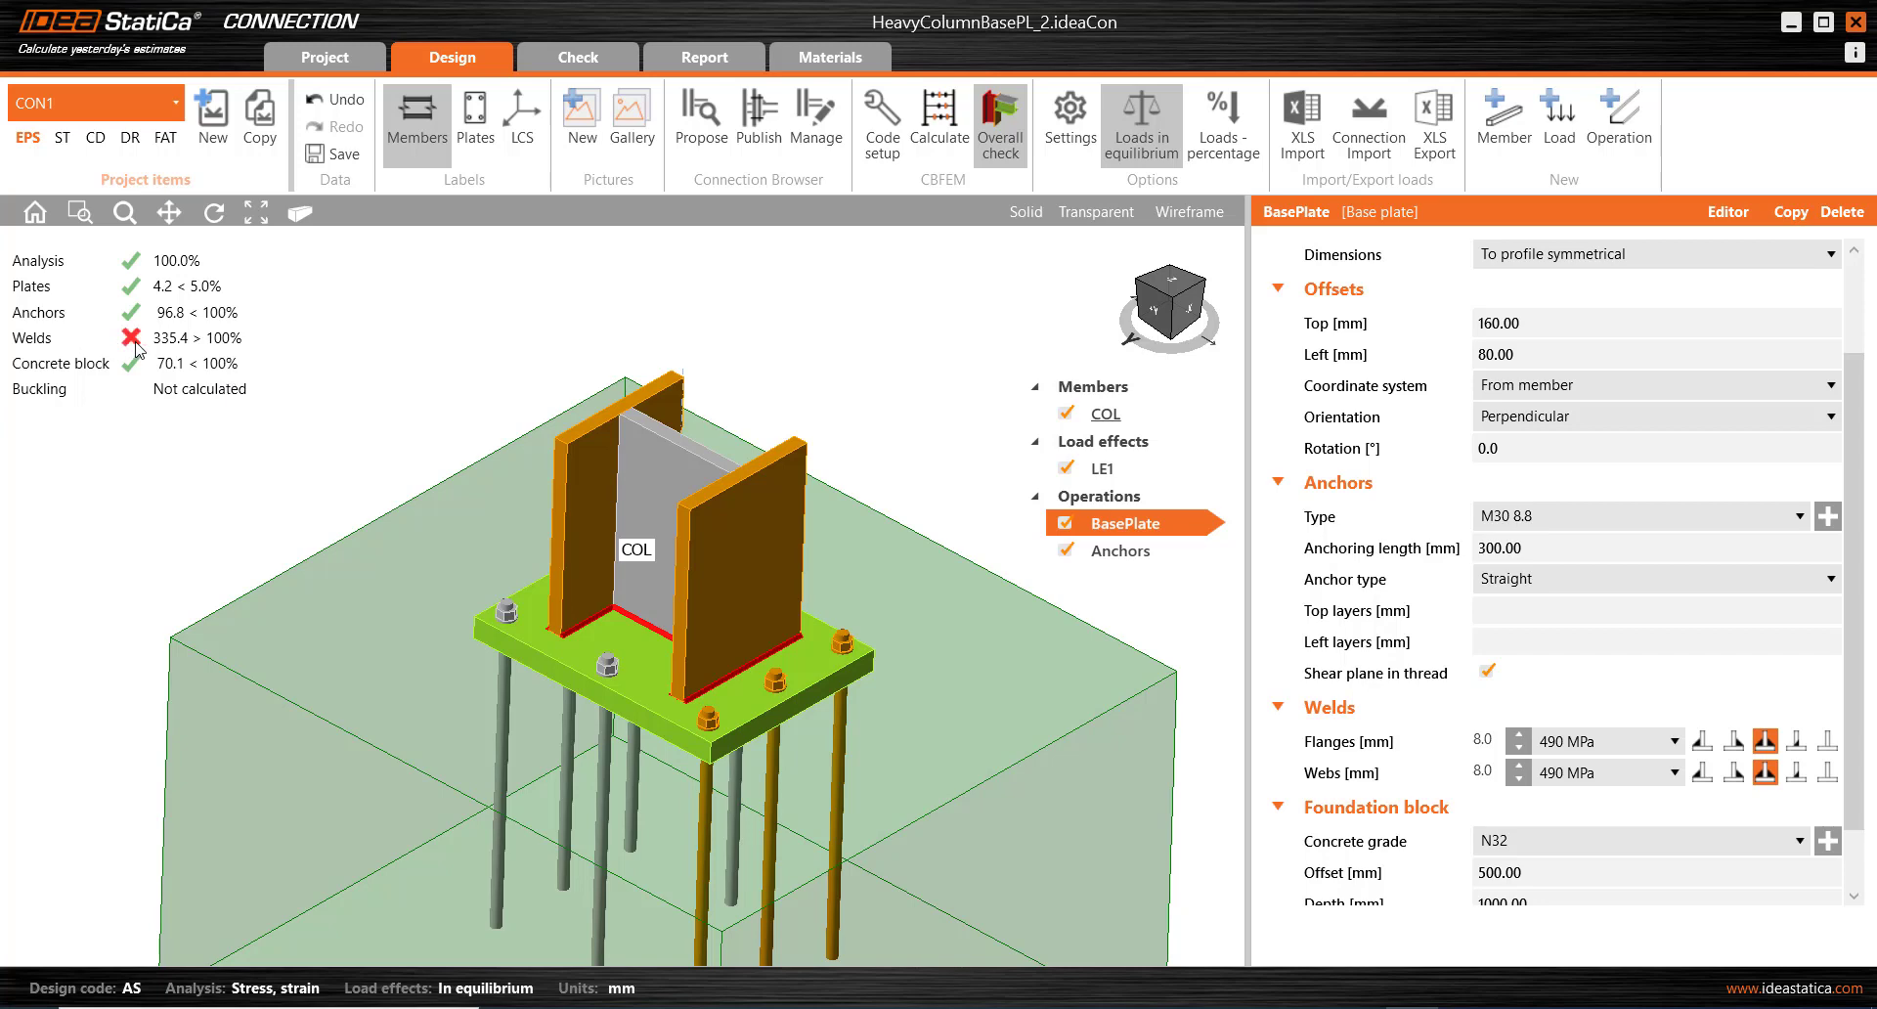
pyautogui.scroll(5, 738, 684)
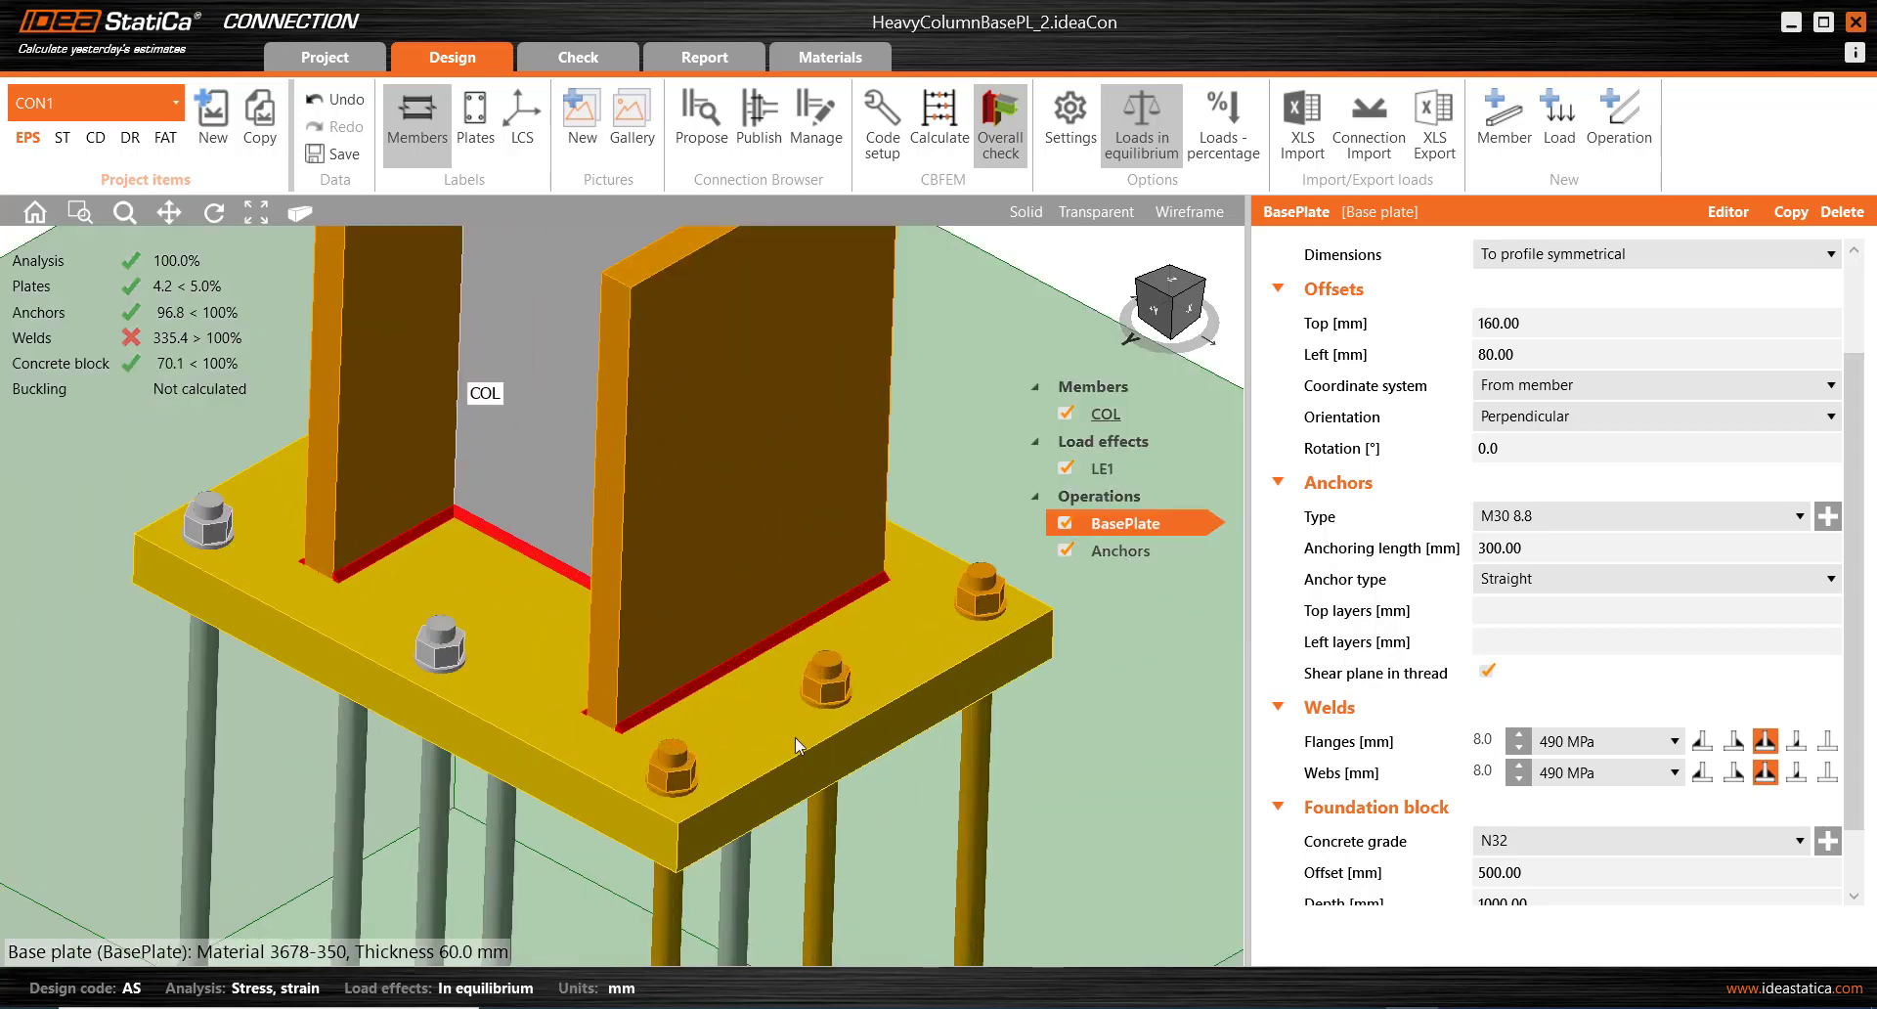
pyautogui.moveTo(717, 702); pyautogui.dragTo(700, 702, button='right')
pyautogui.scroll(-5, 700, 702)
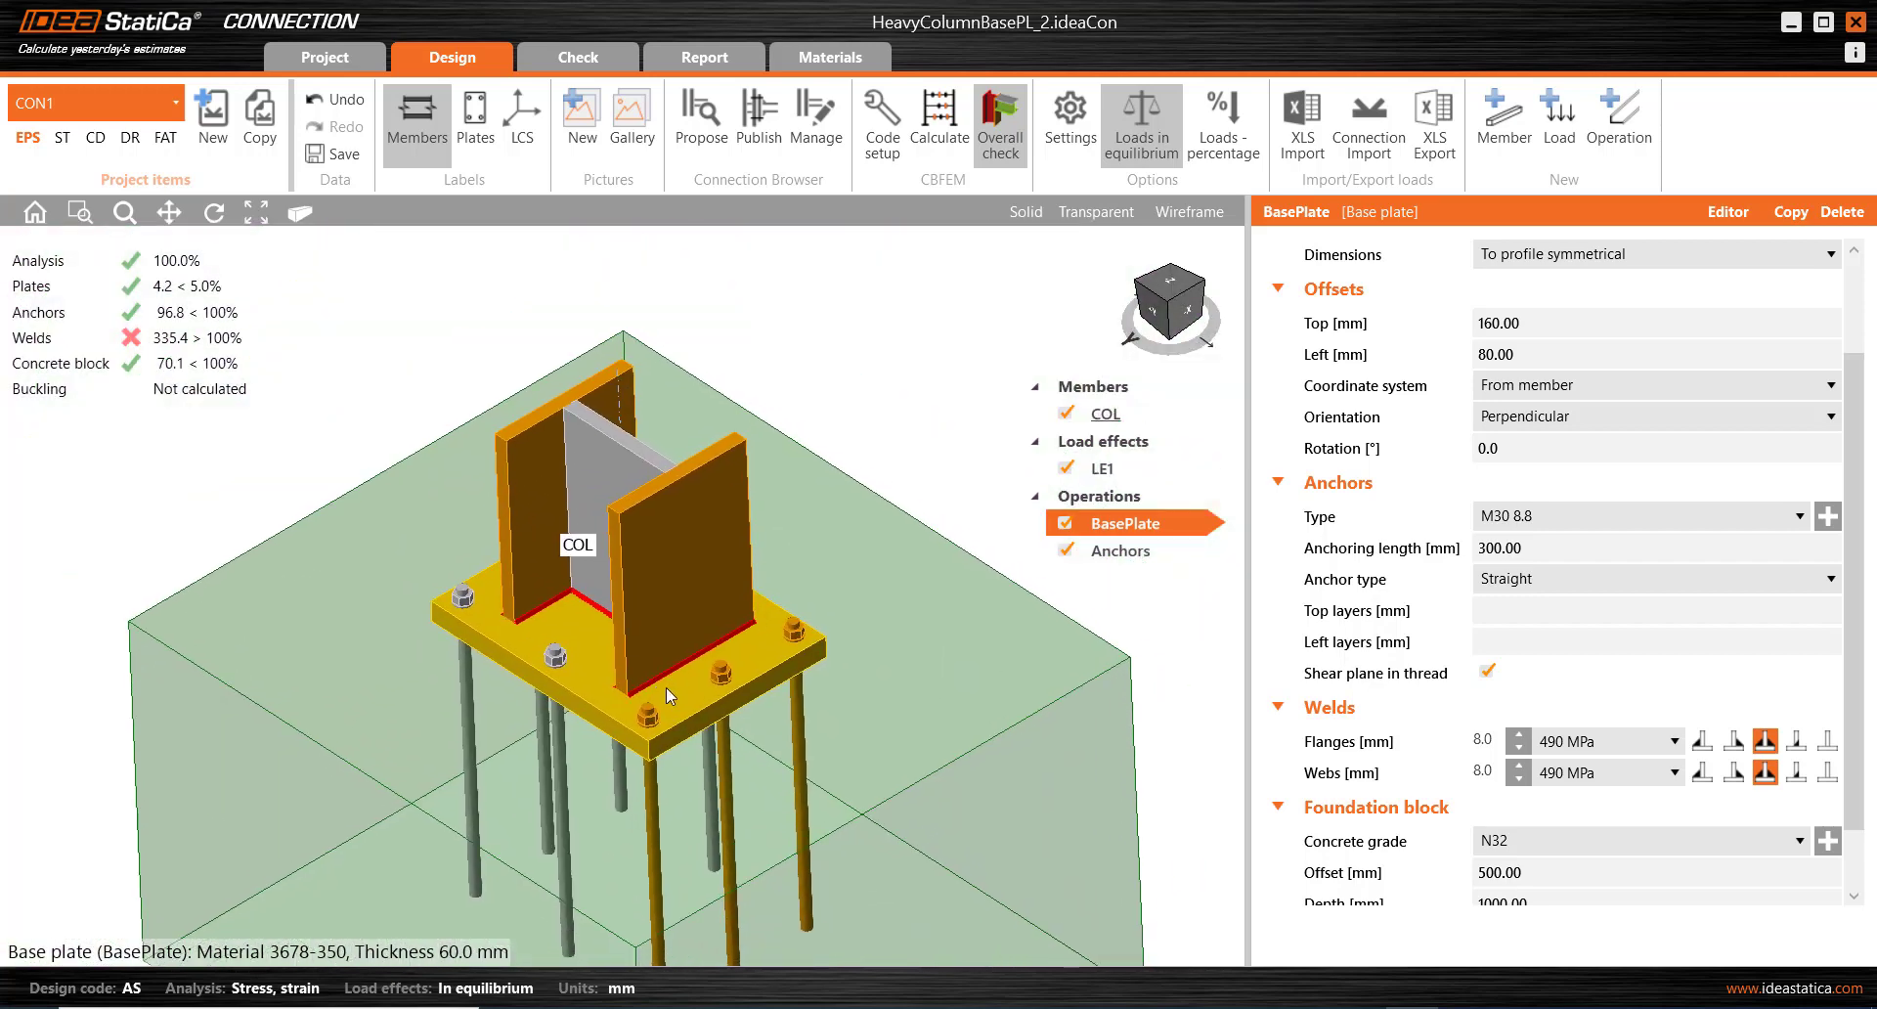
pyautogui.scroll(5, 668, 686)
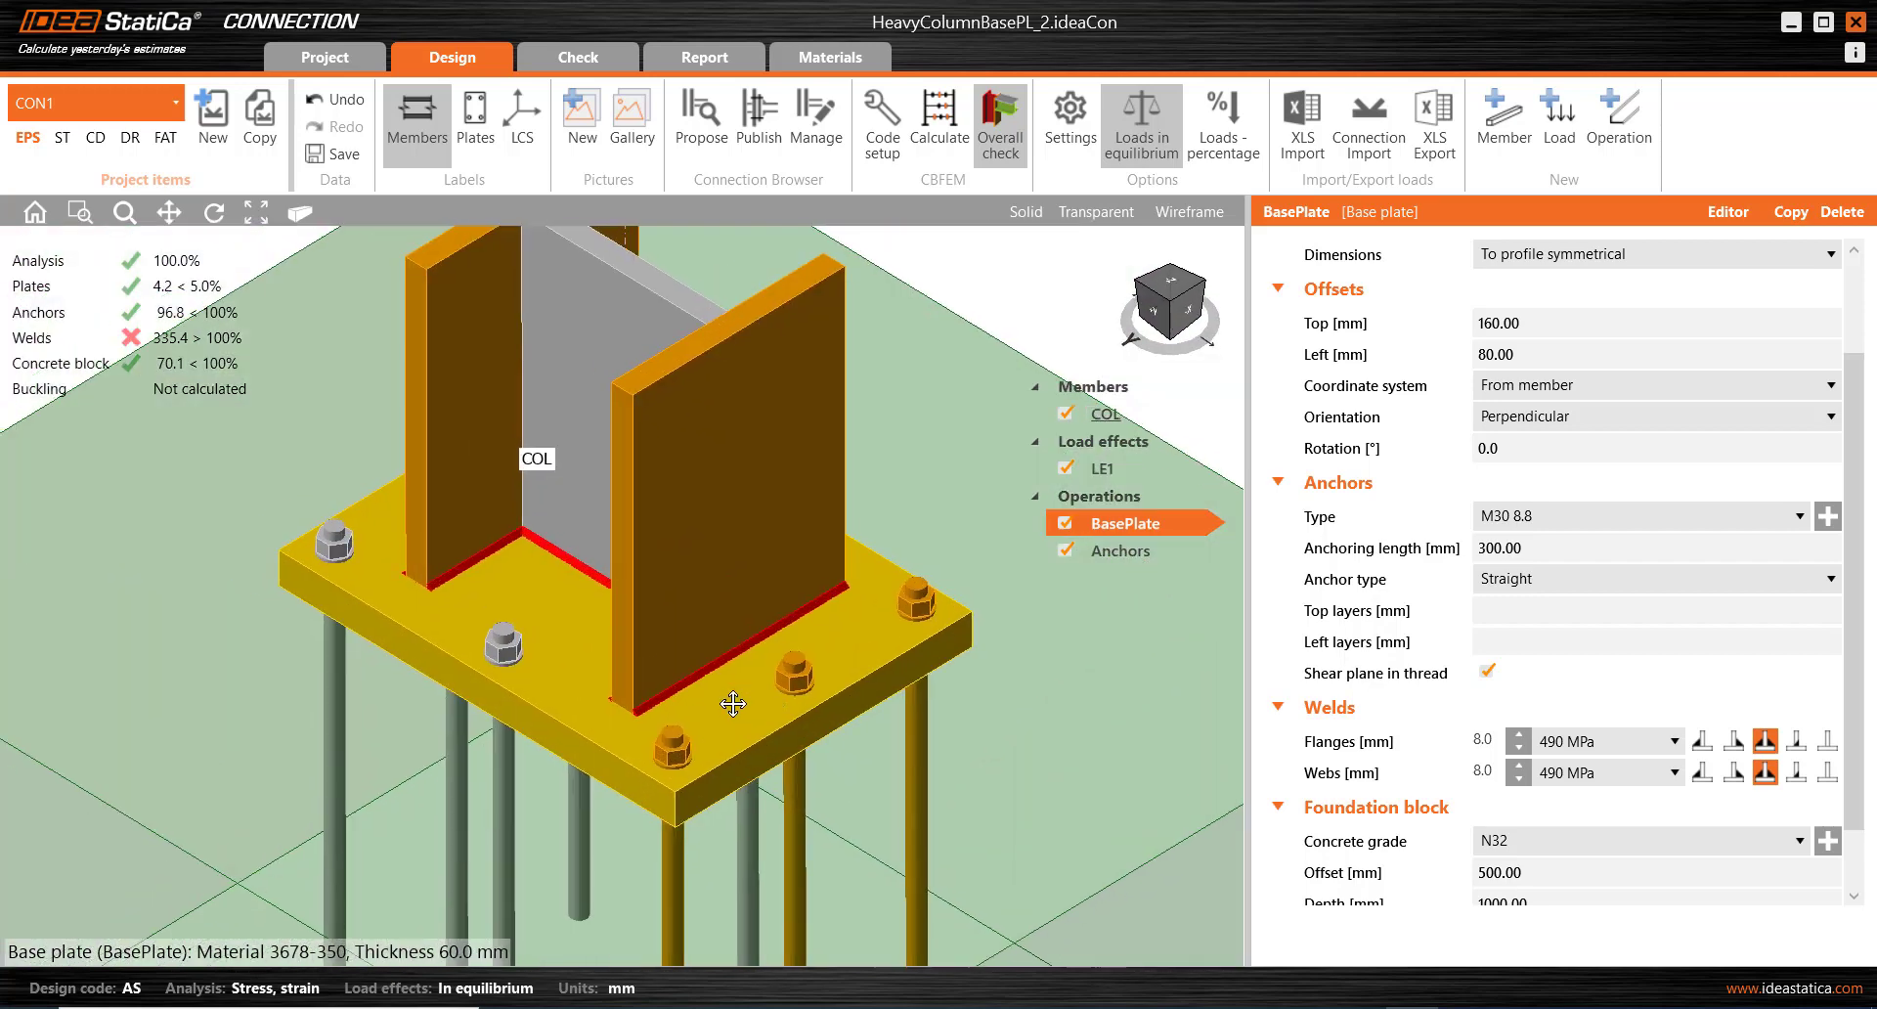
pyautogui.moveTo(733, 705); pyautogui.dragTo(724, 730, button='middle')
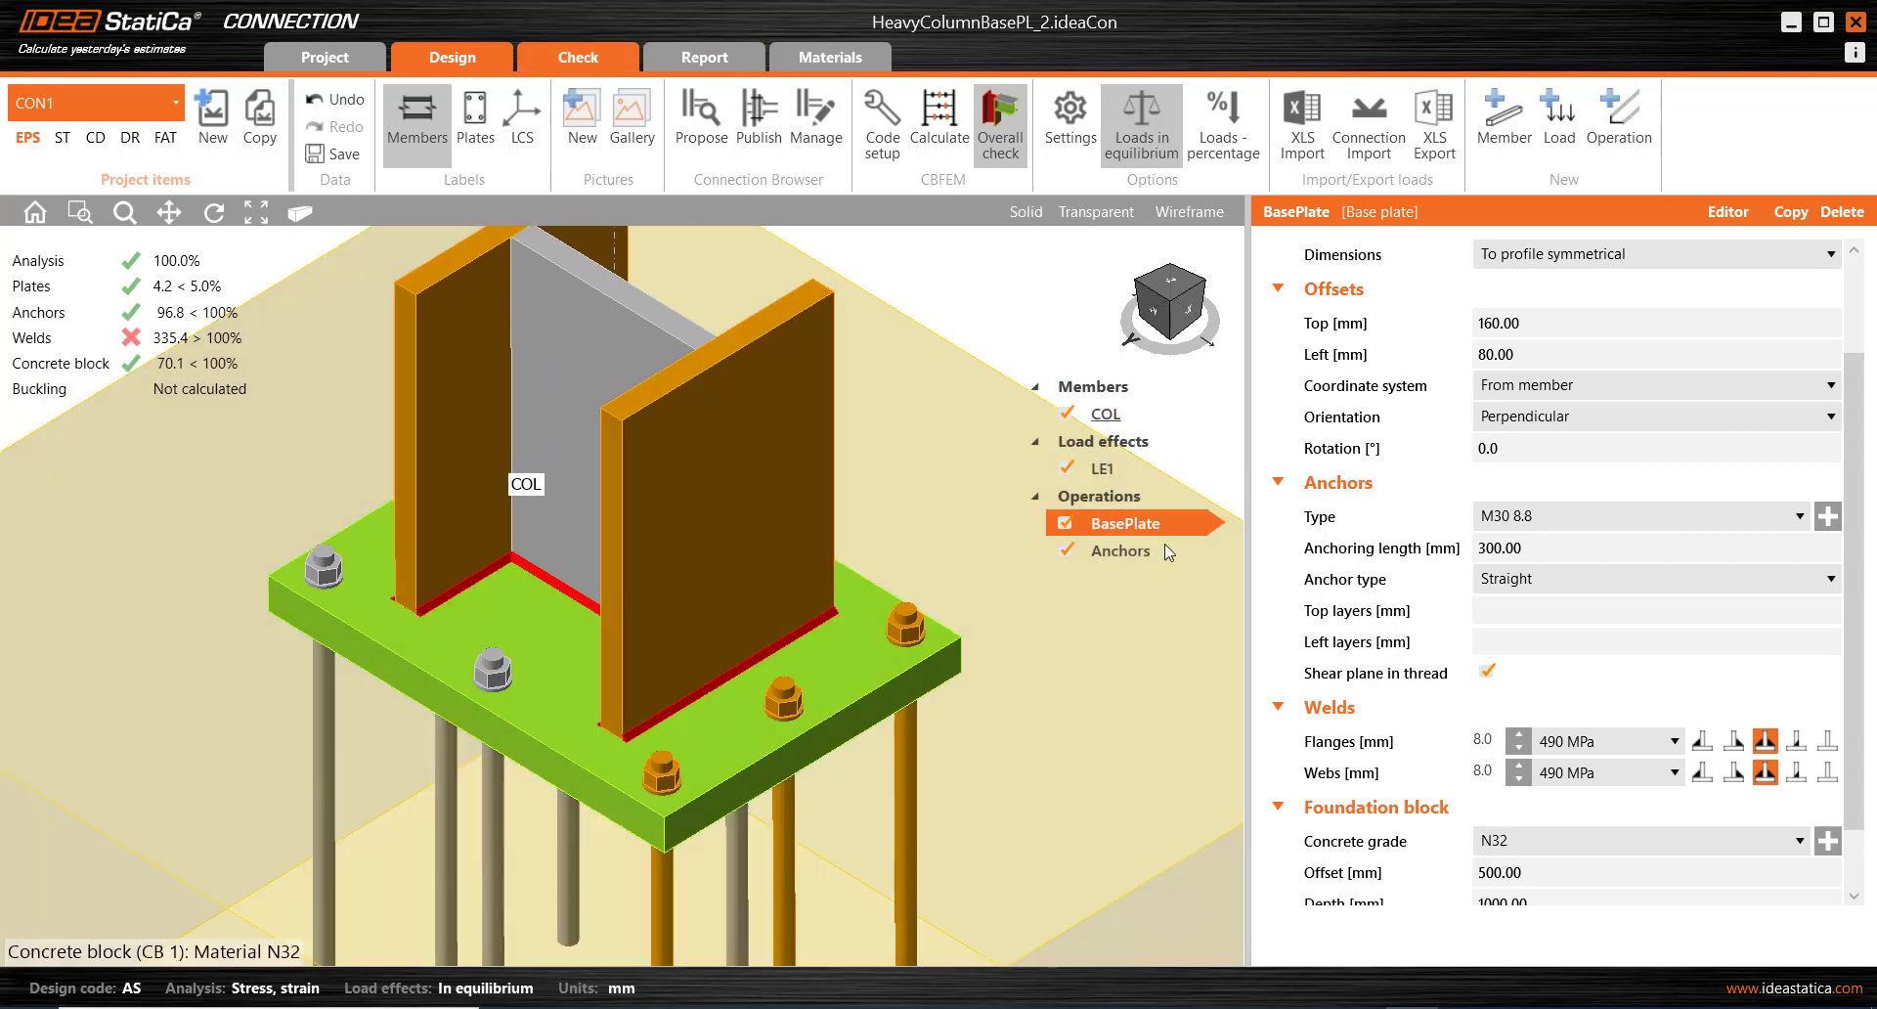
# Show the equivalent stress results with the deformation scale reduced to 2.00.
pyautogui.hotkey('ctrl', 'Tab')
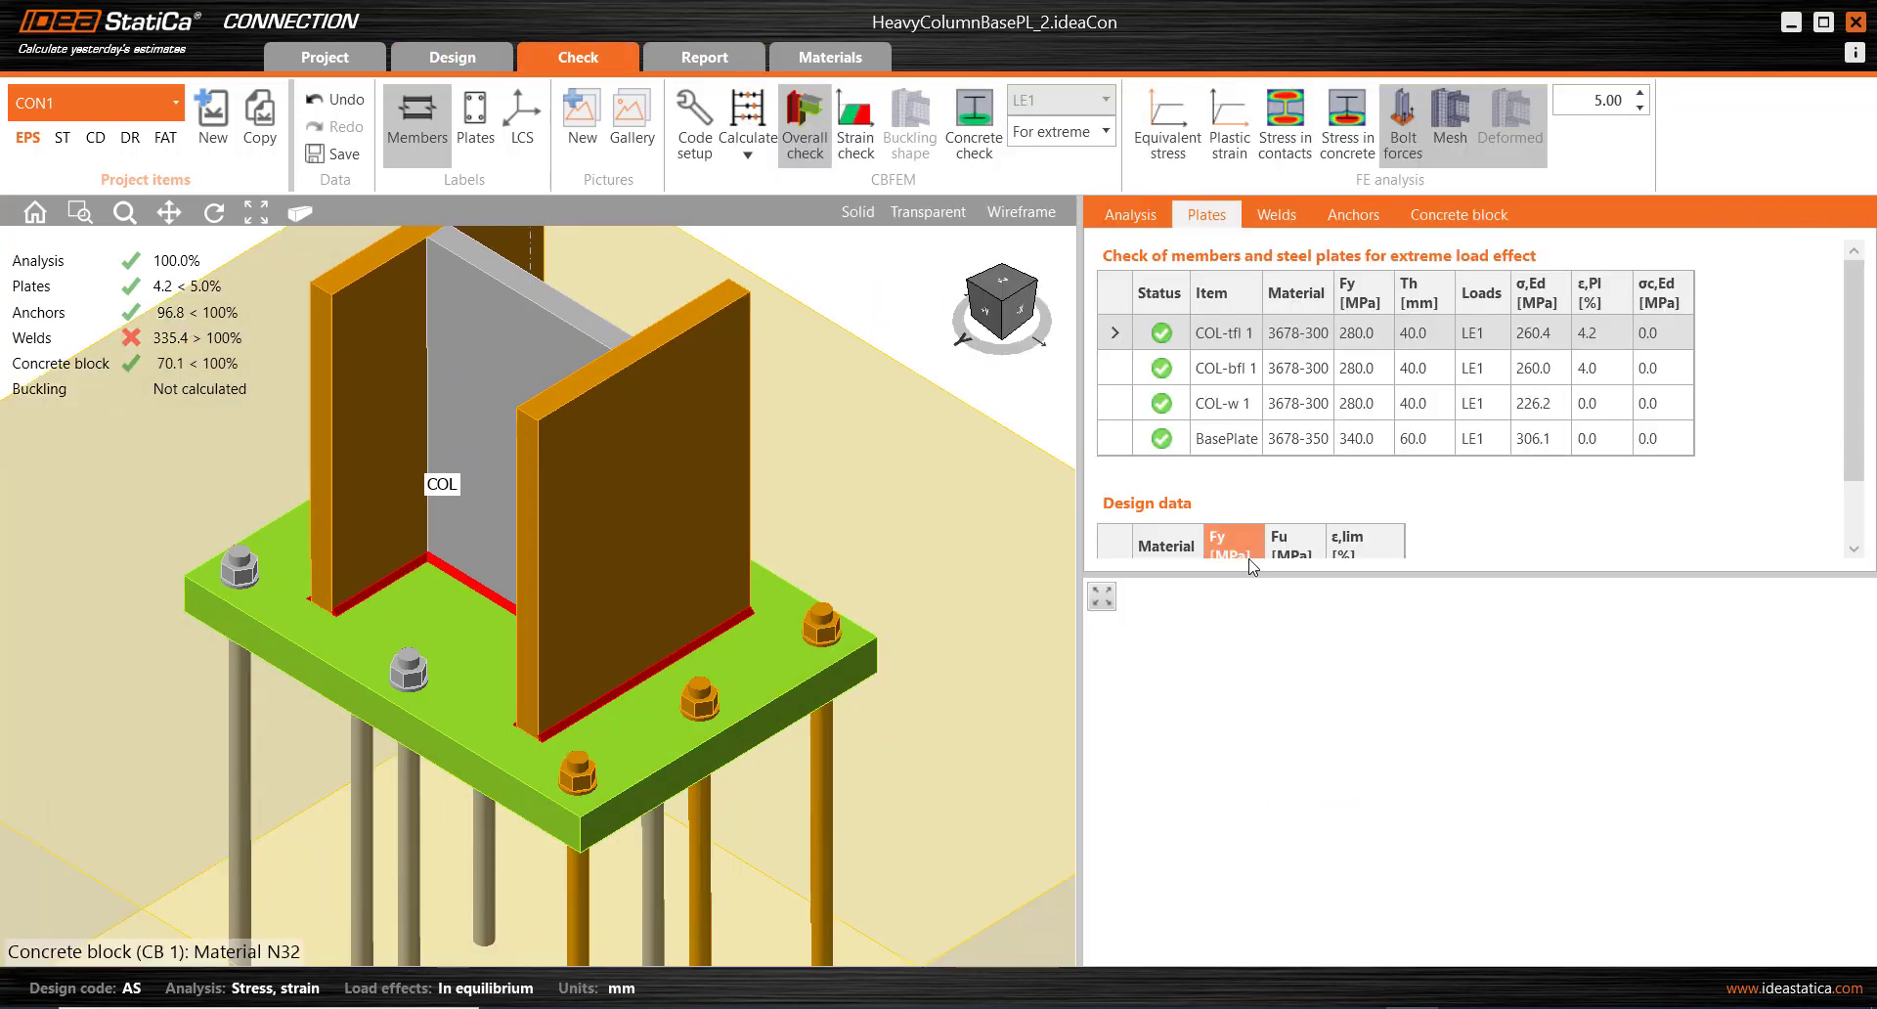
pyautogui.moveTo(1197, 575); pyautogui.dragTo(1186, 722)
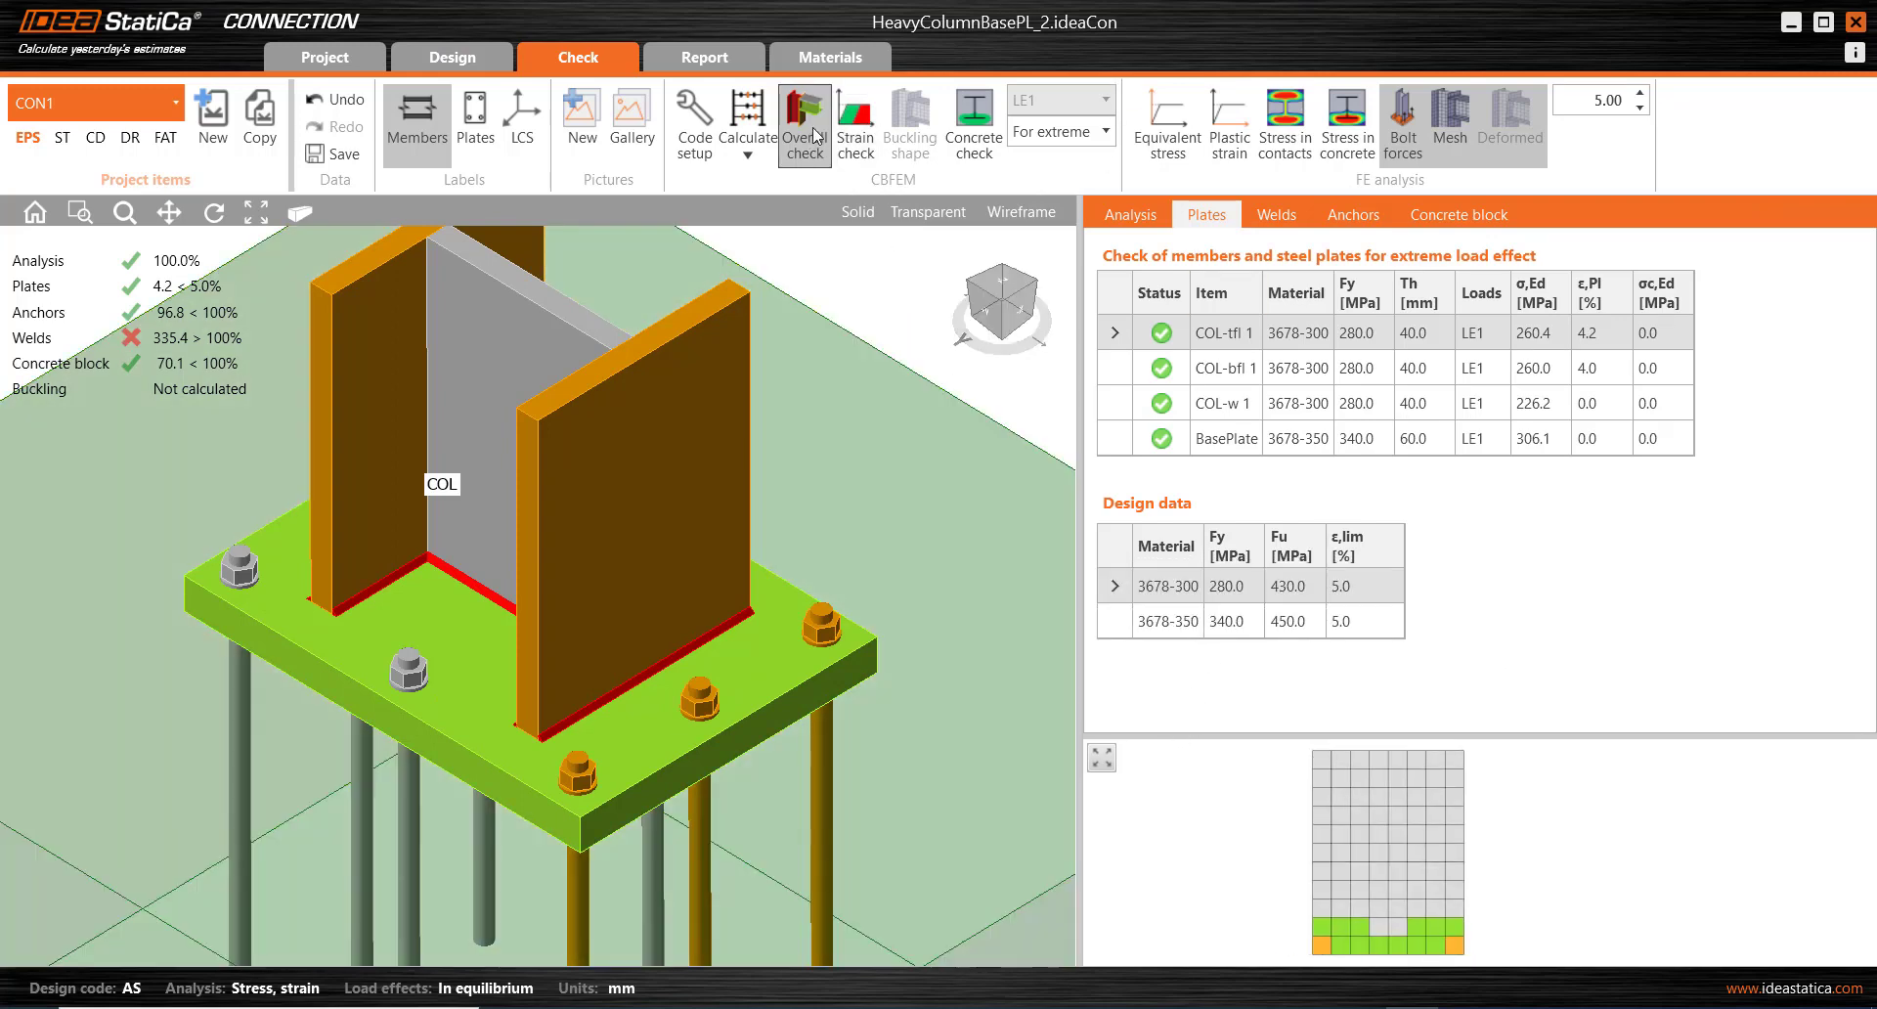
pyautogui.click(1171, 121)
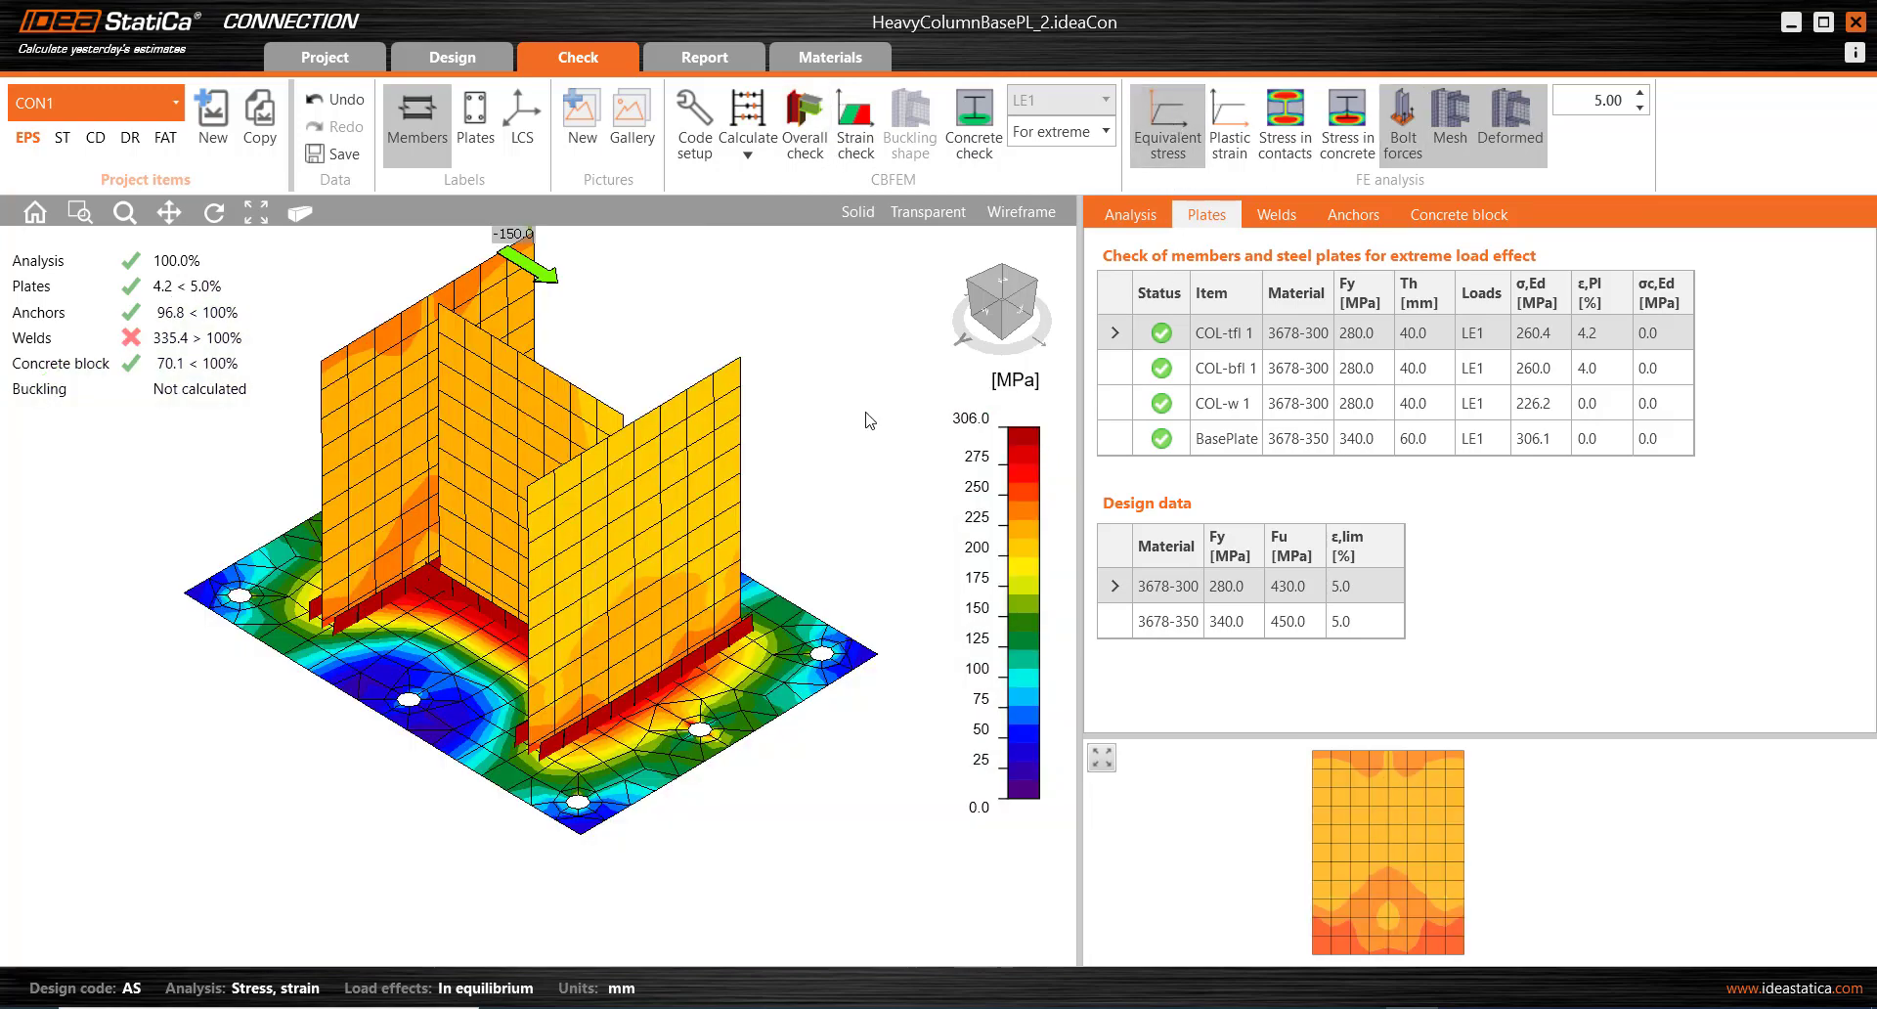
pyautogui.moveTo(600, 661); pyautogui.dragTo(562, 640, button='right')
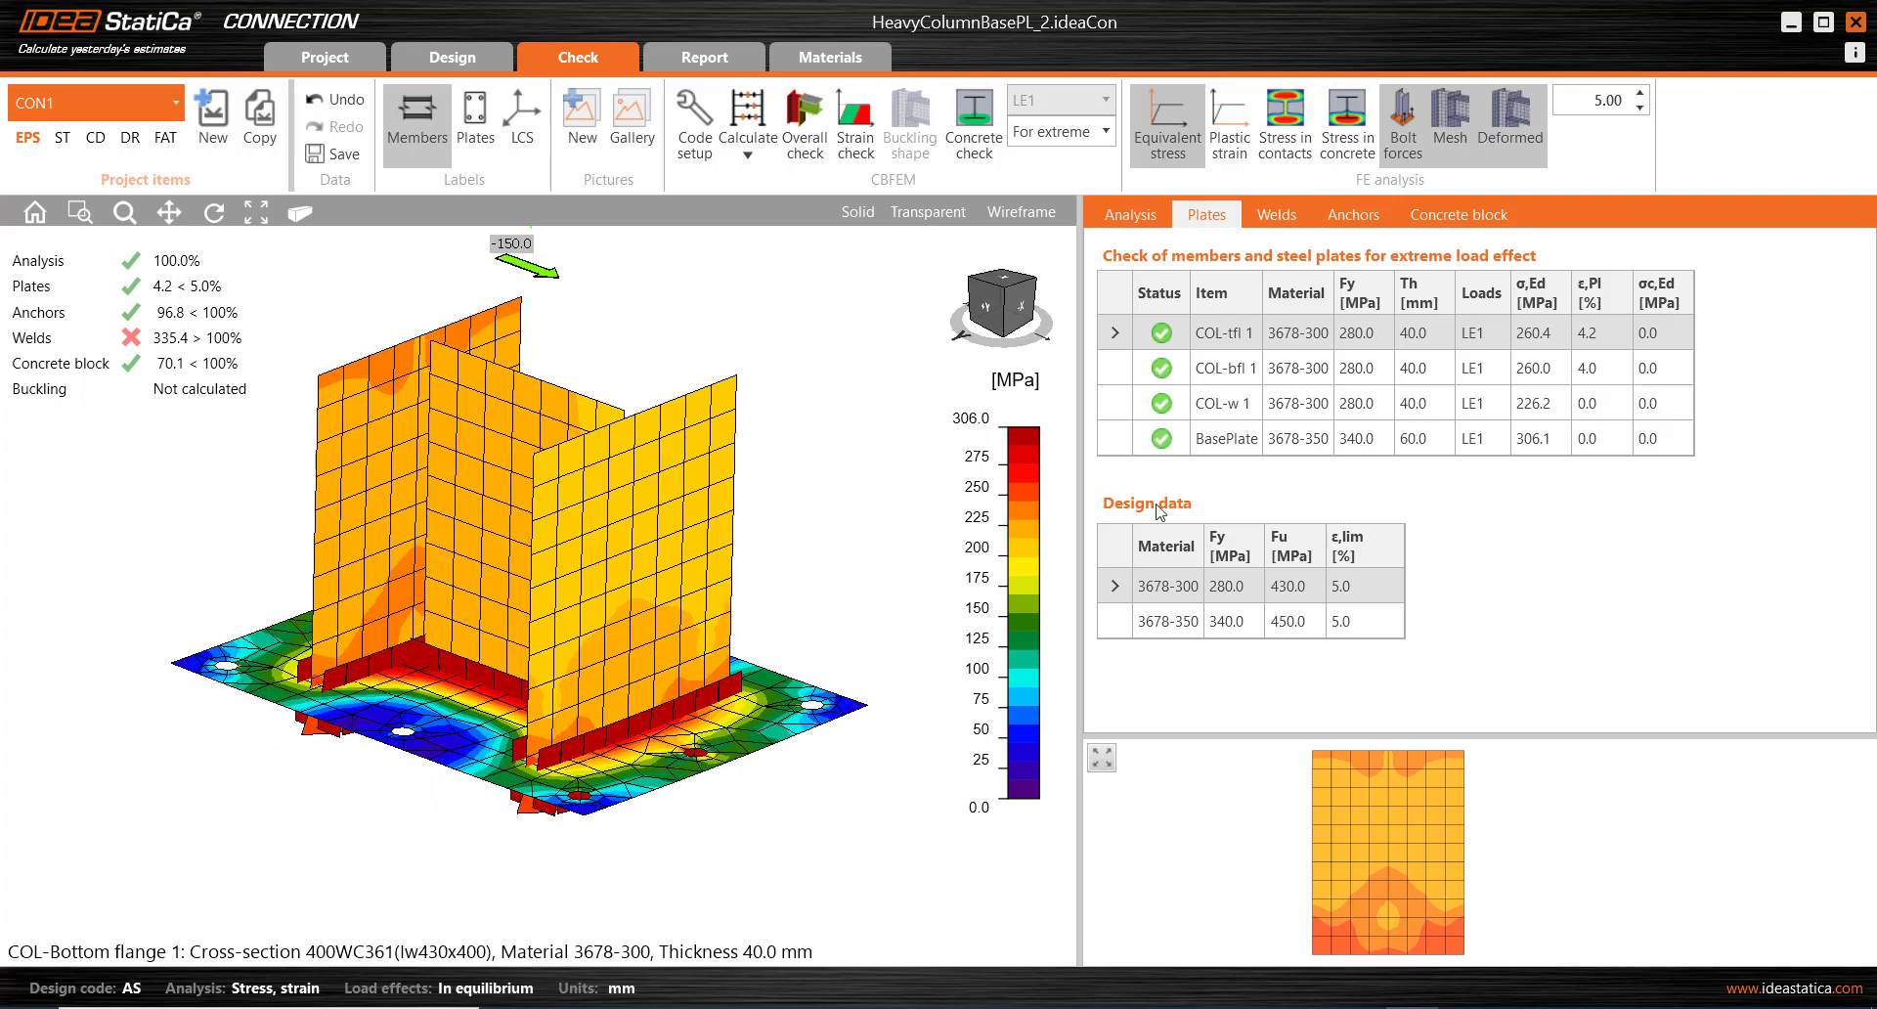
pyautogui.doubleClick(1625, 113)
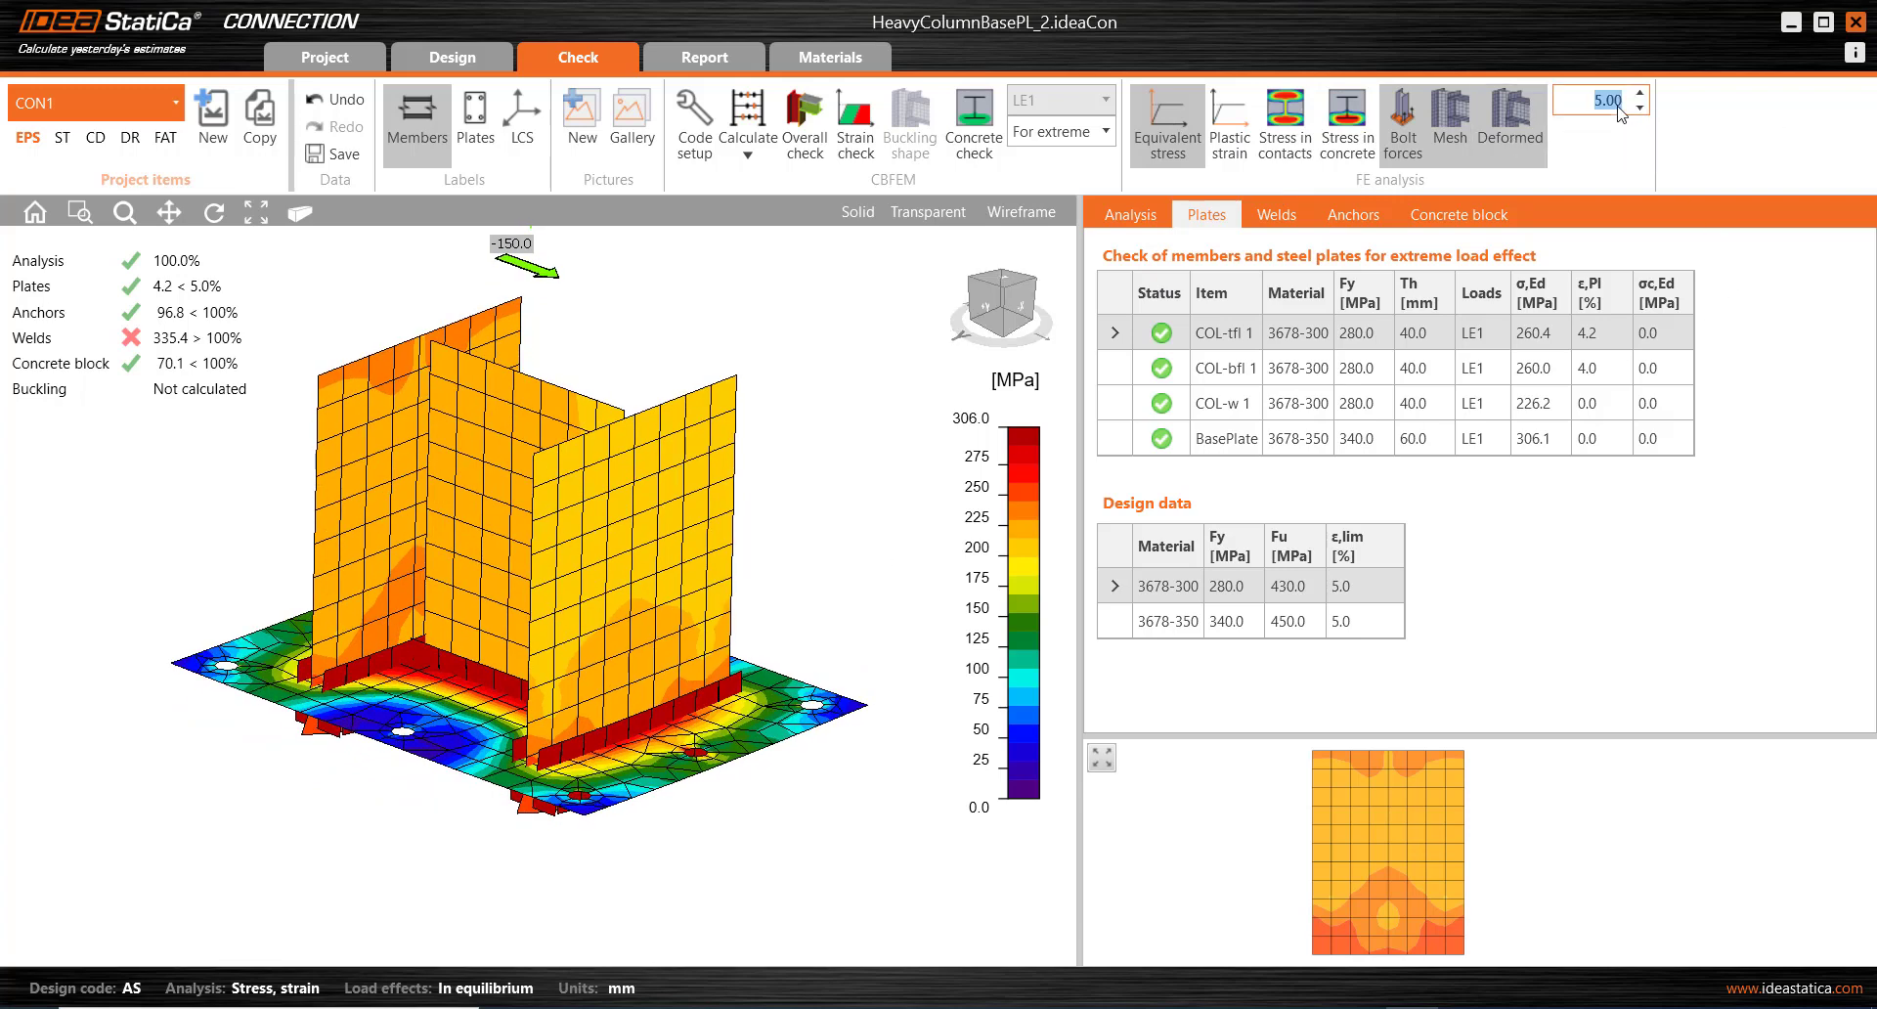
pyautogui.write('2')
pyautogui.press('Return')
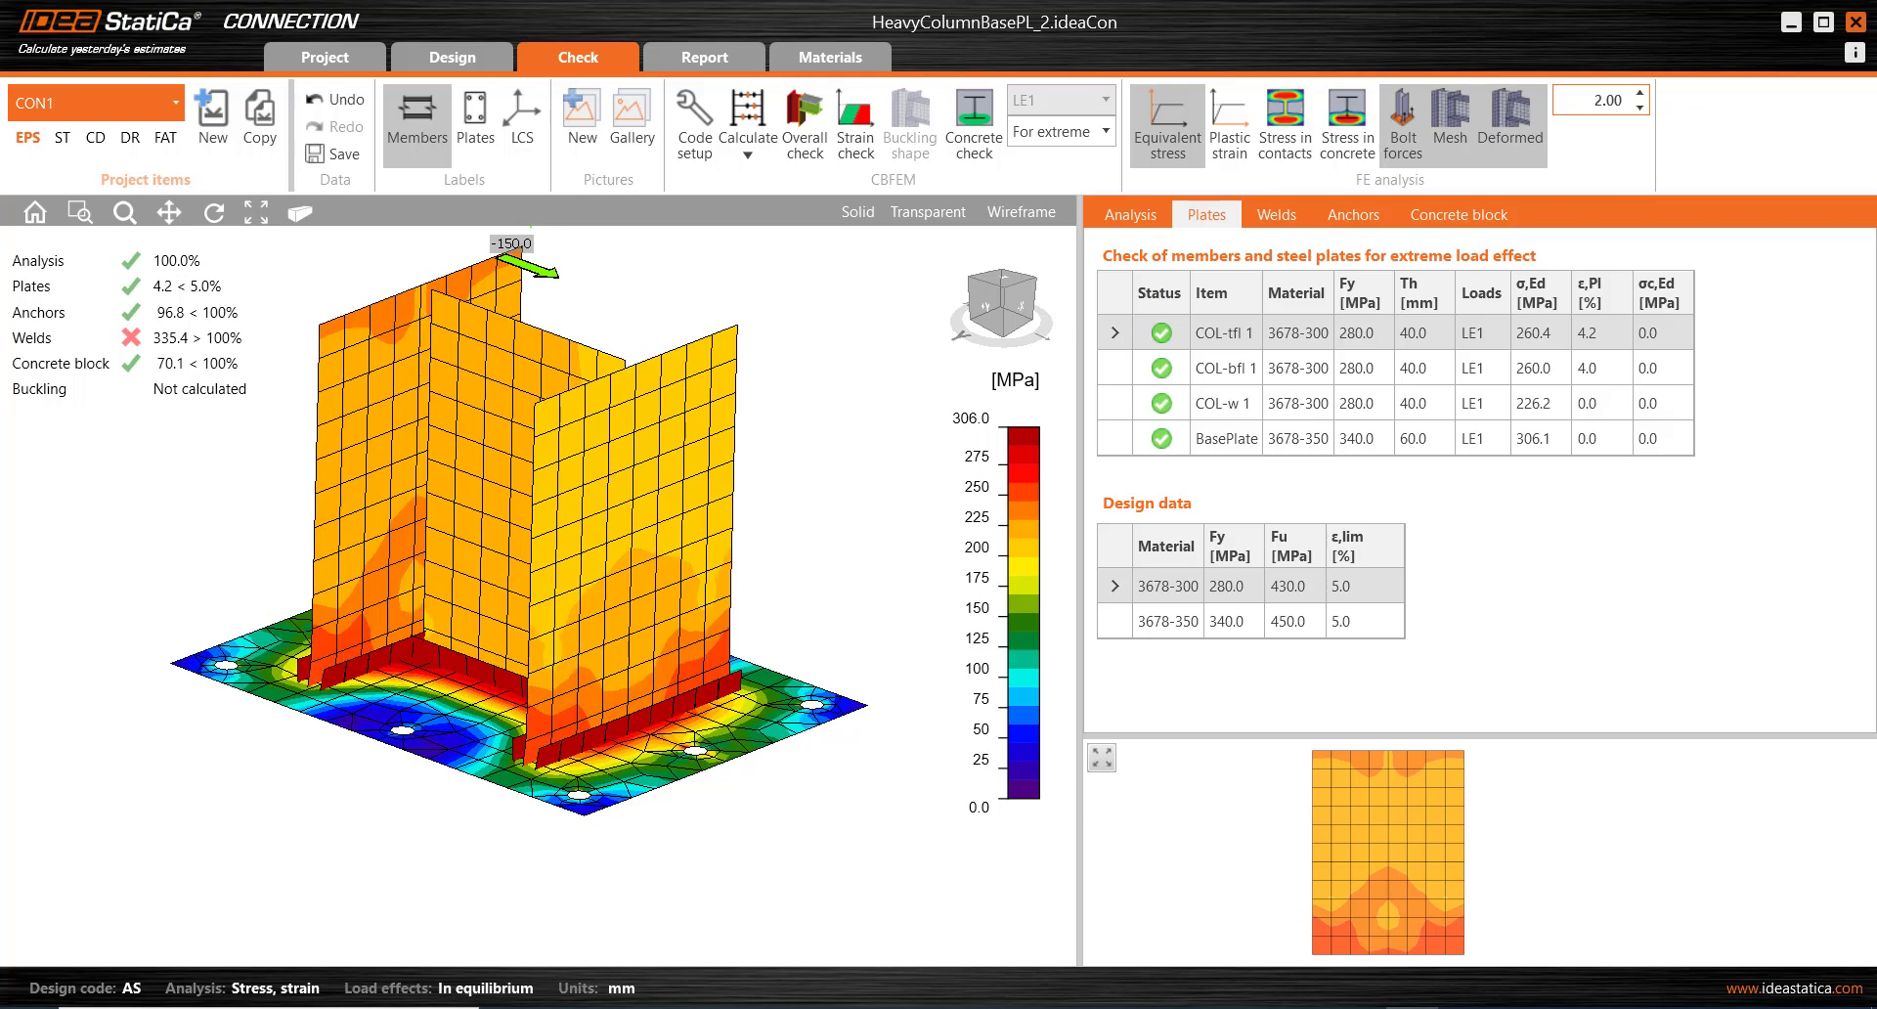
pyautogui.moveTo(633, 727)
pyautogui.mouseDown(button='right')
pyautogui.moveTo(684, 728)
pyautogui.moveTo(647, 722)
pyautogui.mouseUp(button='right')
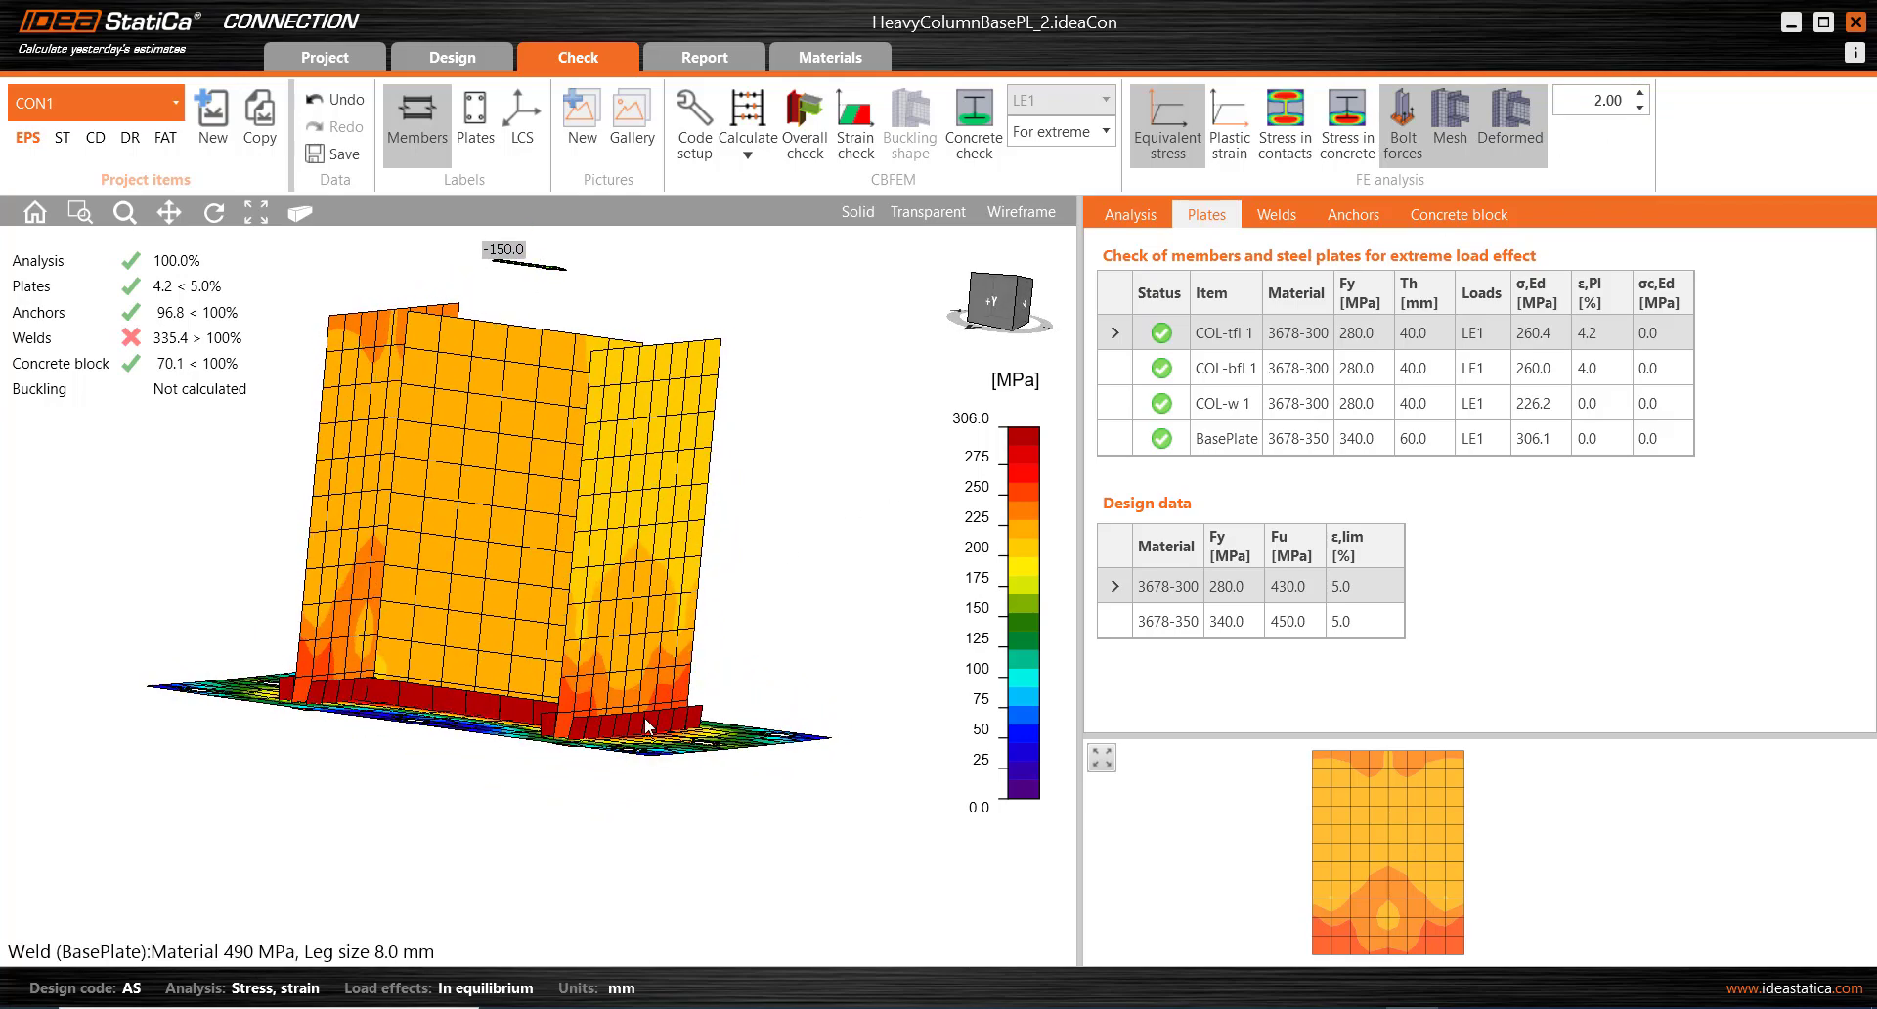
# Show plastic strain results: COL-tfl 1 reaches 4.2% at 260.4 MPa, base plate 0.0%.
pyautogui.click(1229, 125)
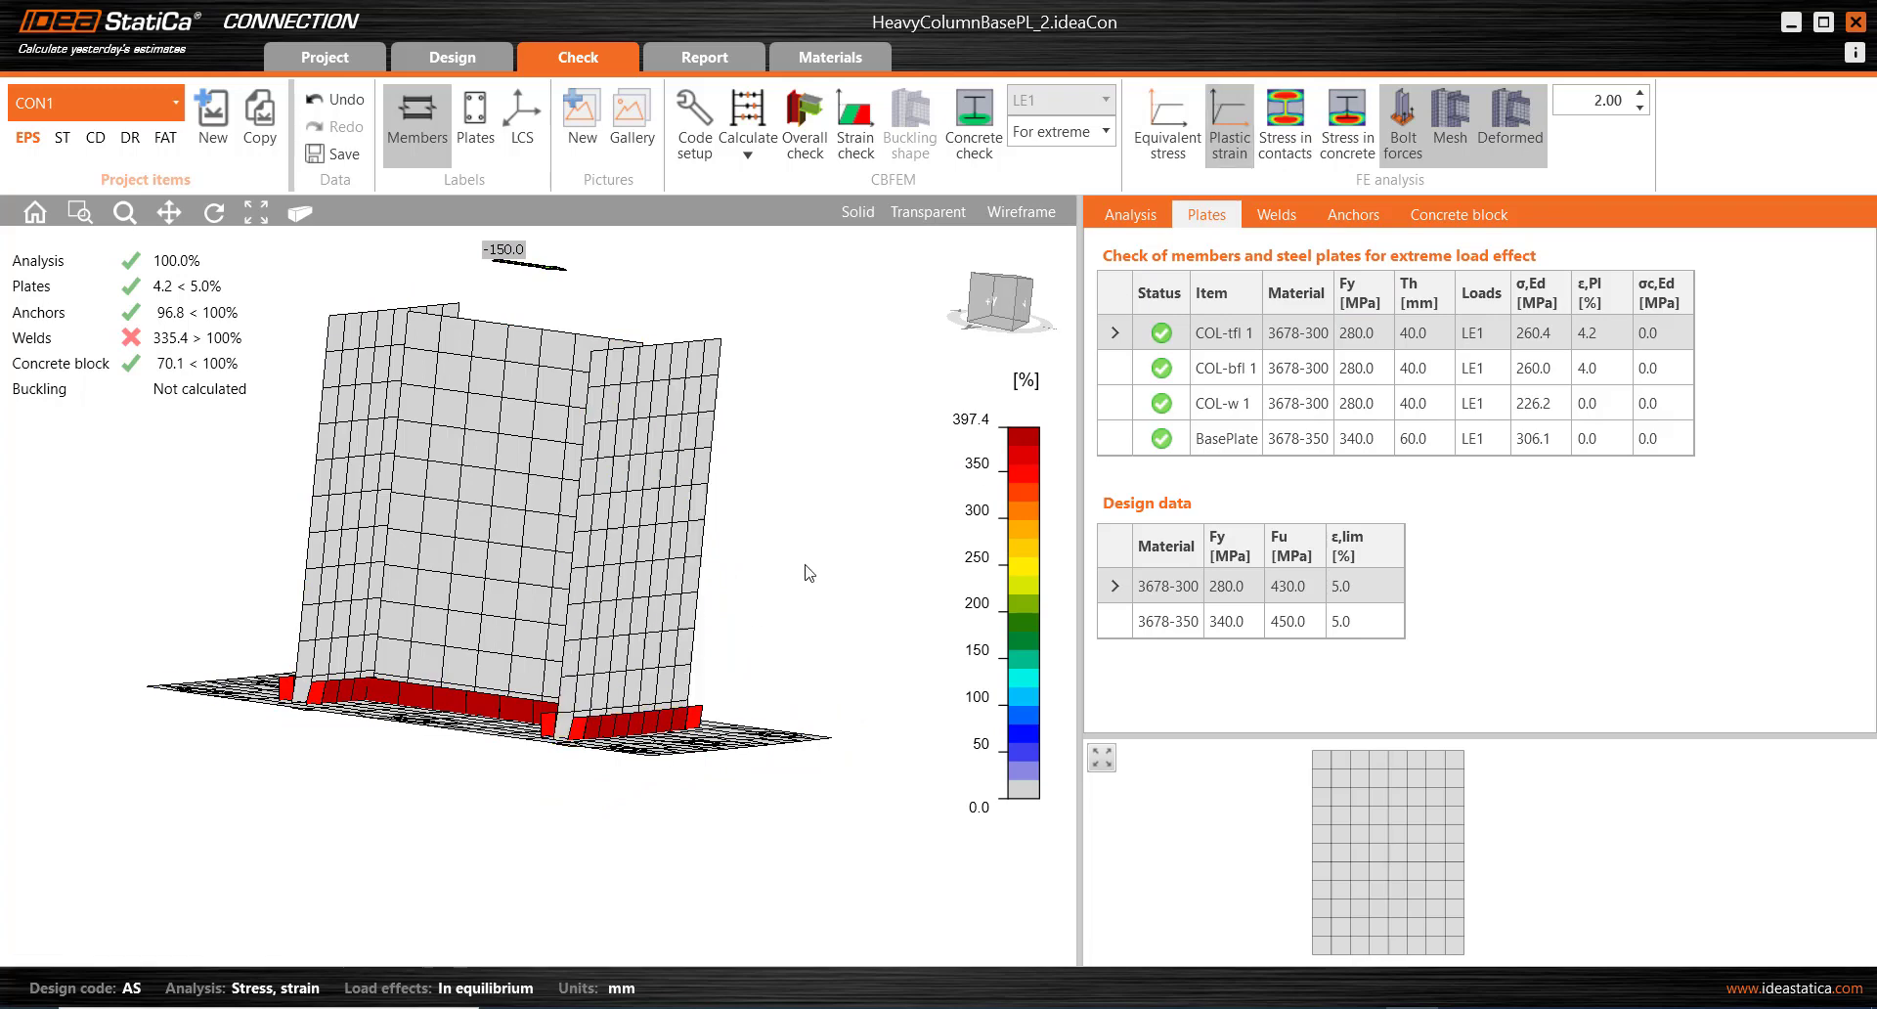
pyautogui.moveTo(478, 479); pyautogui.dragTo(548, 451, button='right')
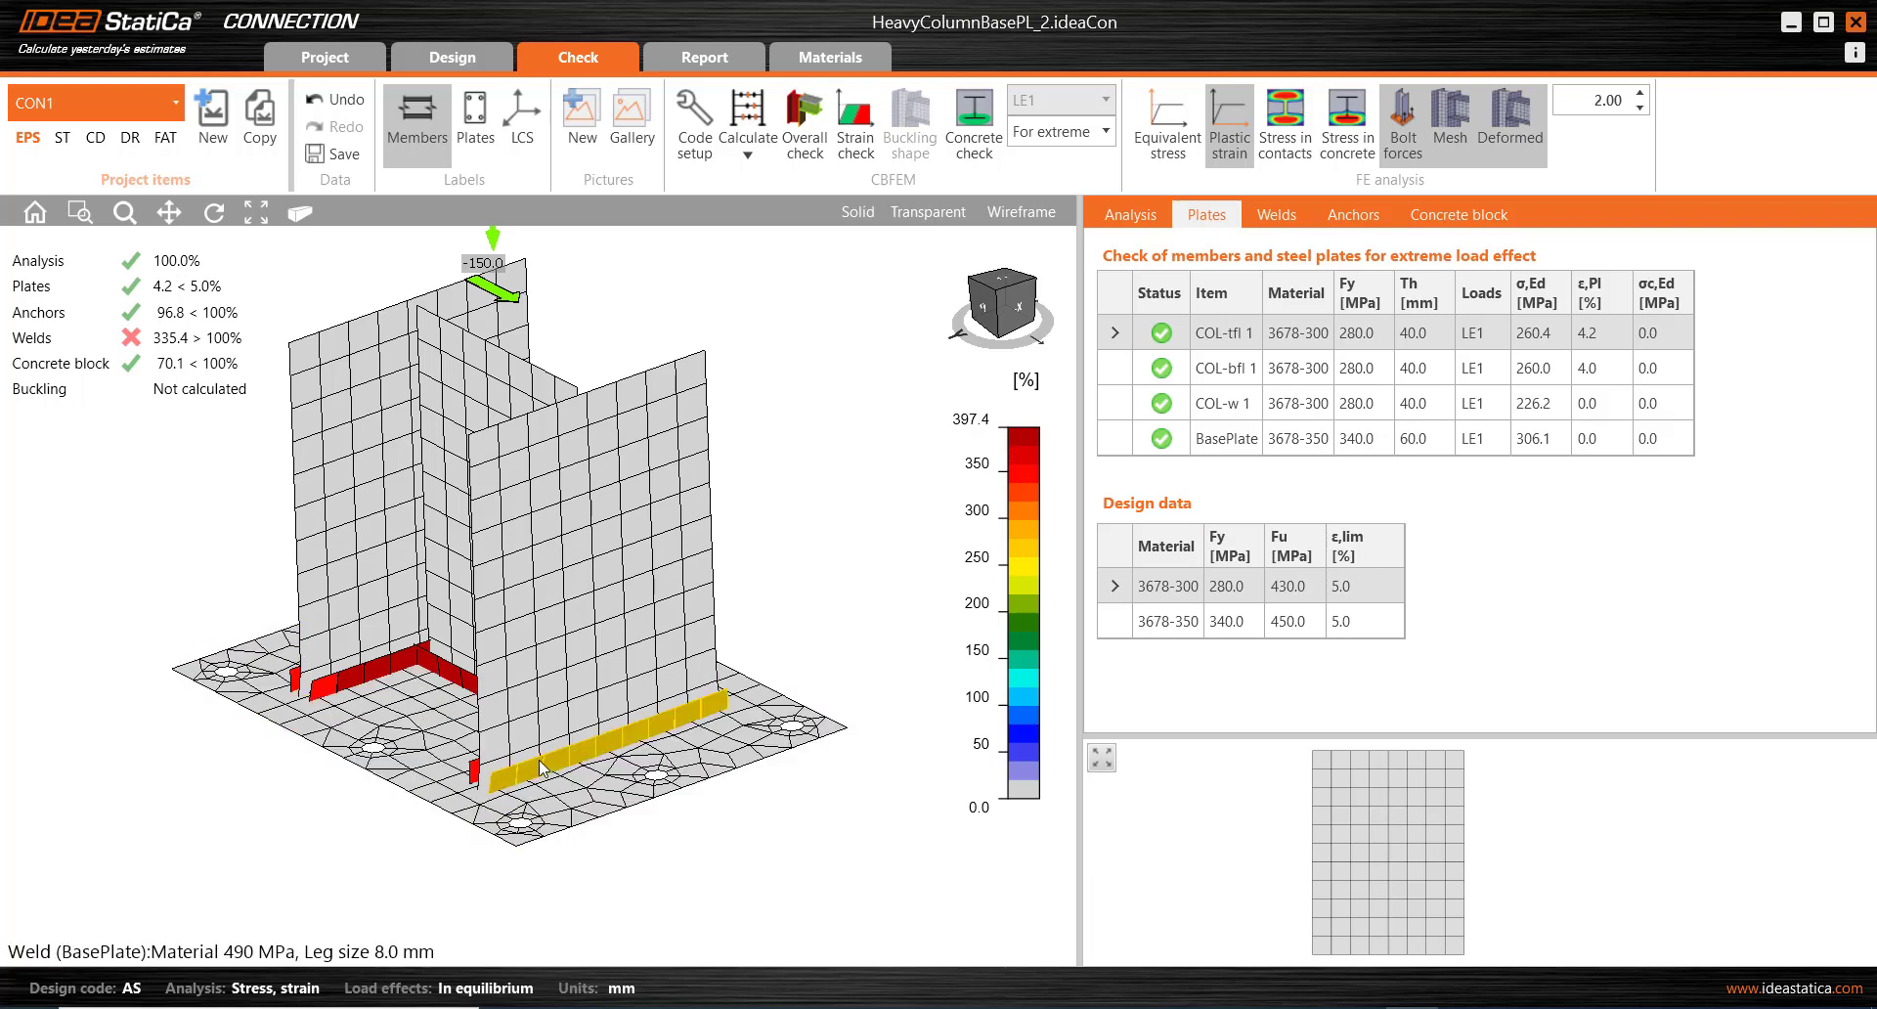
pyautogui.scroll(3, 545, 774)
pyautogui.moveTo(566, 753); pyautogui.dragTo(552, 746, button='right')
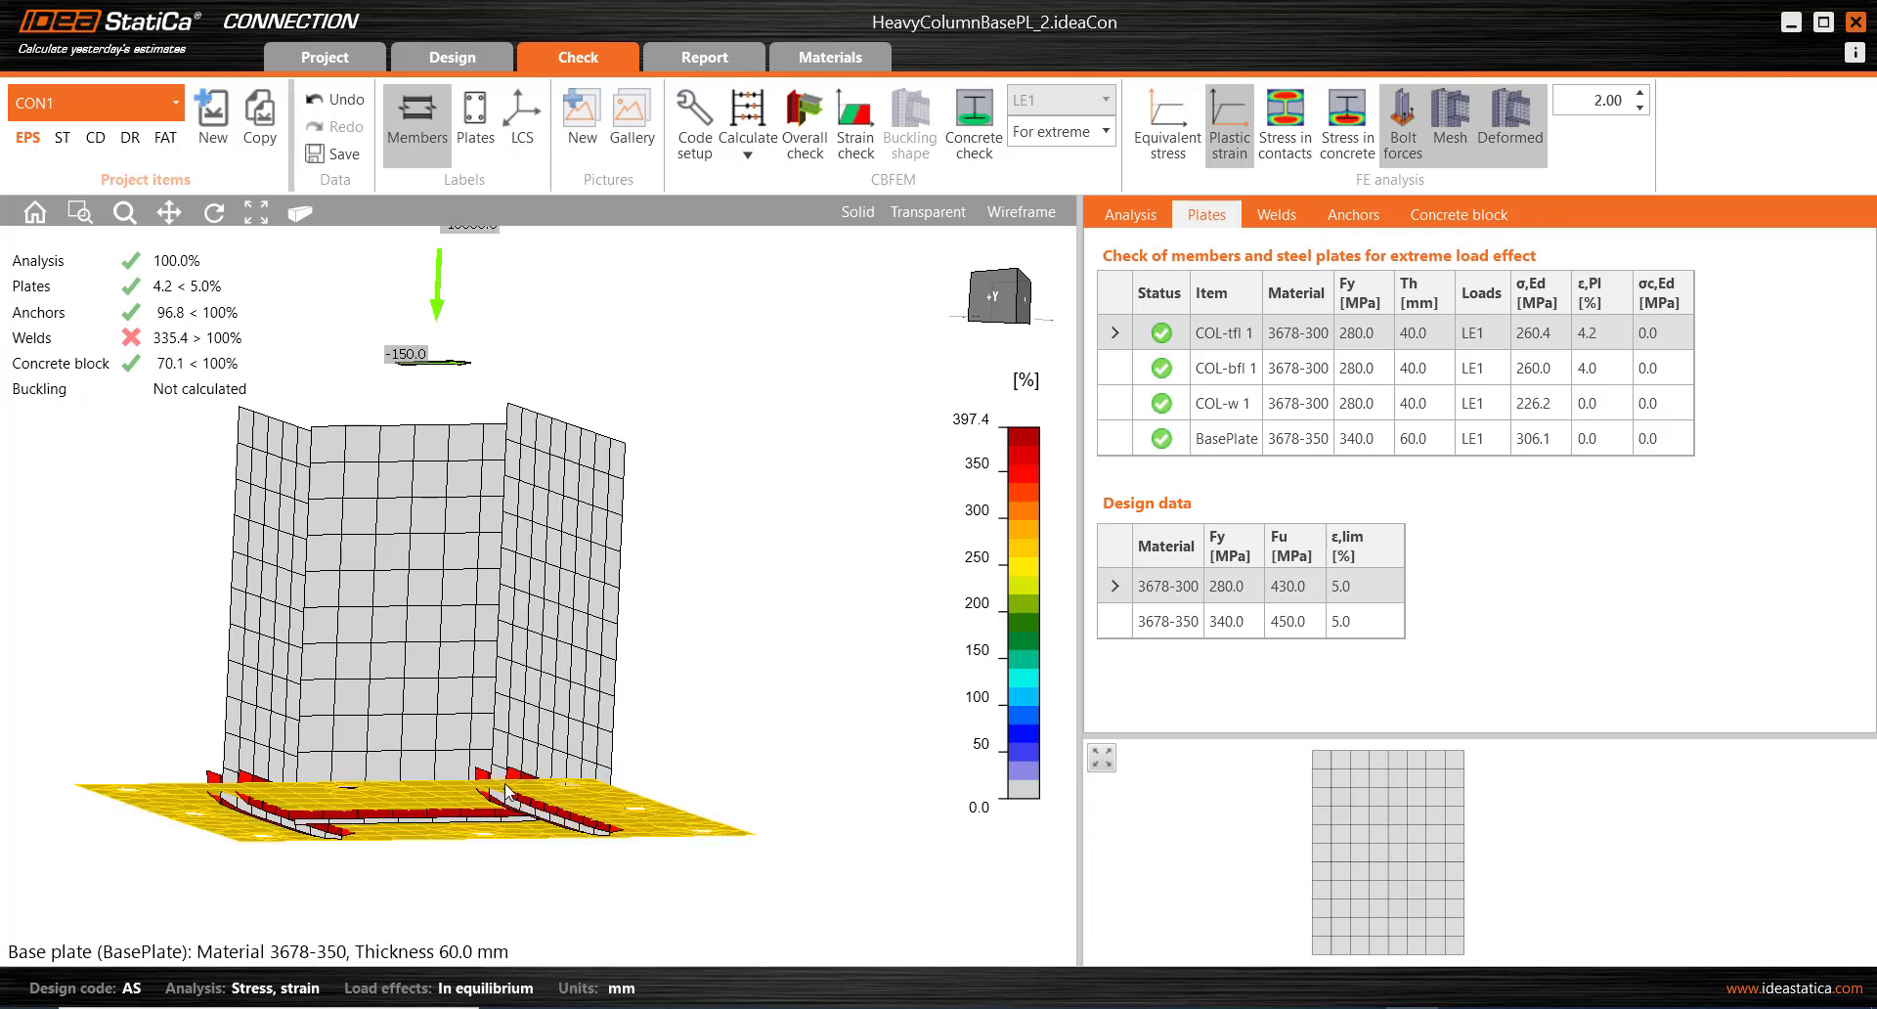
pyautogui.moveTo(508, 794); pyautogui.dragTo(522, 777, button='right')
pyautogui.moveTo(523, 777); pyautogui.dragTo(544, 743, button='middle')
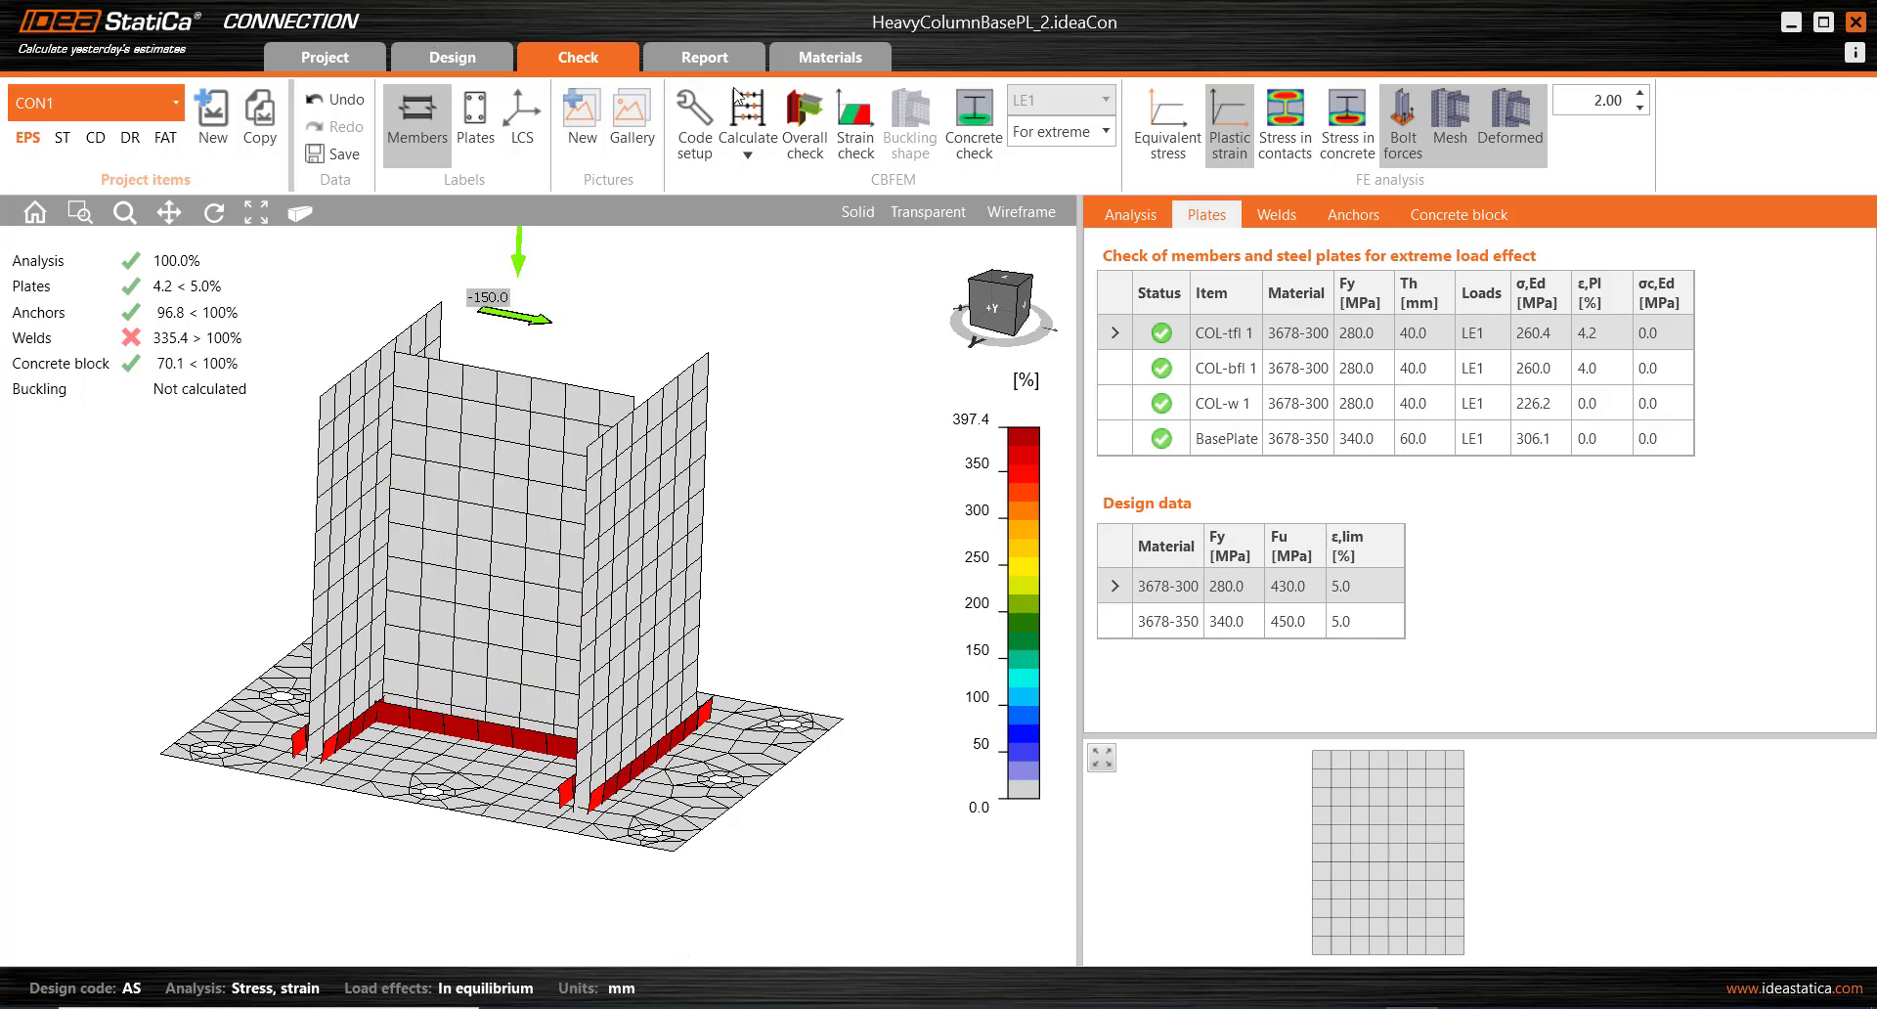
# In the Design tab, set the BasePlate flange and web weld sizes to 20 mm each.
pyautogui.click(490, 59)
pyautogui.scroll(5, 727, 733)
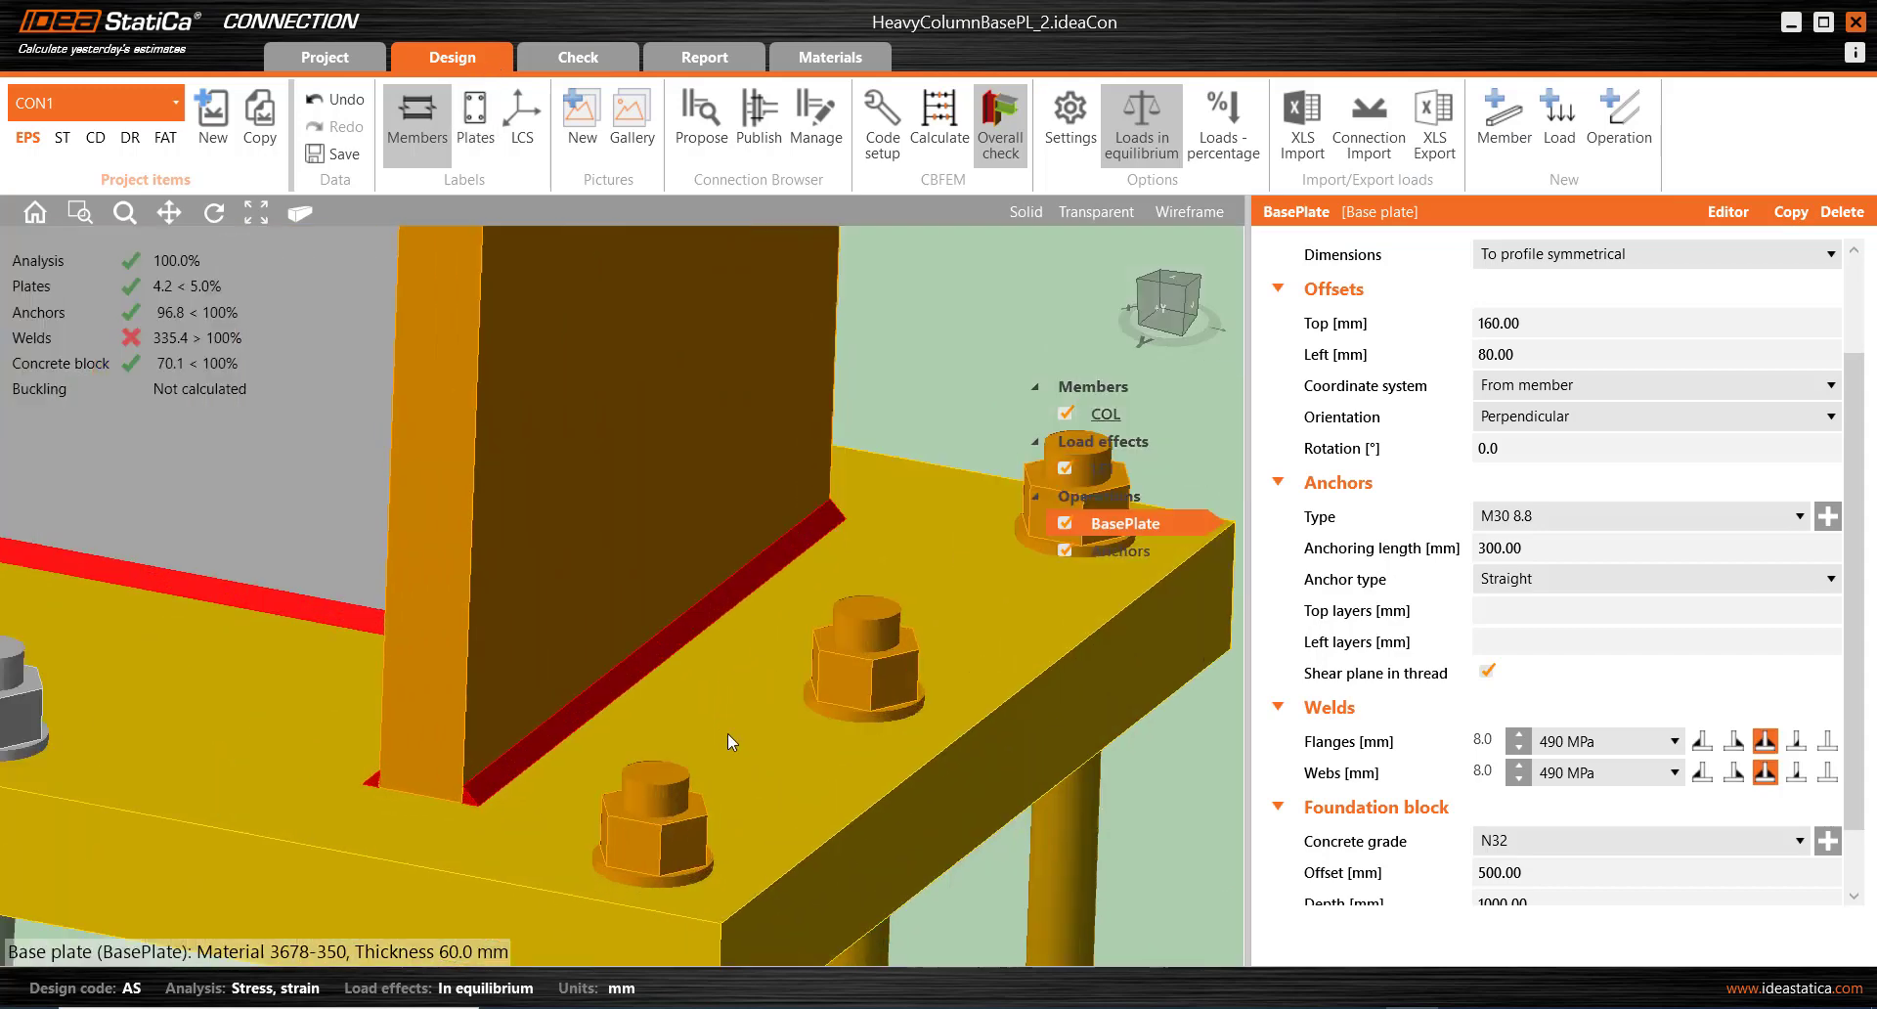
pyautogui.click(645, 655)
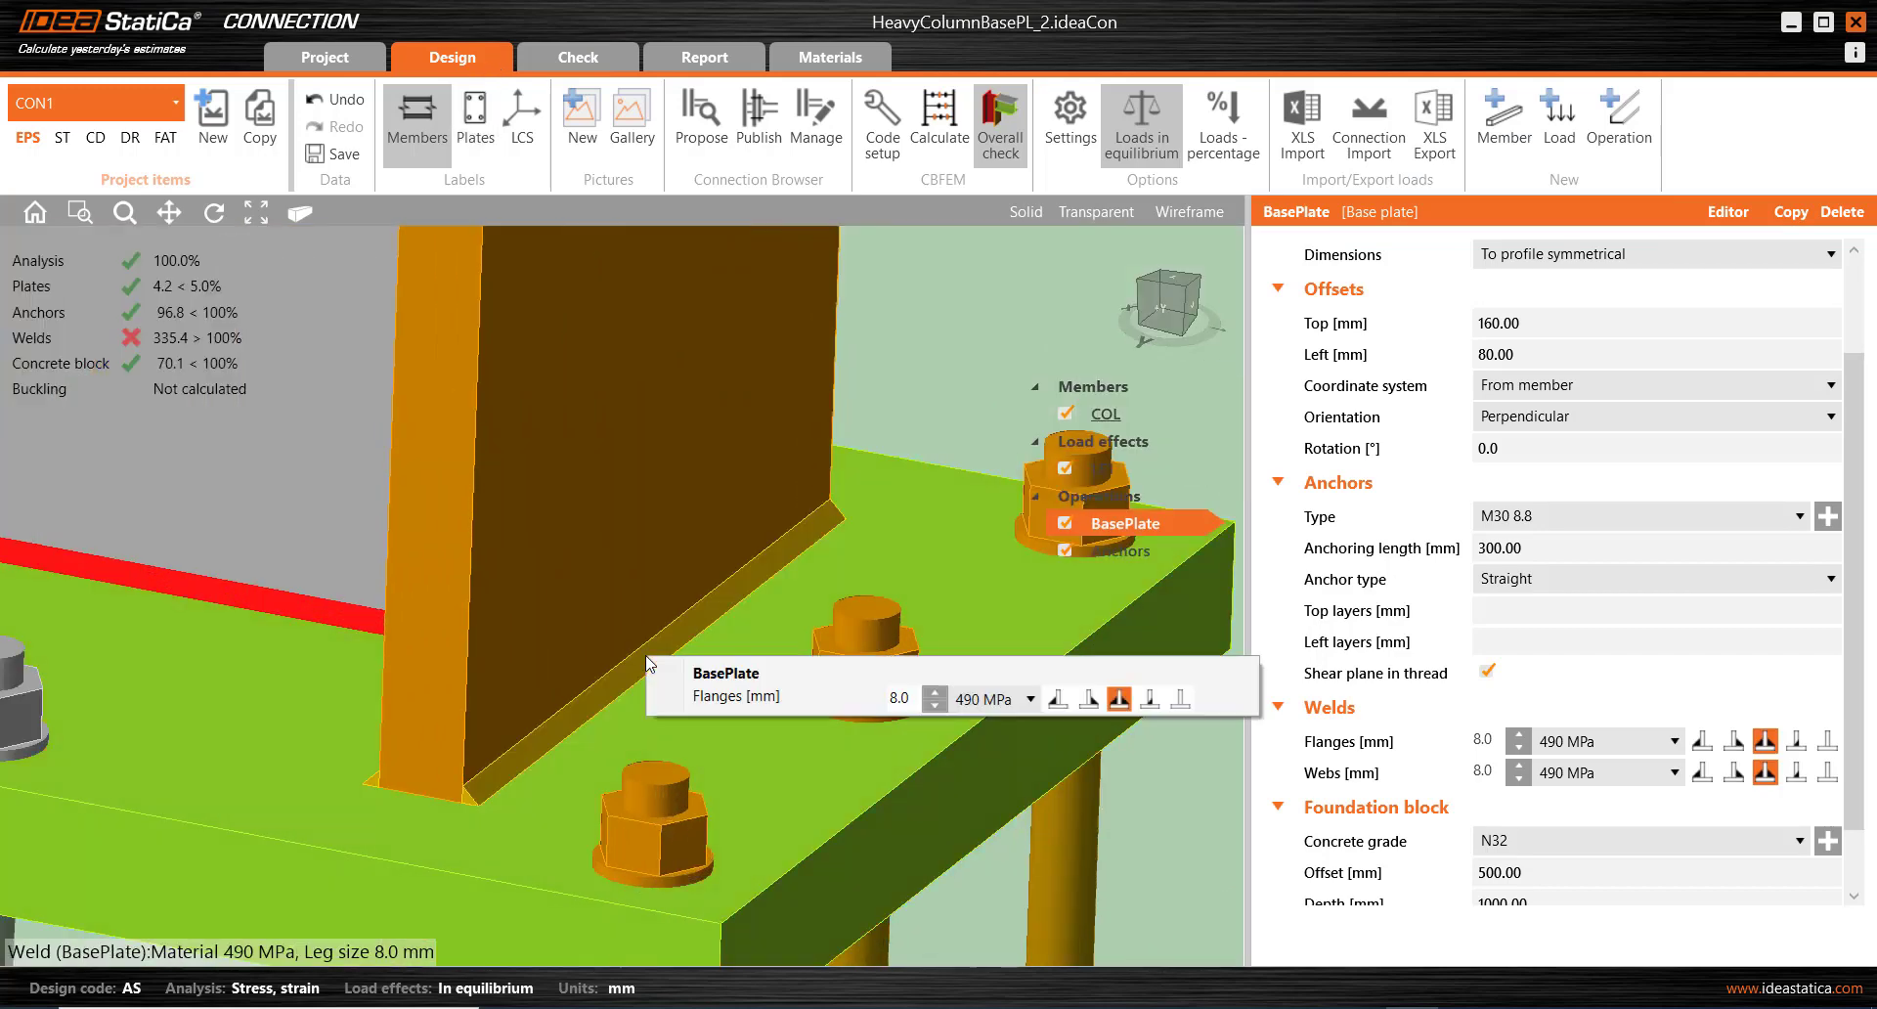
pyautogui.click(936, 698)
pyautogui.scroll(-5, 685, 577)
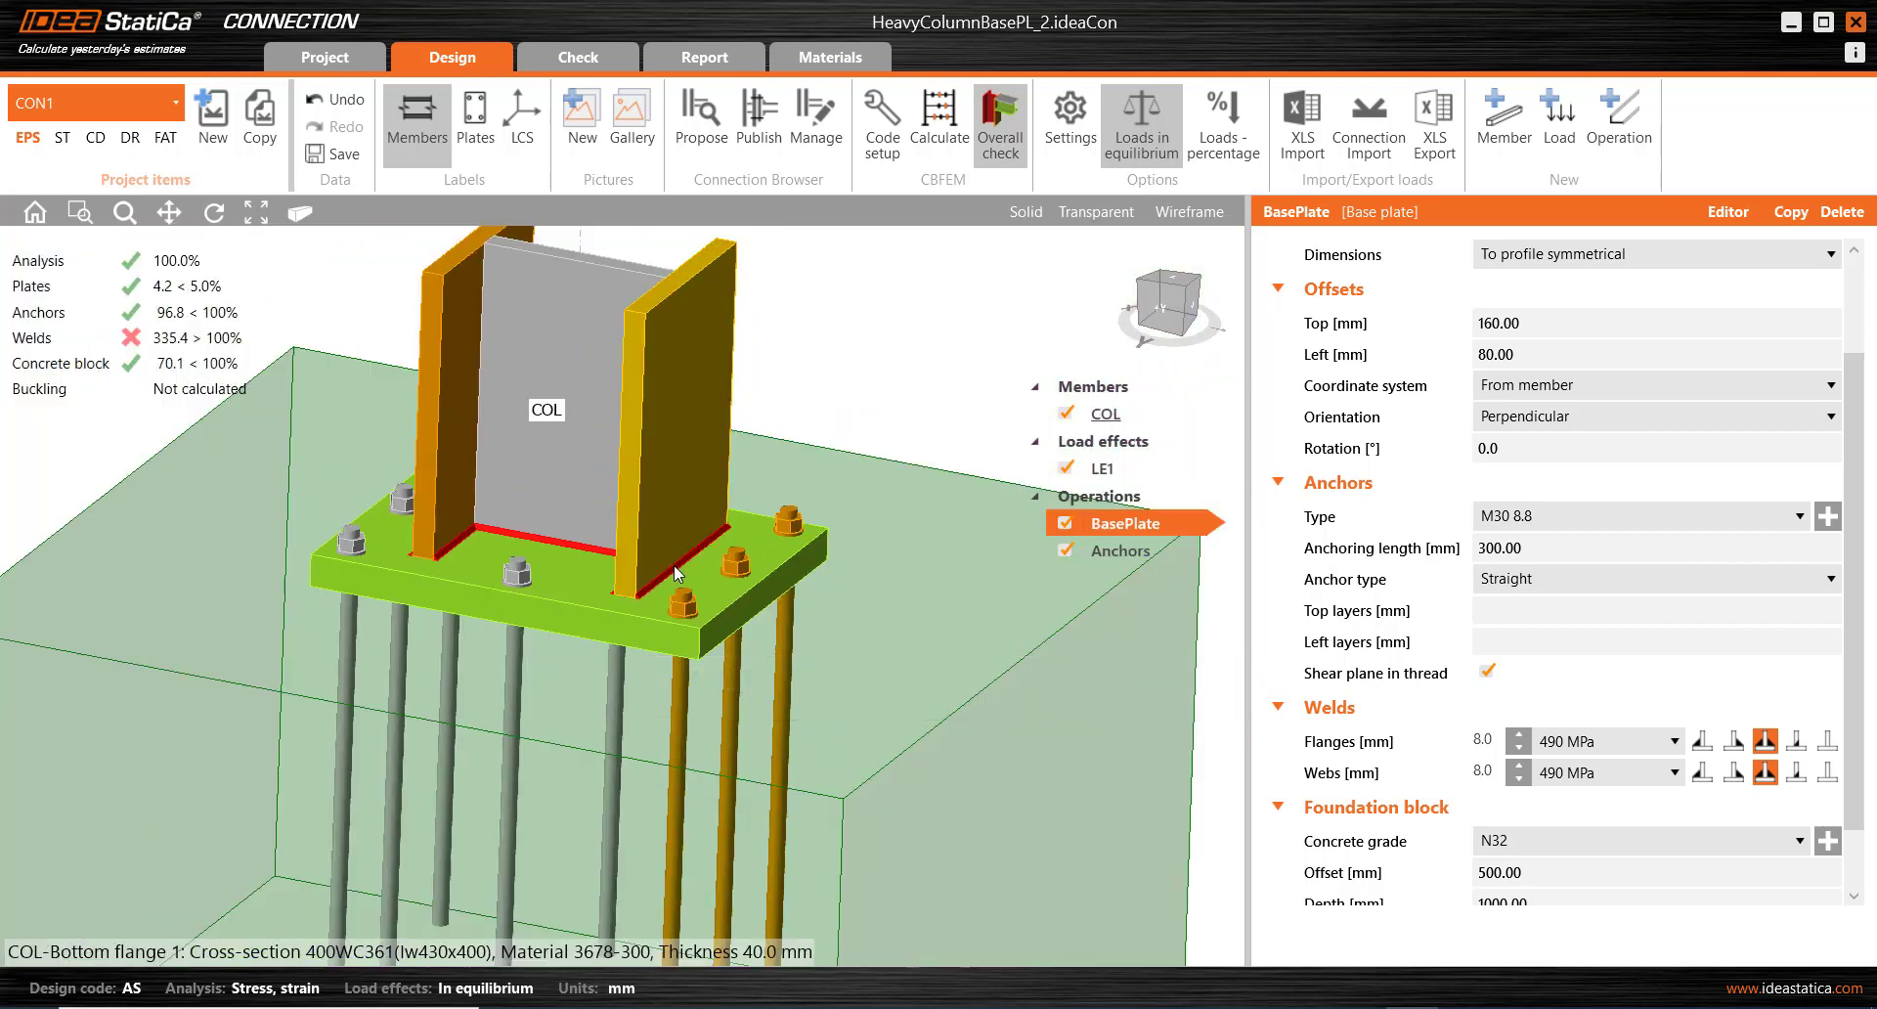
pyautogui.scroll(5, 674, 574)
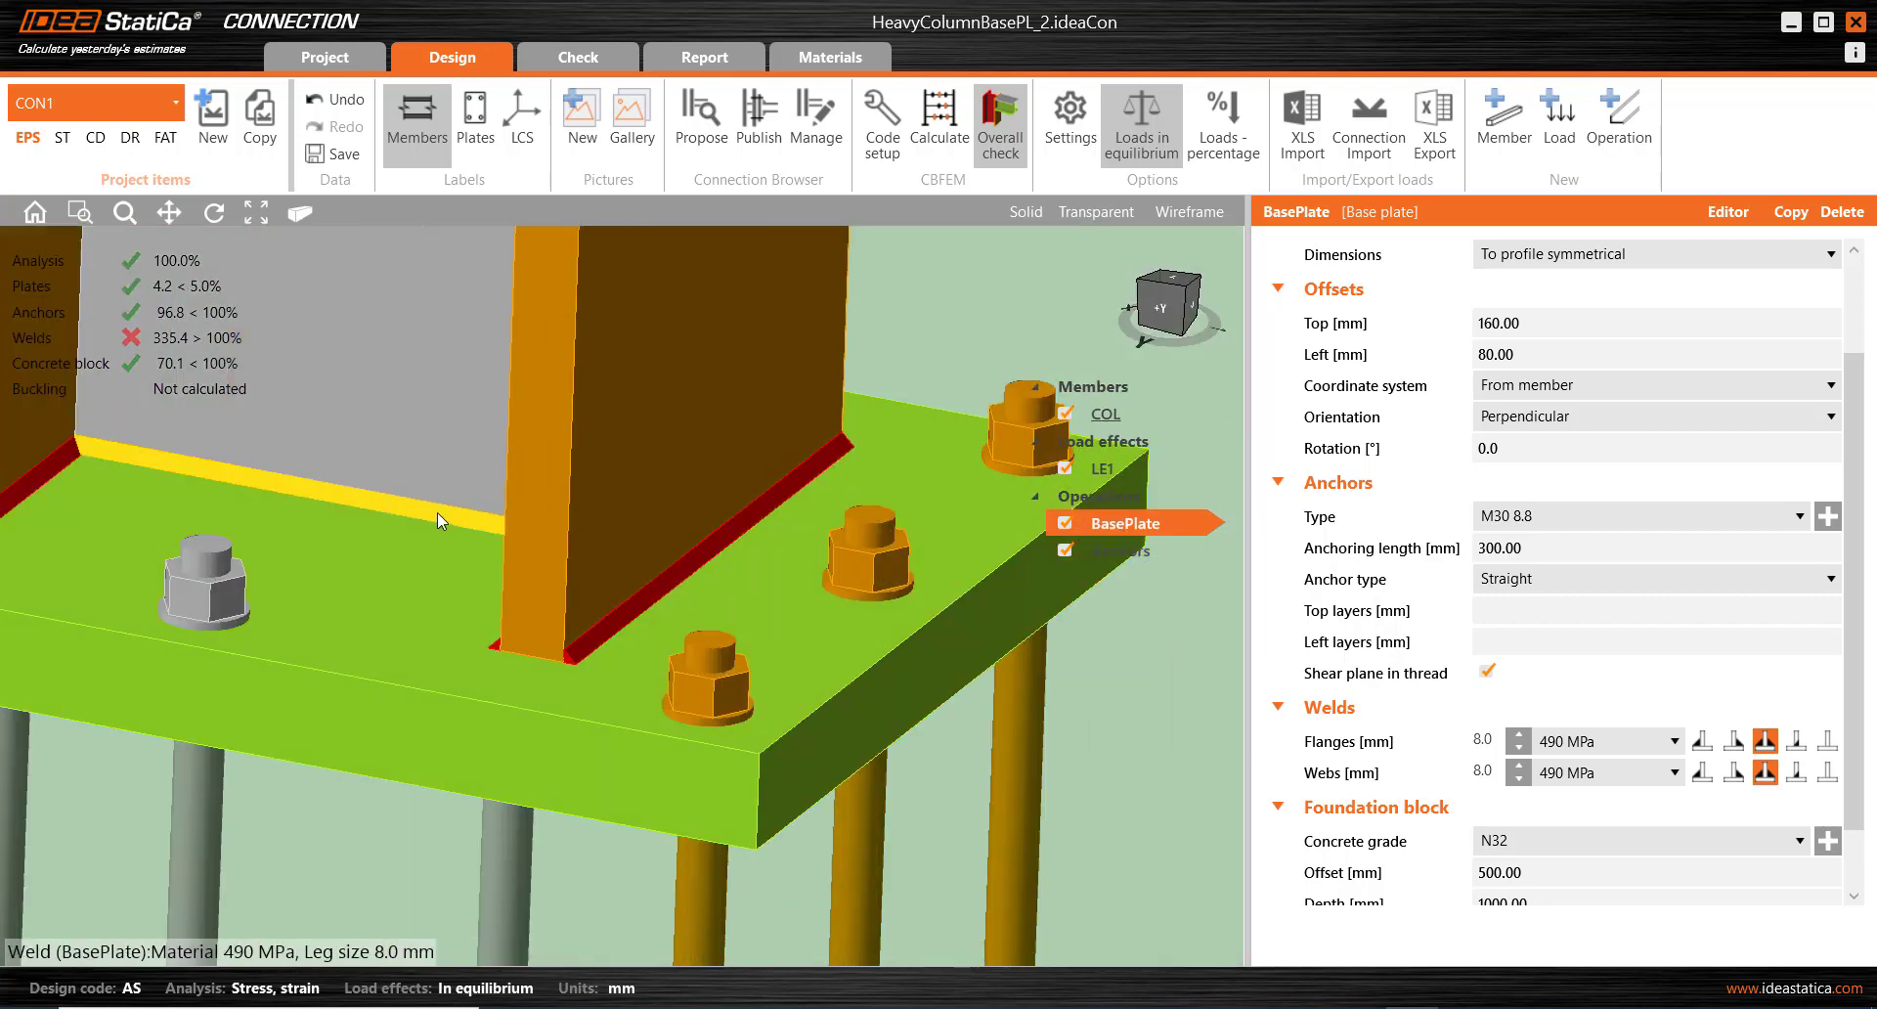
pyautogui.click(1485, 745)
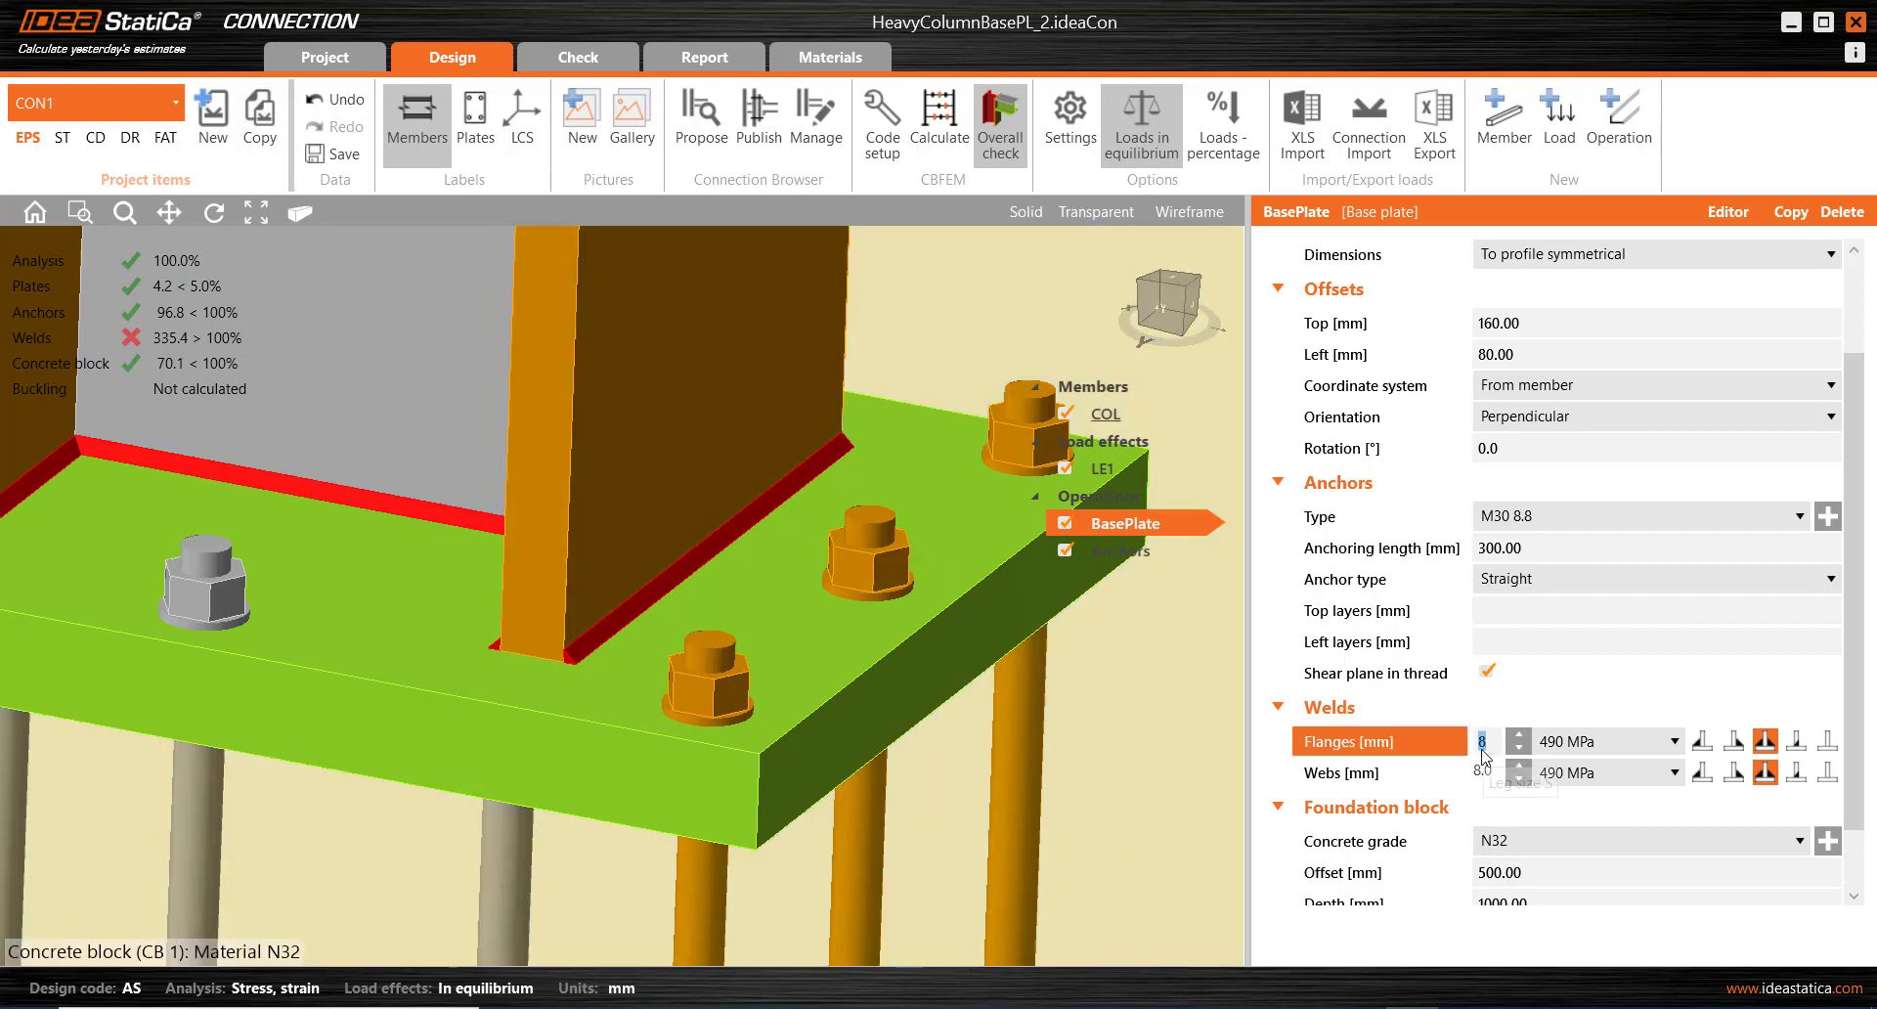
pyautogui.write('20')
pyautogui.press('Tab')
pyautogui.write('20')
pyautogui.press('Tab')
pyautogui.scroll(3, 699, 676)
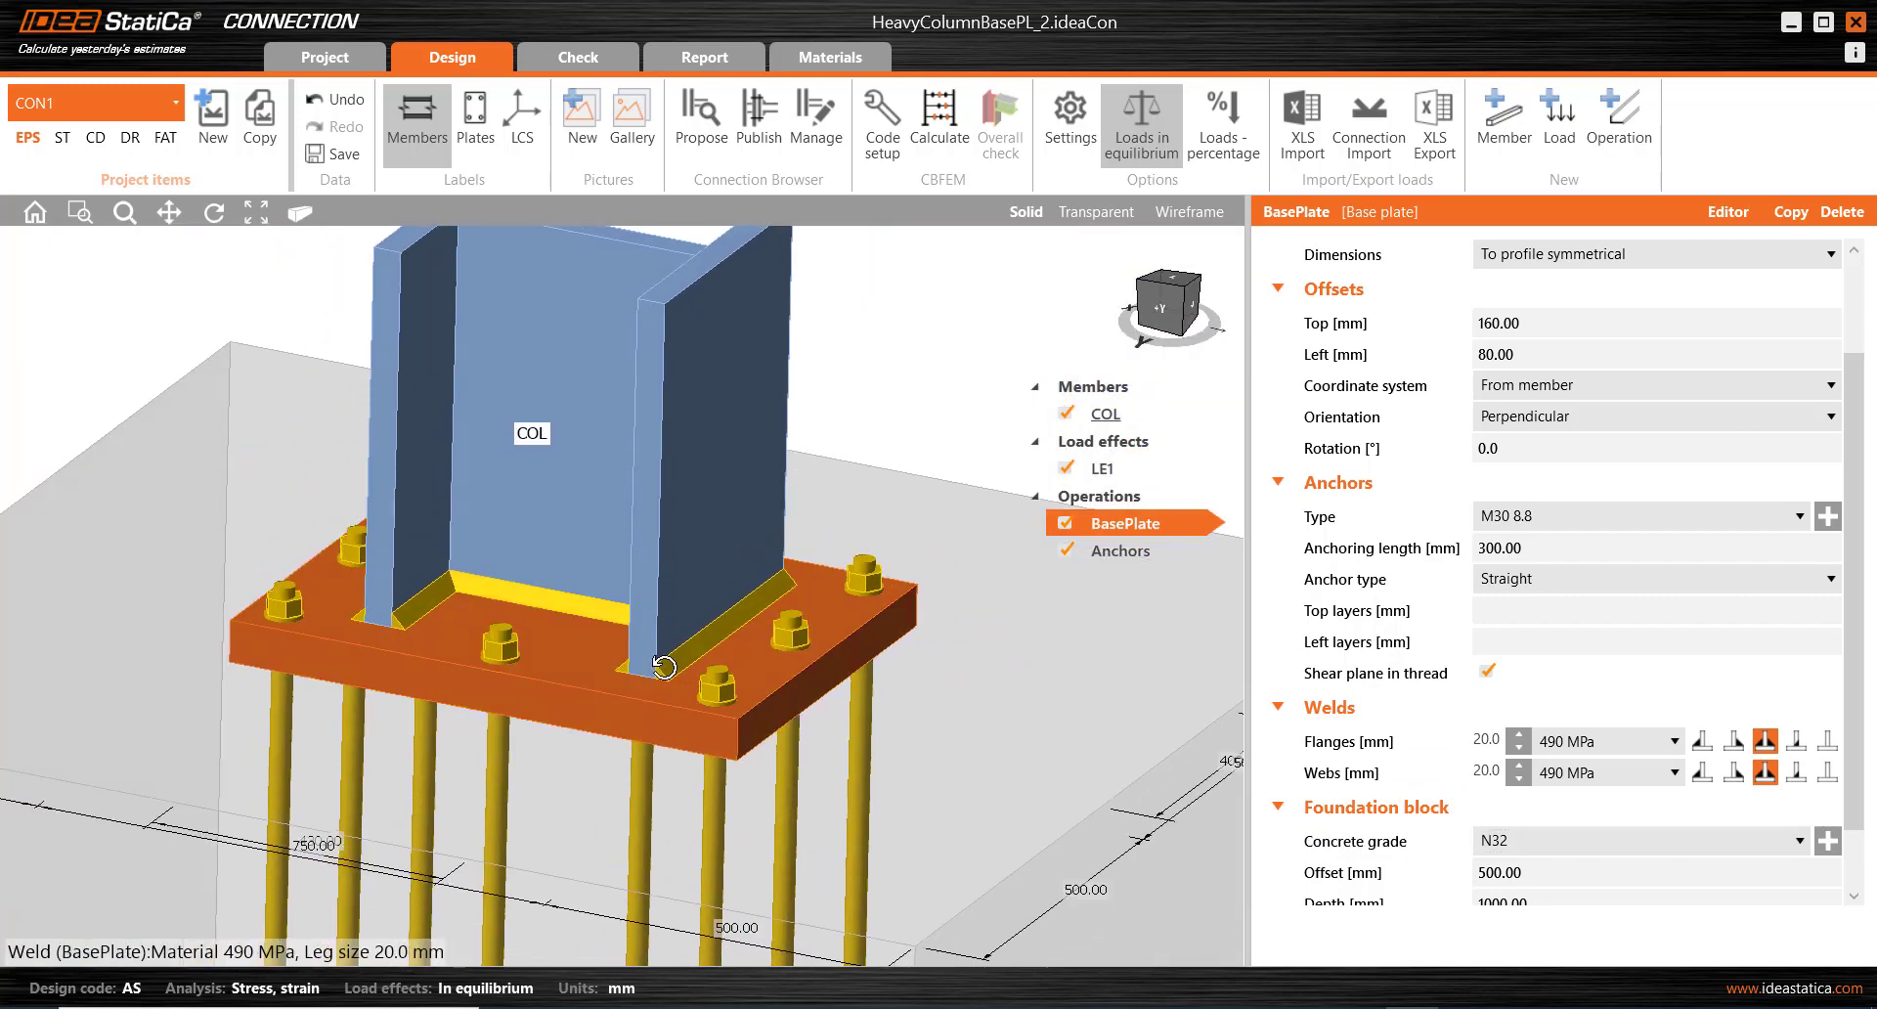
pyautogui.scroll(2, 668, 684)
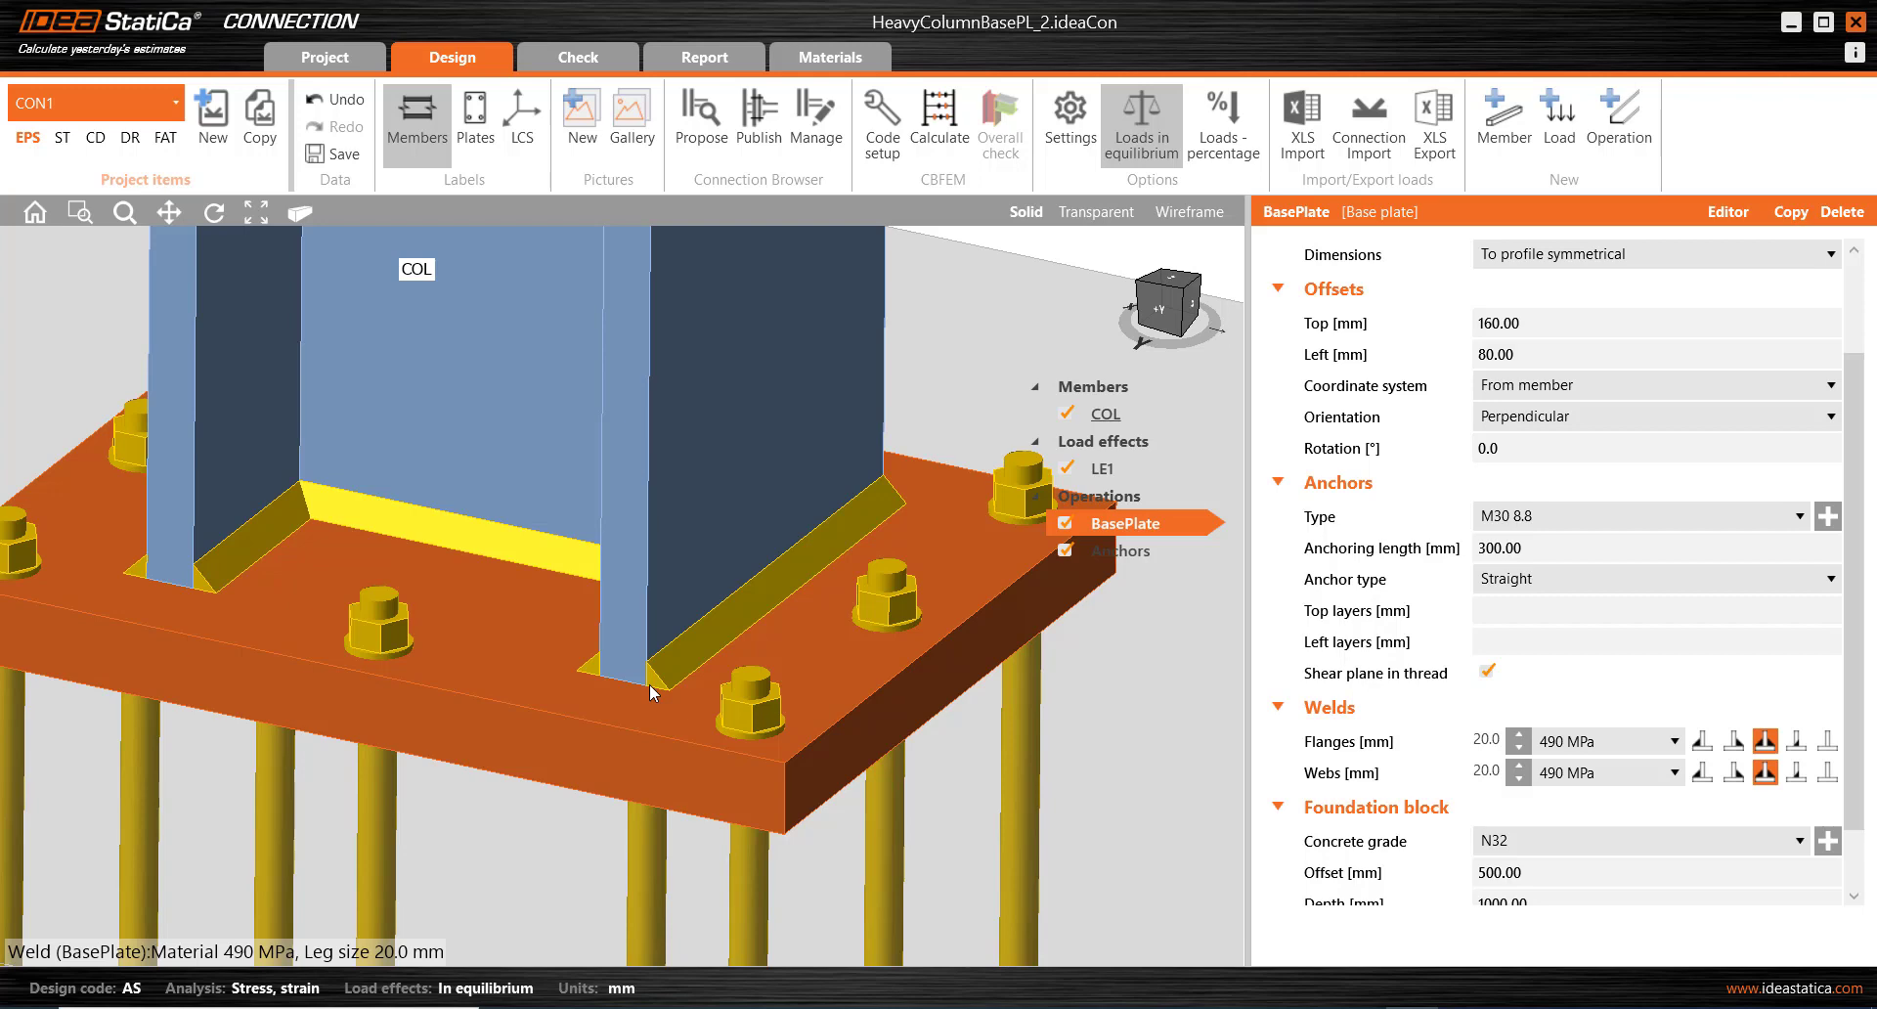
# Recalculate with 20 mm welds; welds still fail at 134.1%, COL-tfl 1 strain 3.4%.
pyautogui.scroll(-5, 650, 691)
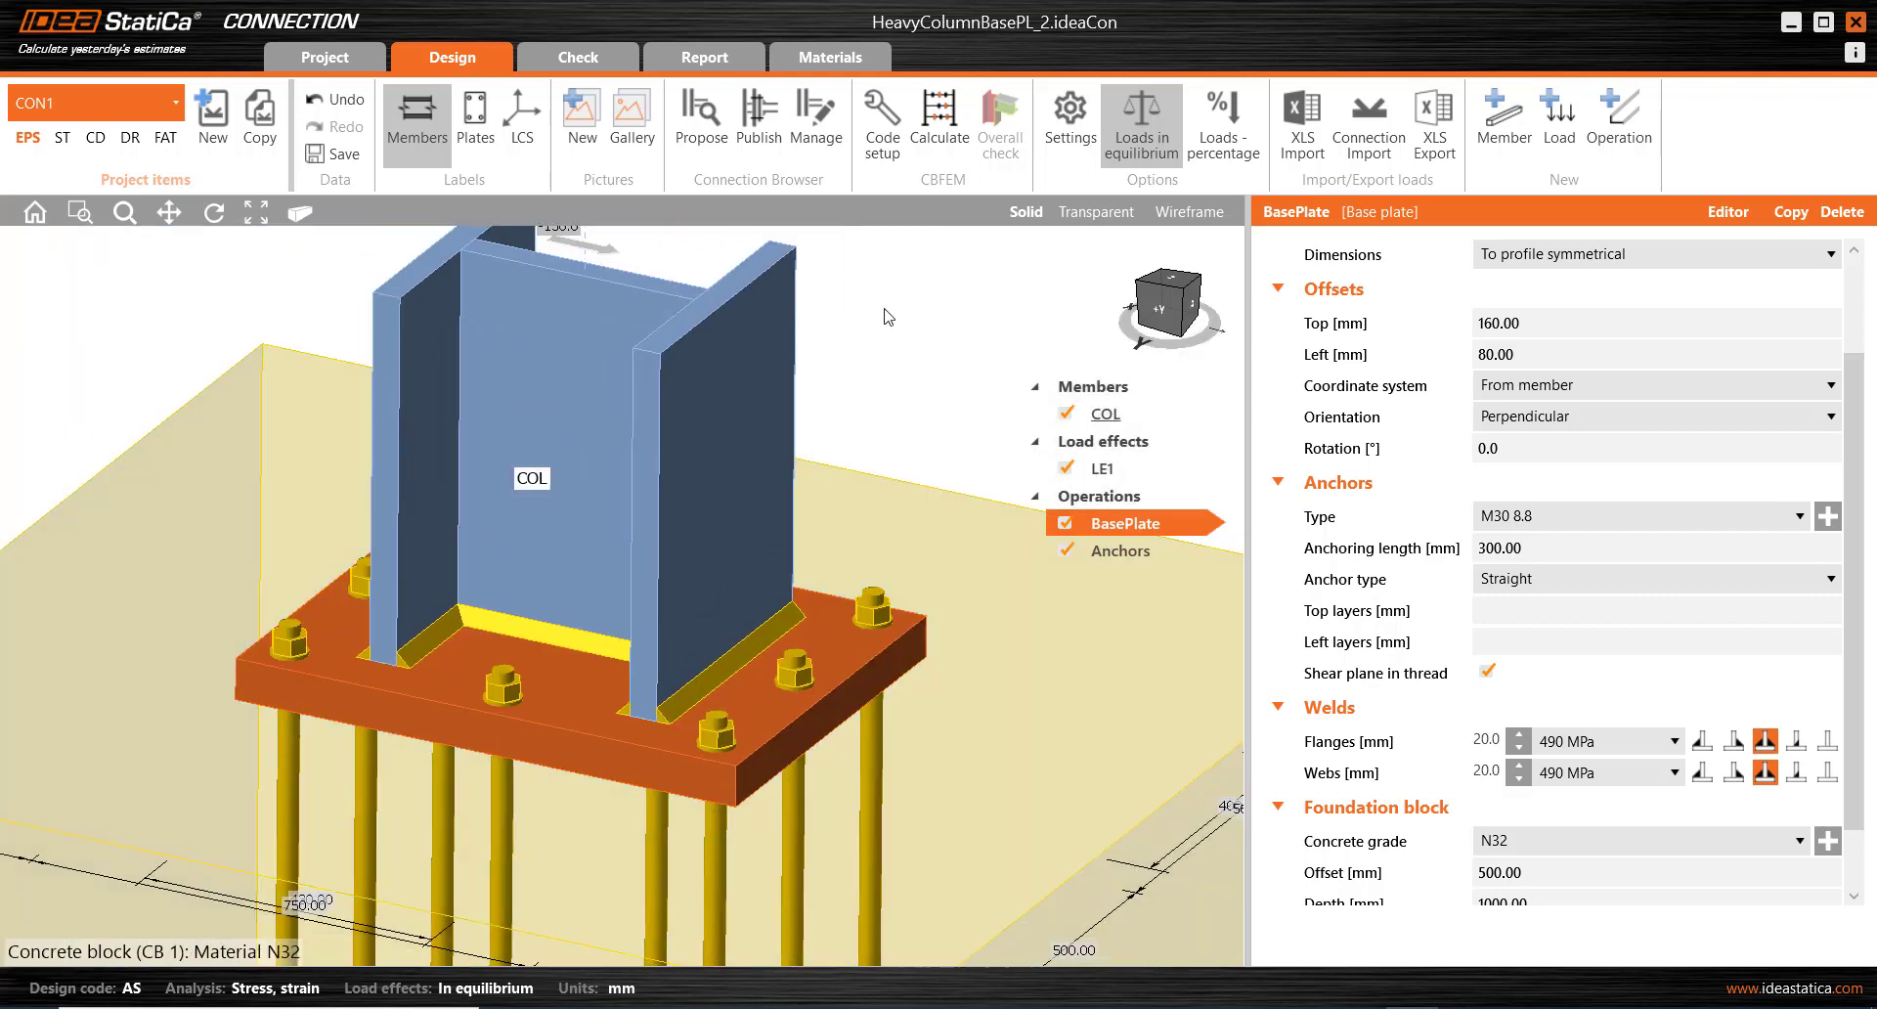
pyautogui.click(939, 118)
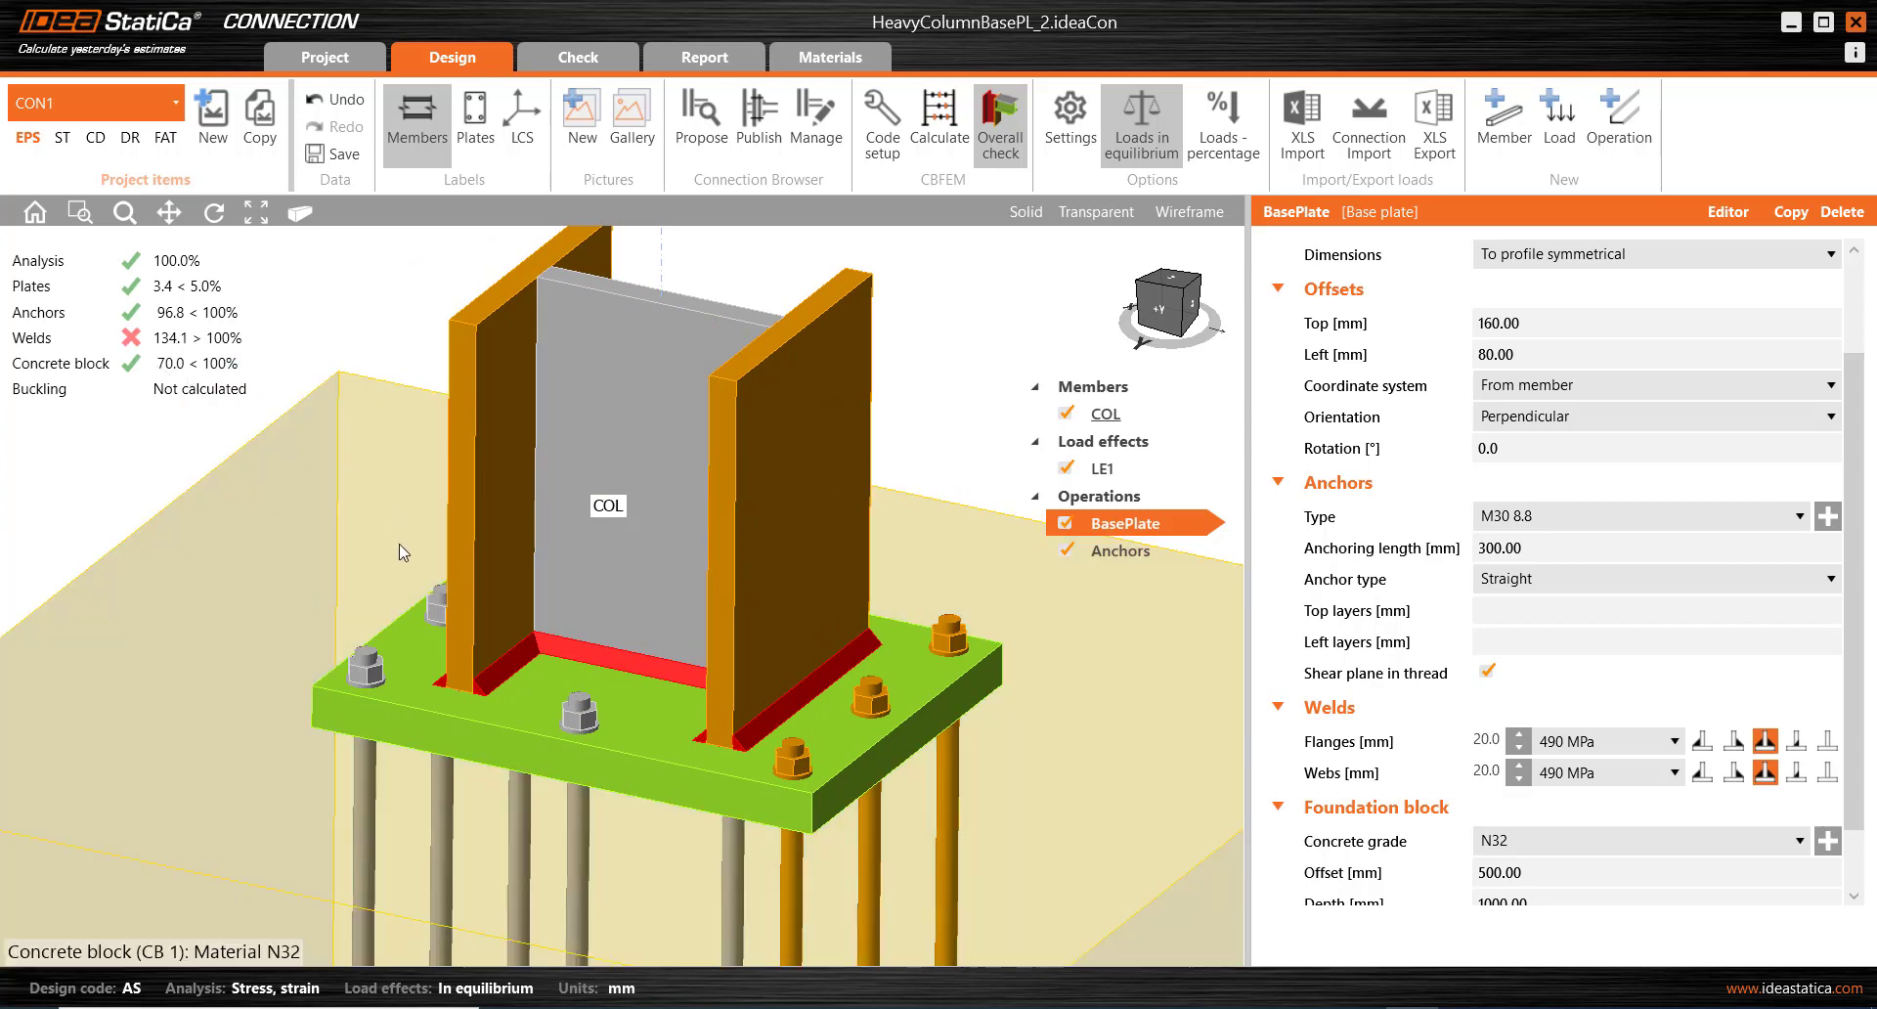
pyautogui.click(584, 60)
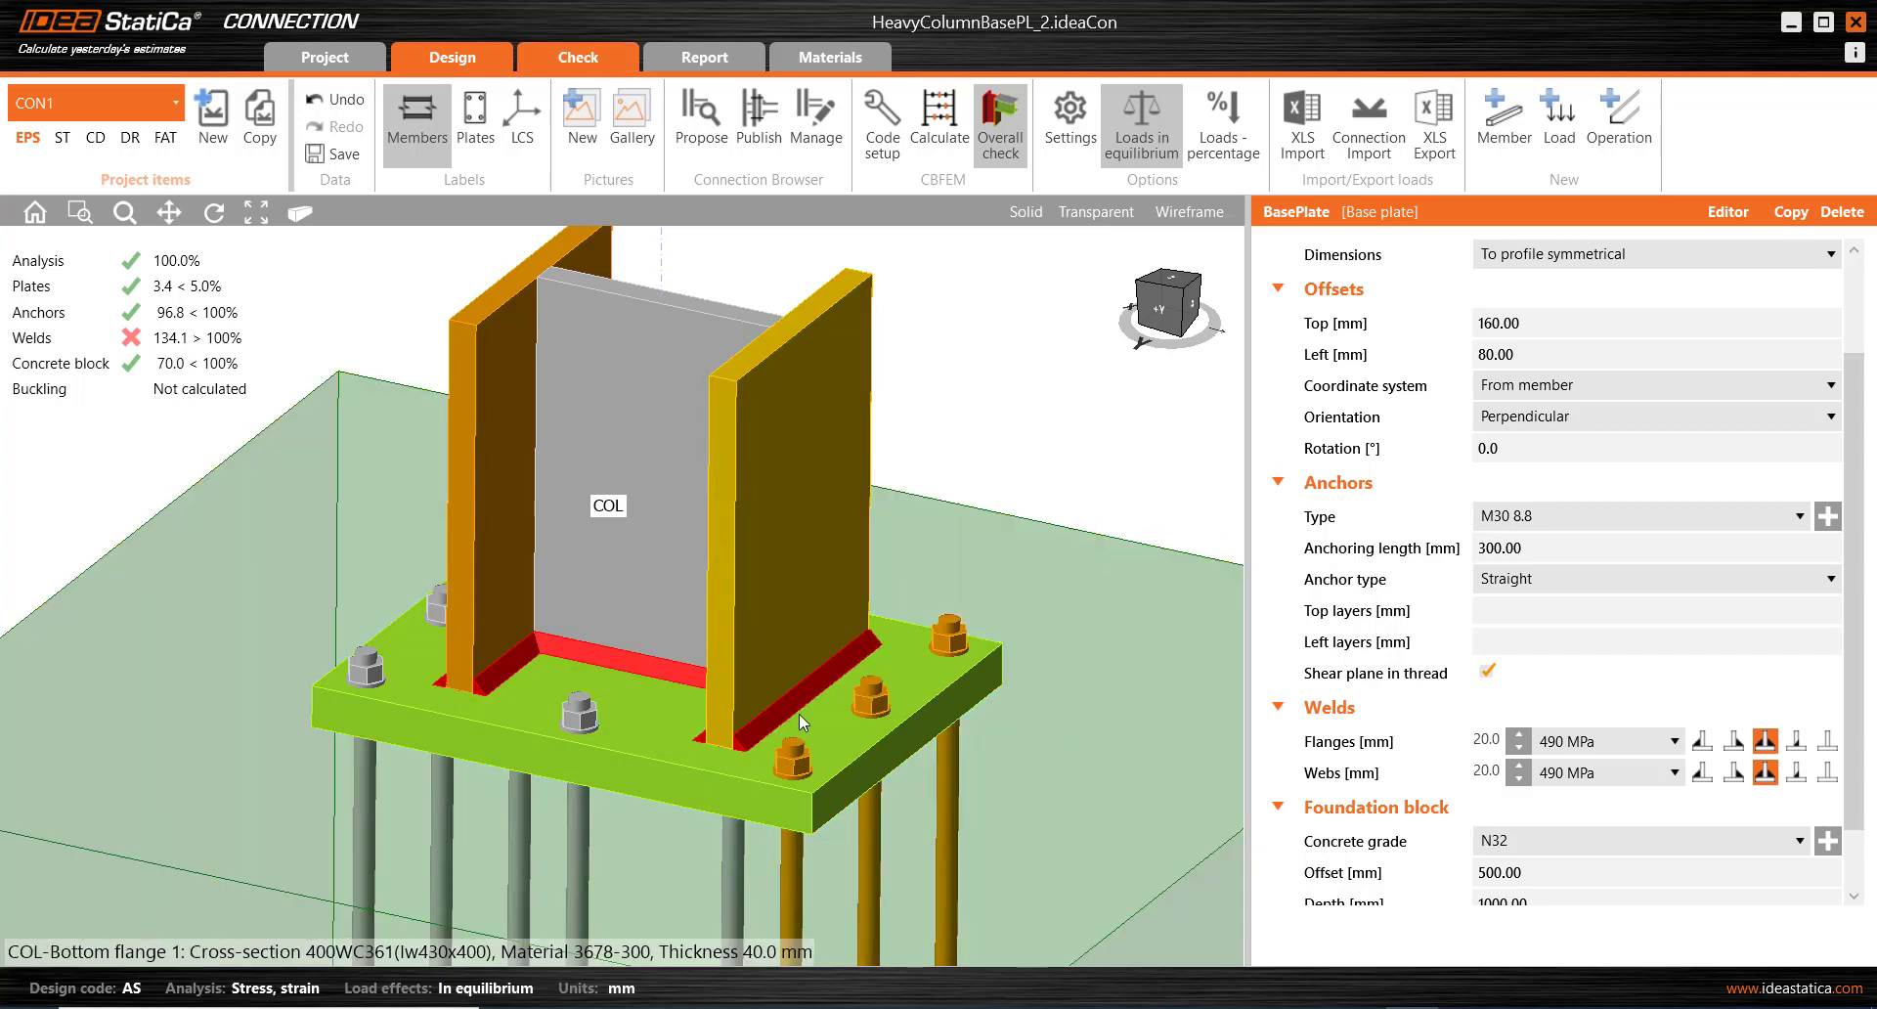
pyautogui.click(735, 678)
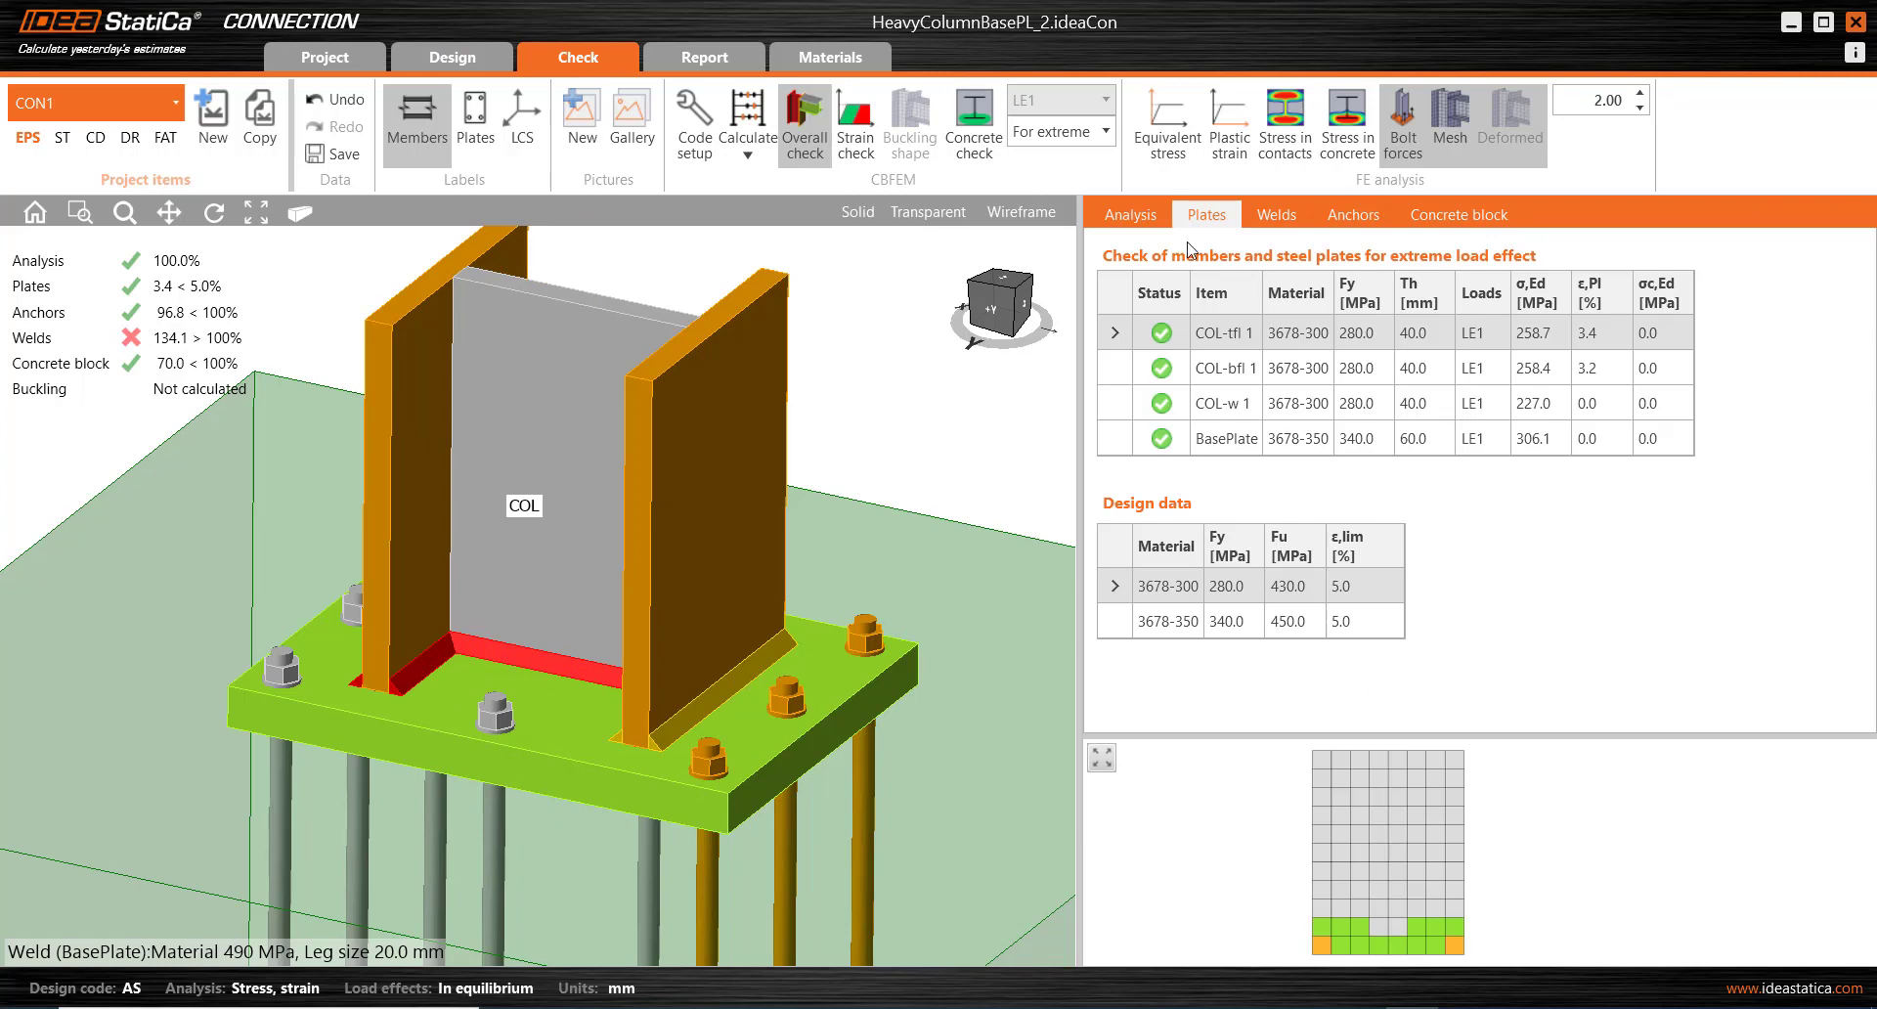
# Review the Welds check table, all near 133%, and return to the Design tab.
pyautogui.click(1251, 213)
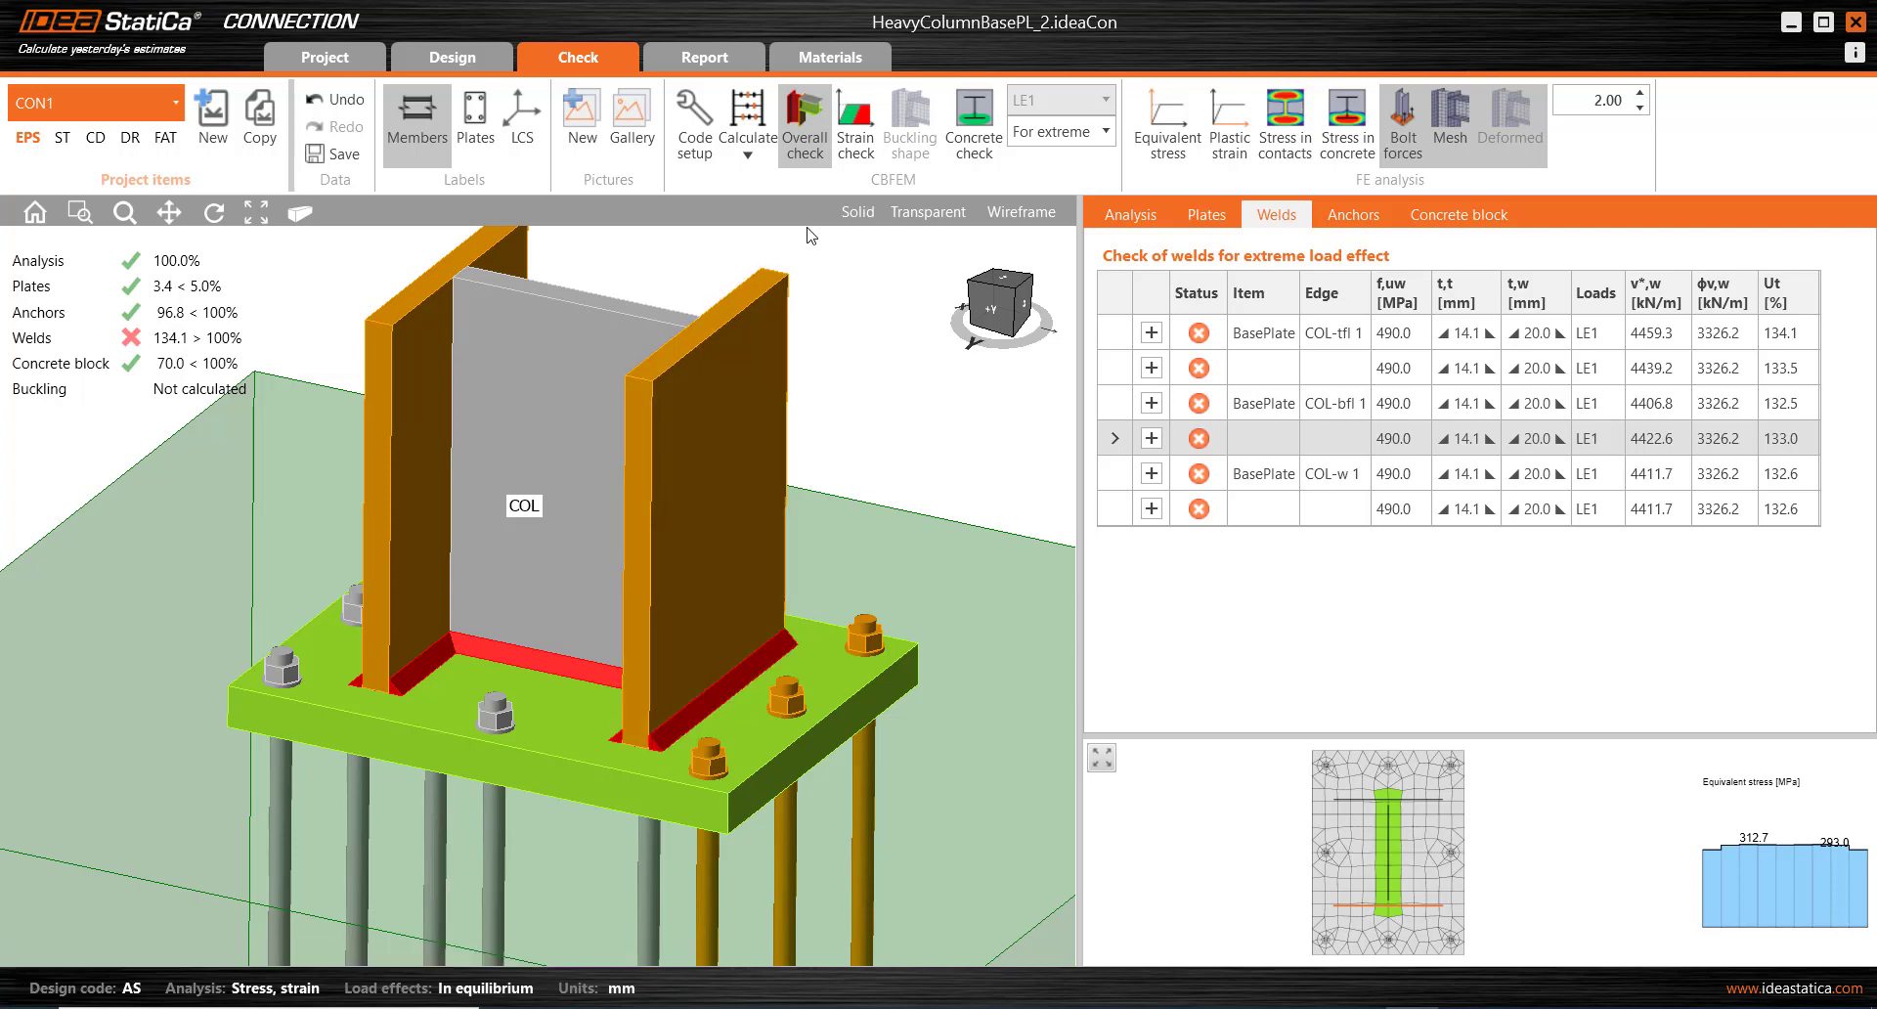
pyautogui.click(436, 59)
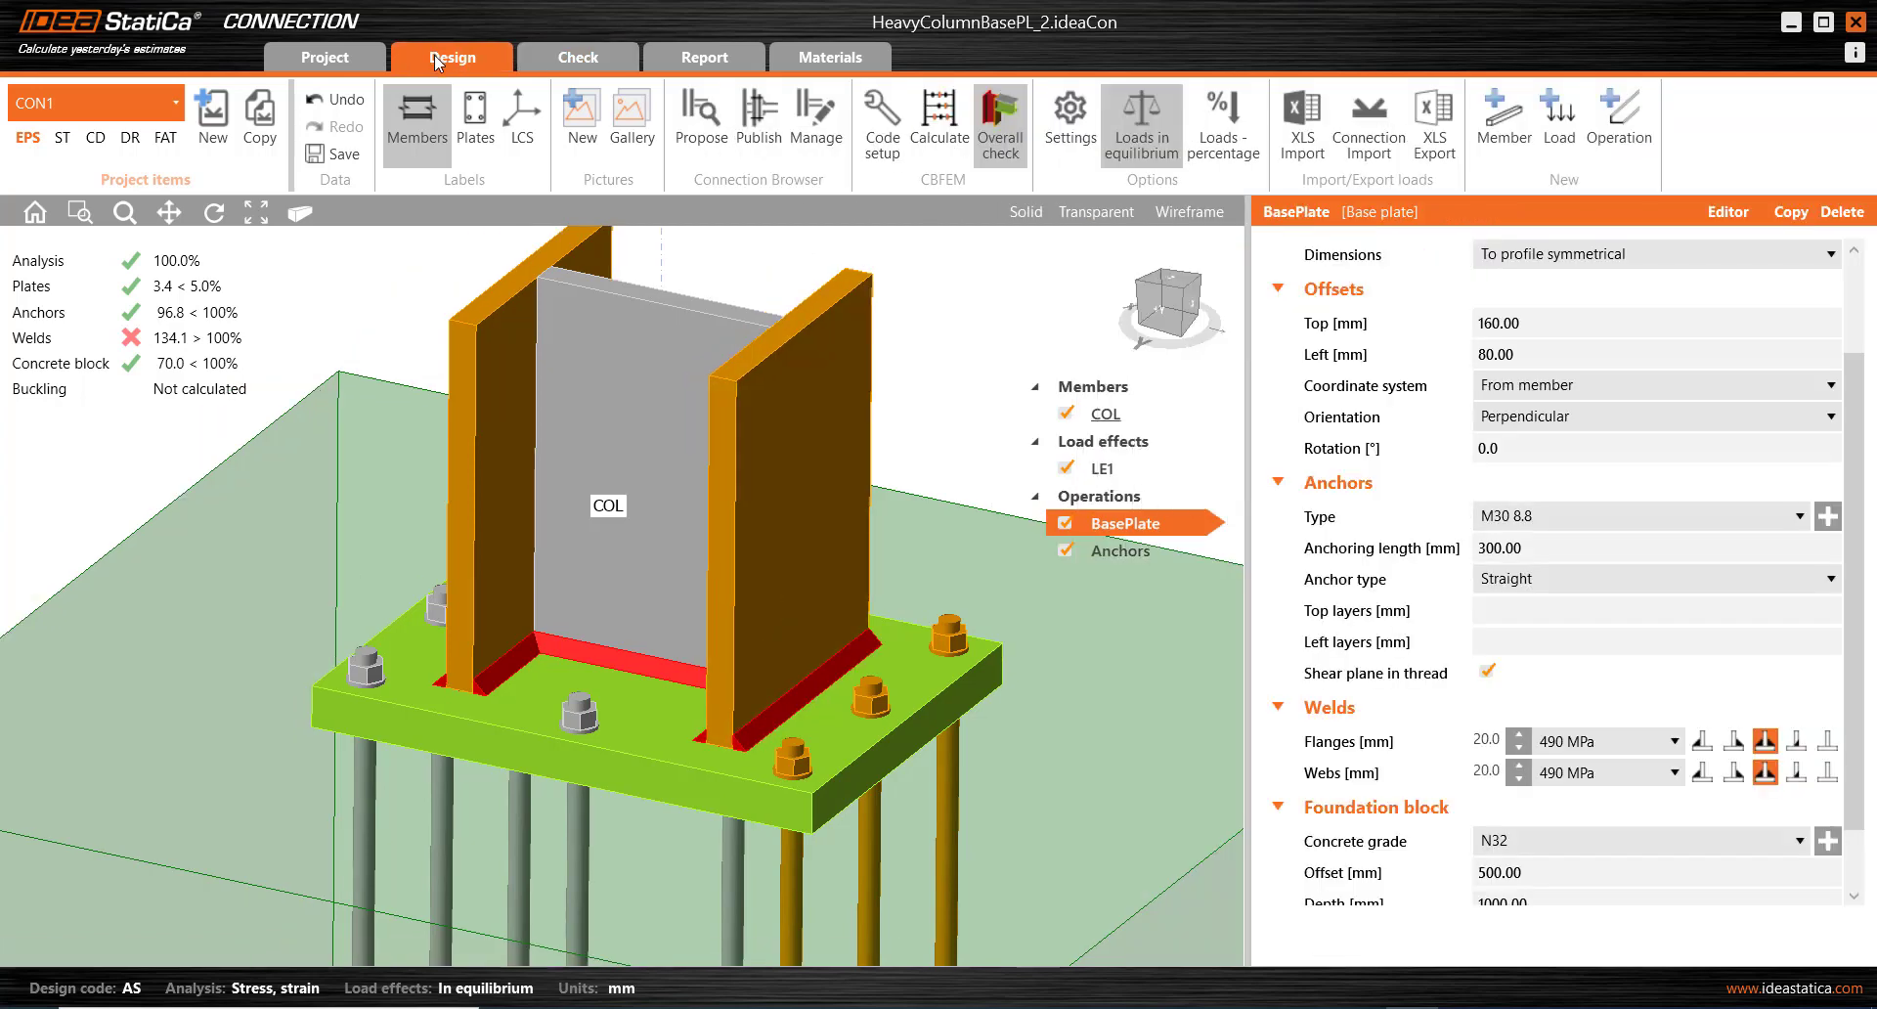
# Switch the flange and web welds to direct contact, checking them in transparent view.
pyautogui.click(1799, 743)
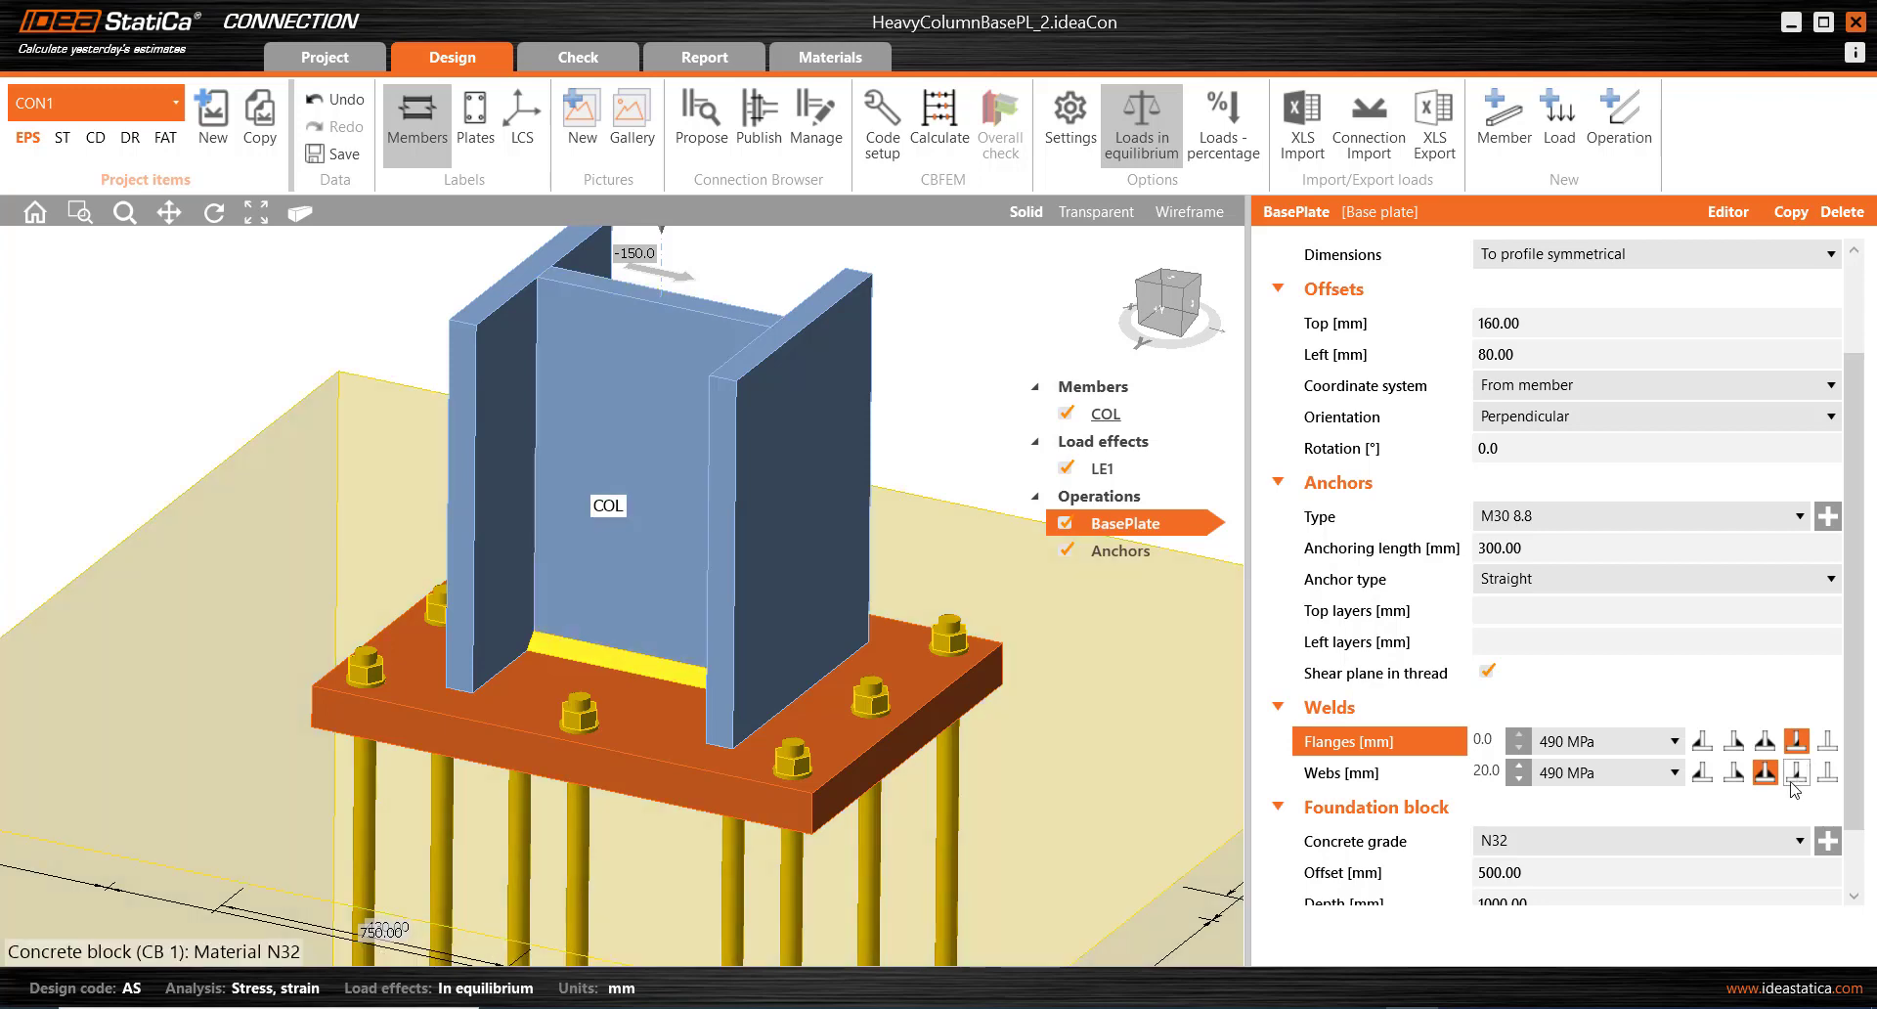
pyautogui.click(1096, 211)
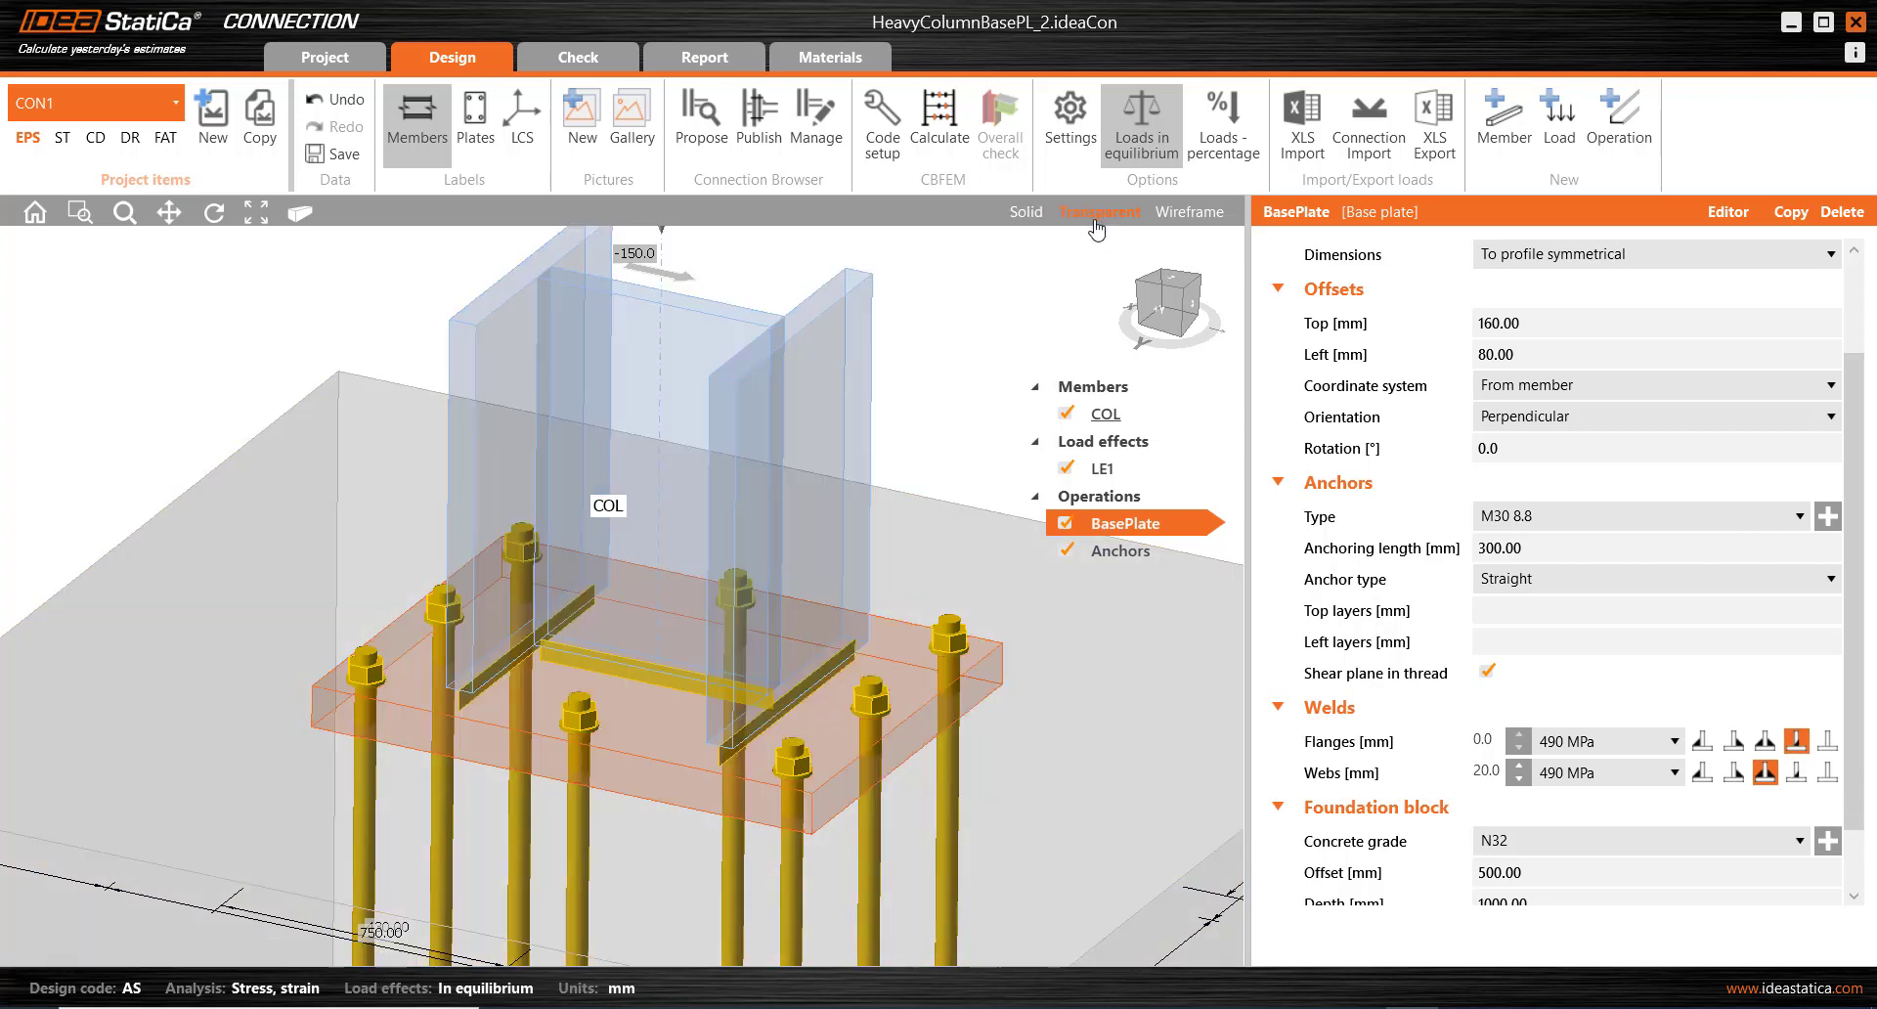
pyautogui.moveTo(826, 760); pyautogui.dragTo(650, 753, button='right')
pyautogui.scroll(5, 649, 753)
pyautogui.scroll(2, 588, 624)
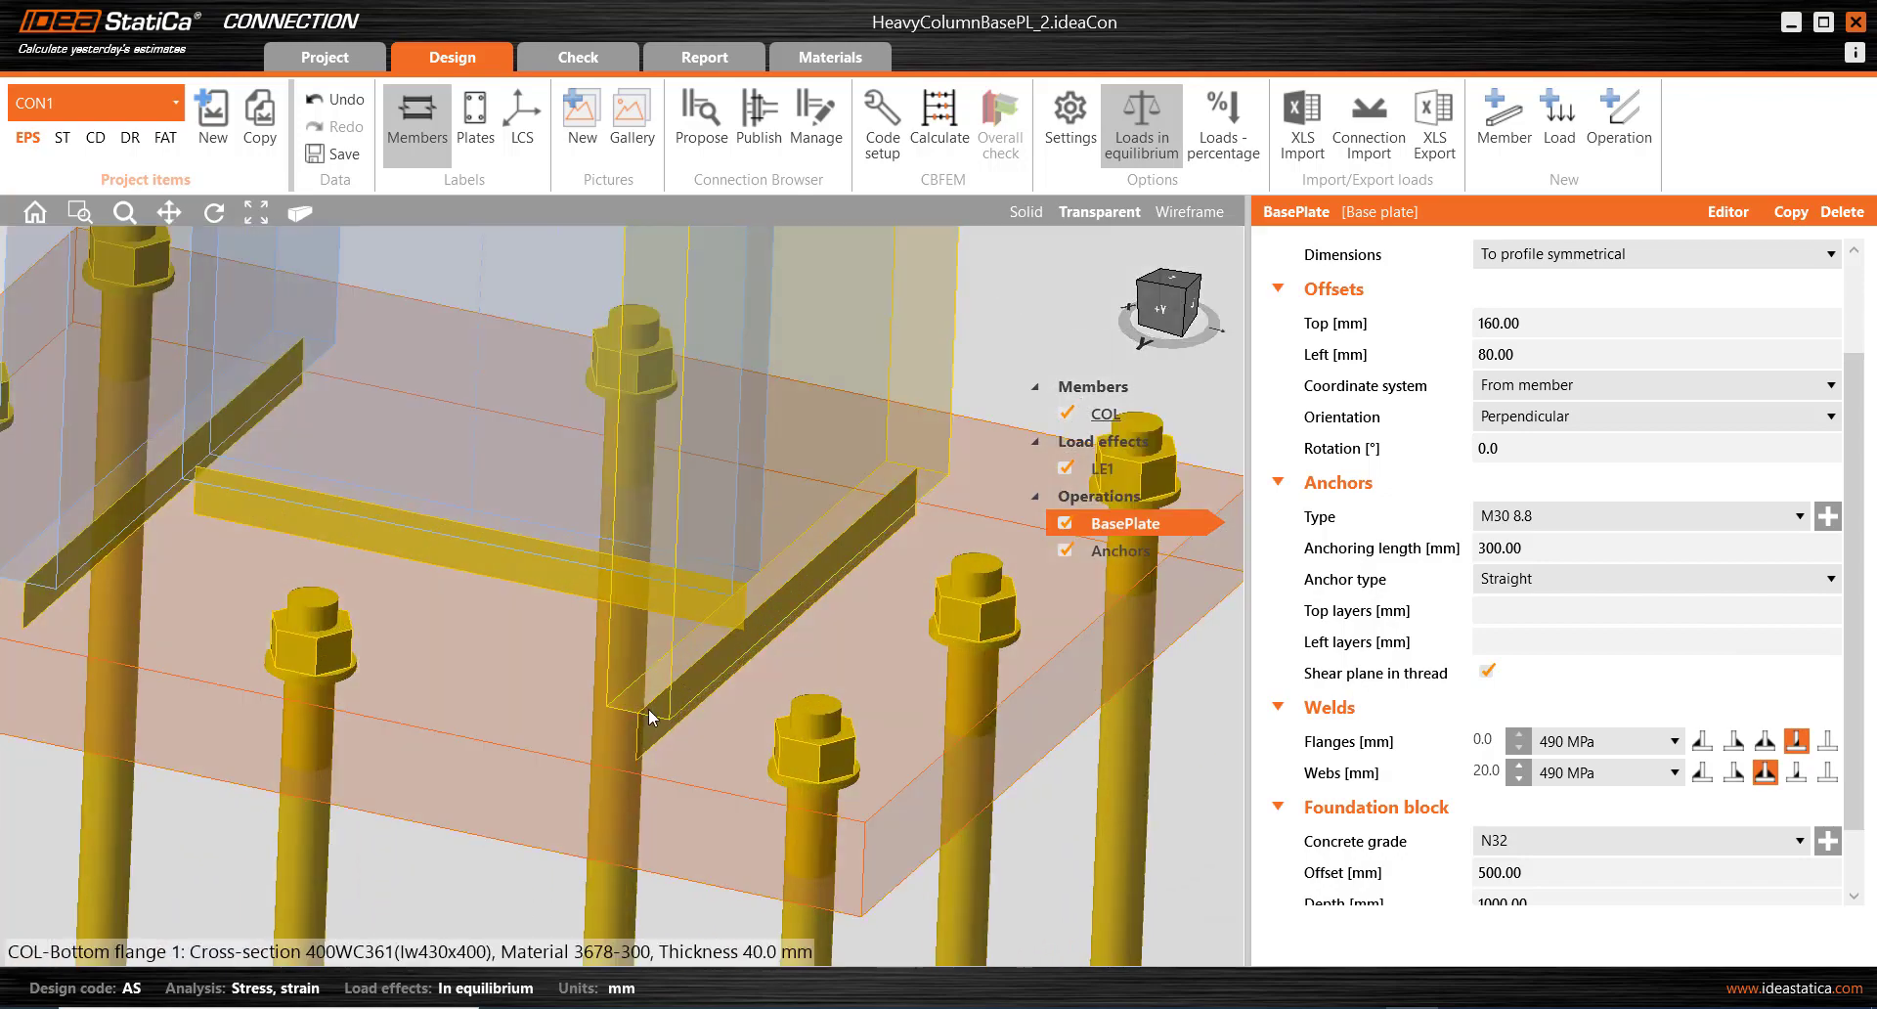
pyautogui.moveTo(673, 755)
pyautogui.mouseDown(button='right')
pyautogui.moveTo(628, 732)
pyautogui.moveTo(684, 723)
pyautogui.mouseUp(button='right')
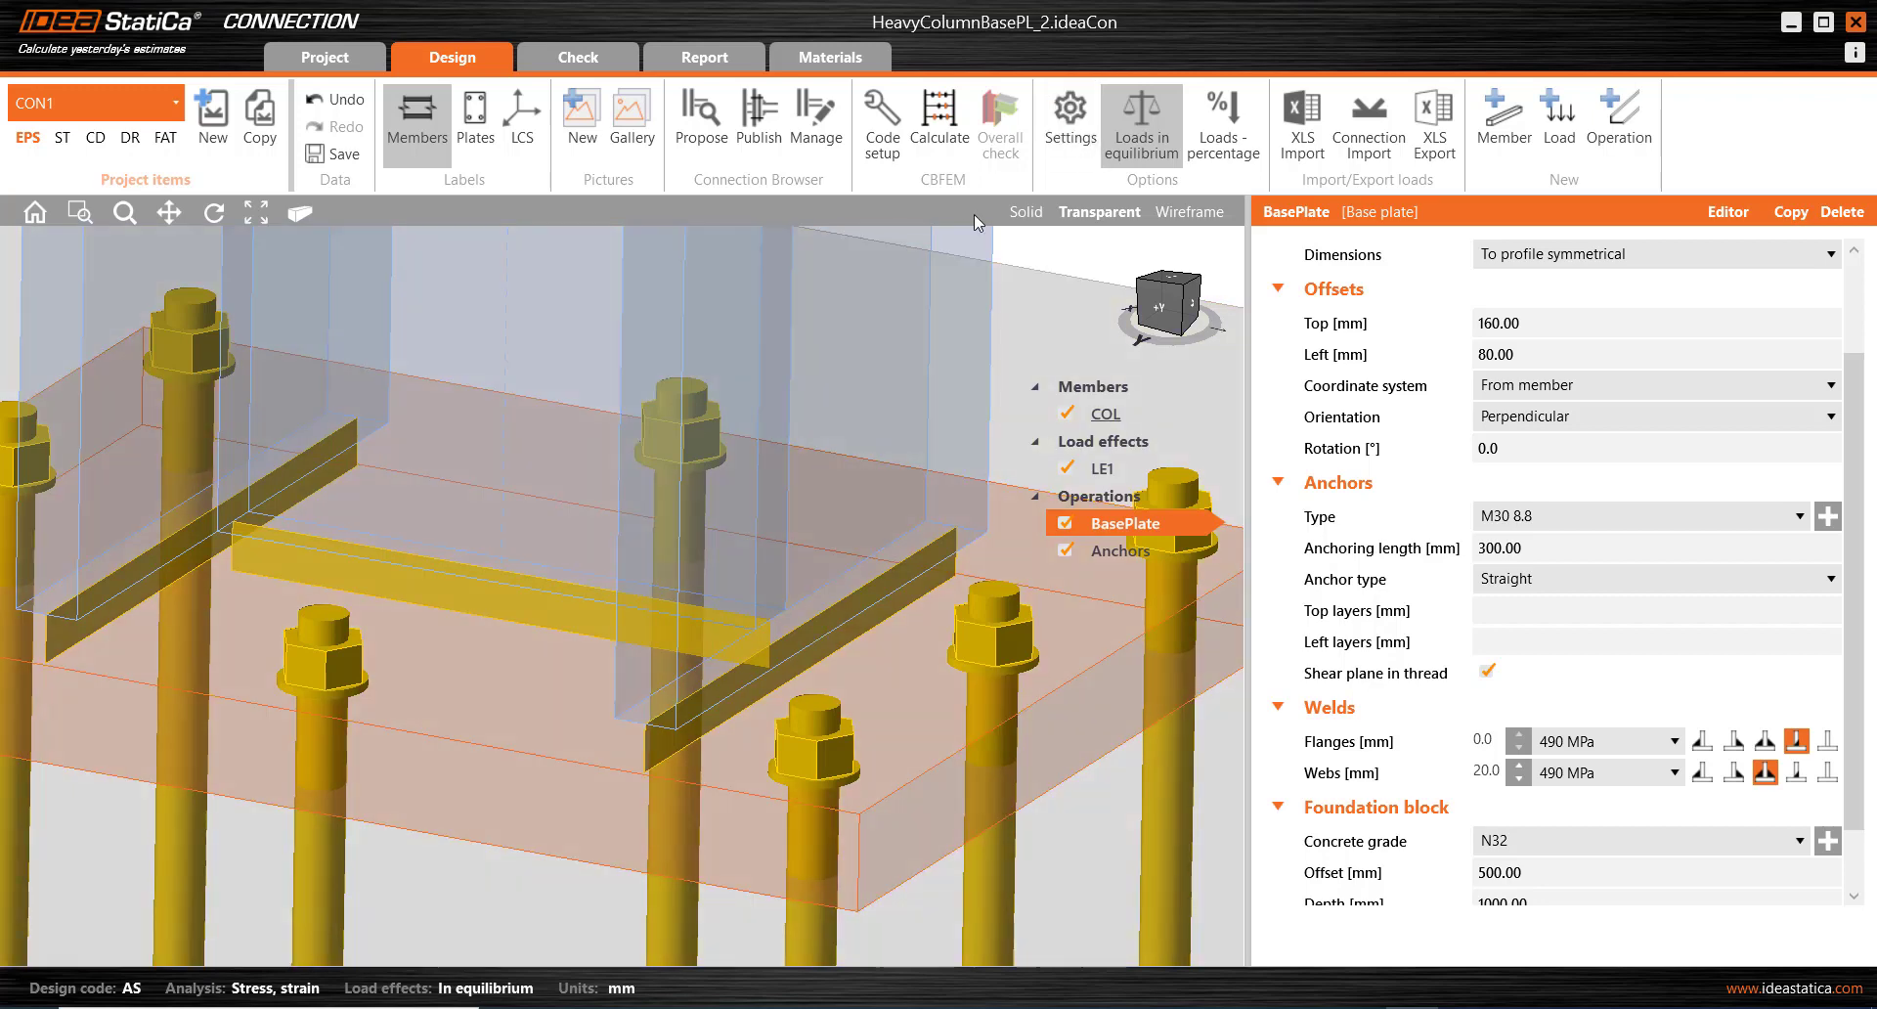
pyautogui.click(1026, 211)
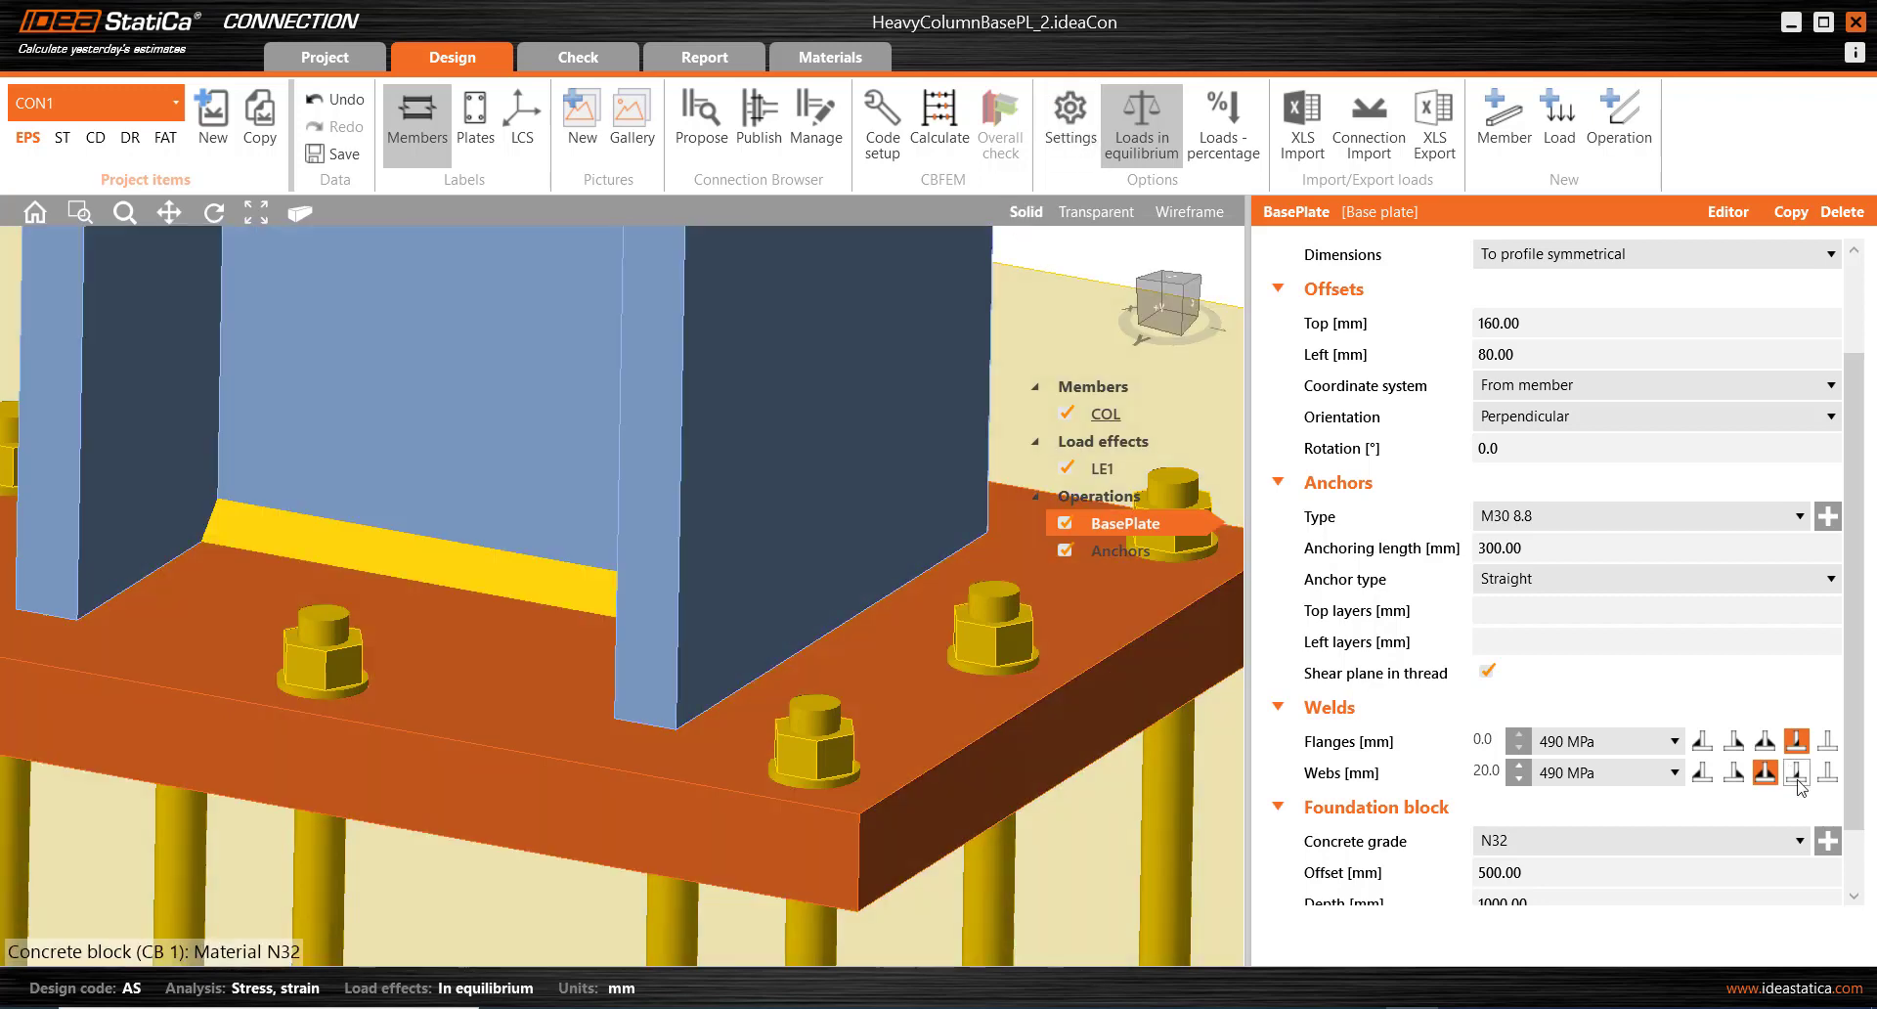
pyautogui.click(1797, 772)
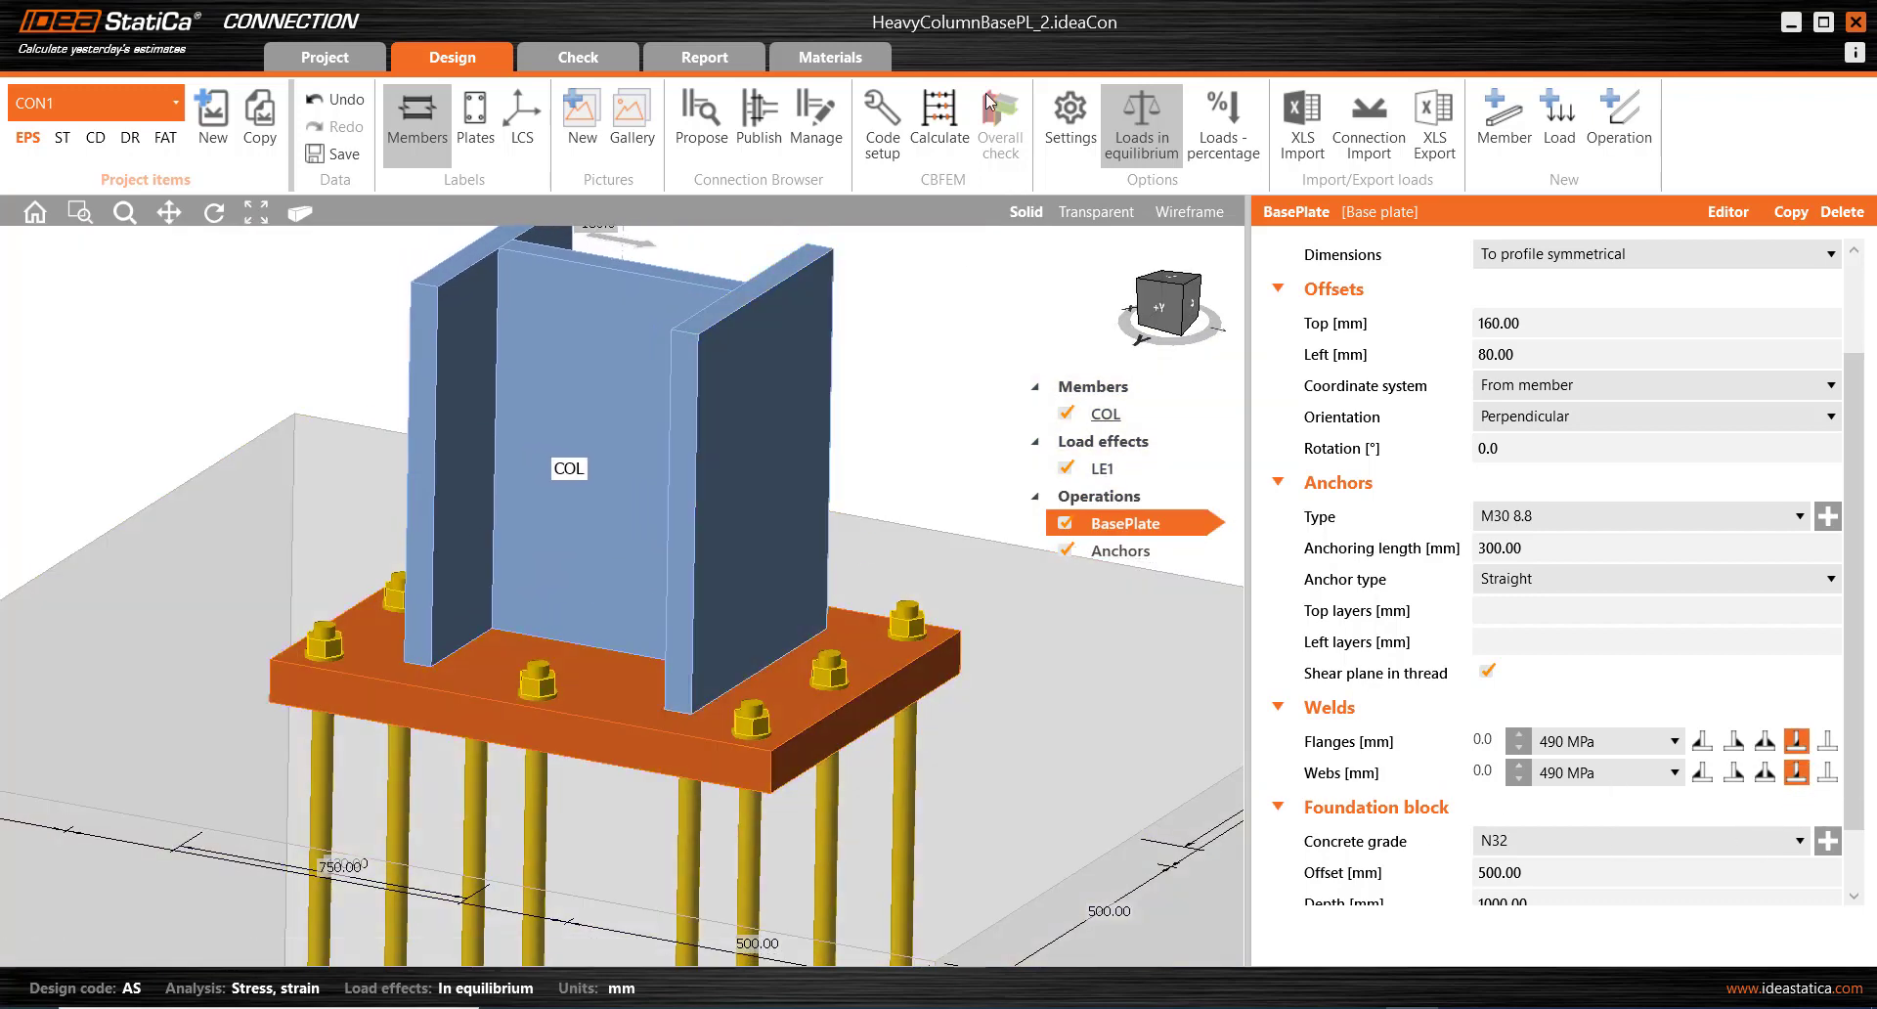
# Recalculate and open the weld checks: all welds pass at 0.0%, plates at 0.8%.
pyautogui.click(944, 119)
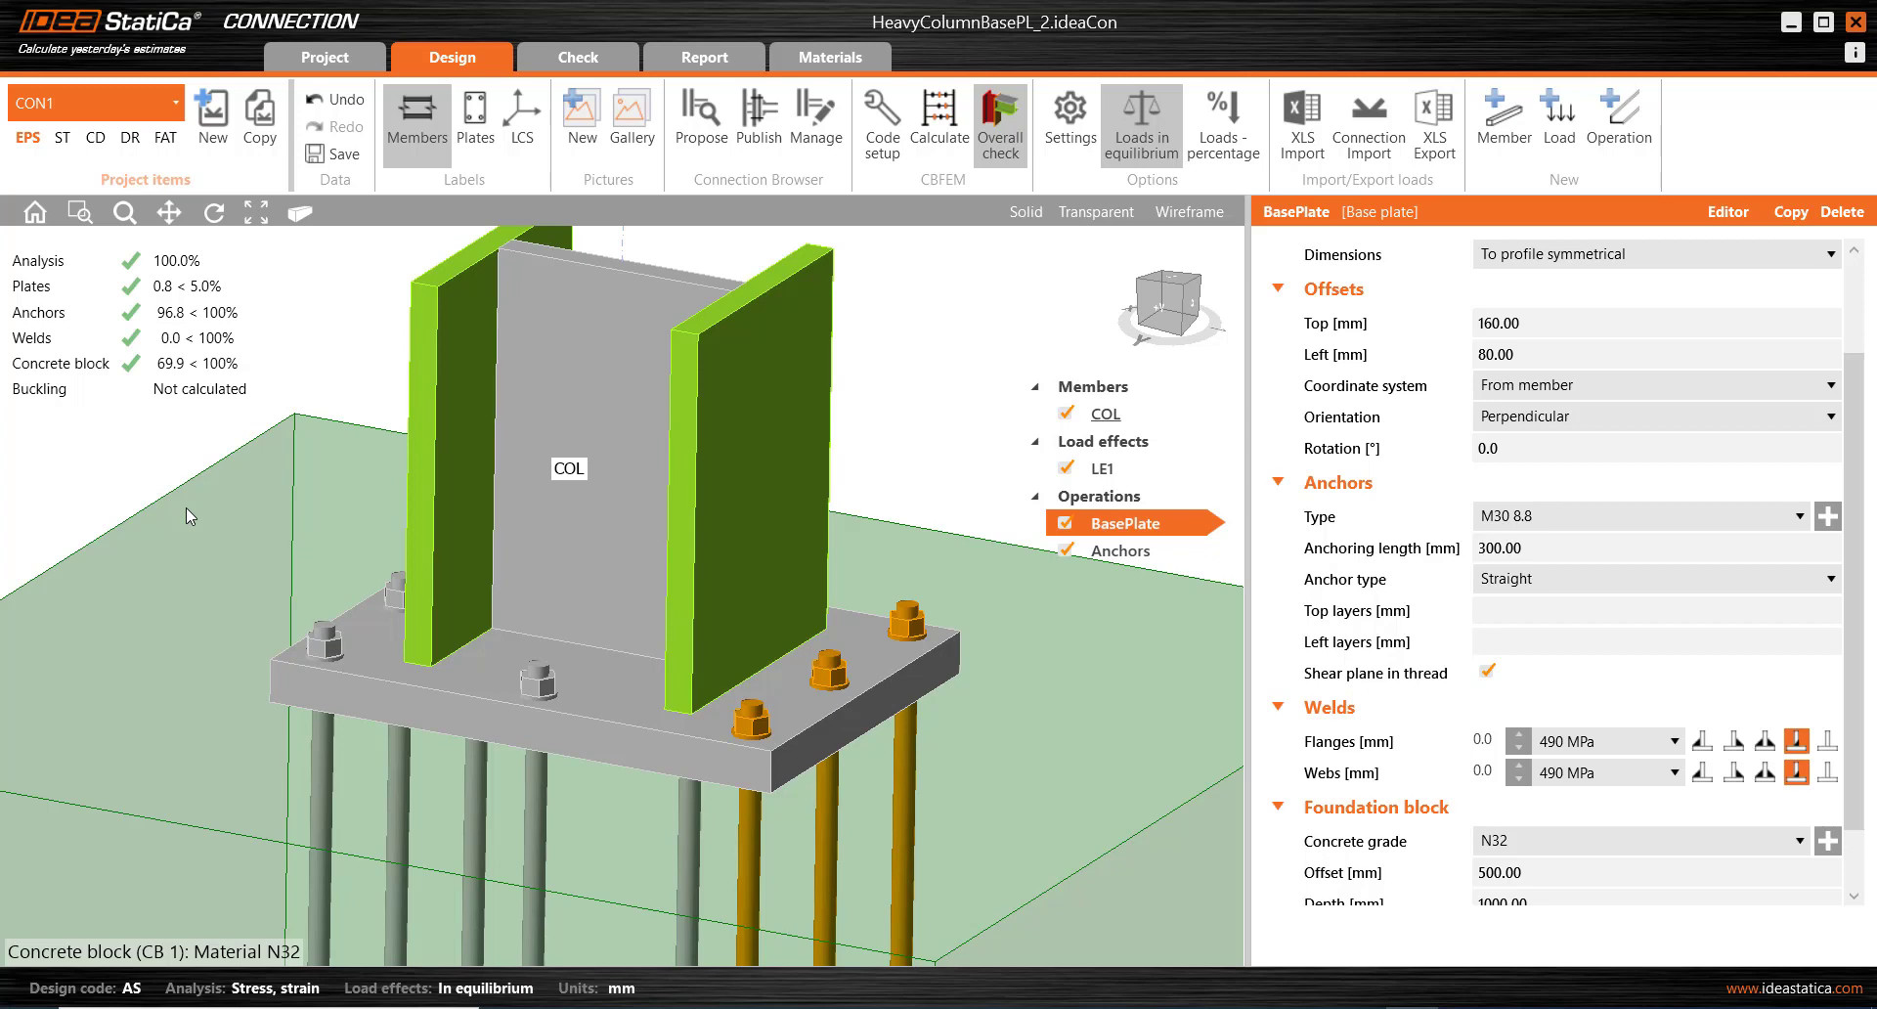
pyautogui.scroll(-3, 186, 507)
pyautogui.scroll(-2, 601, 420)
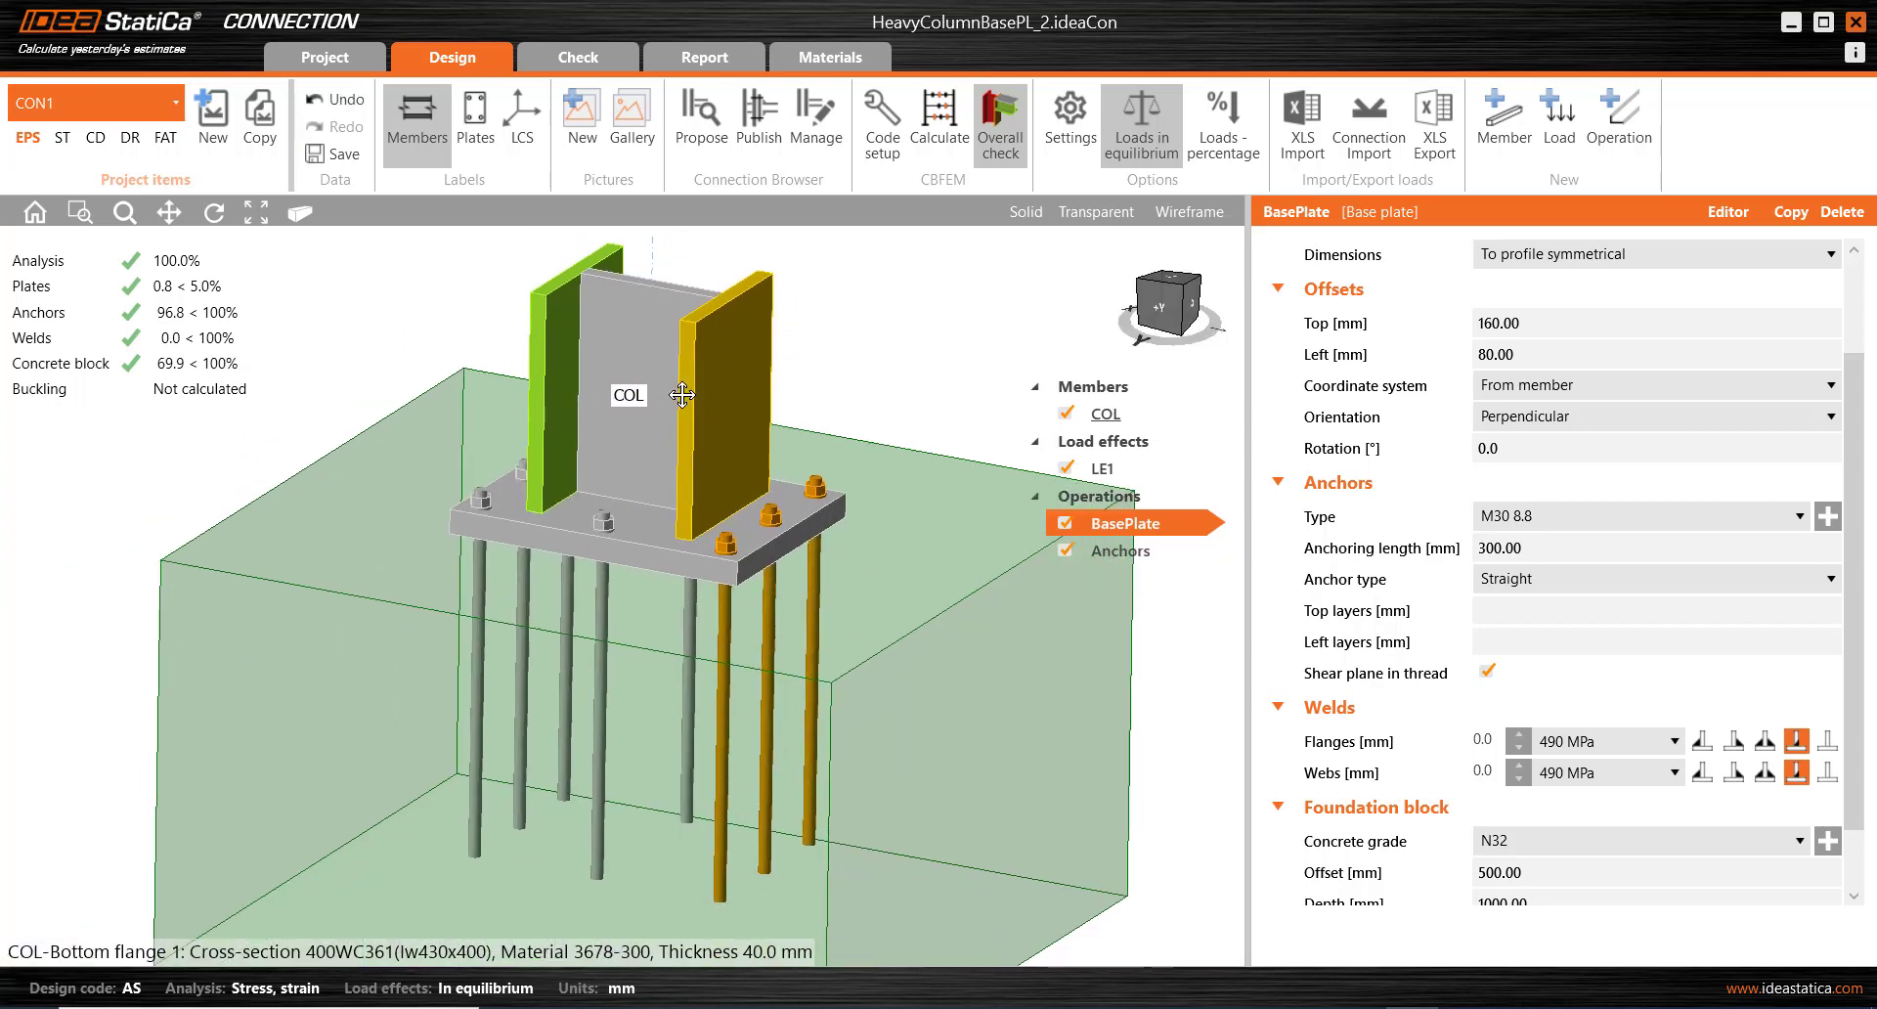
pyautogui.click(579, 56)
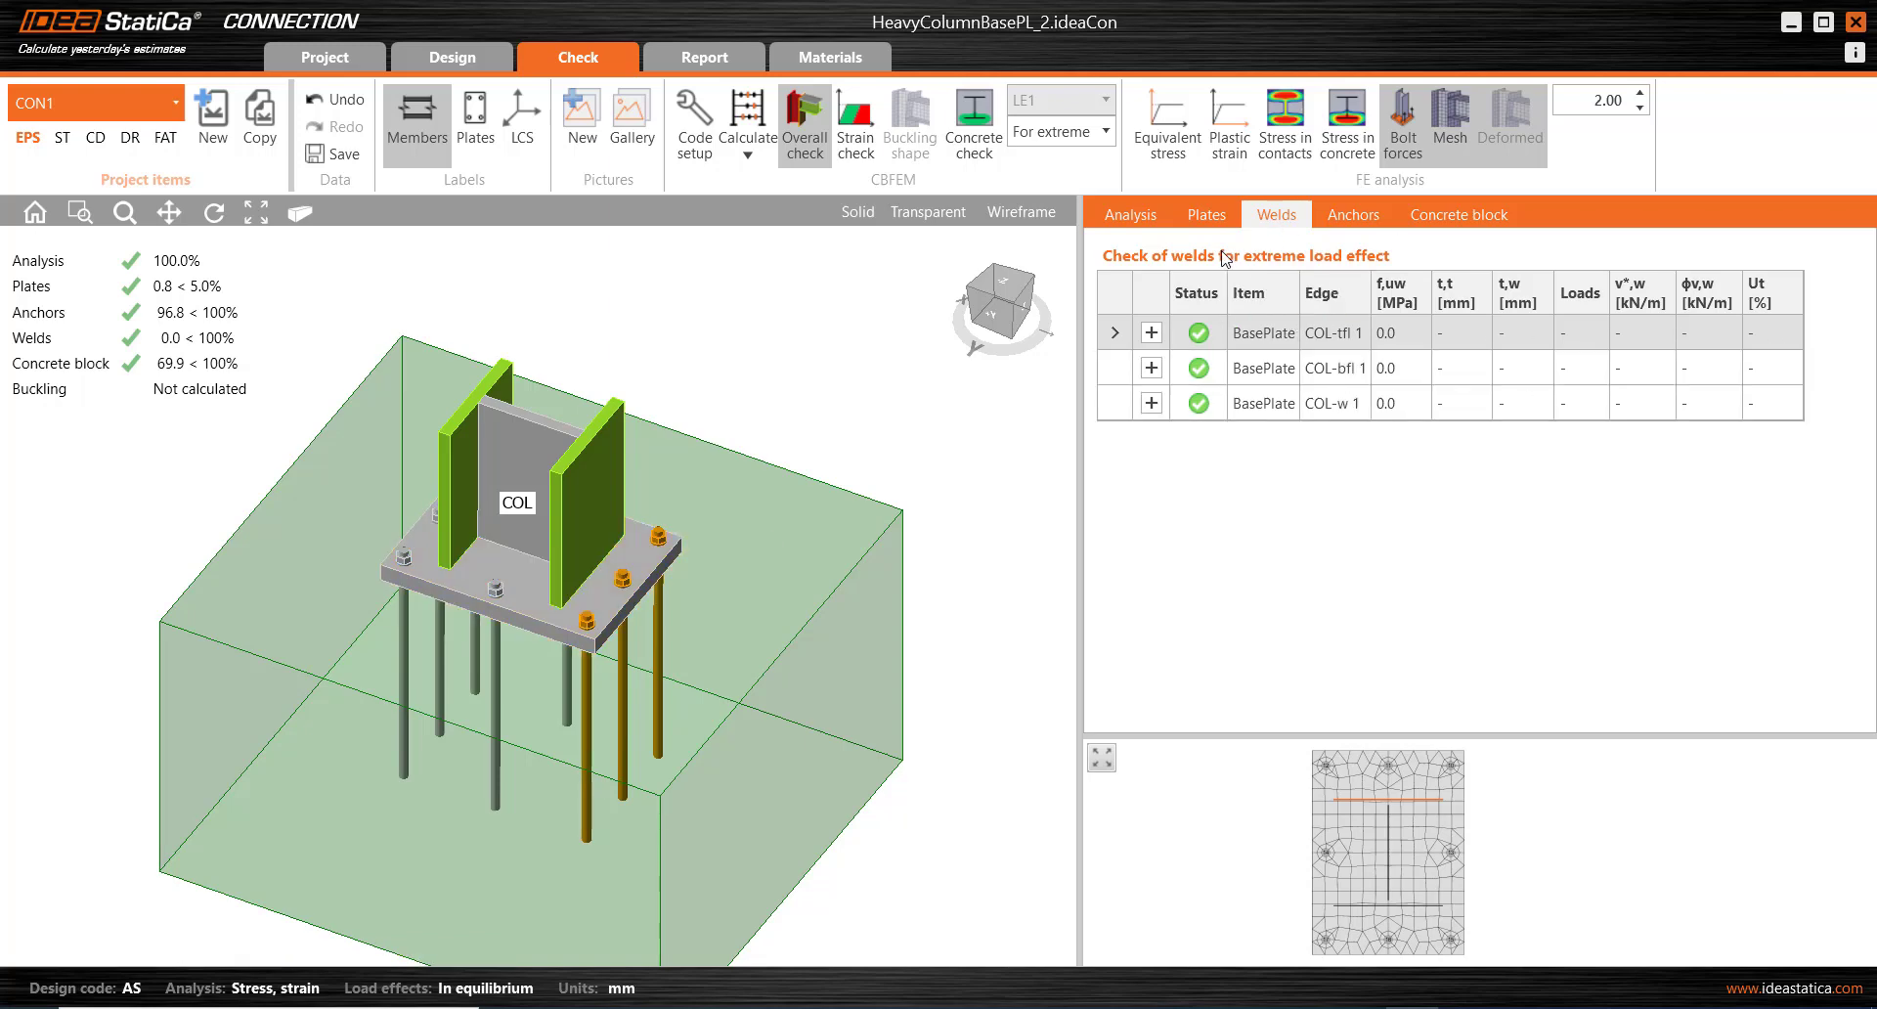
# Review the anchor check with equivalent stress, then plastic strain contours on the model.
pyautogui.click(1349, 215)
pyautogui.click(1167, 128)
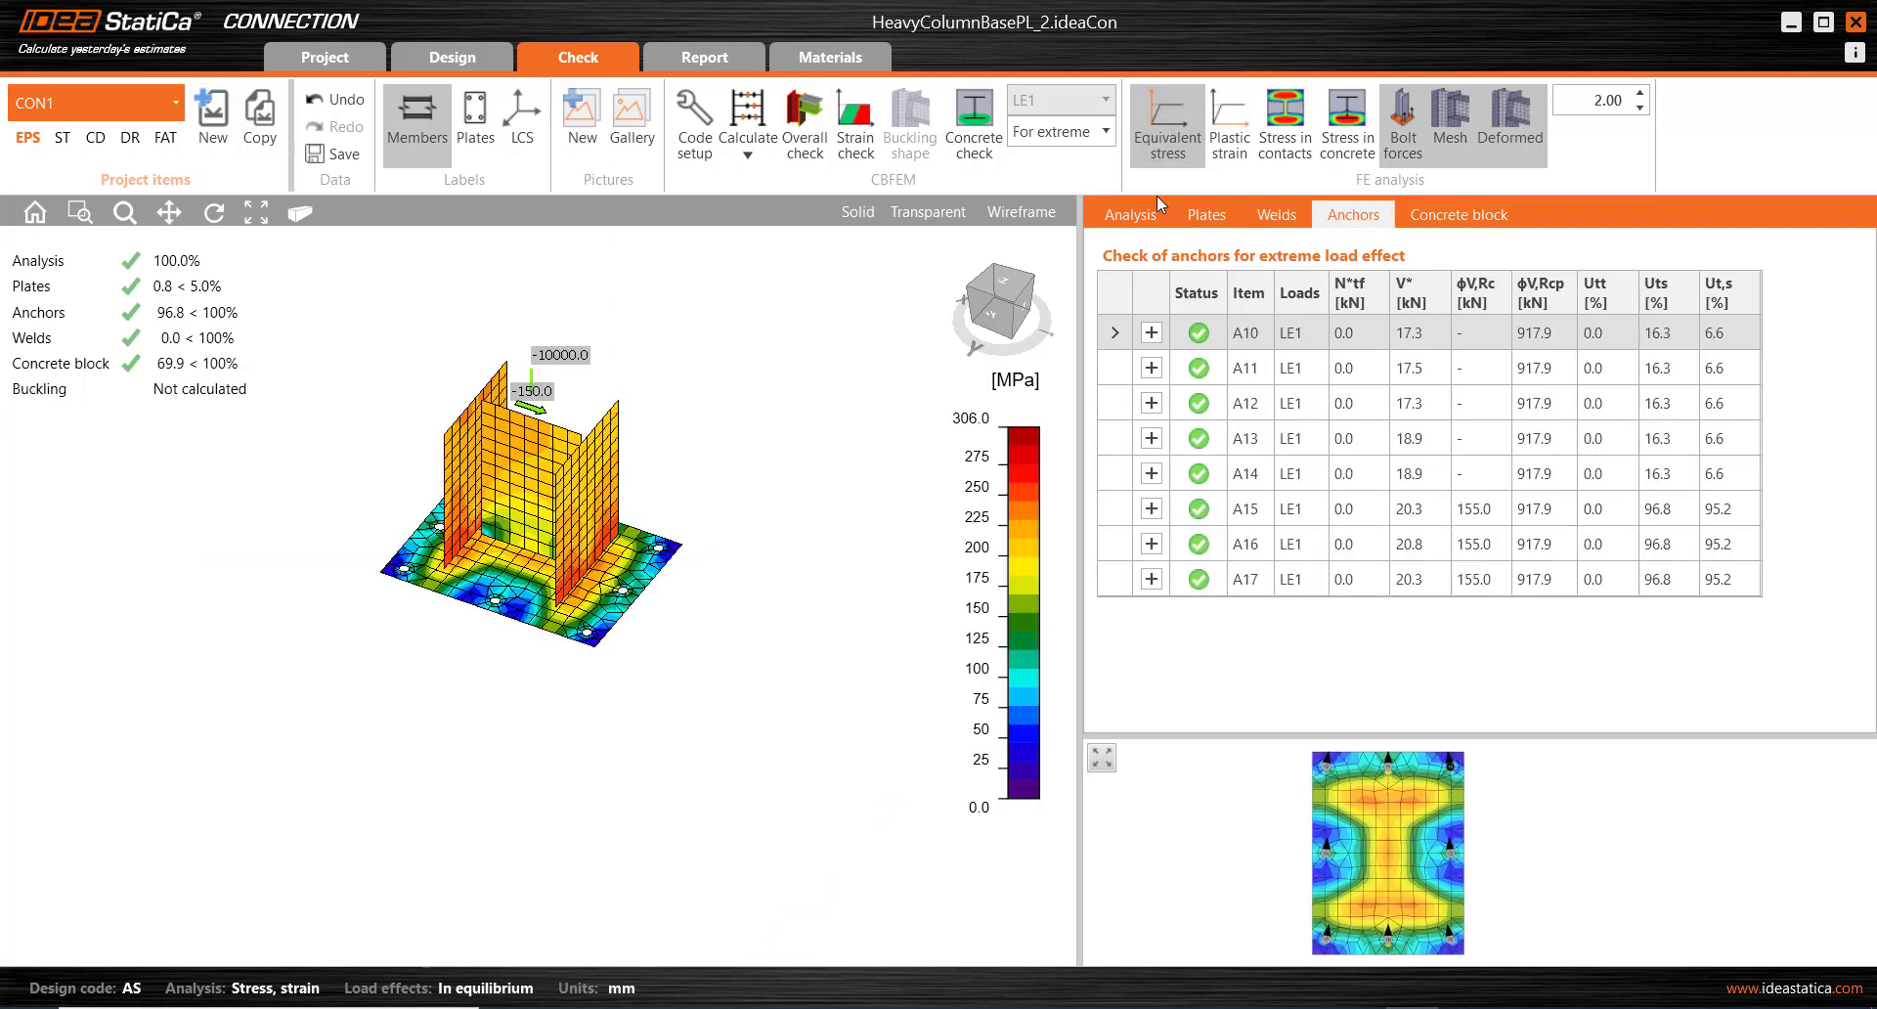
pyautogui.scroll(3, 611, 552)
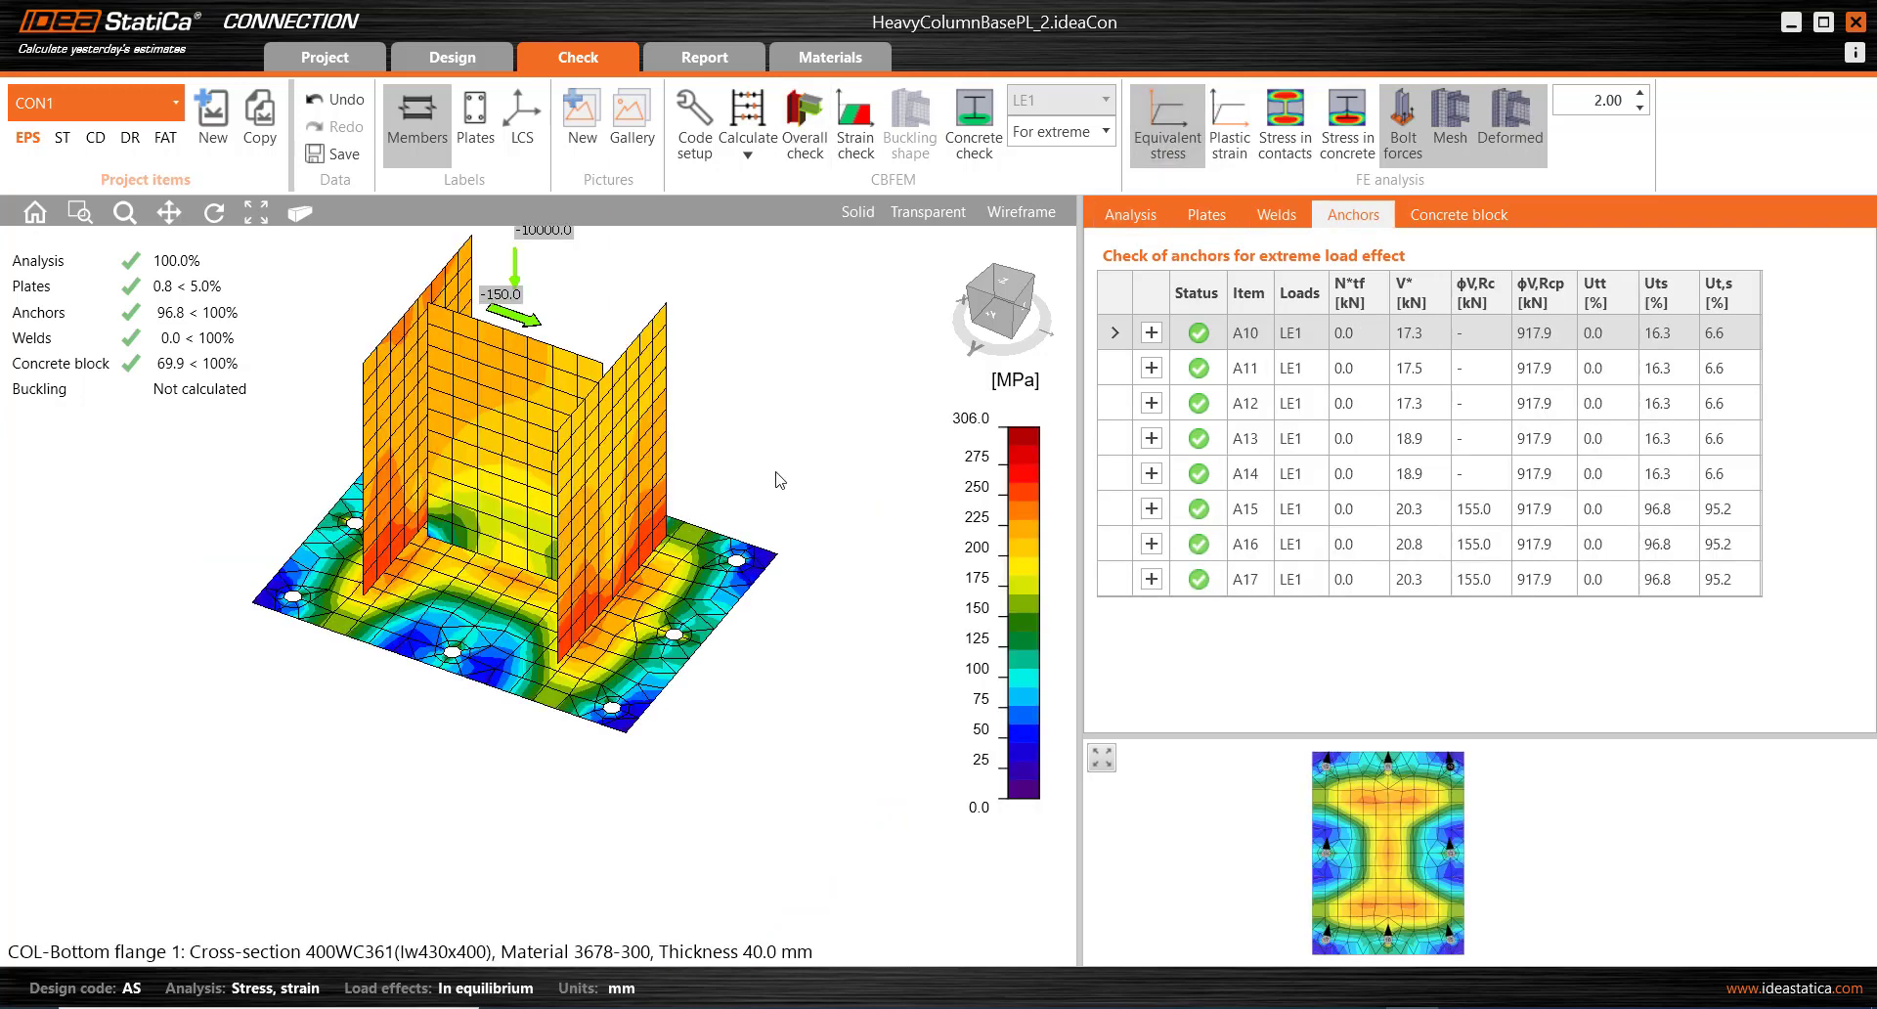
pyautogui.click(1229, 127)
pyautogui.moveTo(754, 615); pyautogui.dragTo(653, 601, button='right')
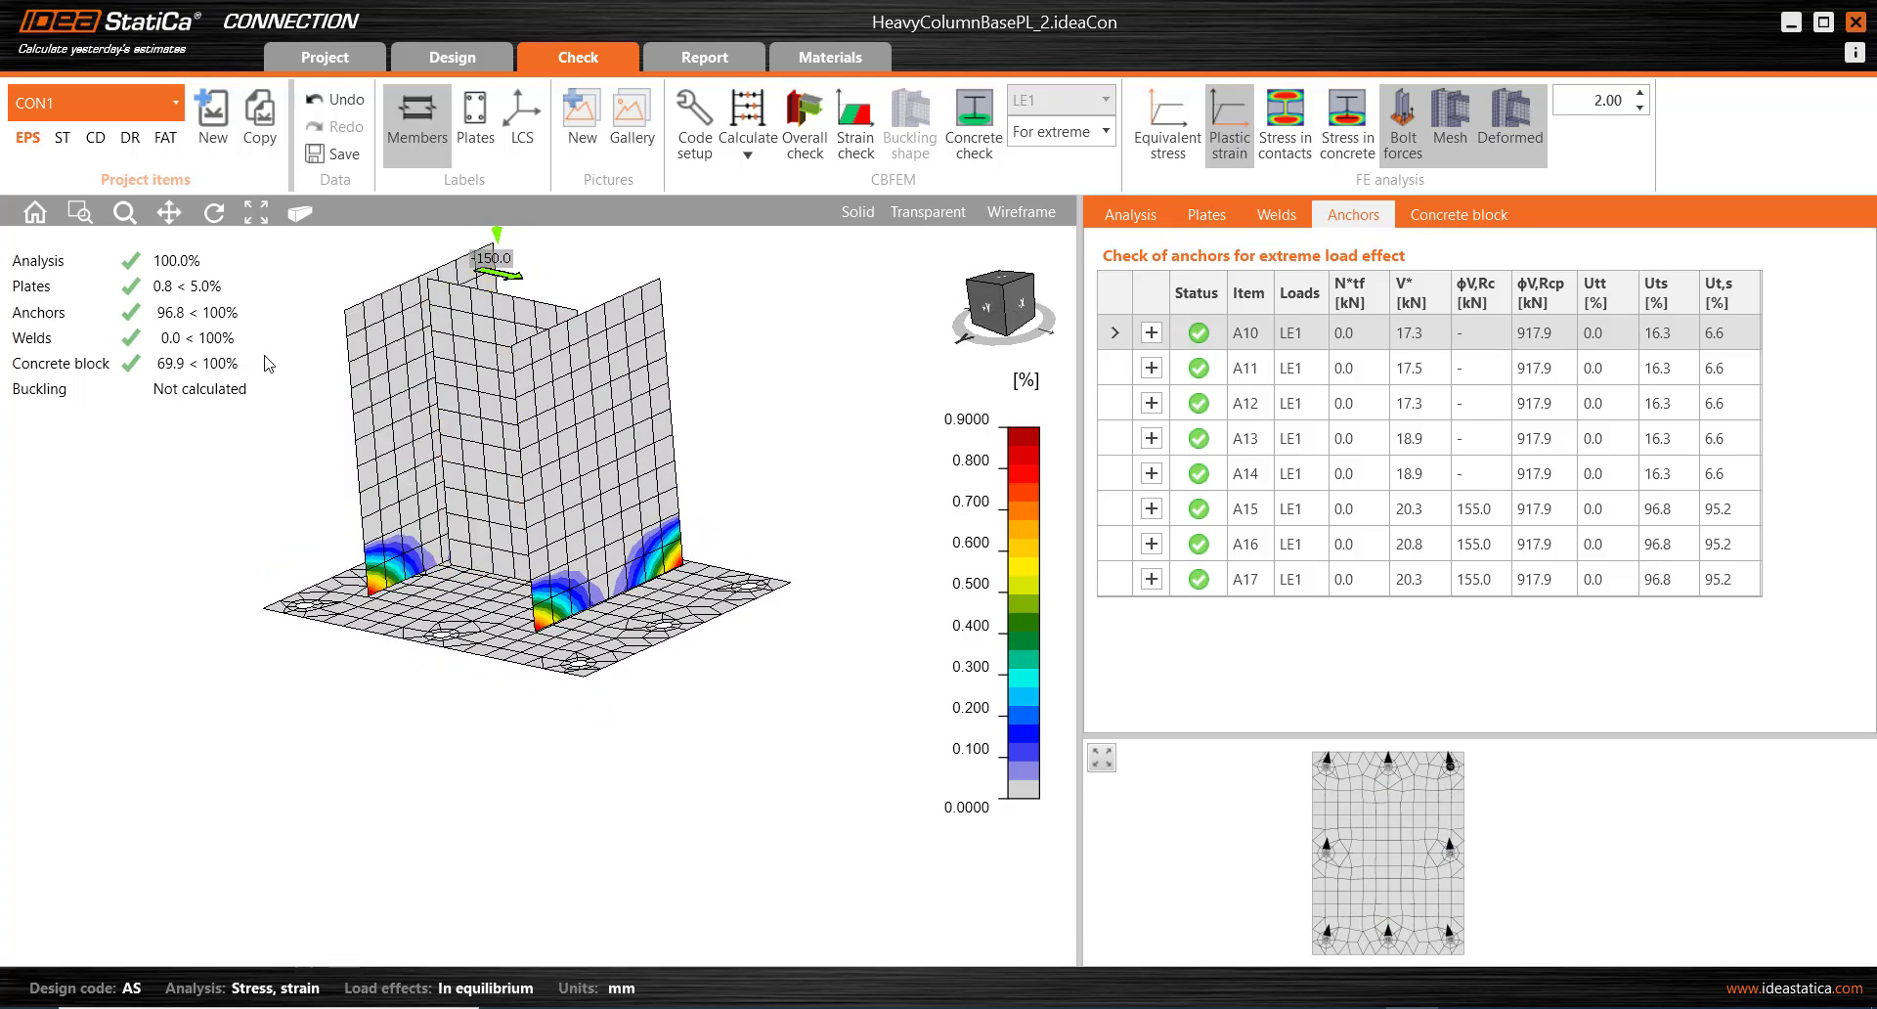
# Review the plate results and concrete contact stress, enlarging the concrete block check plot (69.9%).
pyautogui.click(1222, 213)
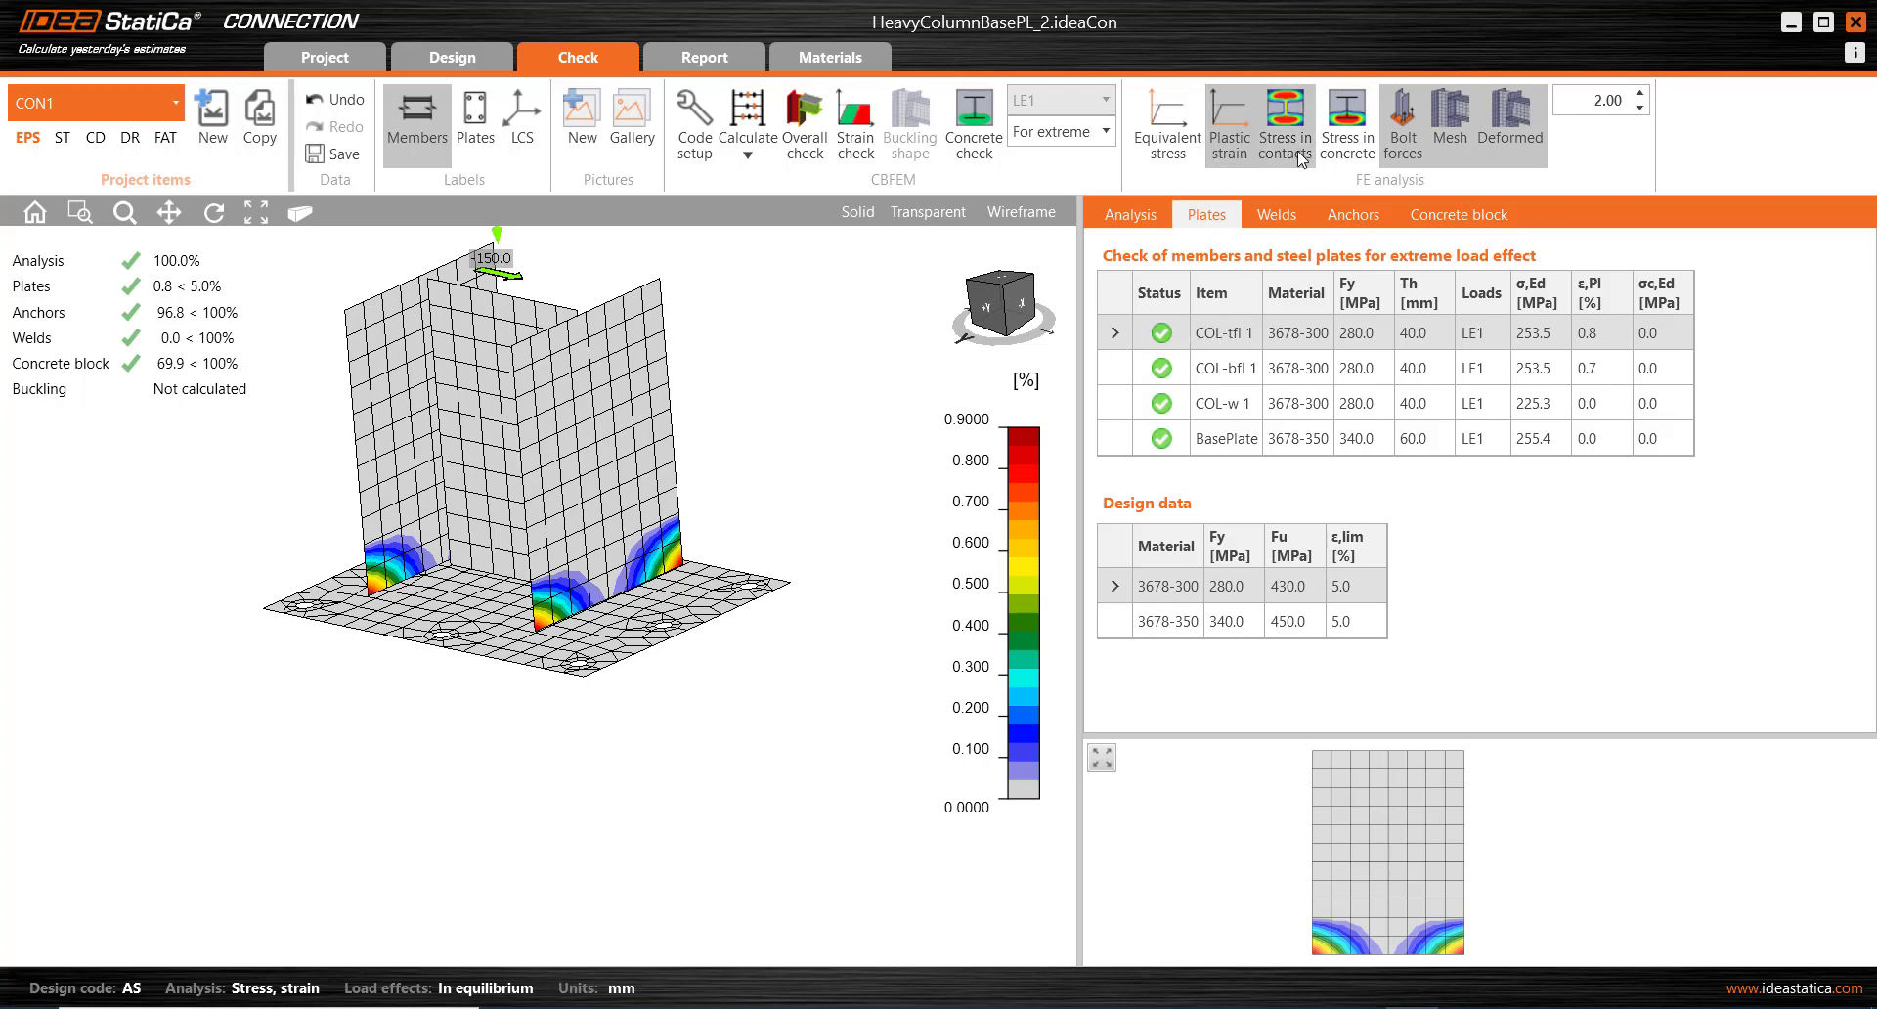
pyautogui.click(1347, 122)
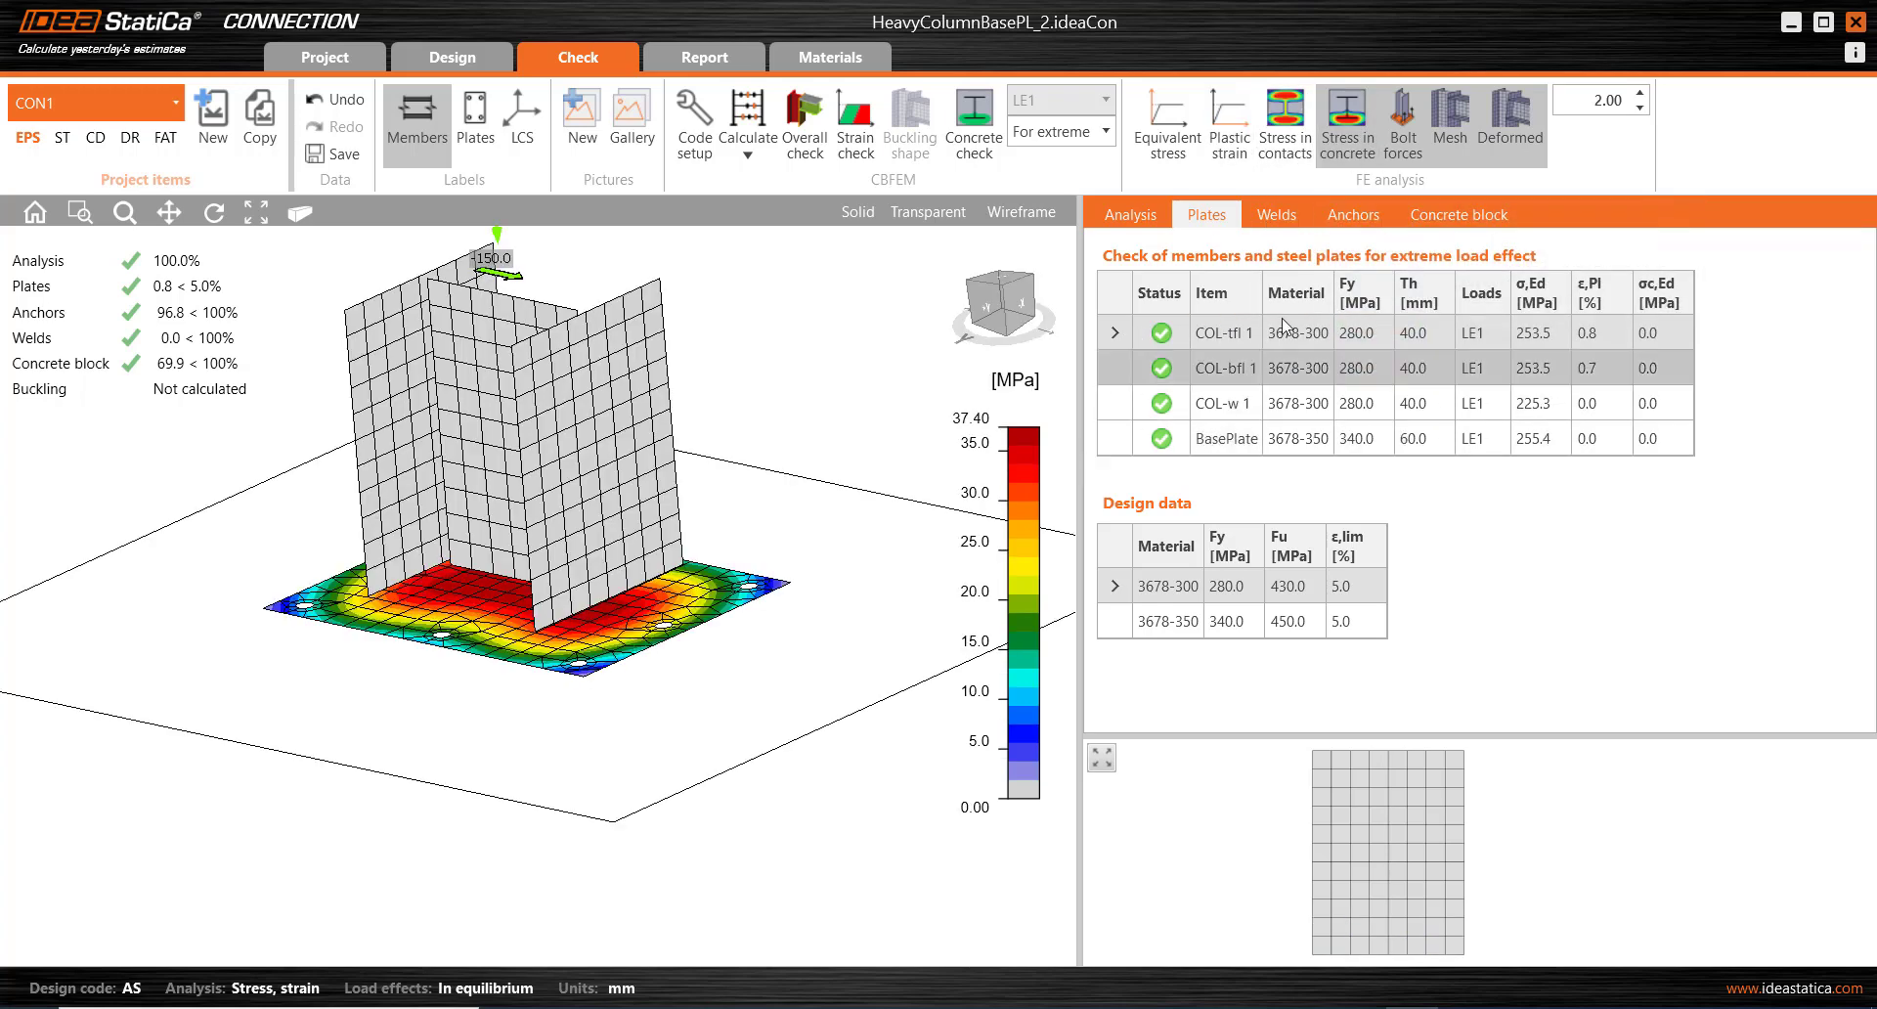
pyautogui.click(1472, 217)
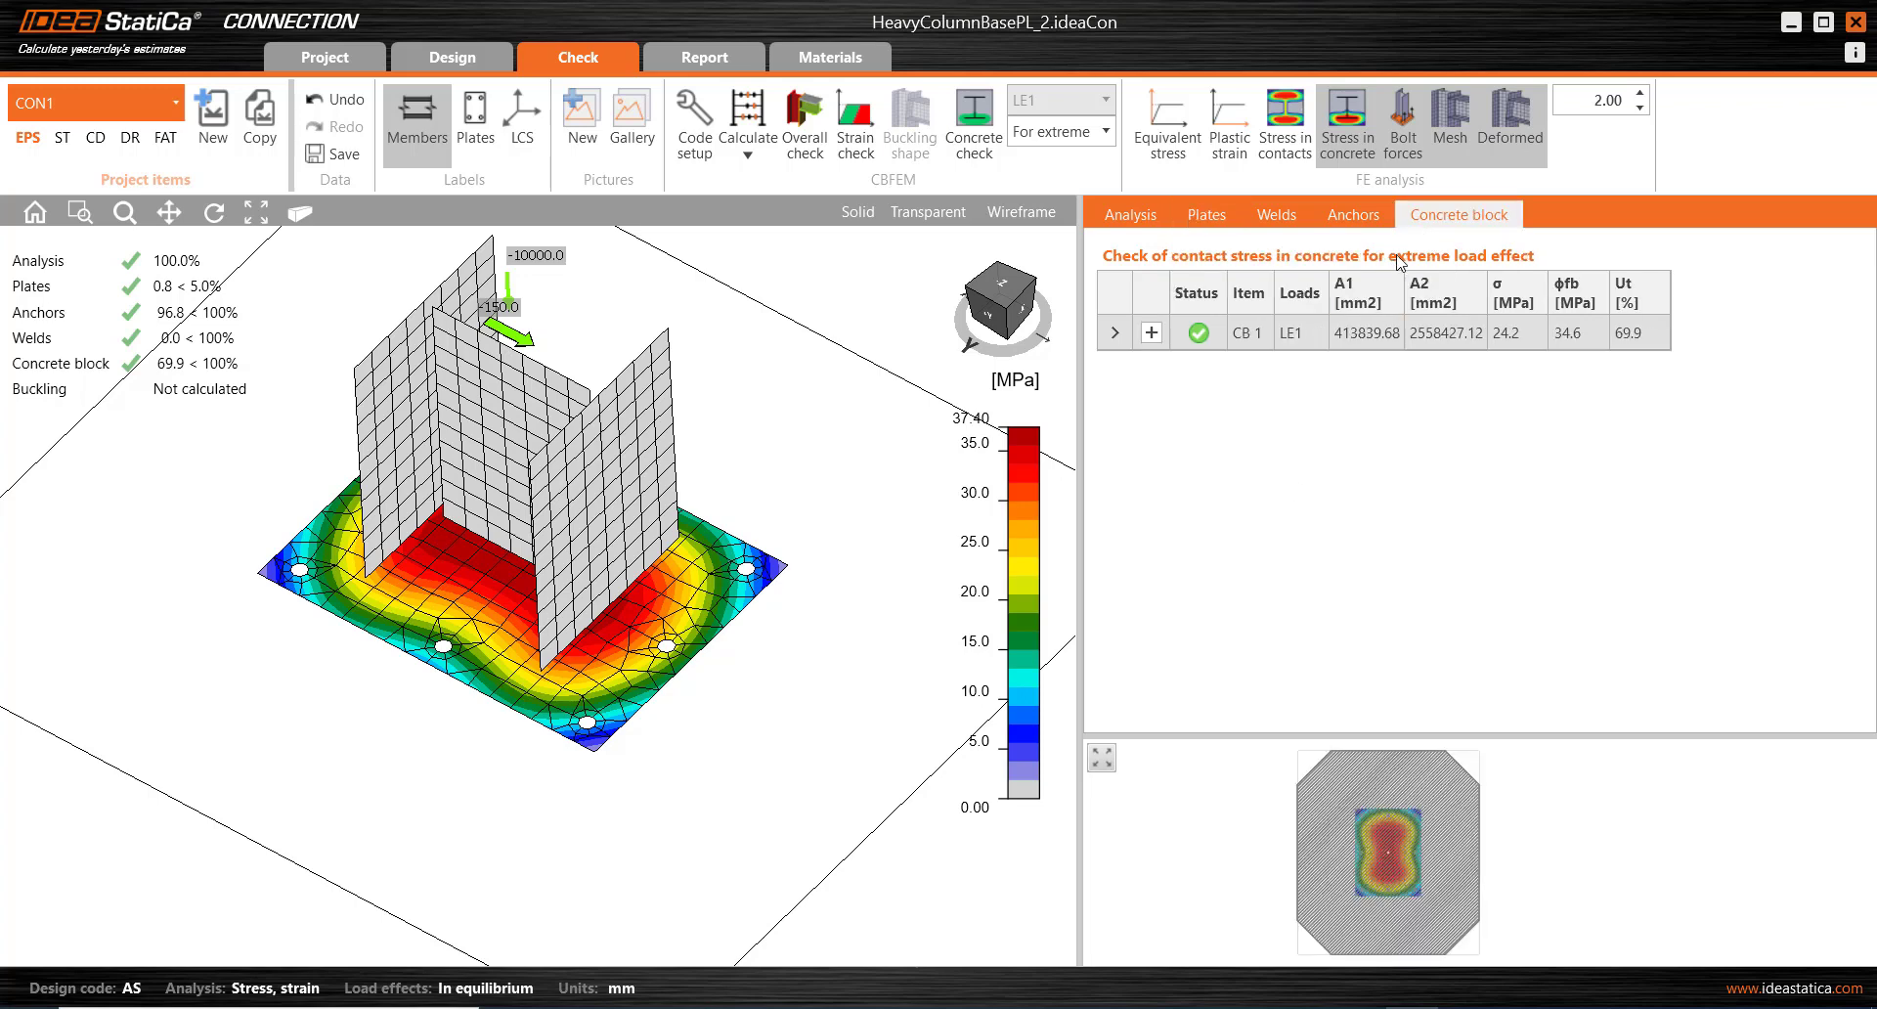
pyautogui.moveTo(1372, 735); pyautogui.dragTo(1378, 494)
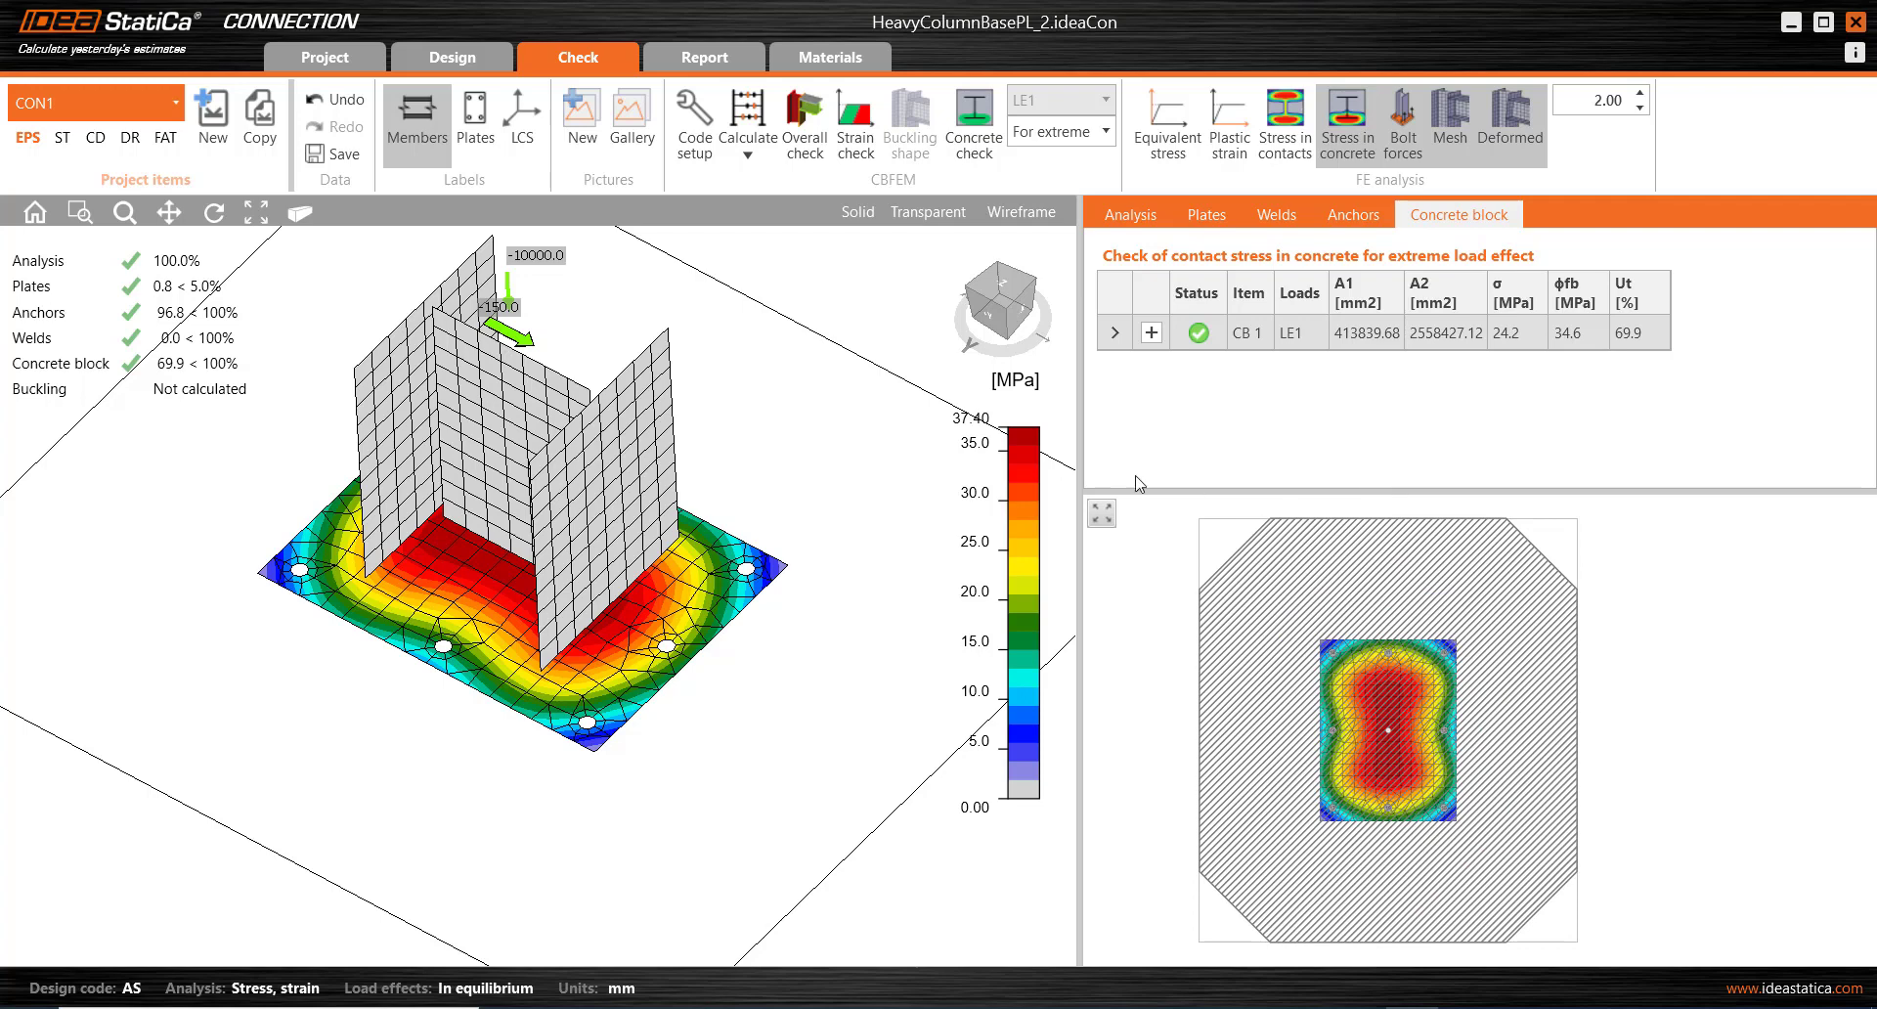
pyautogui.moveTo(554, 550); pyautogui.dragTo(555, 648, button='middle')
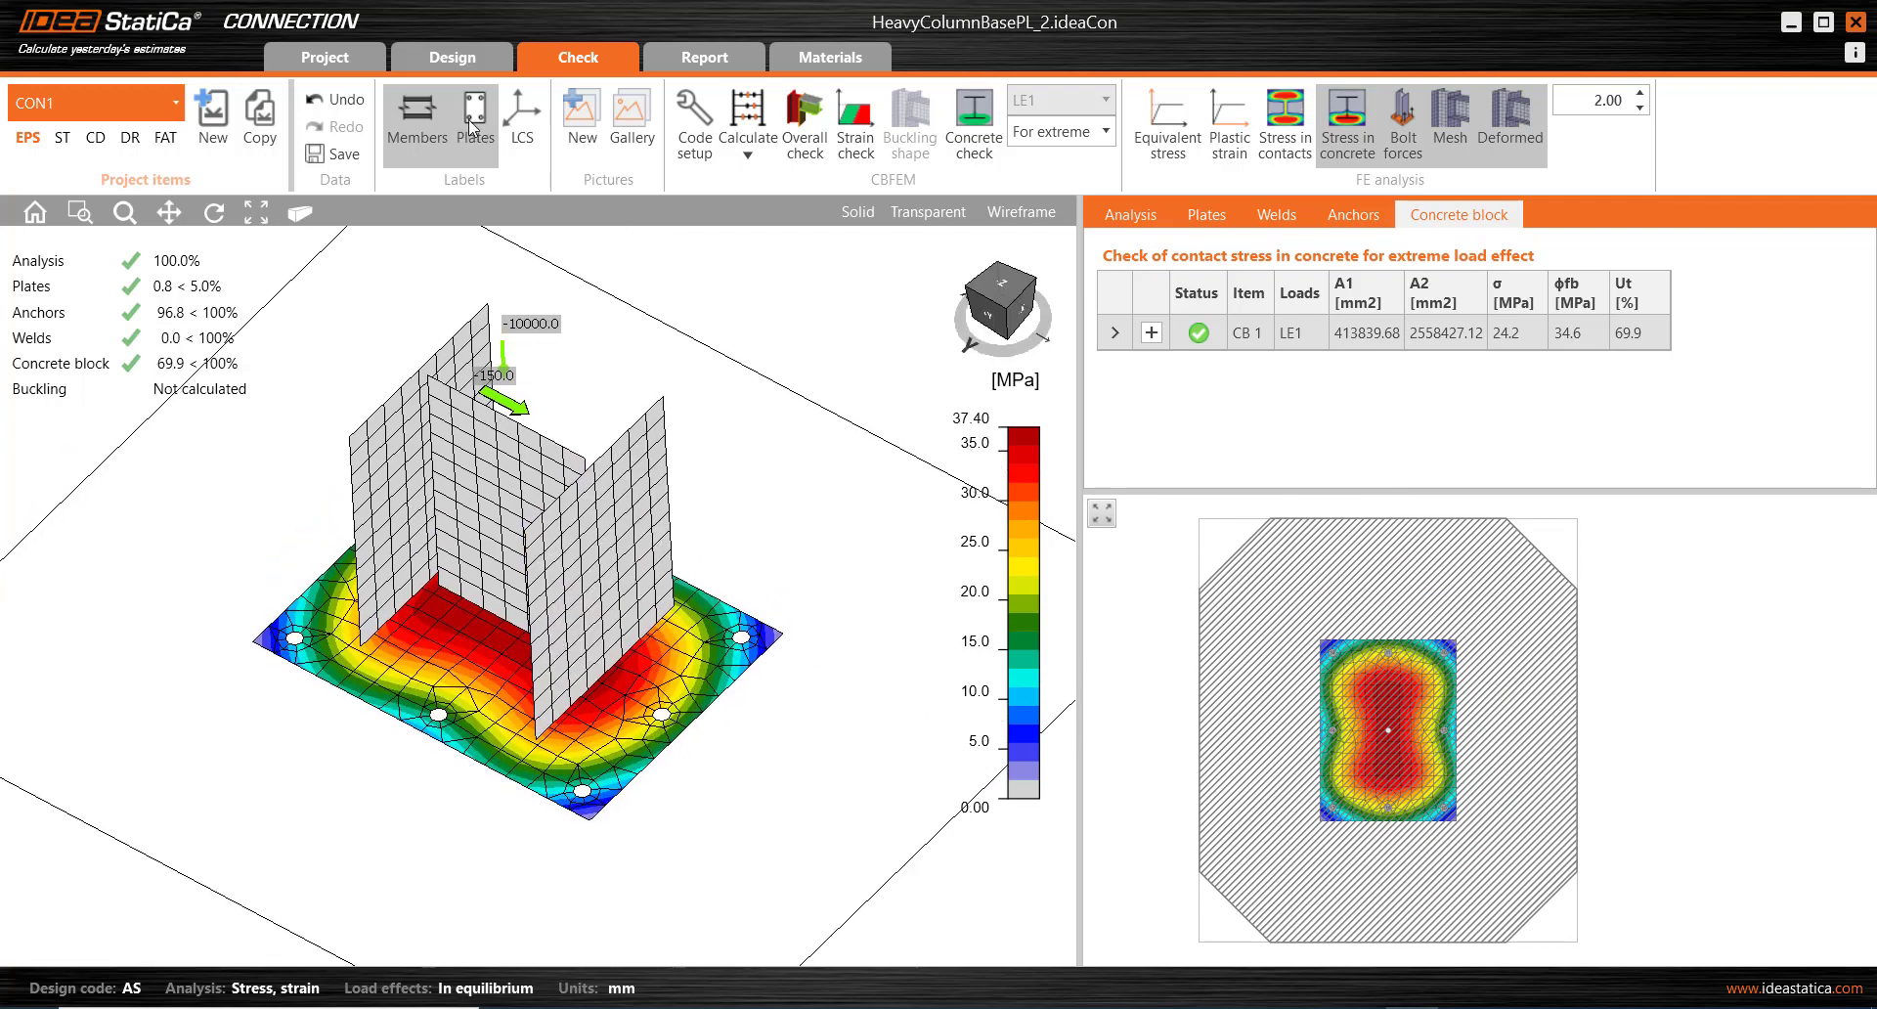
# Switch the flange and web welds to the third weld type and make both 8.0 mm.
pyautogui.click(456, 53)
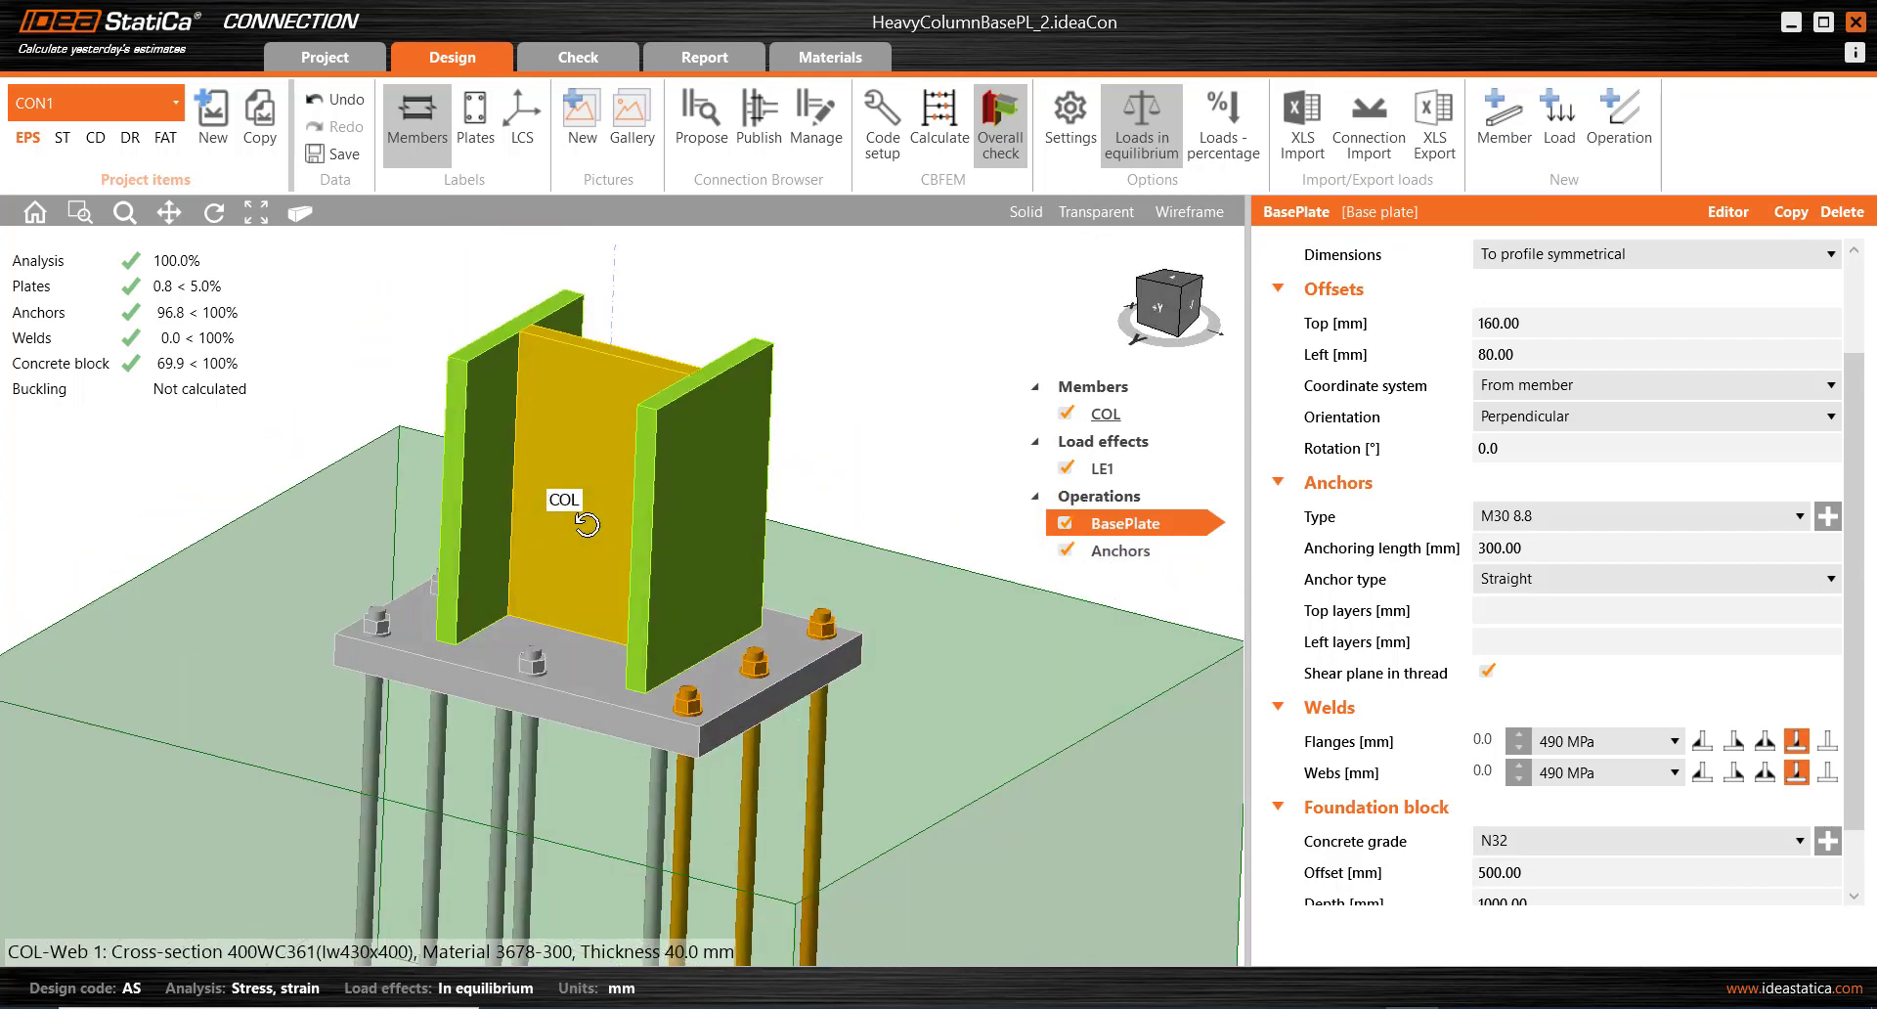
pyautogui.click(1766, 741)
pyautogui.click(1766, 773)
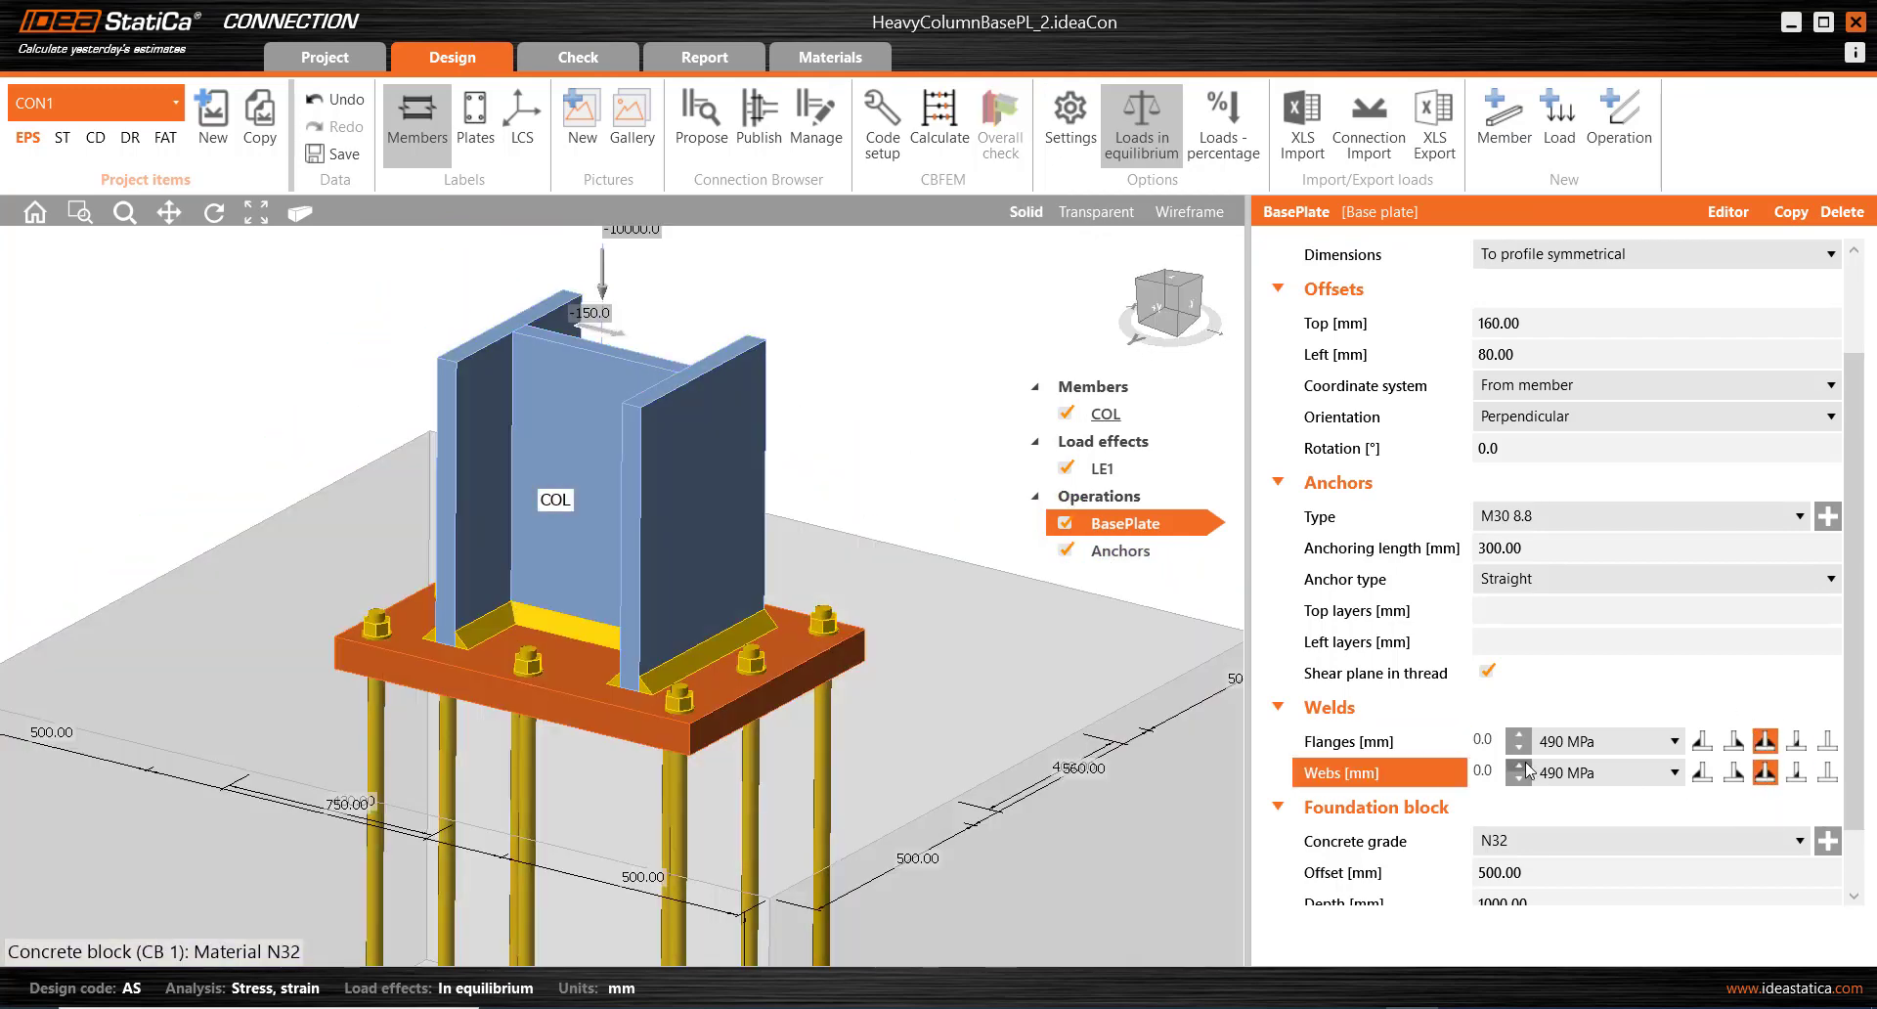
pyautogui.click(1484, 743)
pyautogui.write('8')
pyautogui.click(1486, 773)
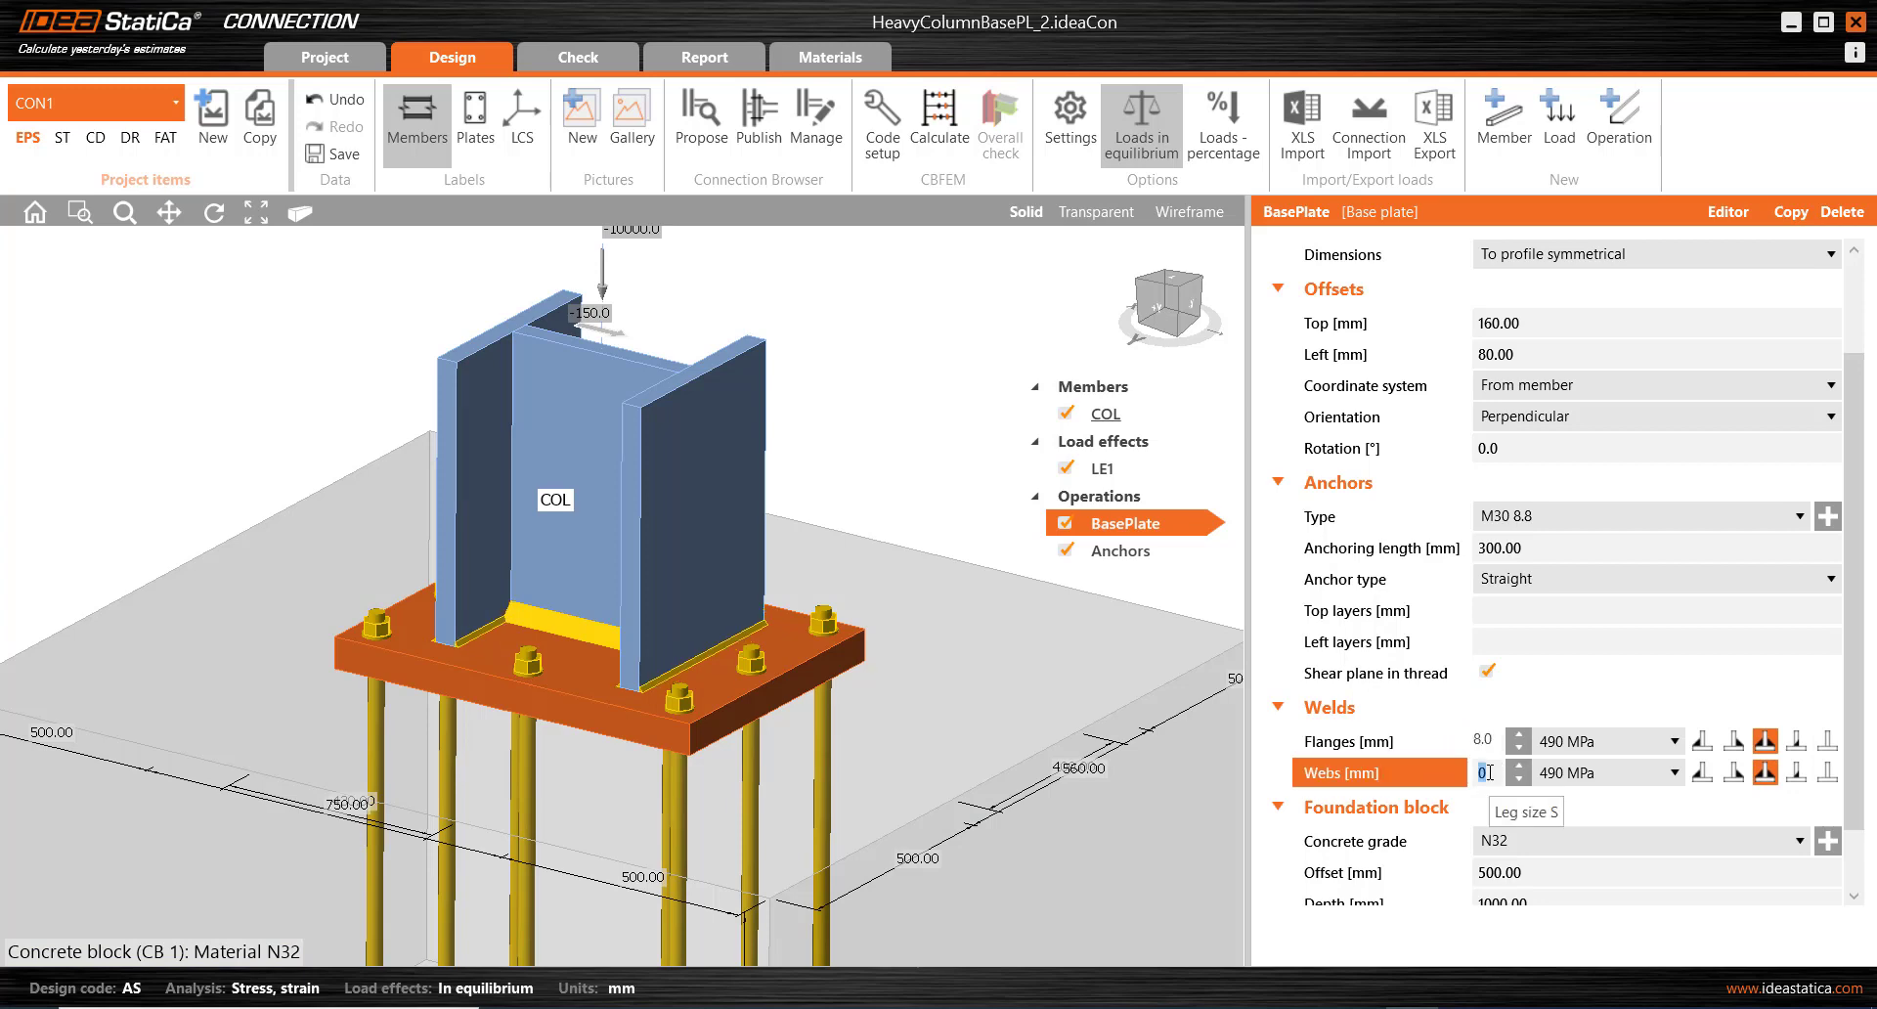
pyautogui.write('8')
pyautogui.click(1495, 743)
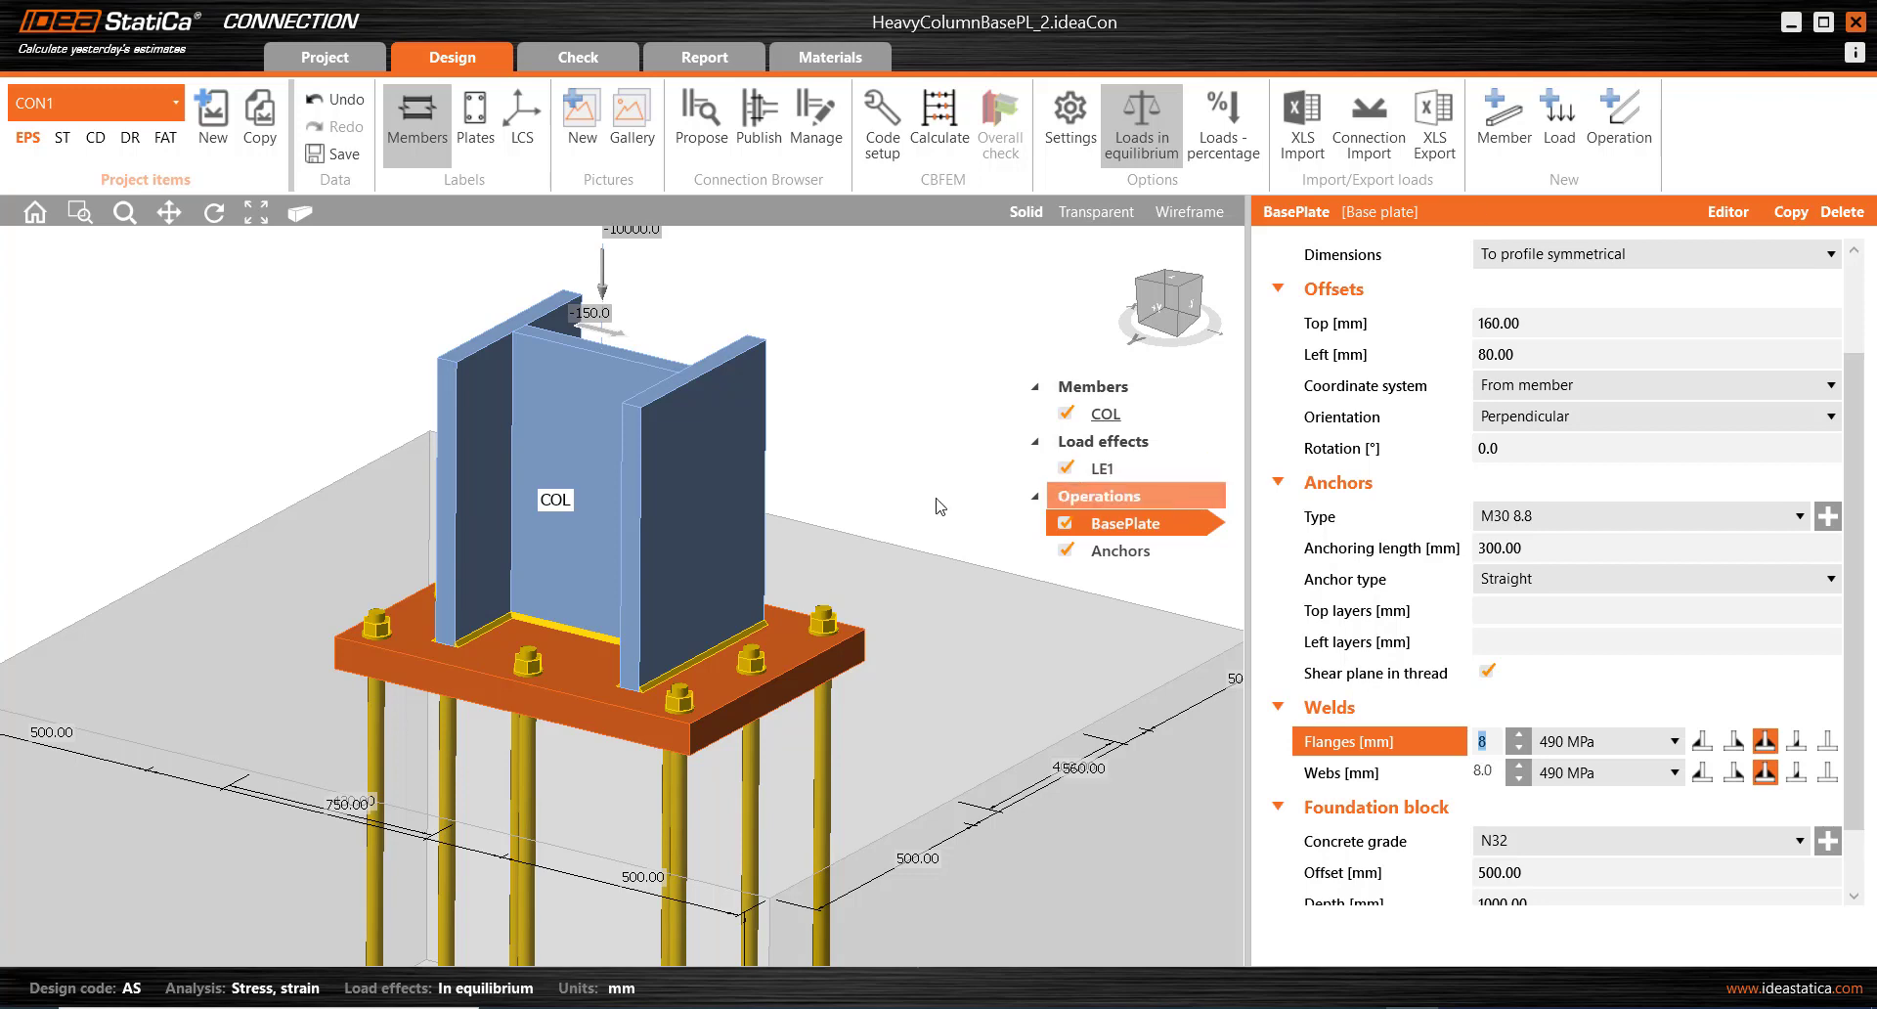
pyautogui.moveTo(684, 547); pyautogui.dragTo(626, 606, button='right')
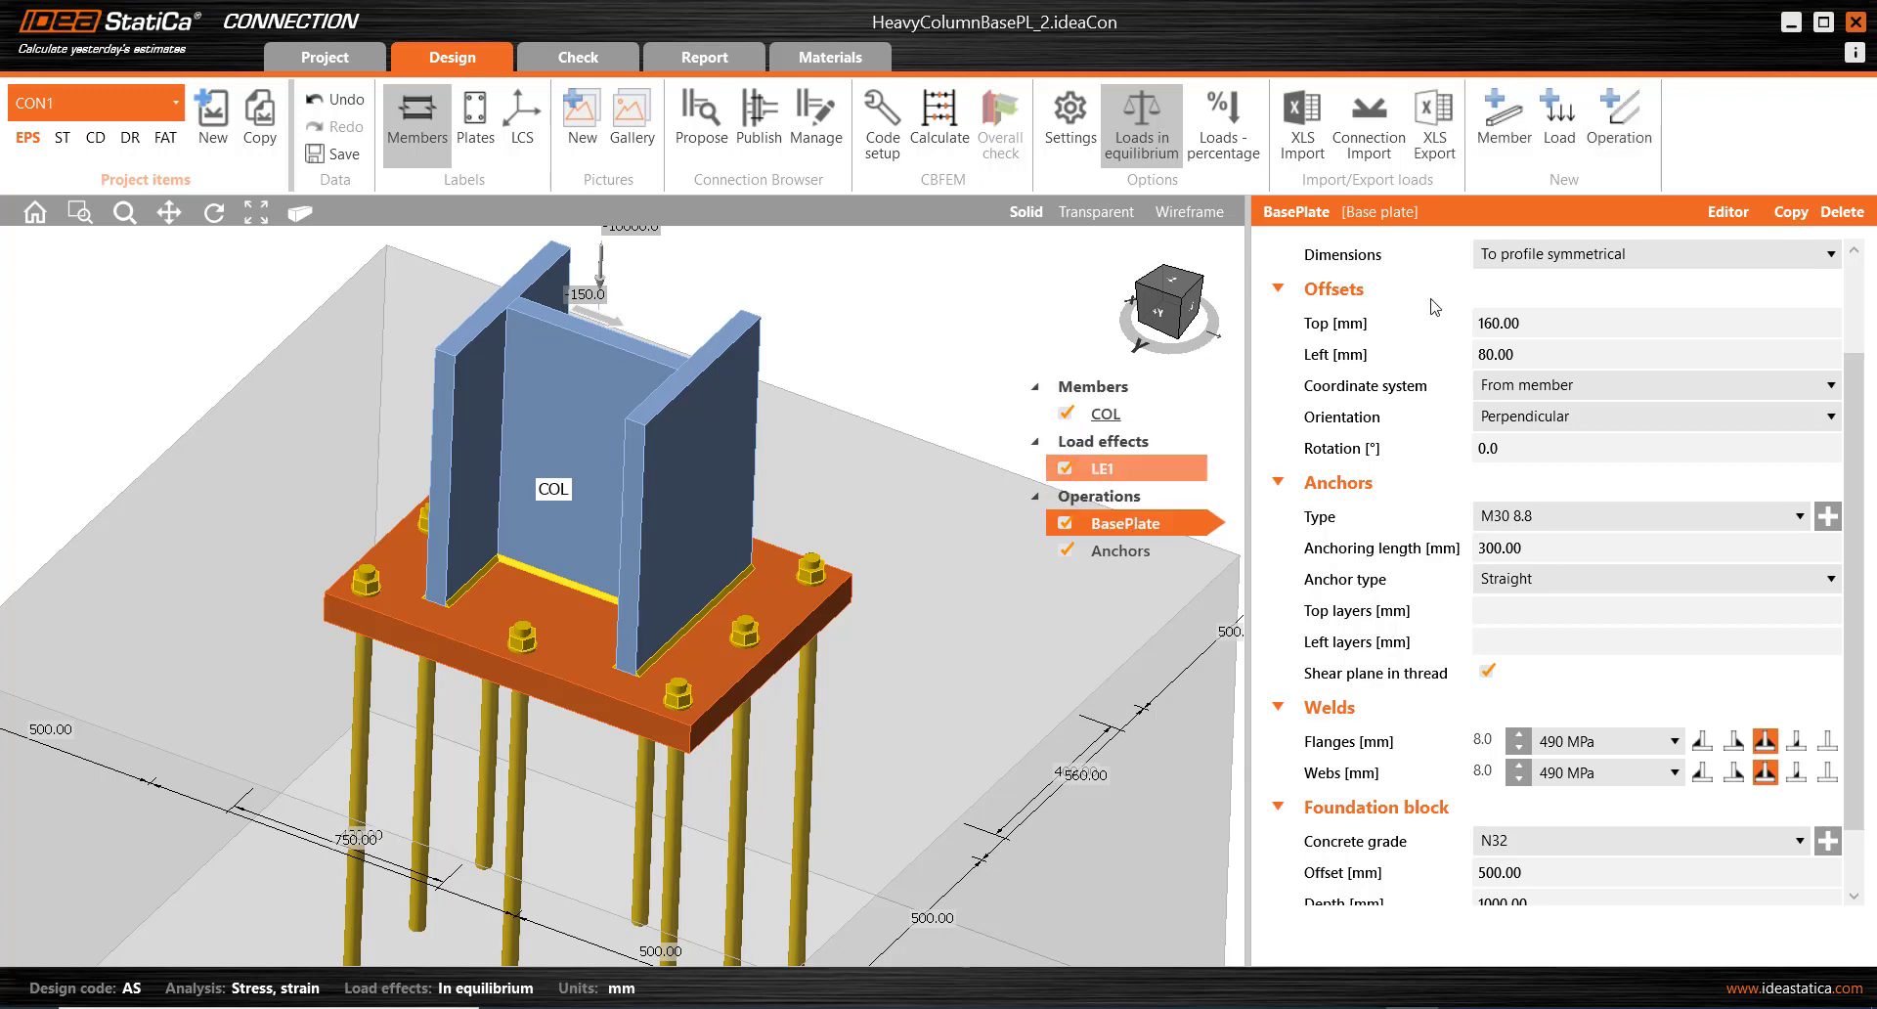
# Open the Select operation catalogue from Operation in the Design ribbon's New group.
pyautogui.click(1615, 137)
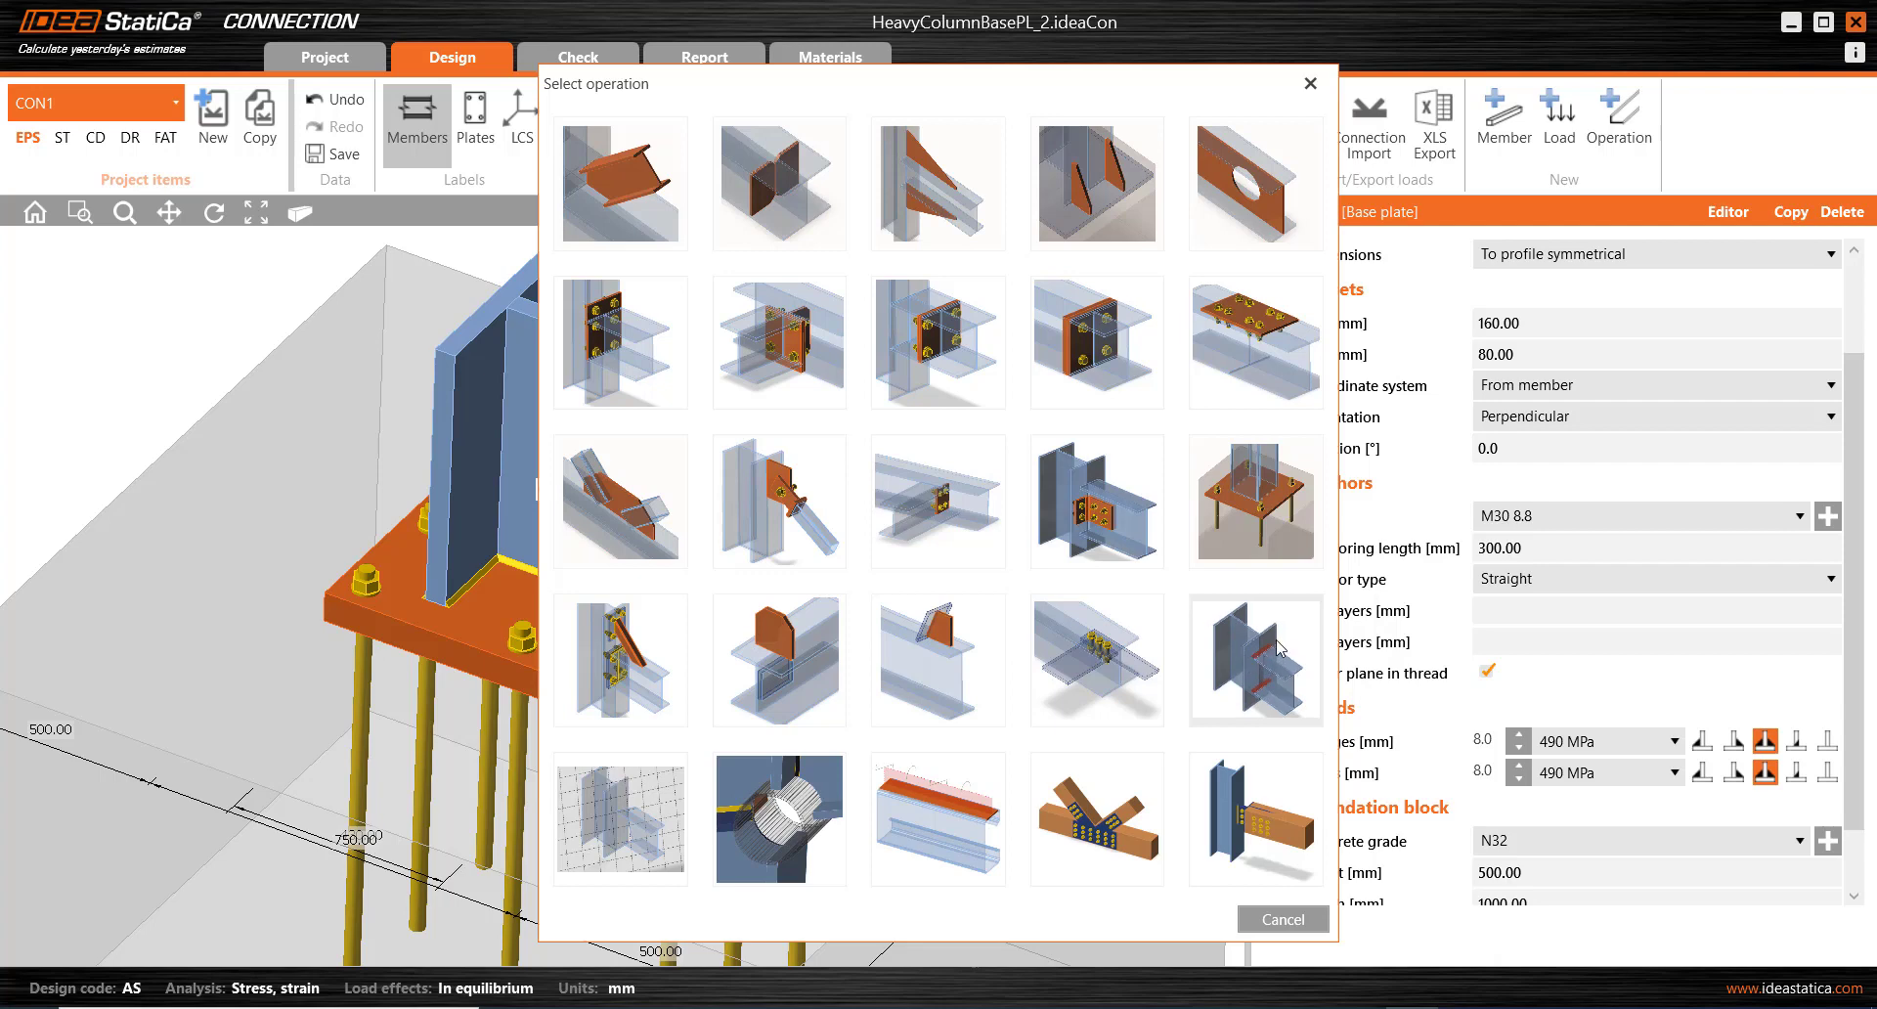
# Add a weld/contact operation: Edge to surface, type Contact, first part COL, second plate BasePlate.
pyautogui.click(1277, 645)
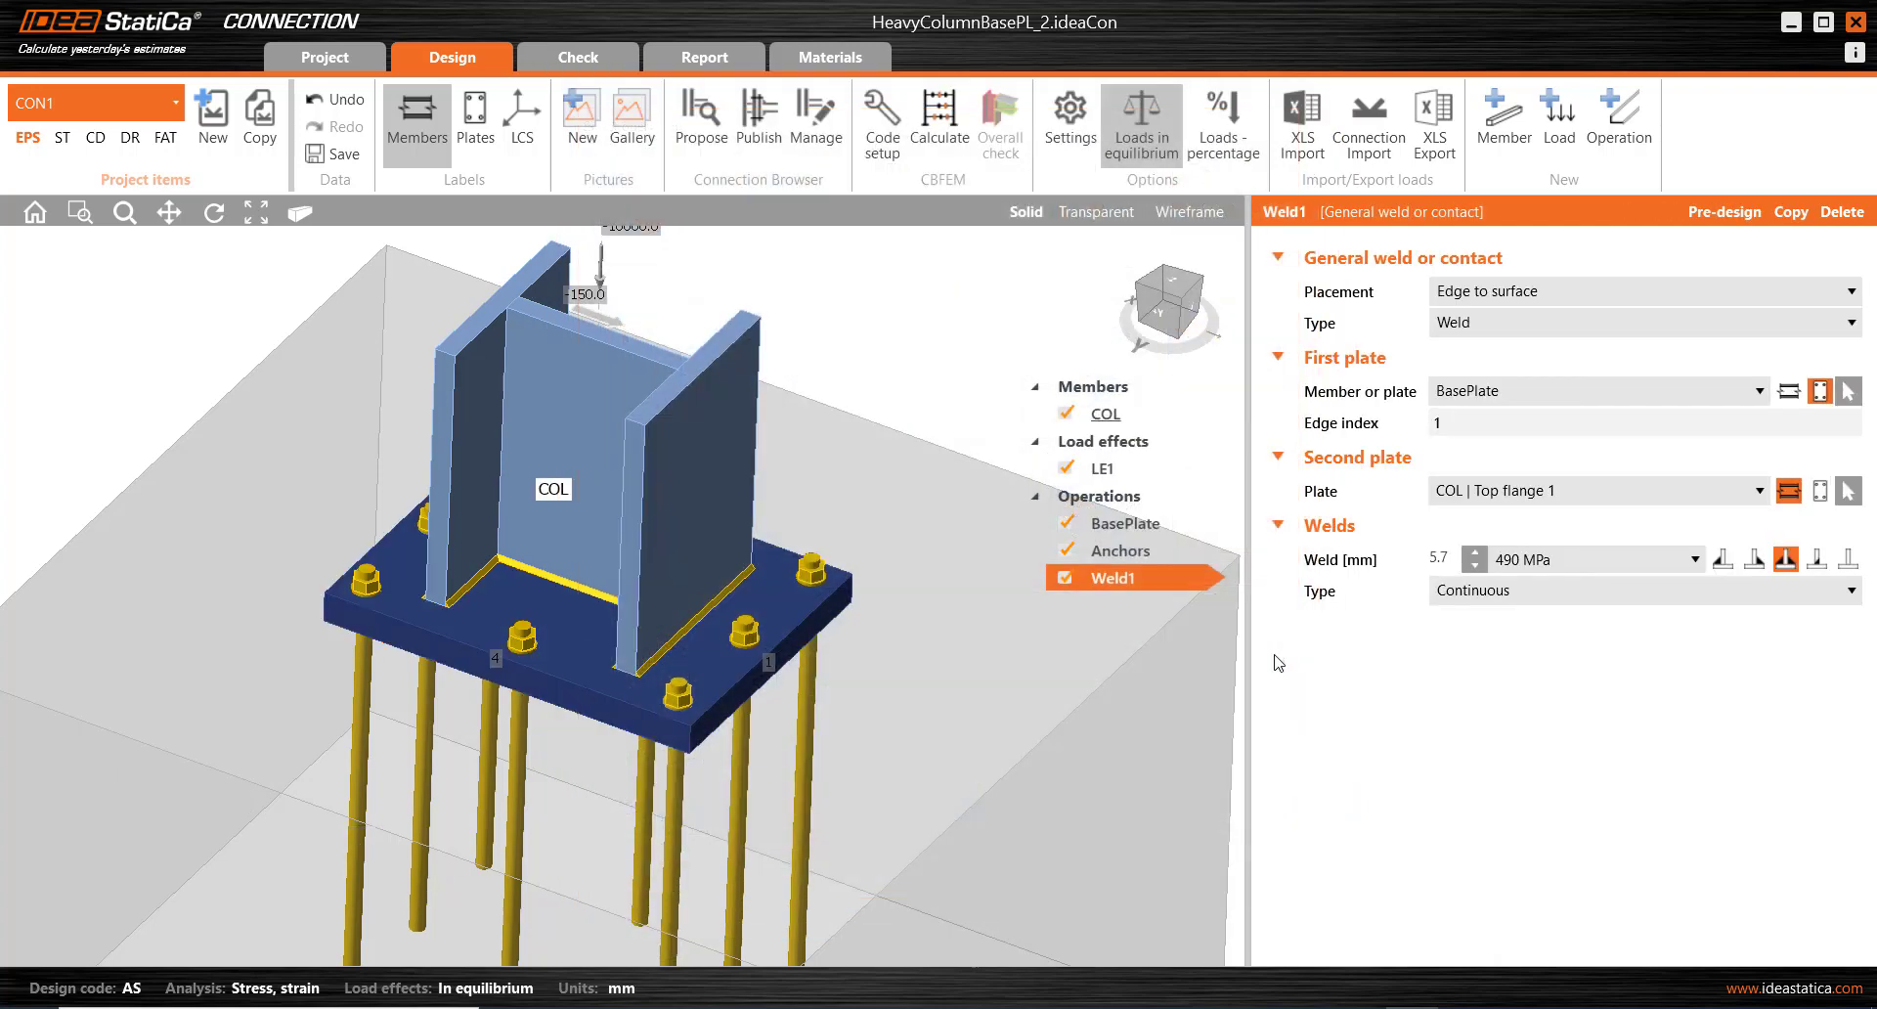
pyautogui.click(1538, 294)
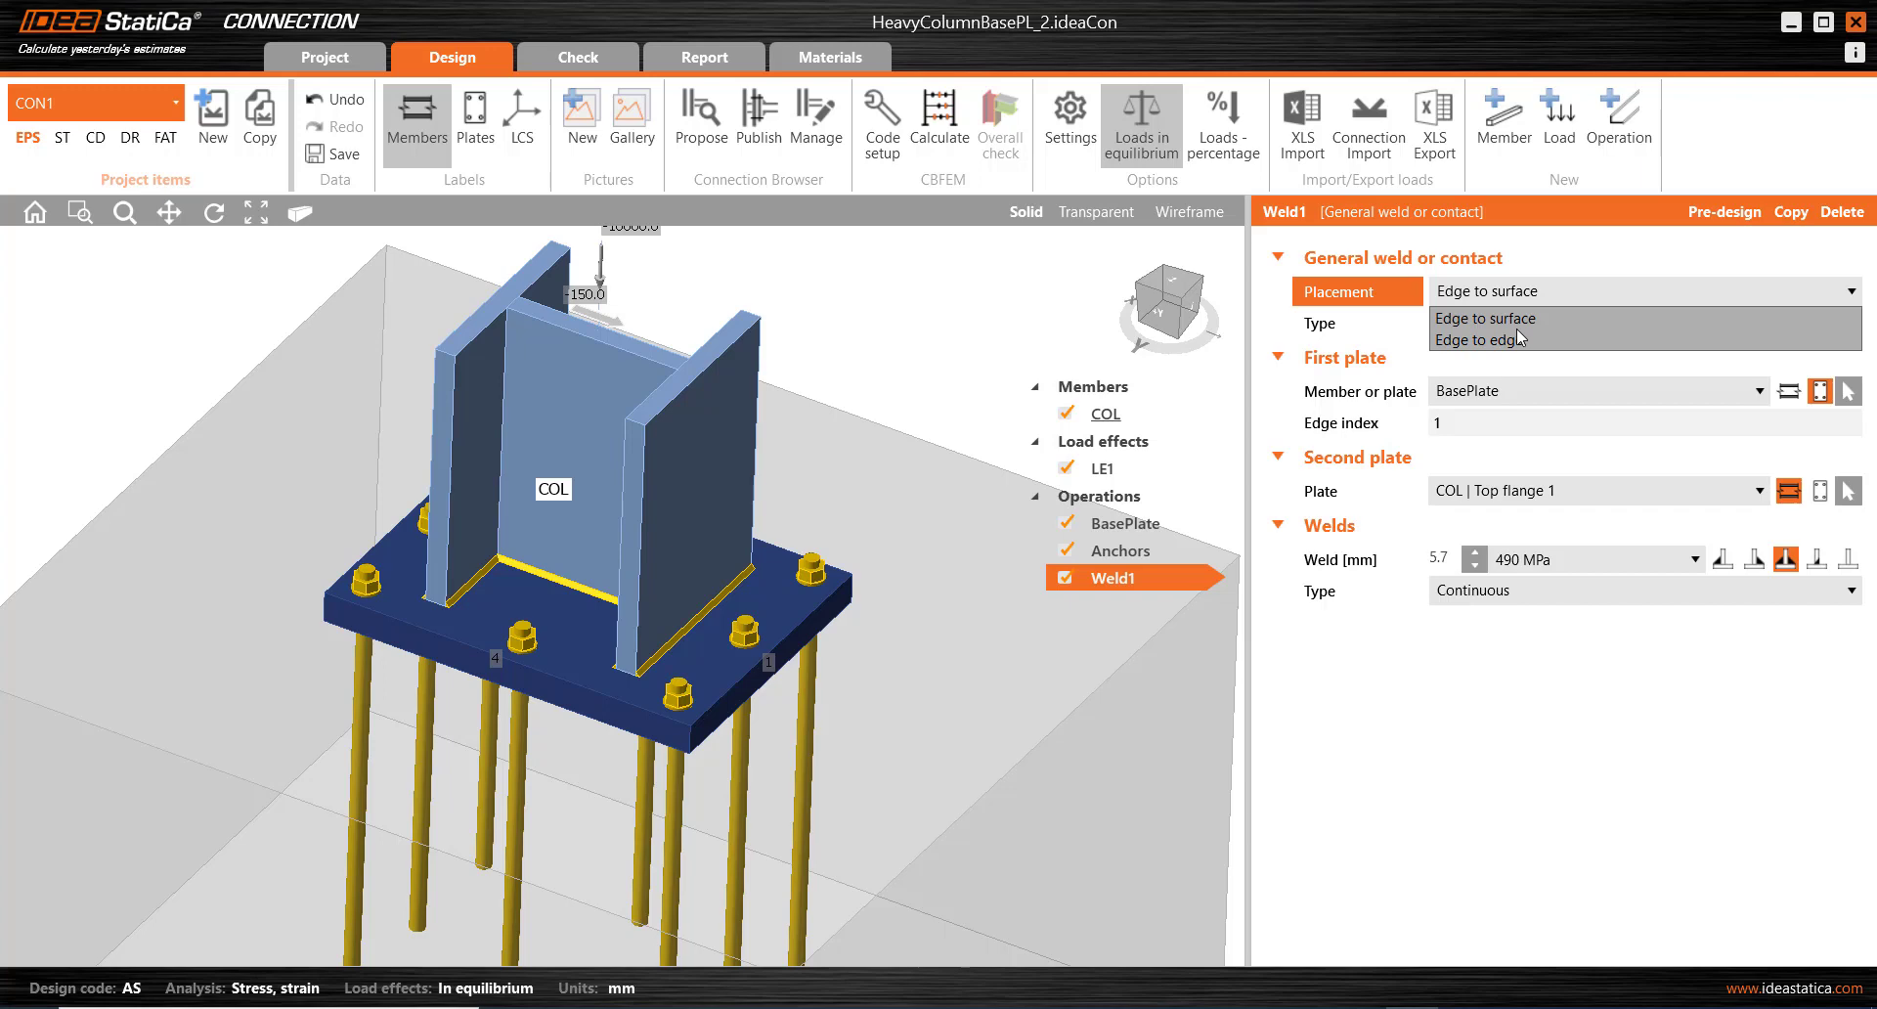
pyautogui.click(1543, 318)
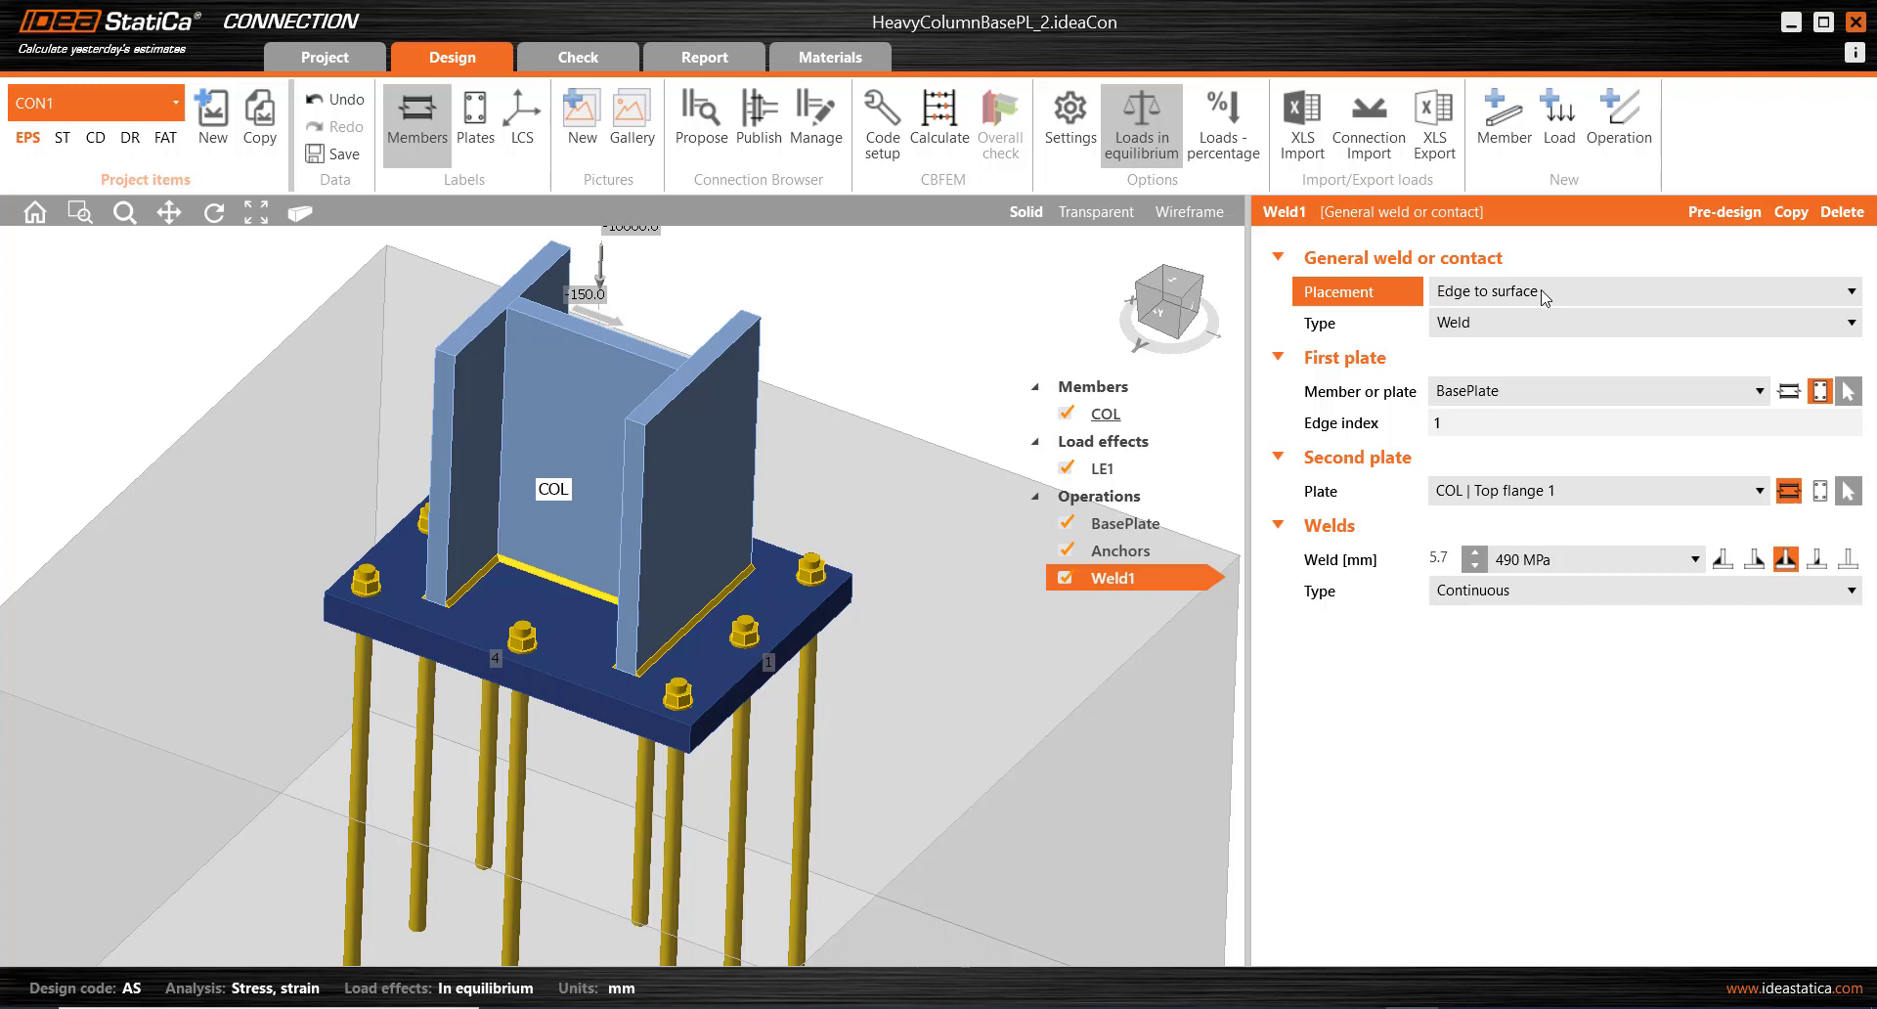
pyautogui.click(1554, 325)
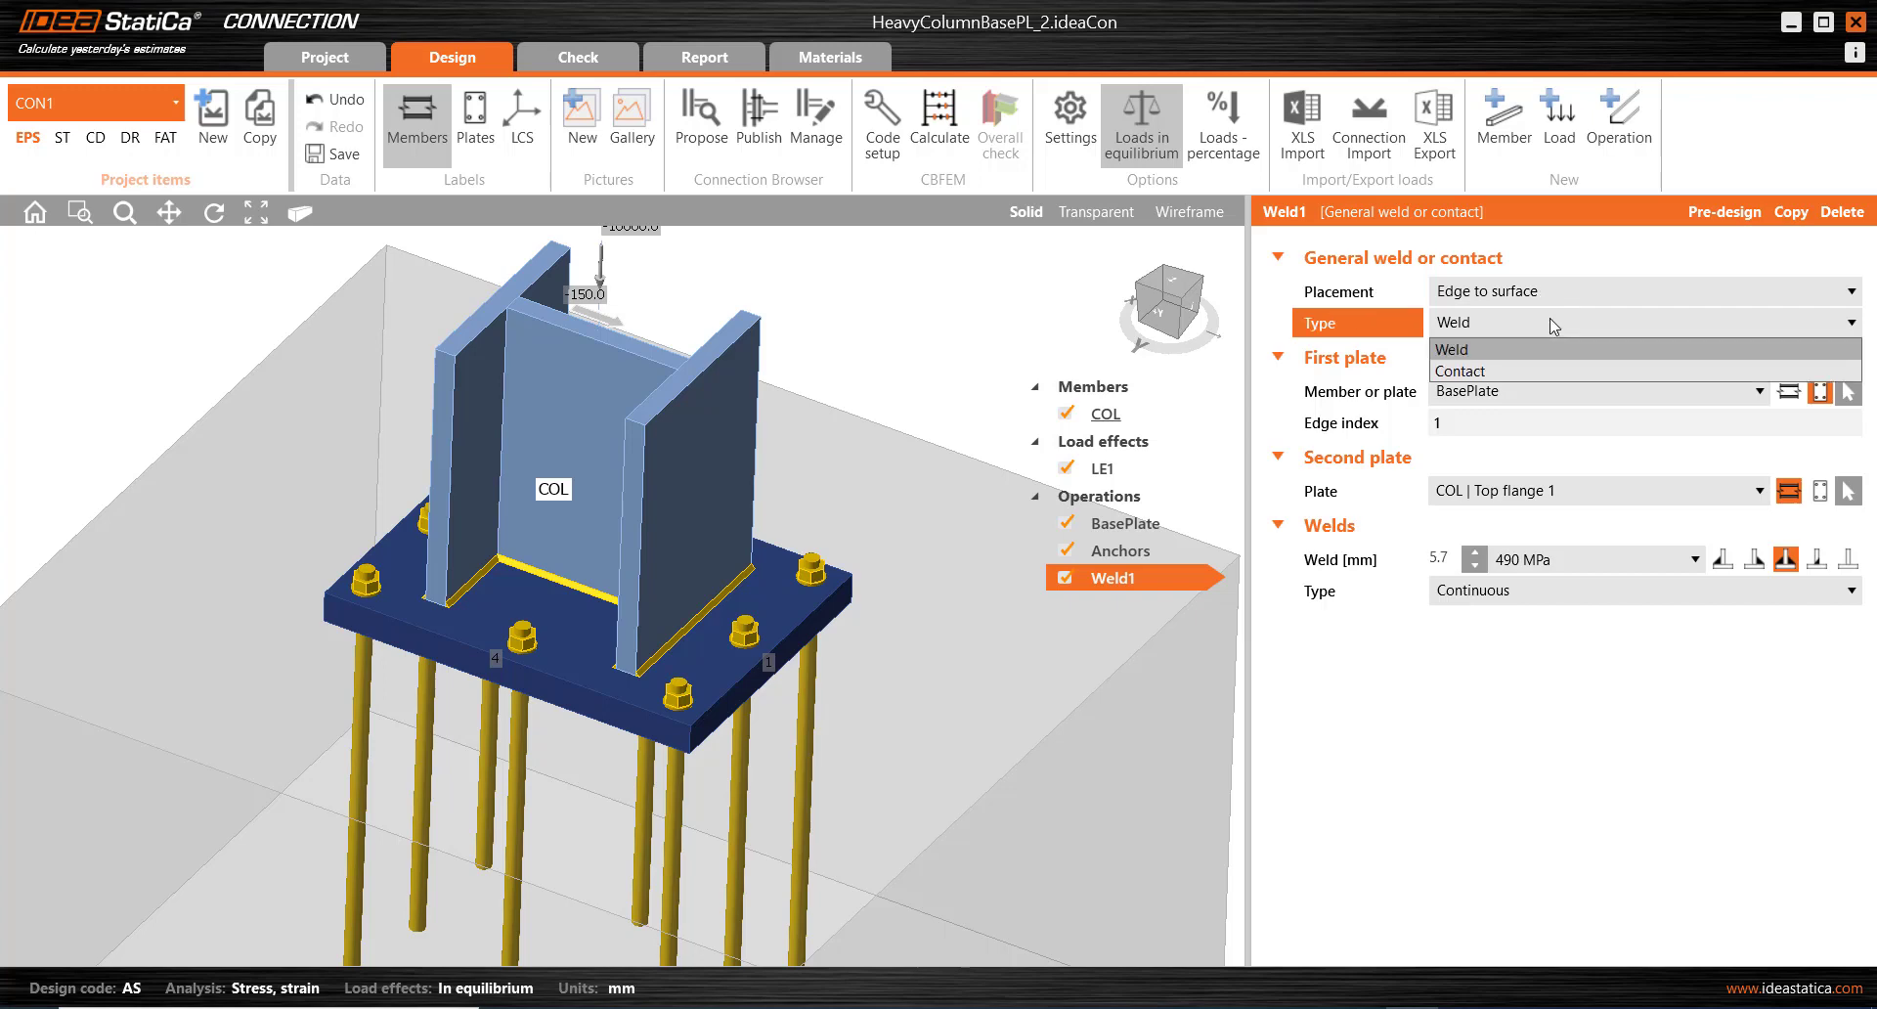
pyautogui.click(1511, 372)
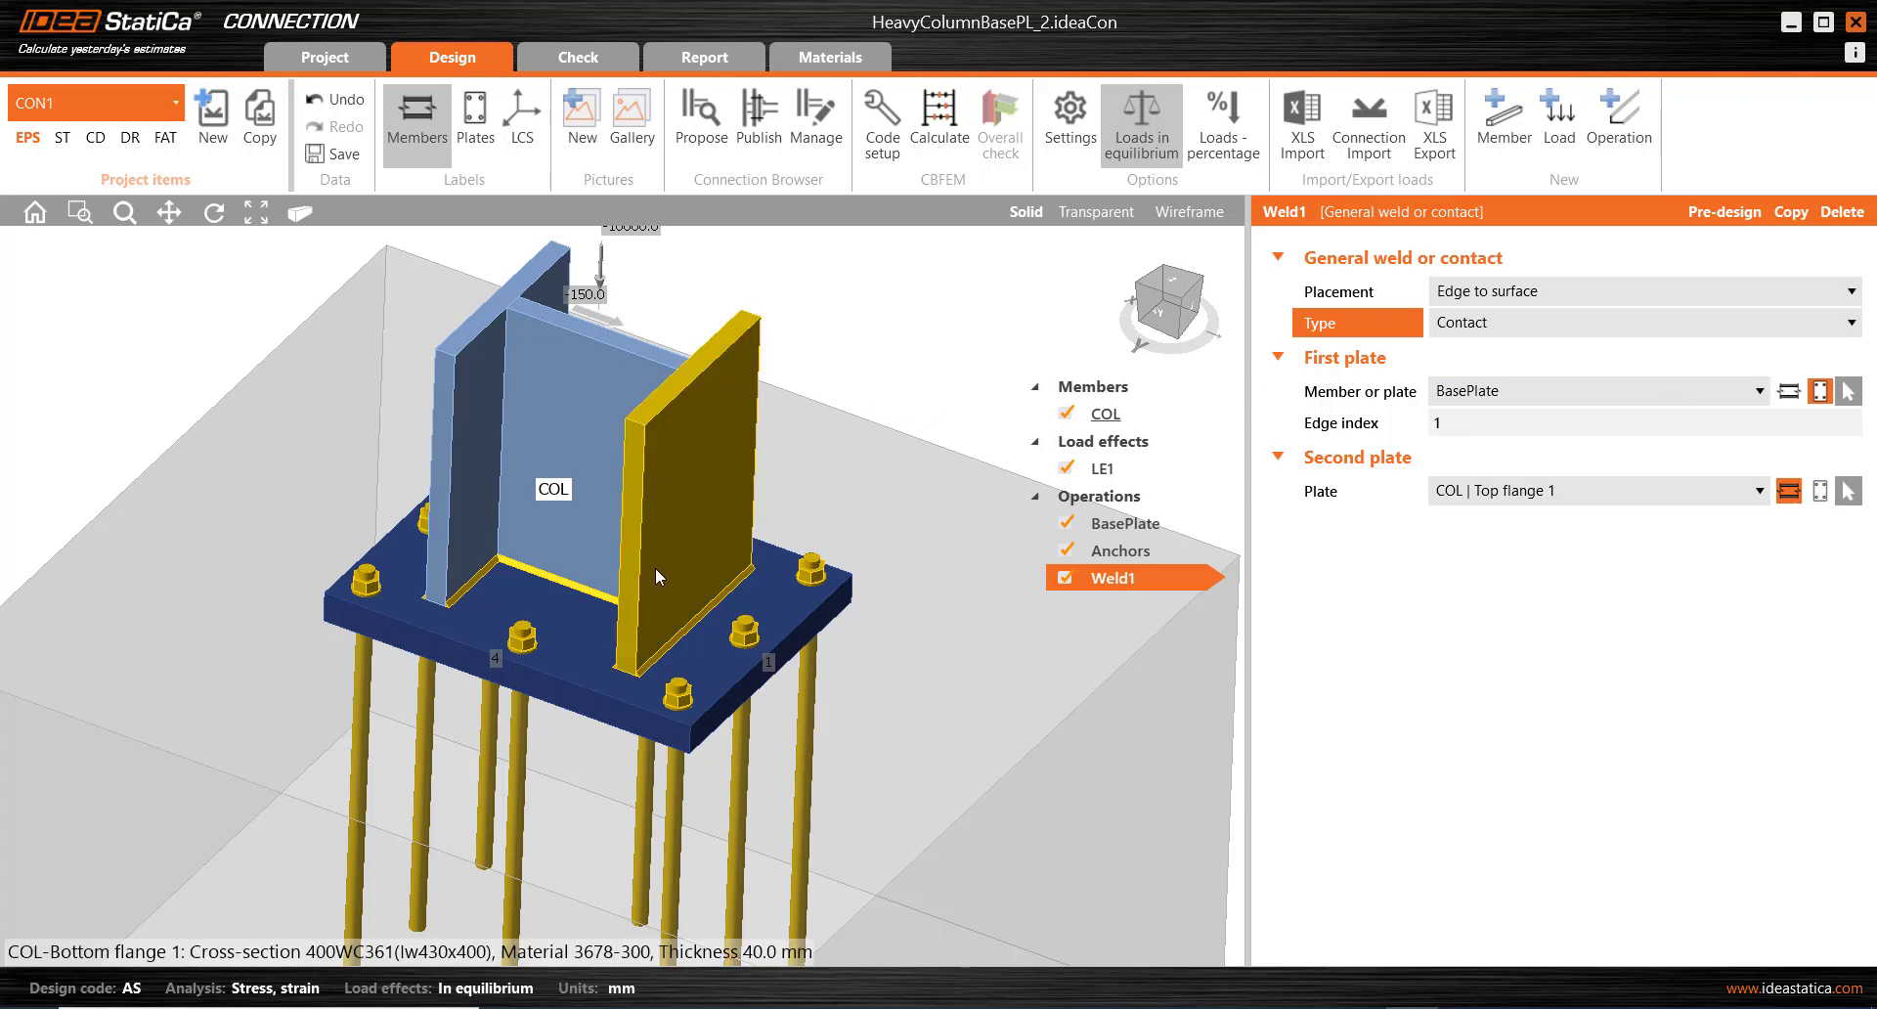
pyautogui.click(1790, 390)
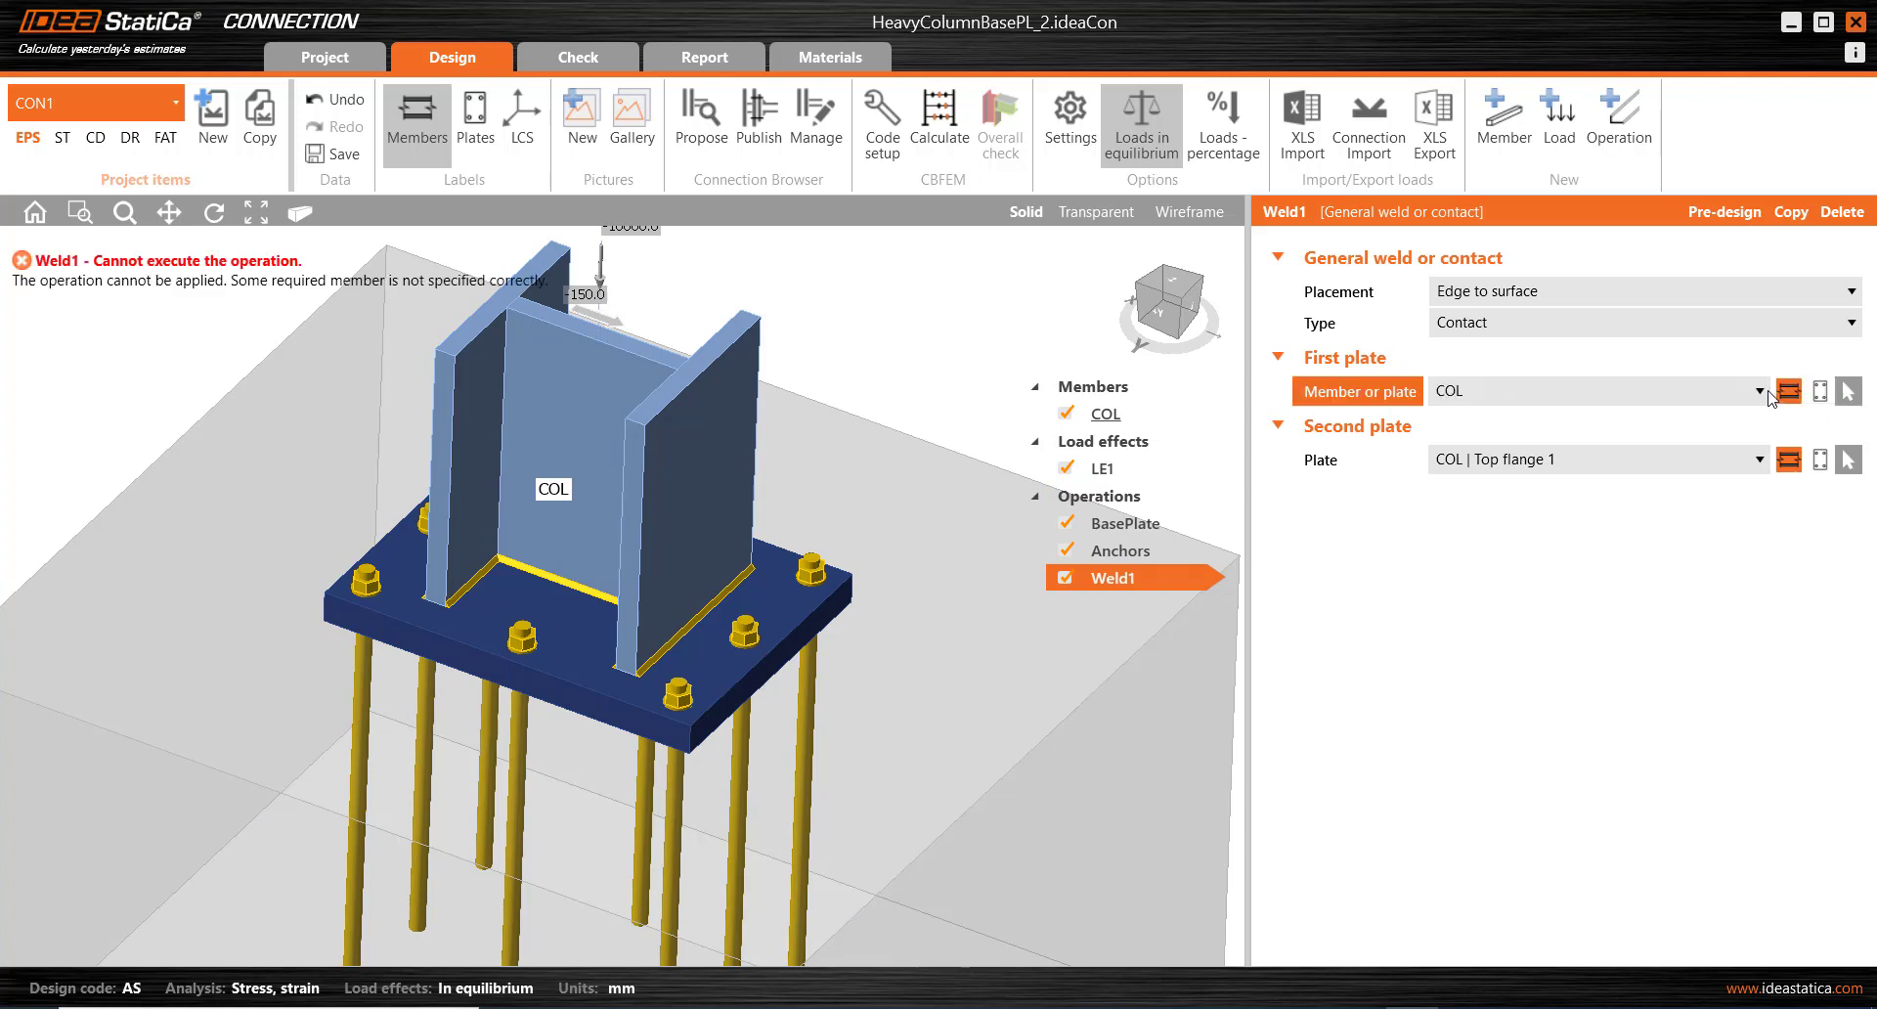
pyautogui.click(1767, 390)
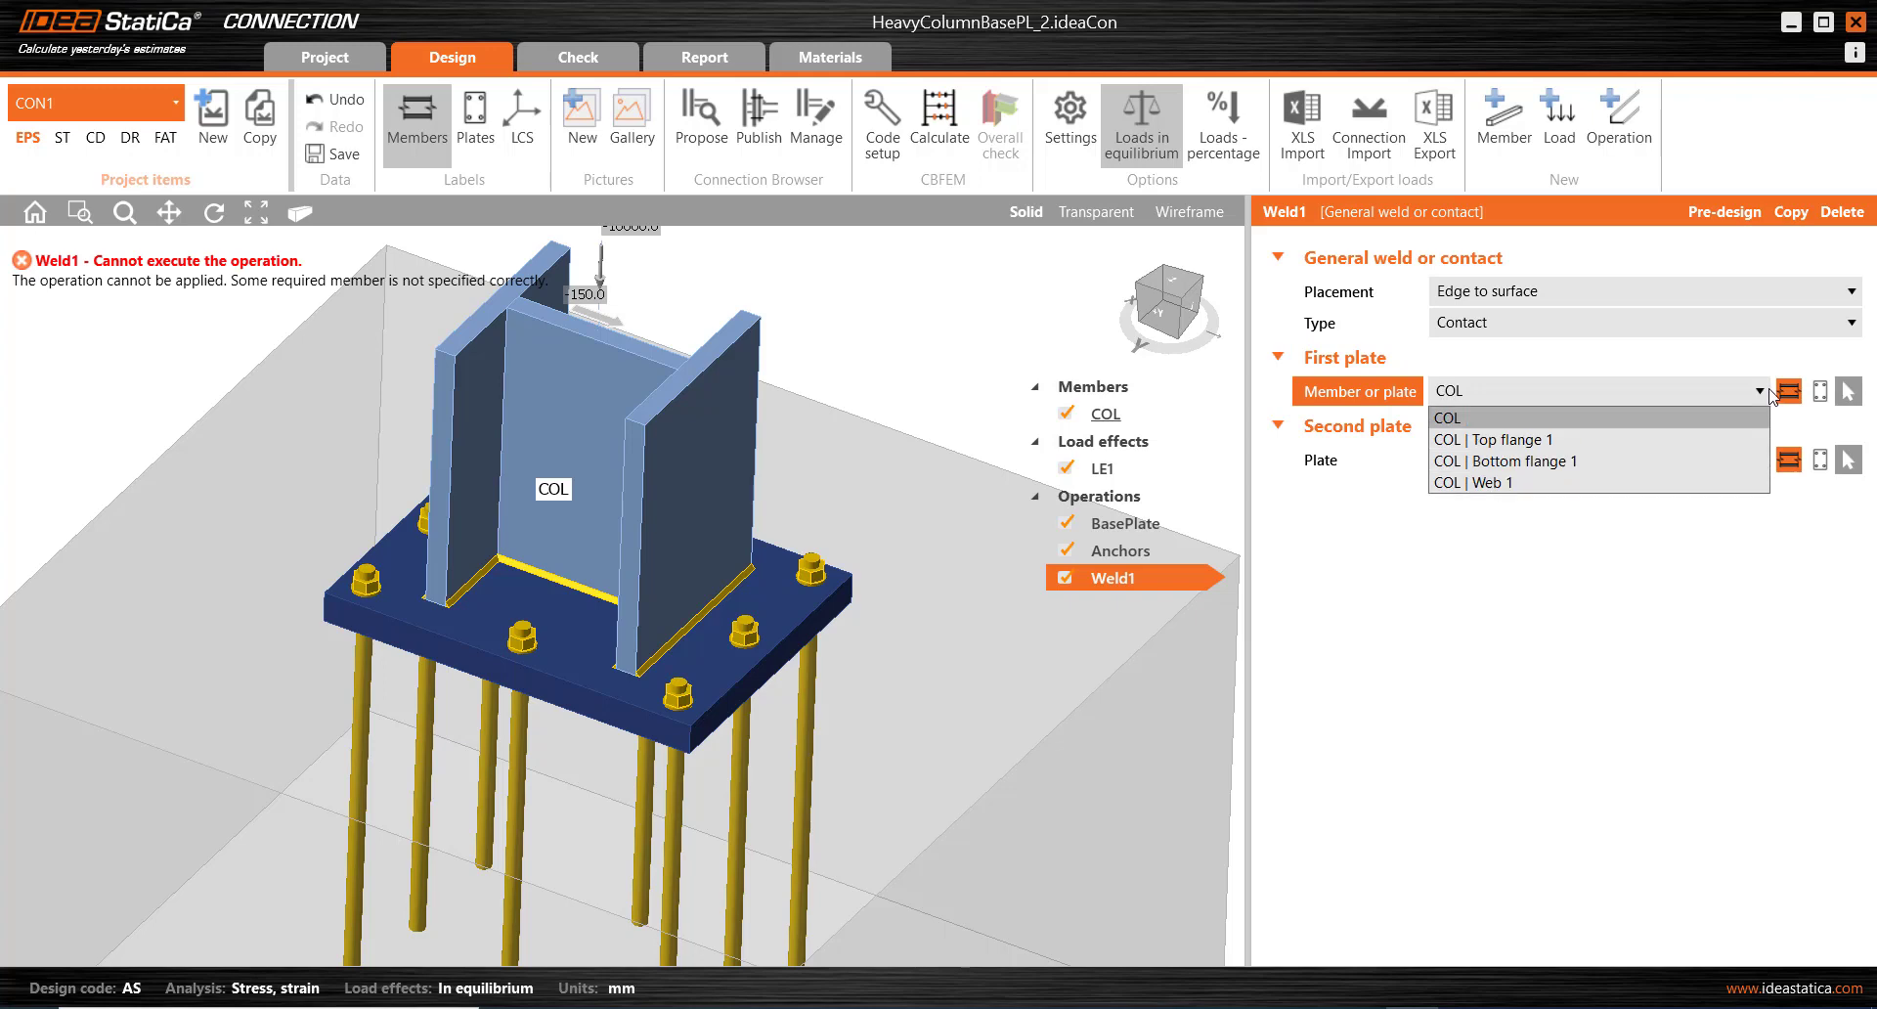
pyautogui.click(1772, 394)
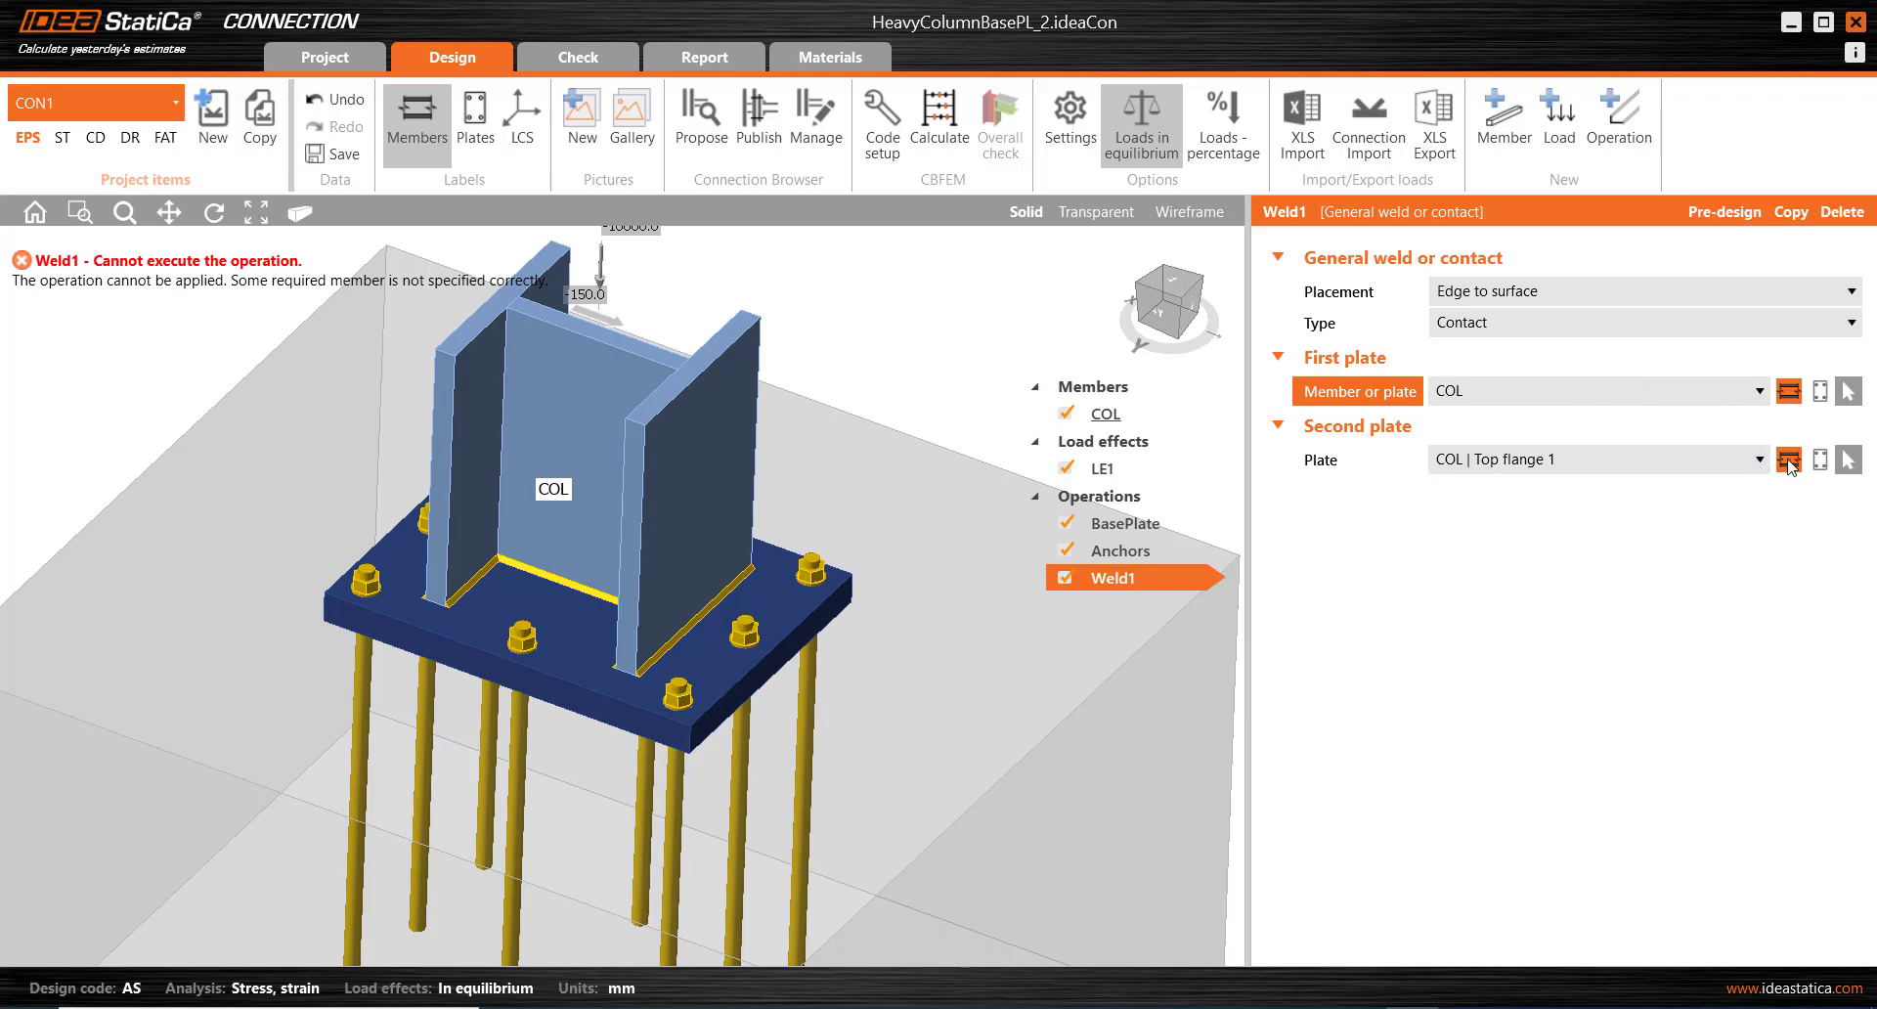
pyautogui.click(1820, 462)
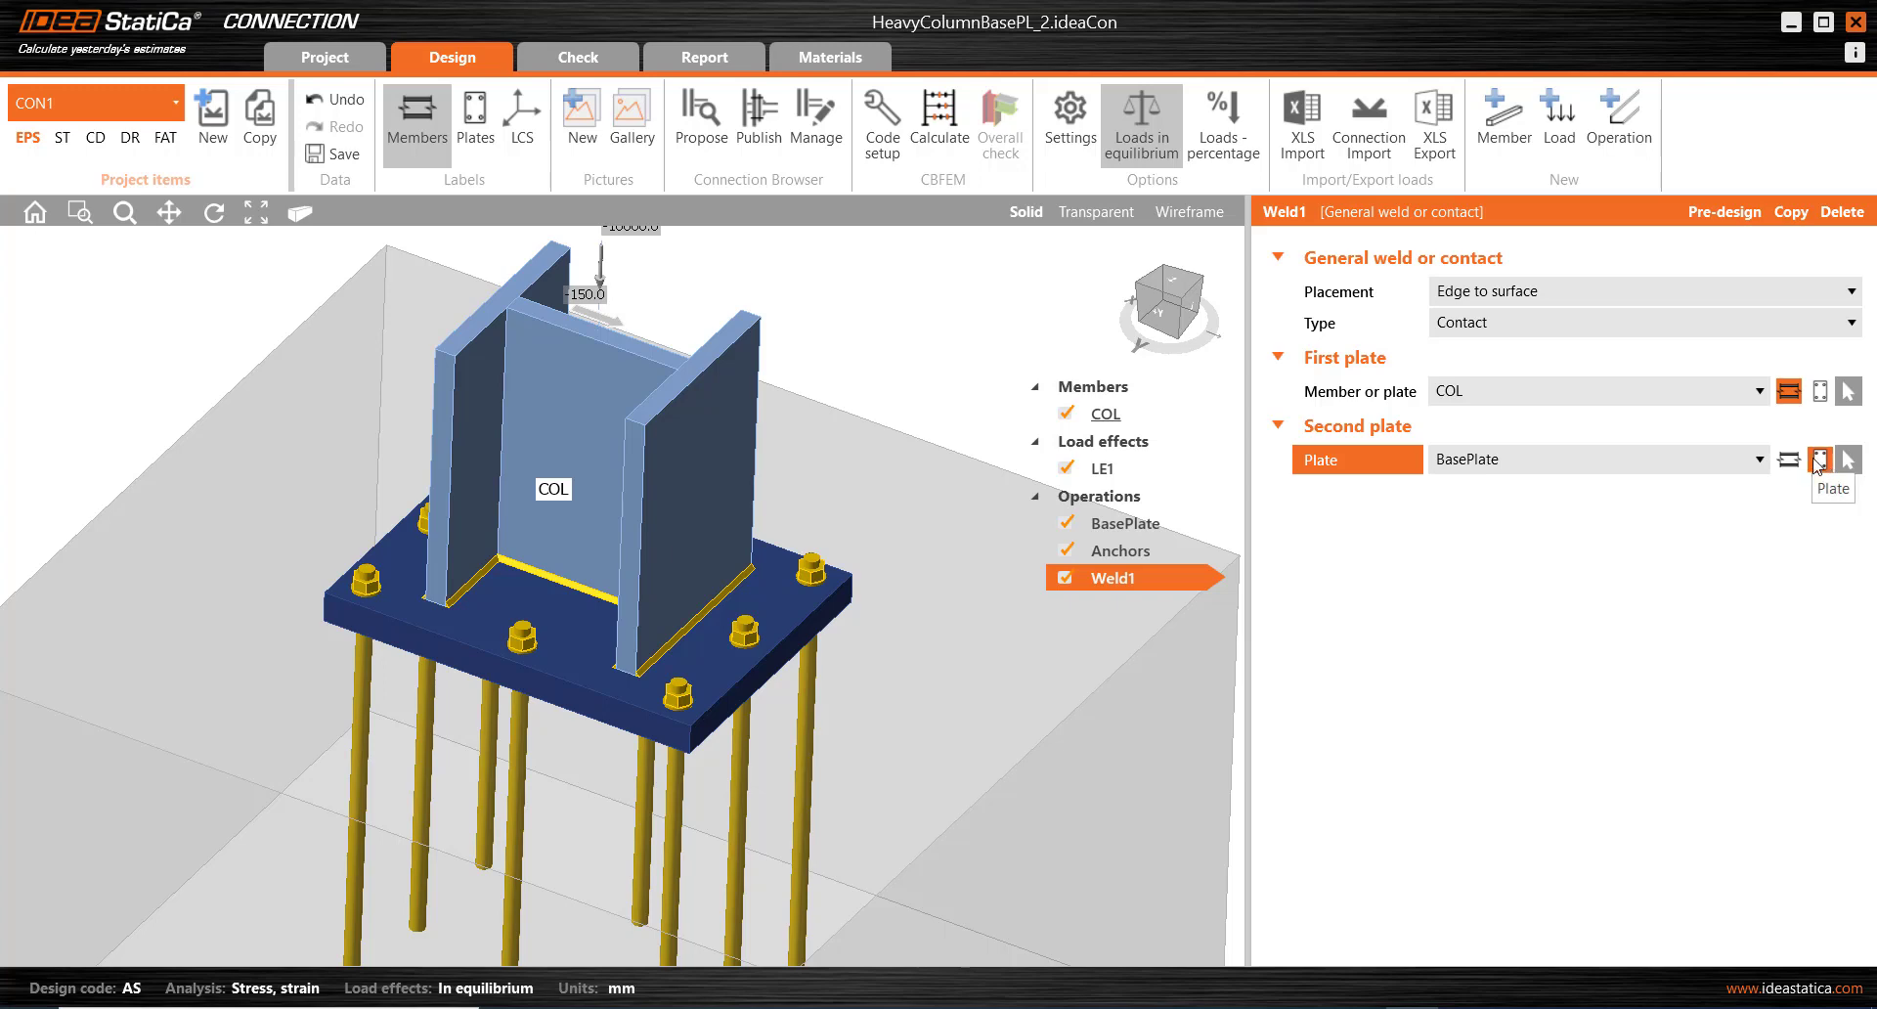
pyautogui.click(1760, 460)
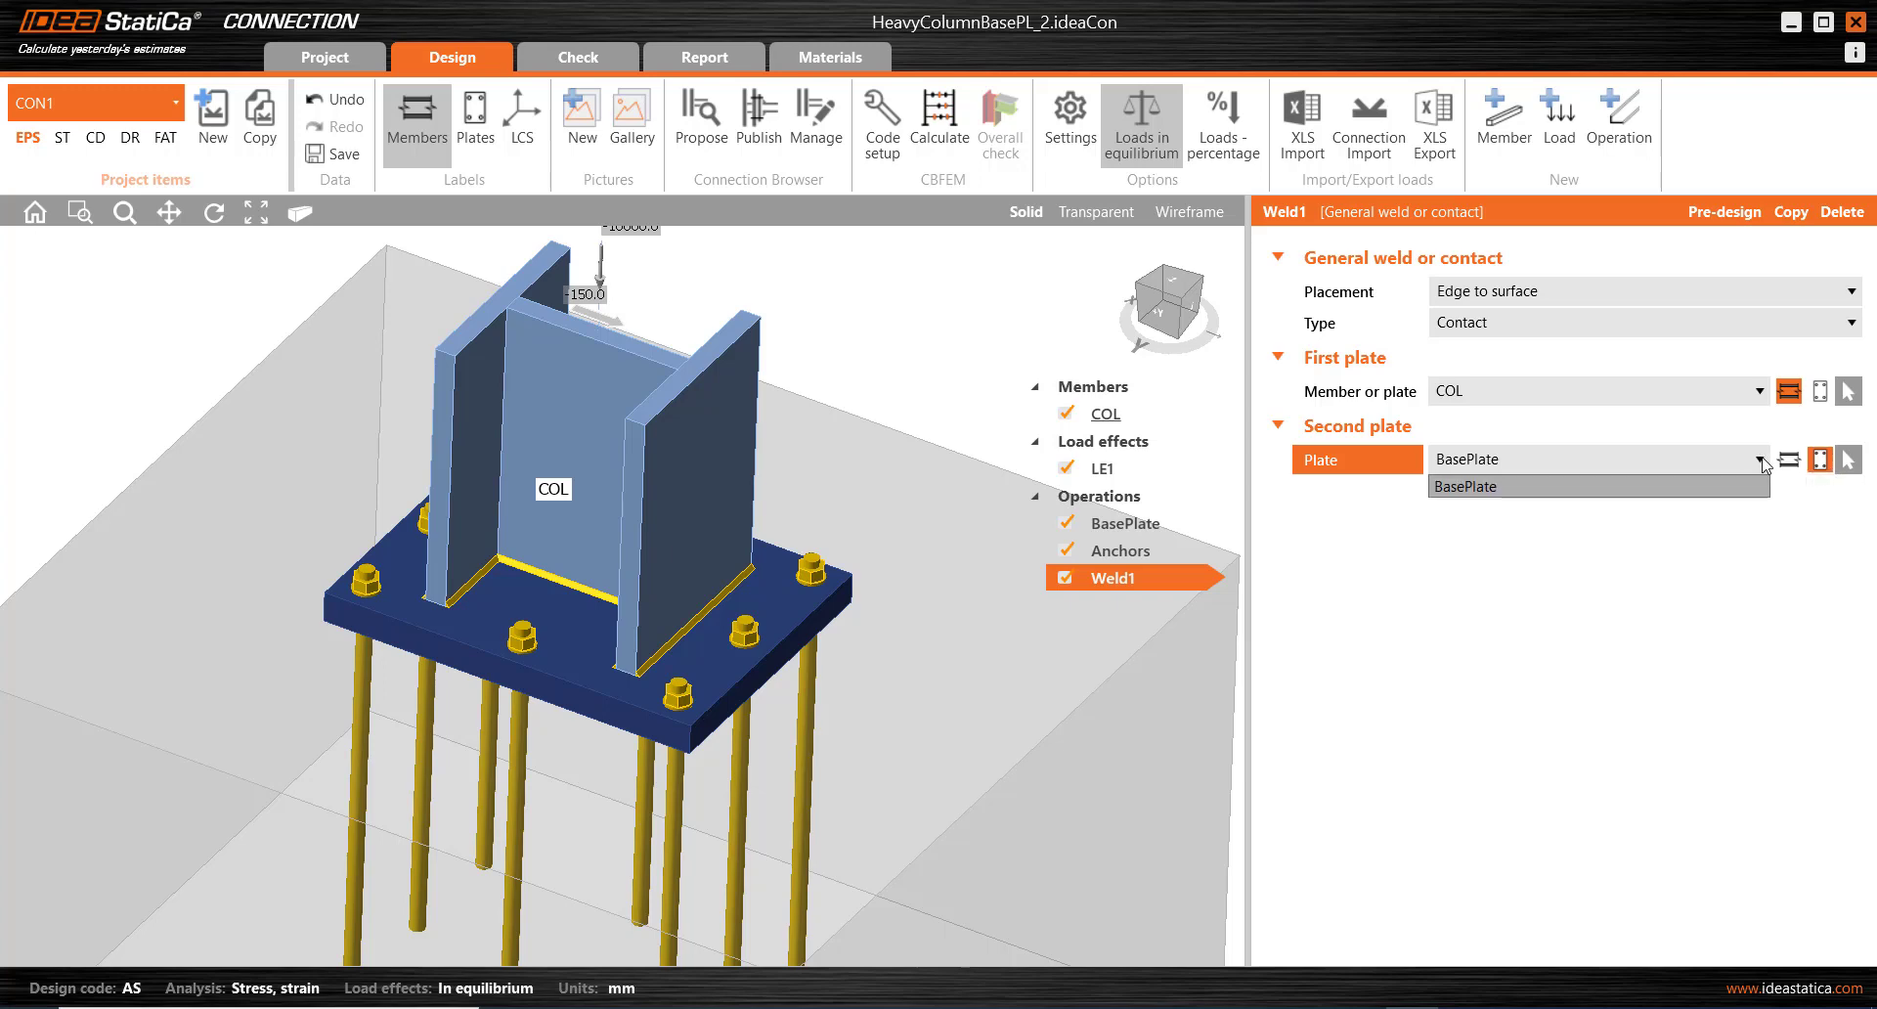
pyautogui.click(1670, 486)
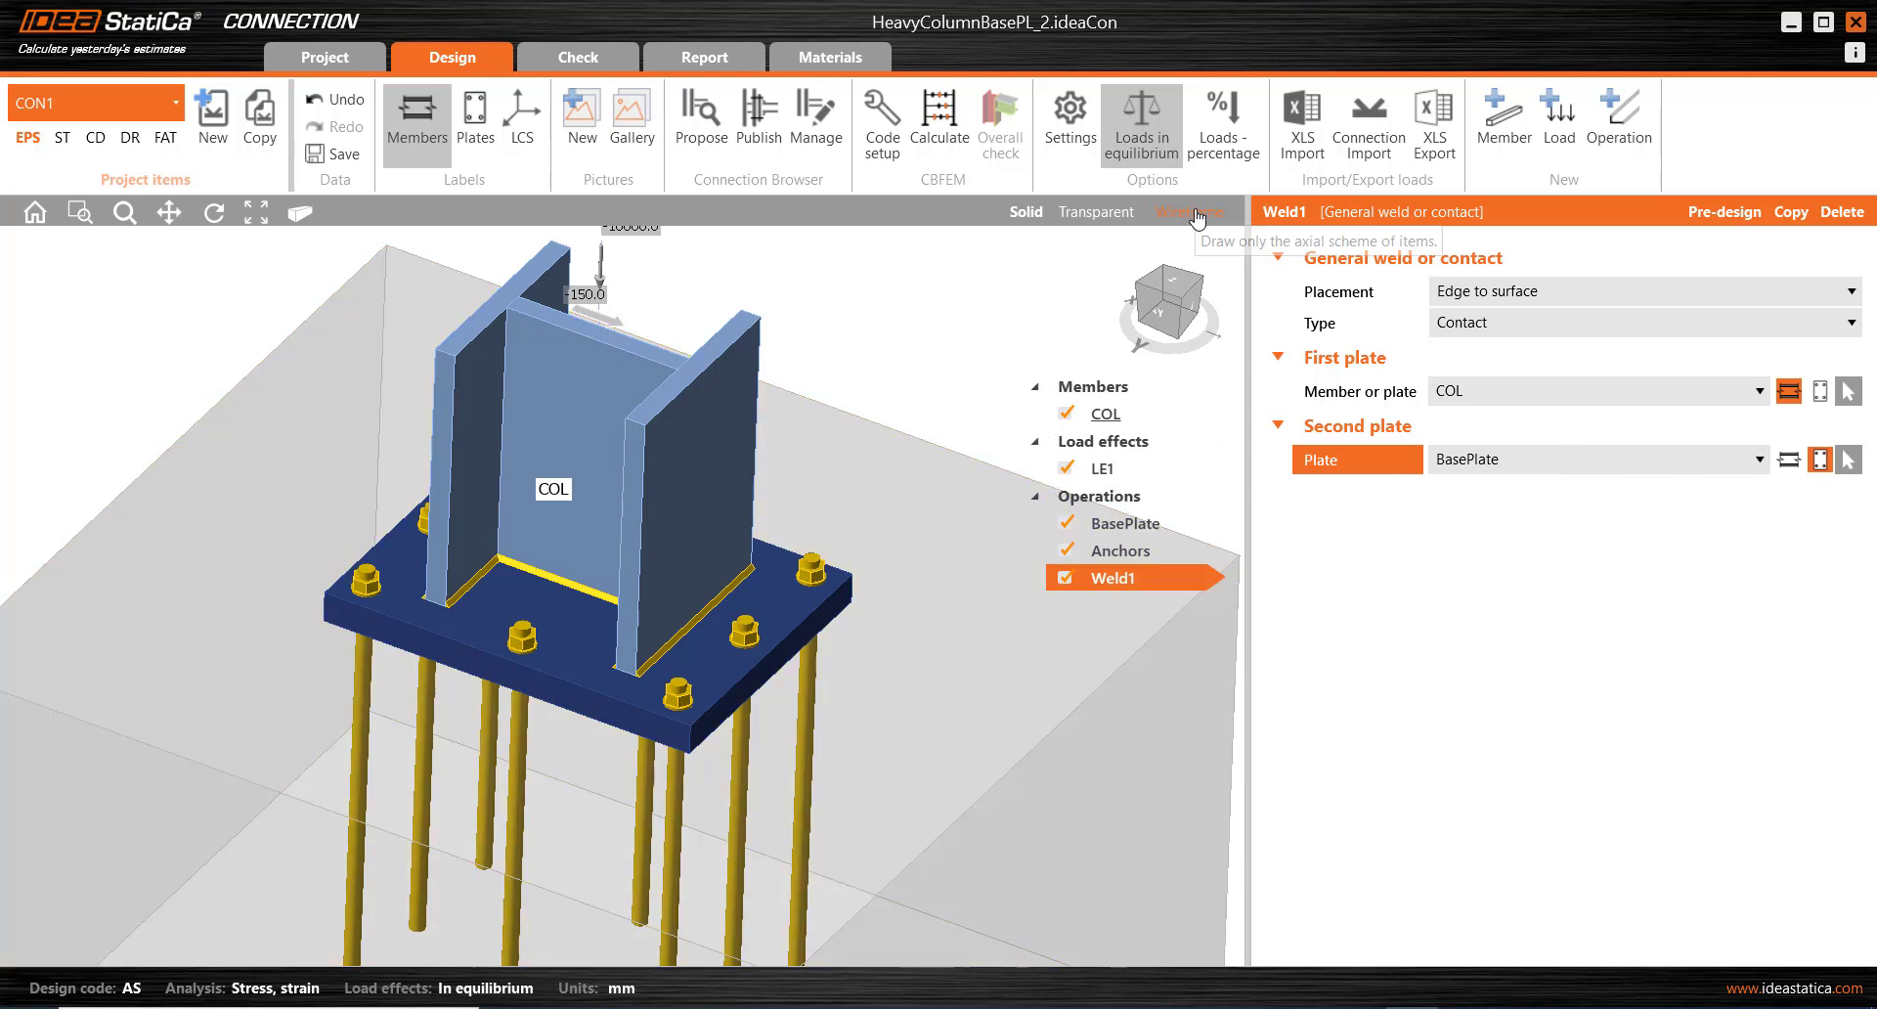
# Switch the model to Transparent and zoom, pan and orbit to inspect the contact under the column.
pyautogui.click(1124, 215)
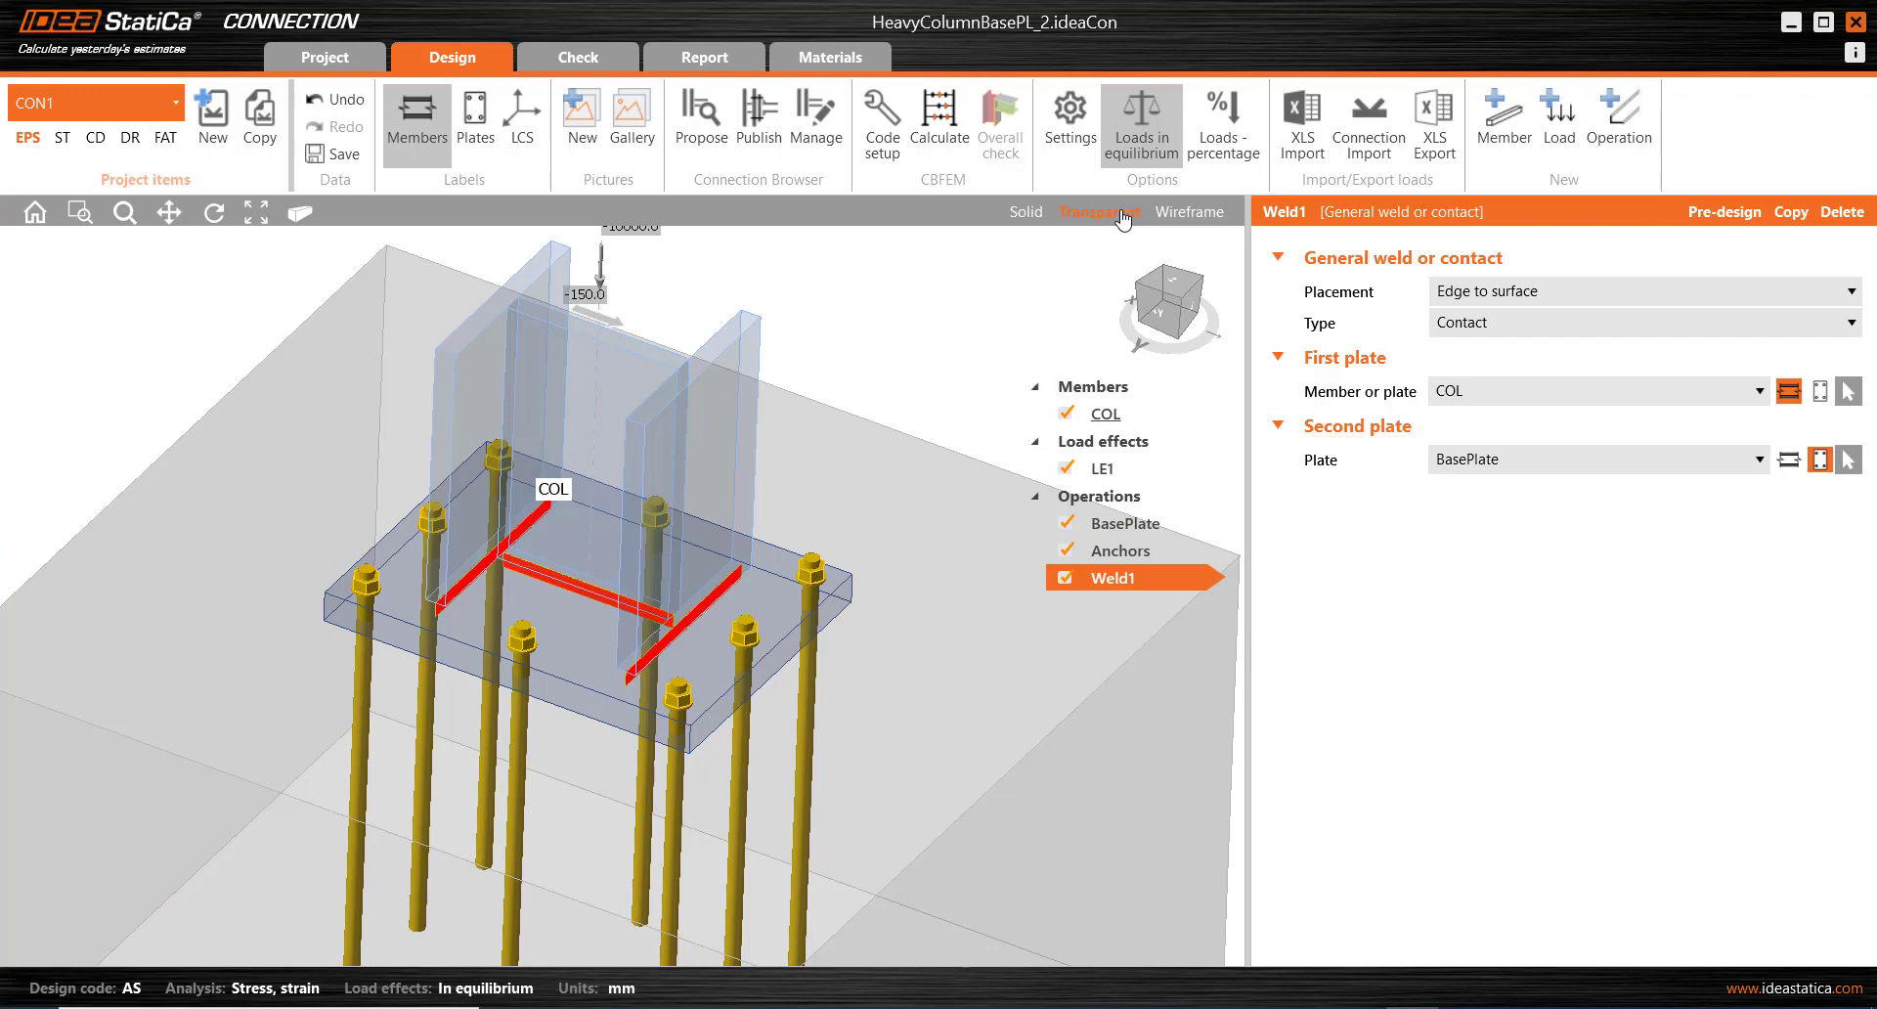
pyautogui.scroll(4, 665, 650)
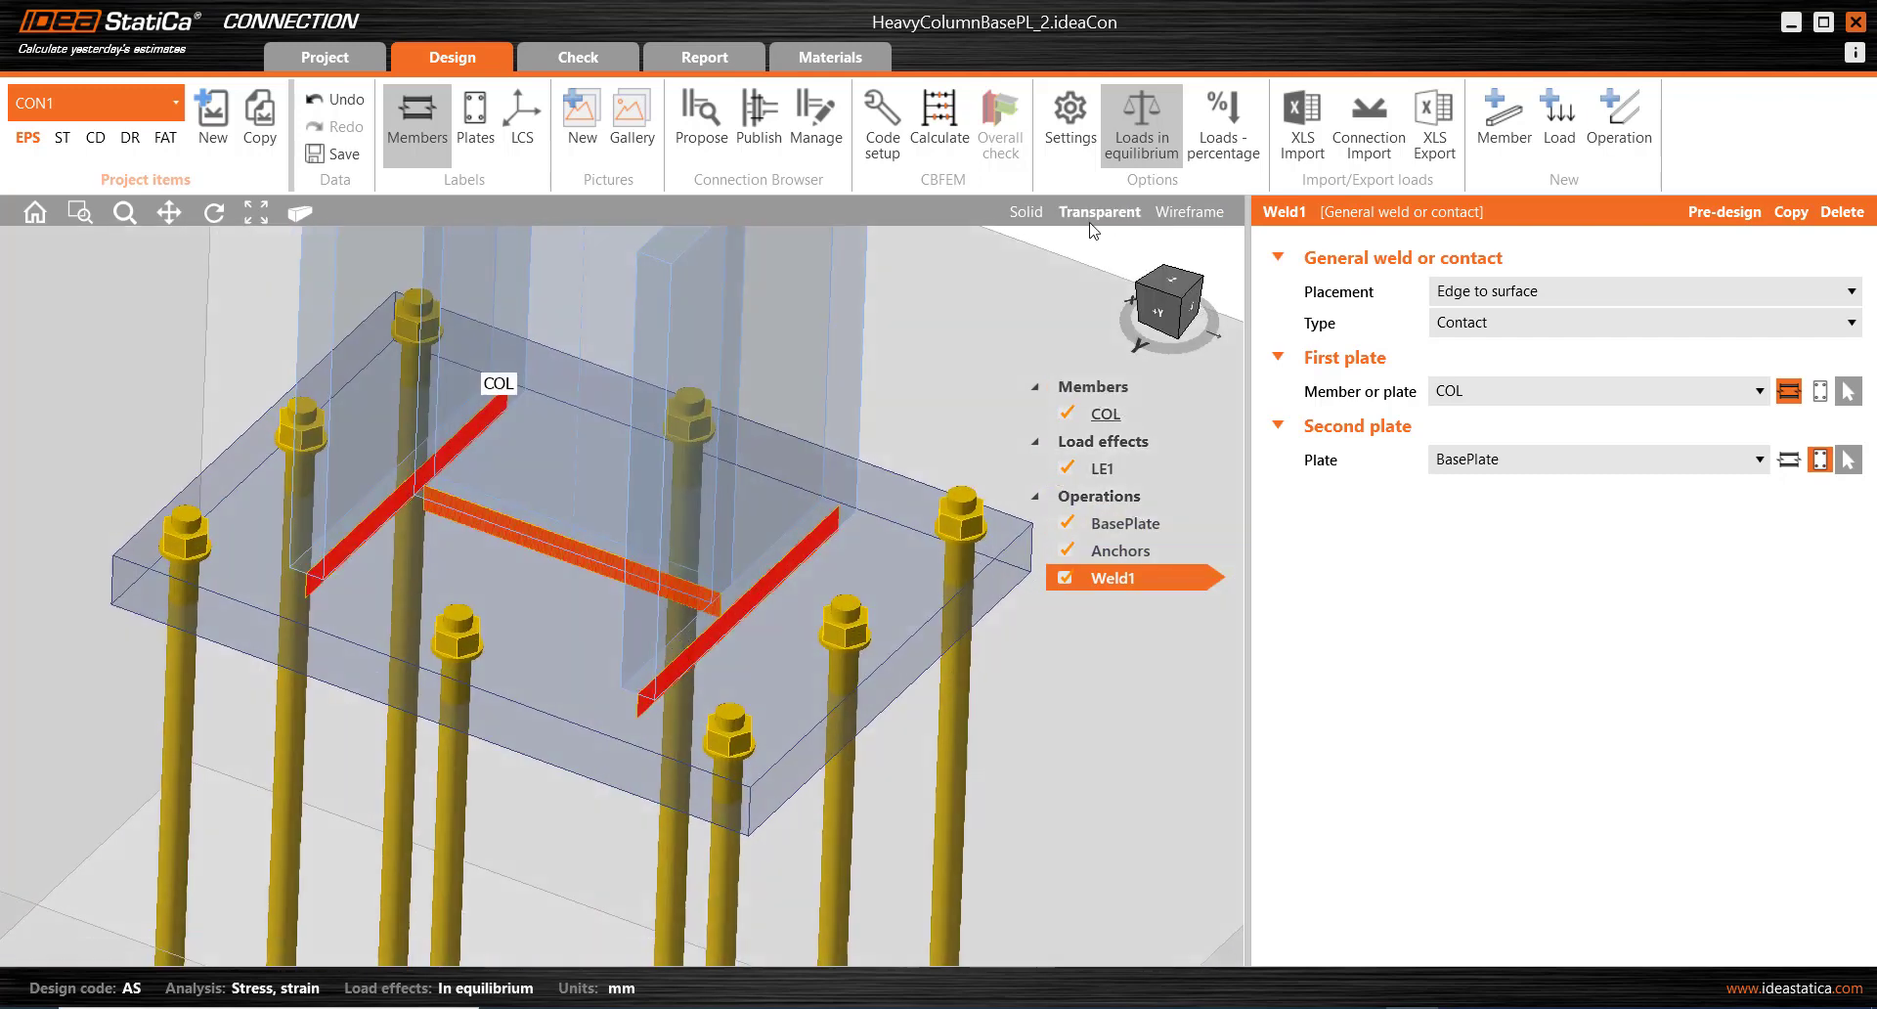
pyautogui.moveTo(816, 684); pyautogui.dragTo(711, 627, button='middle')
pyautogui.moveTo(711, 627); pyautogui.dragTo(745, 682, button='right')
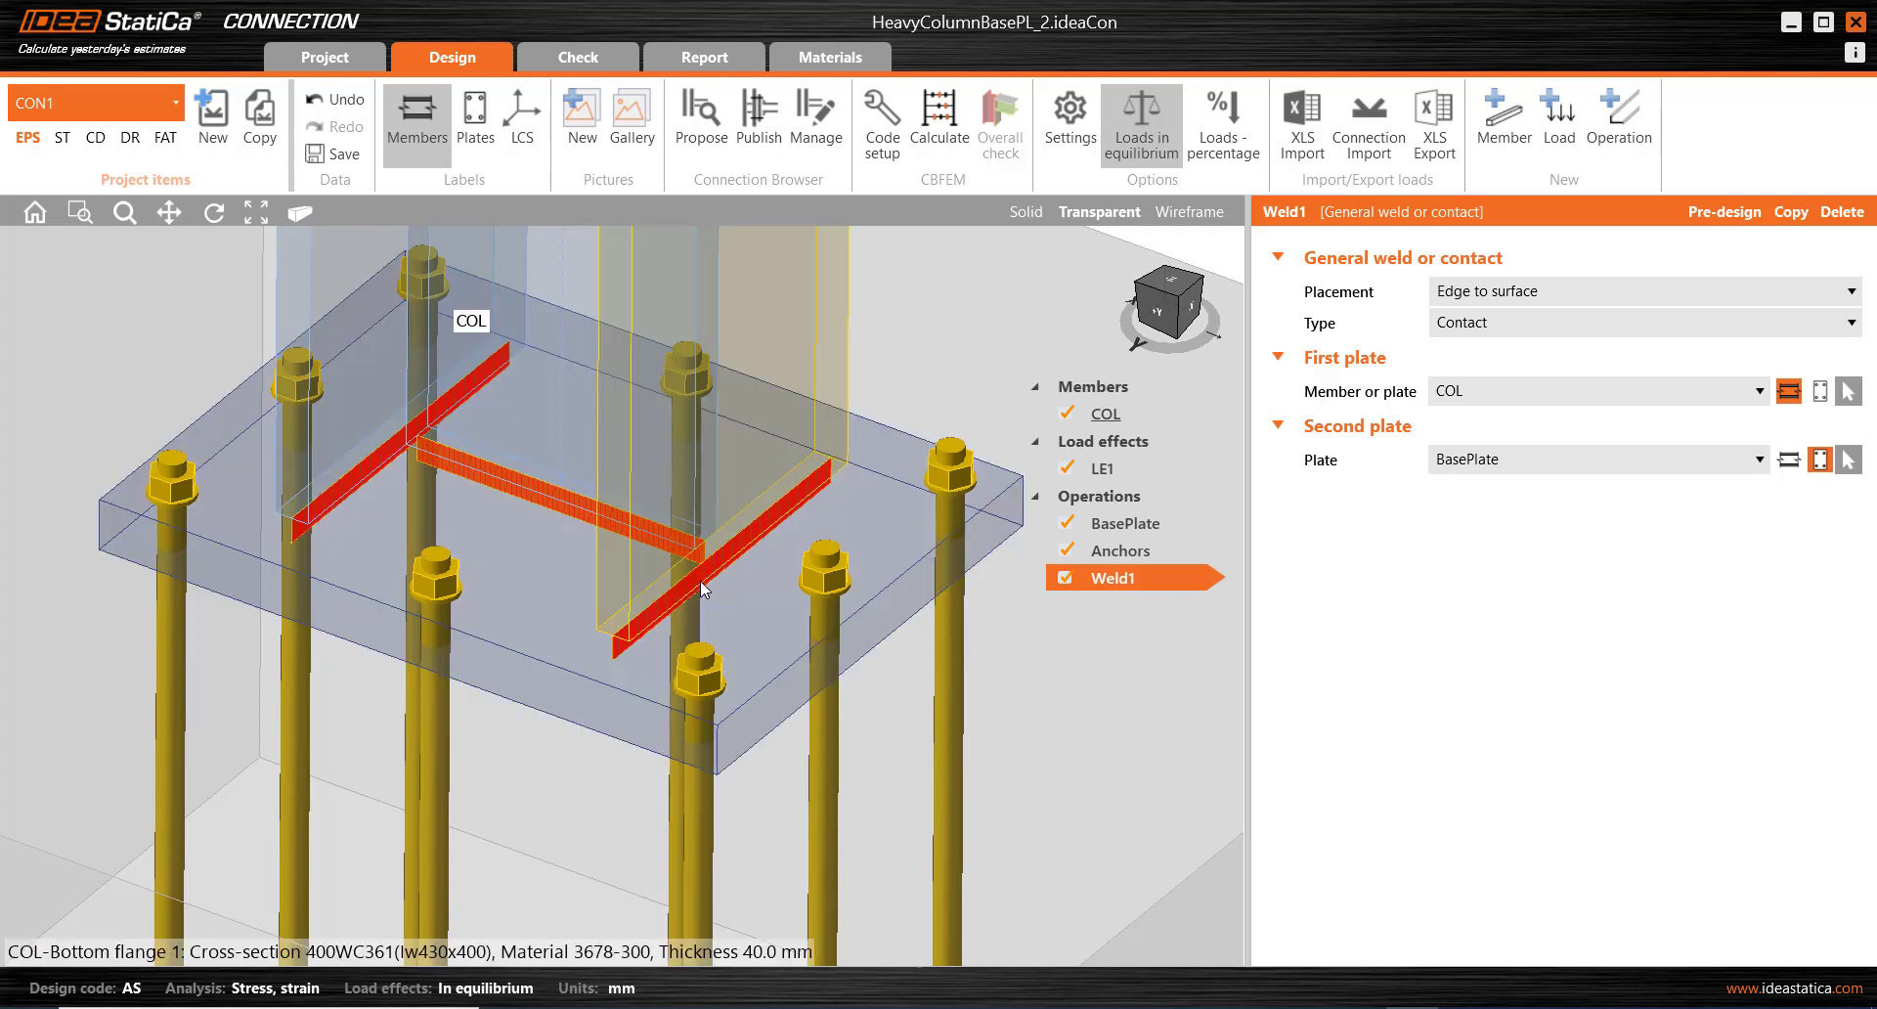
pyautogui.moveTo(770, 678)
pyautogui.mouseDown(button='right')
pyautogui.moveTo(748, 663)
pyautogui.moveTo(764, 672)
pyautogui.mouseUp(button='right')
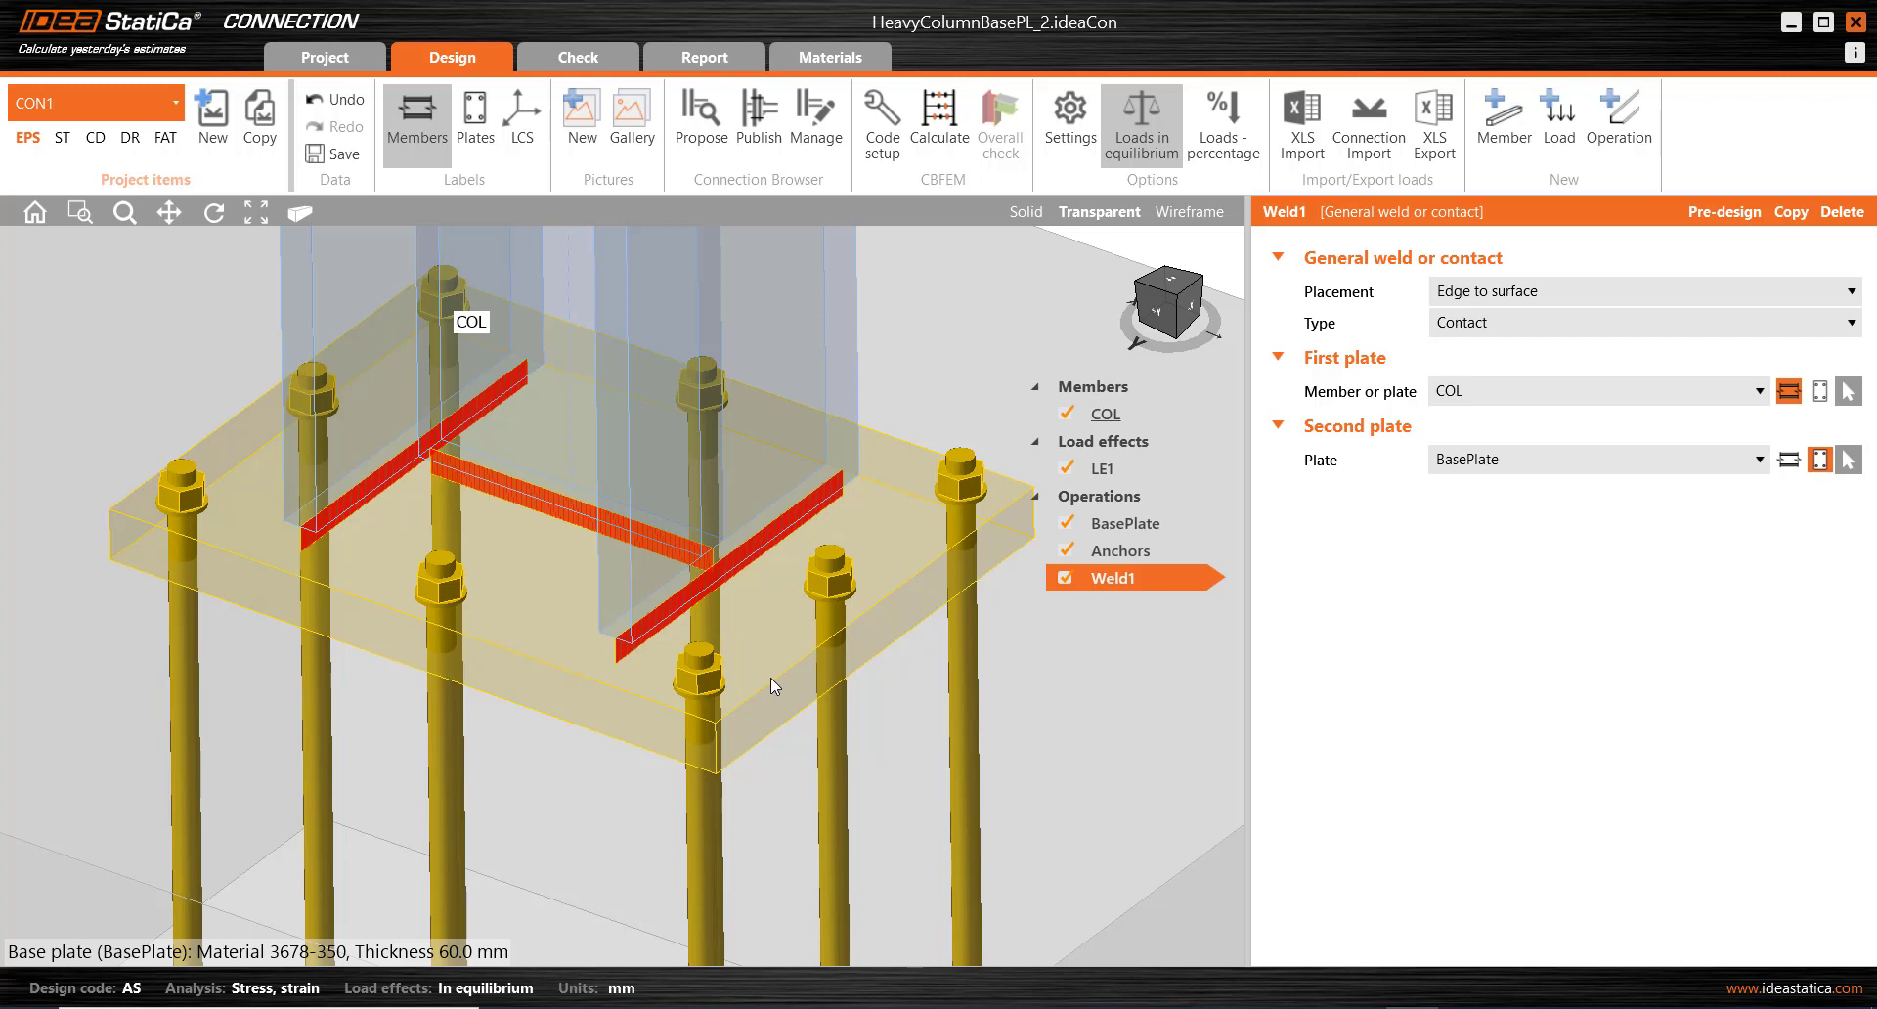
# Select load effect LE1, return the model to Solid display and orbit it.
pyautogui.click(1106, 469)
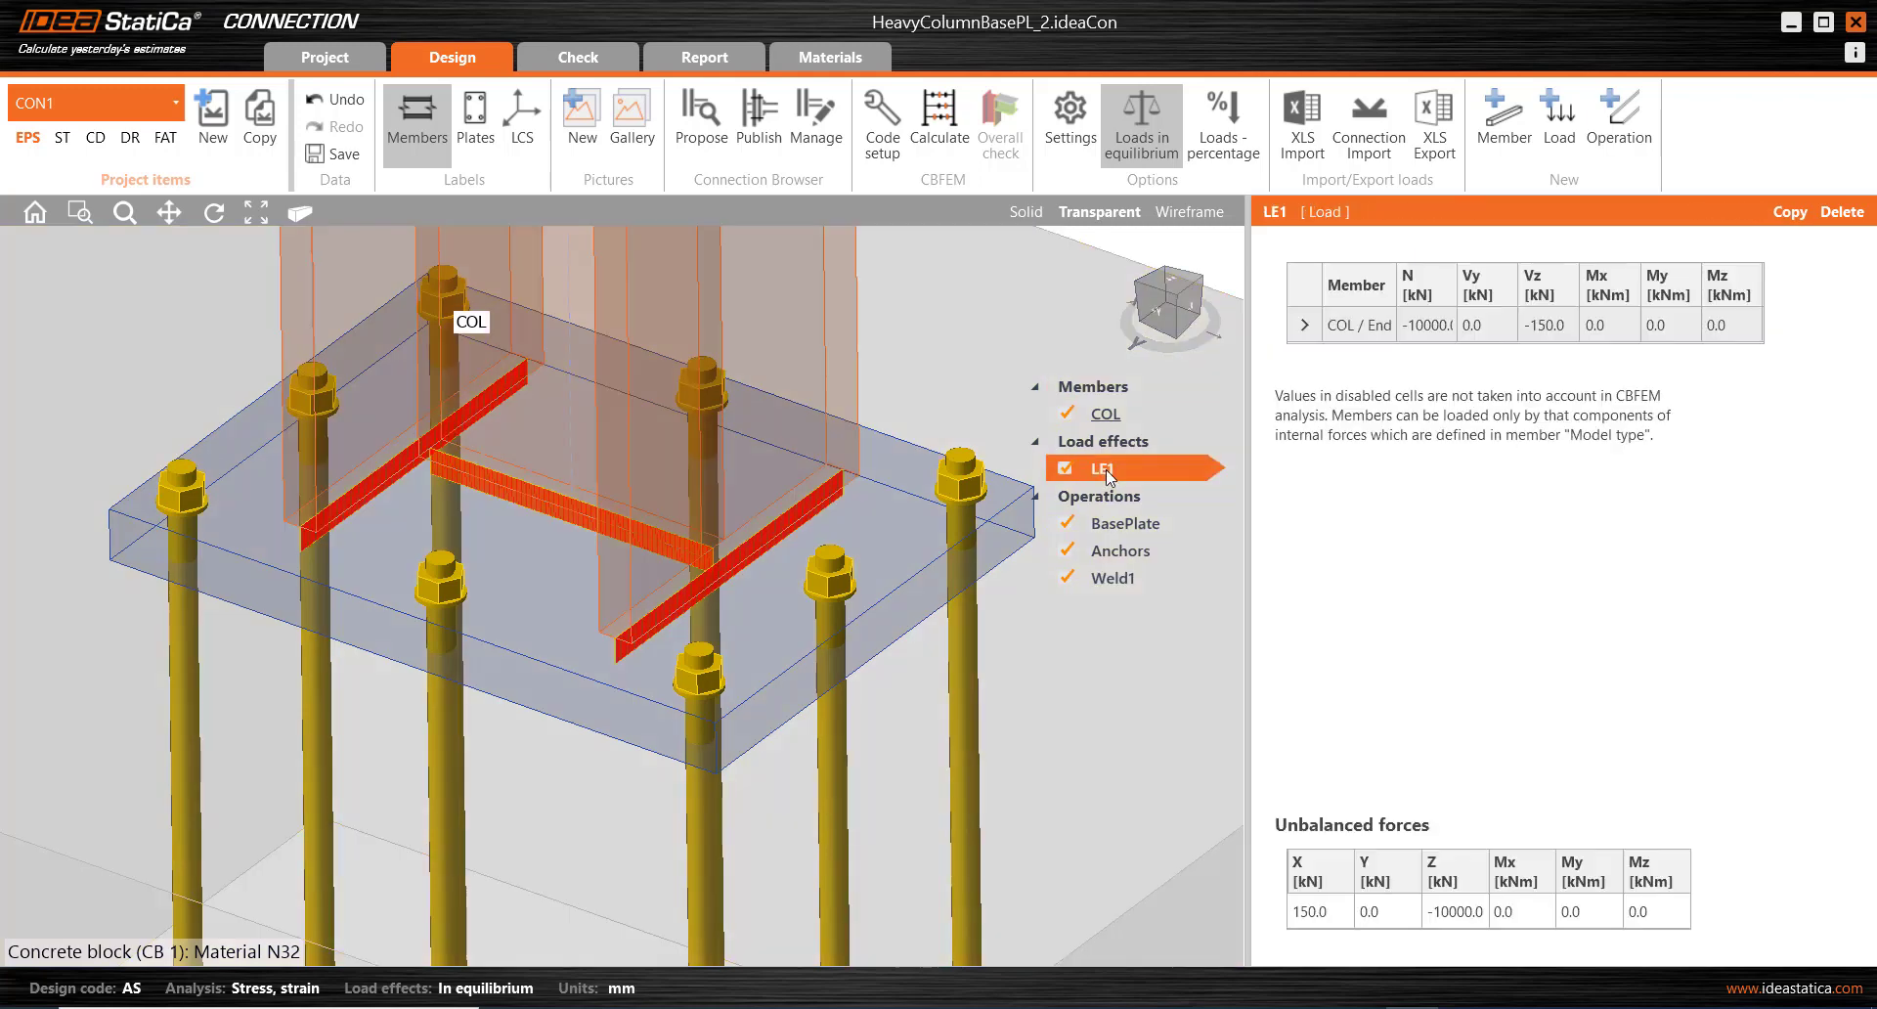
pyautogui.click(1017, 211)
pyautogui.moveTo(871, 448); pyautogui.dragTo(696, 503, button='right')
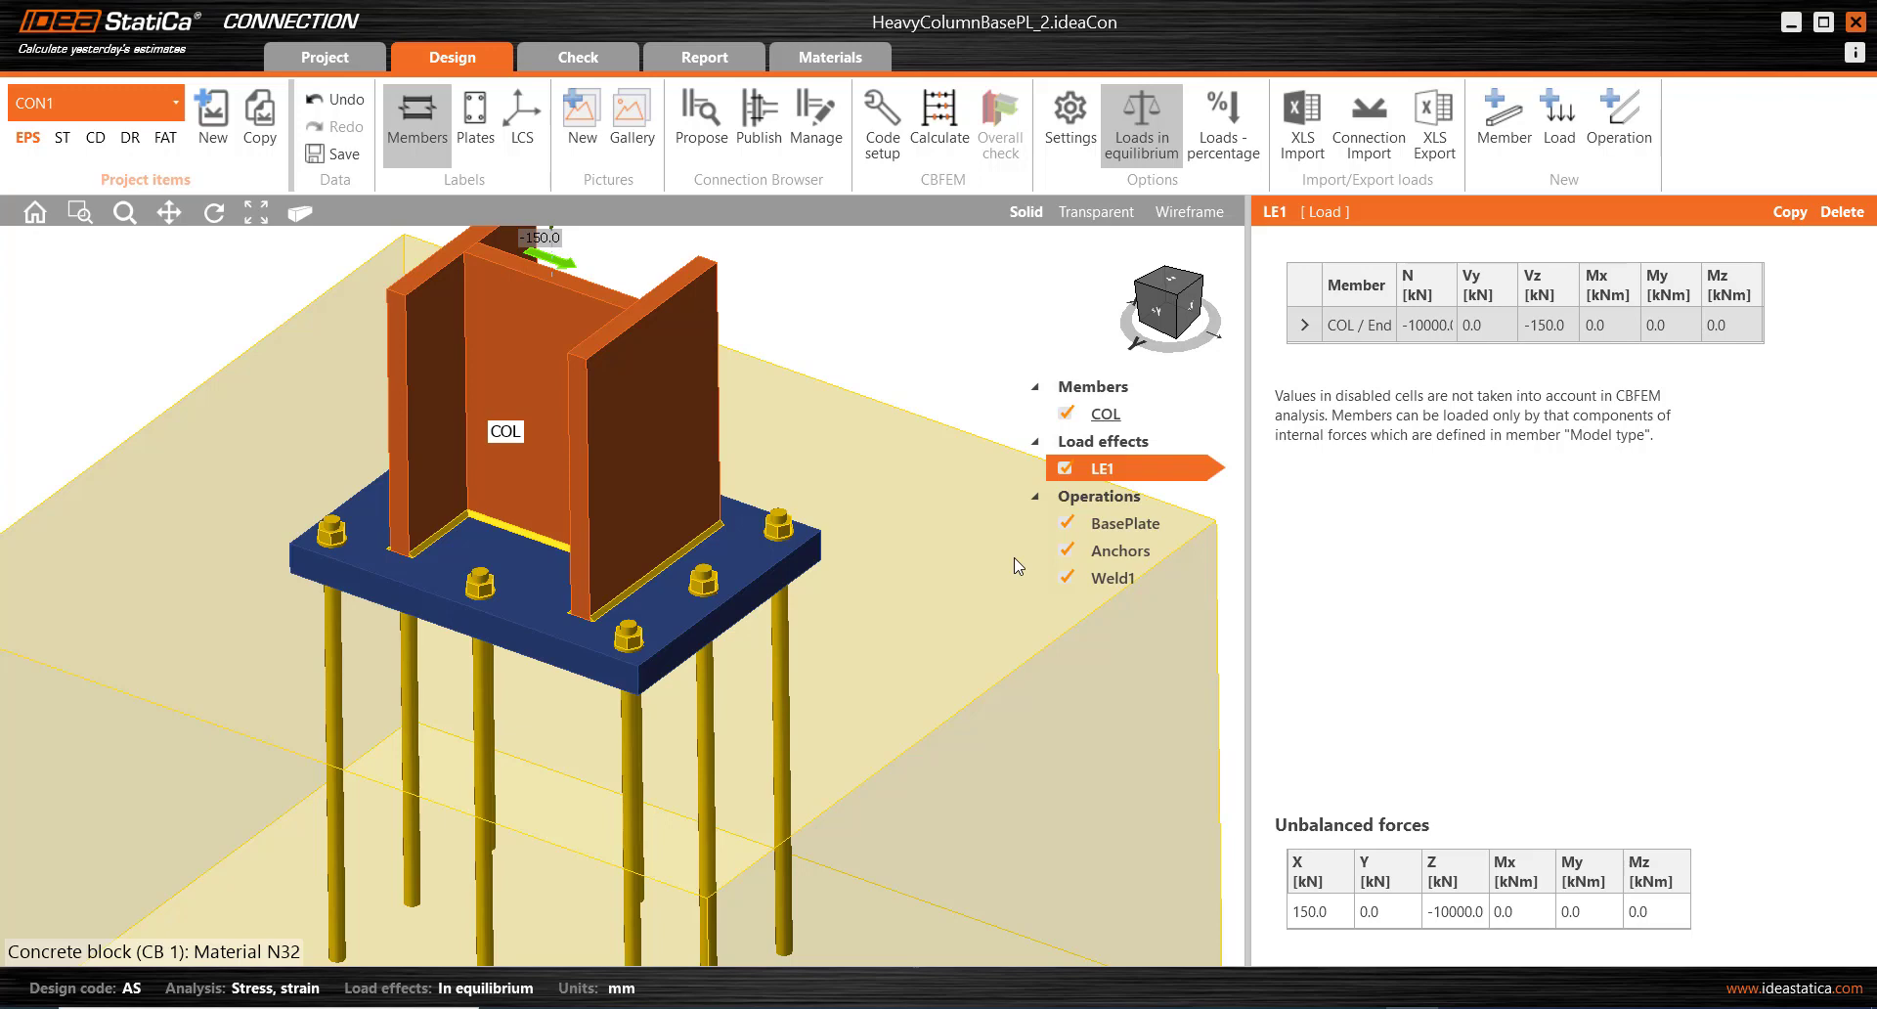
# Copy LE1 into a new load effect and set its COL shear Vz to 0.
pyautogui.rightClick(1106, 473)
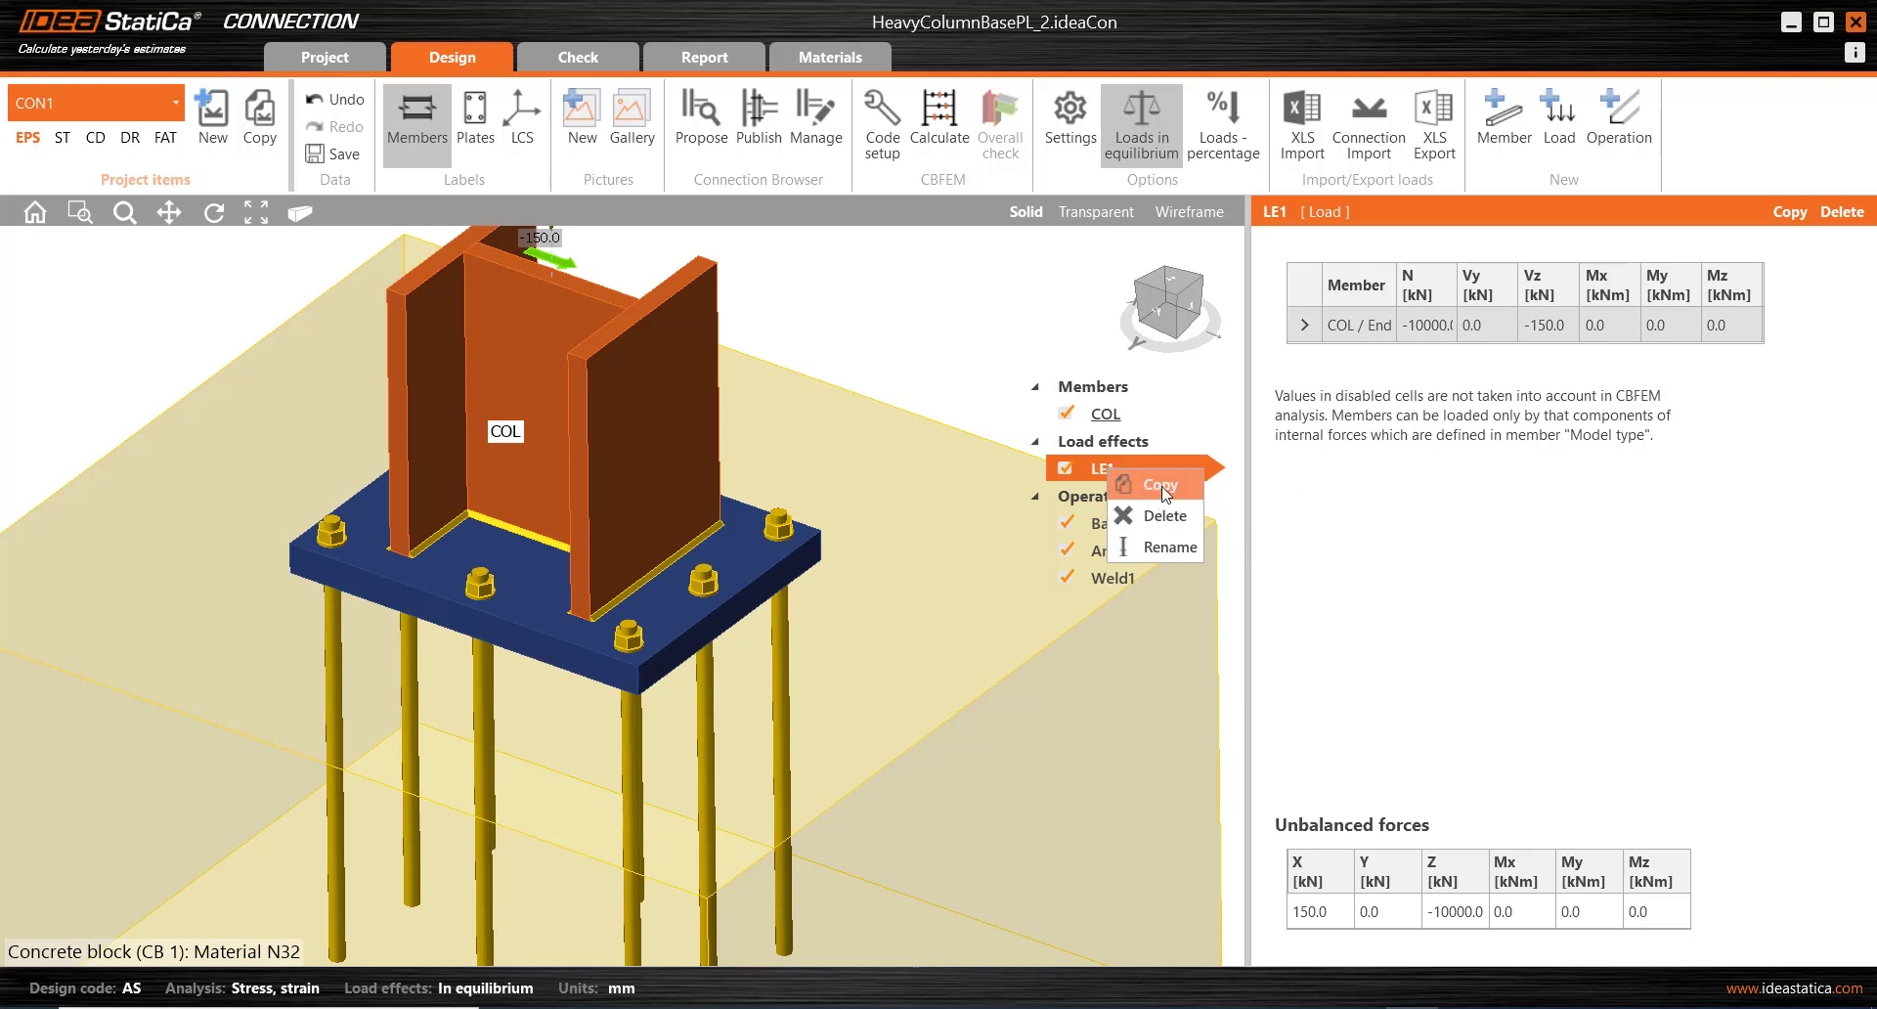
pyautogui.click(1162, 486)
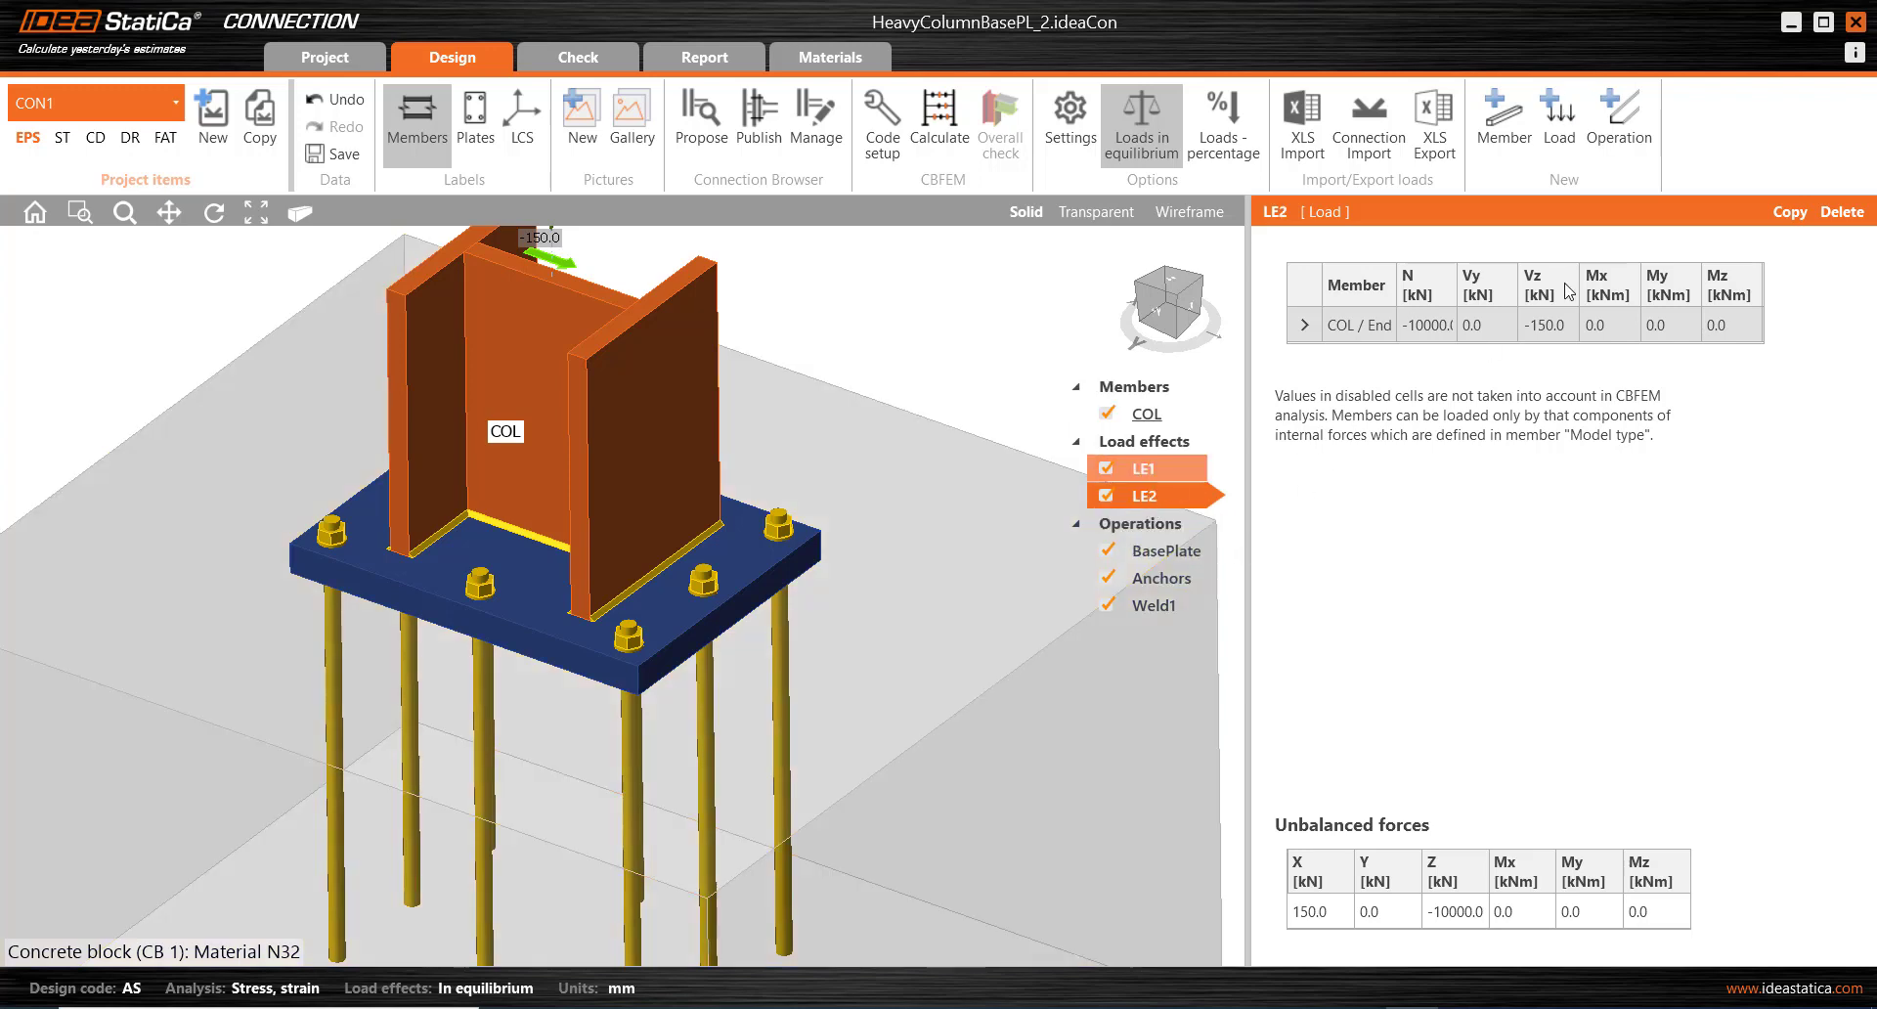
pyautogui.click(1428, 332)
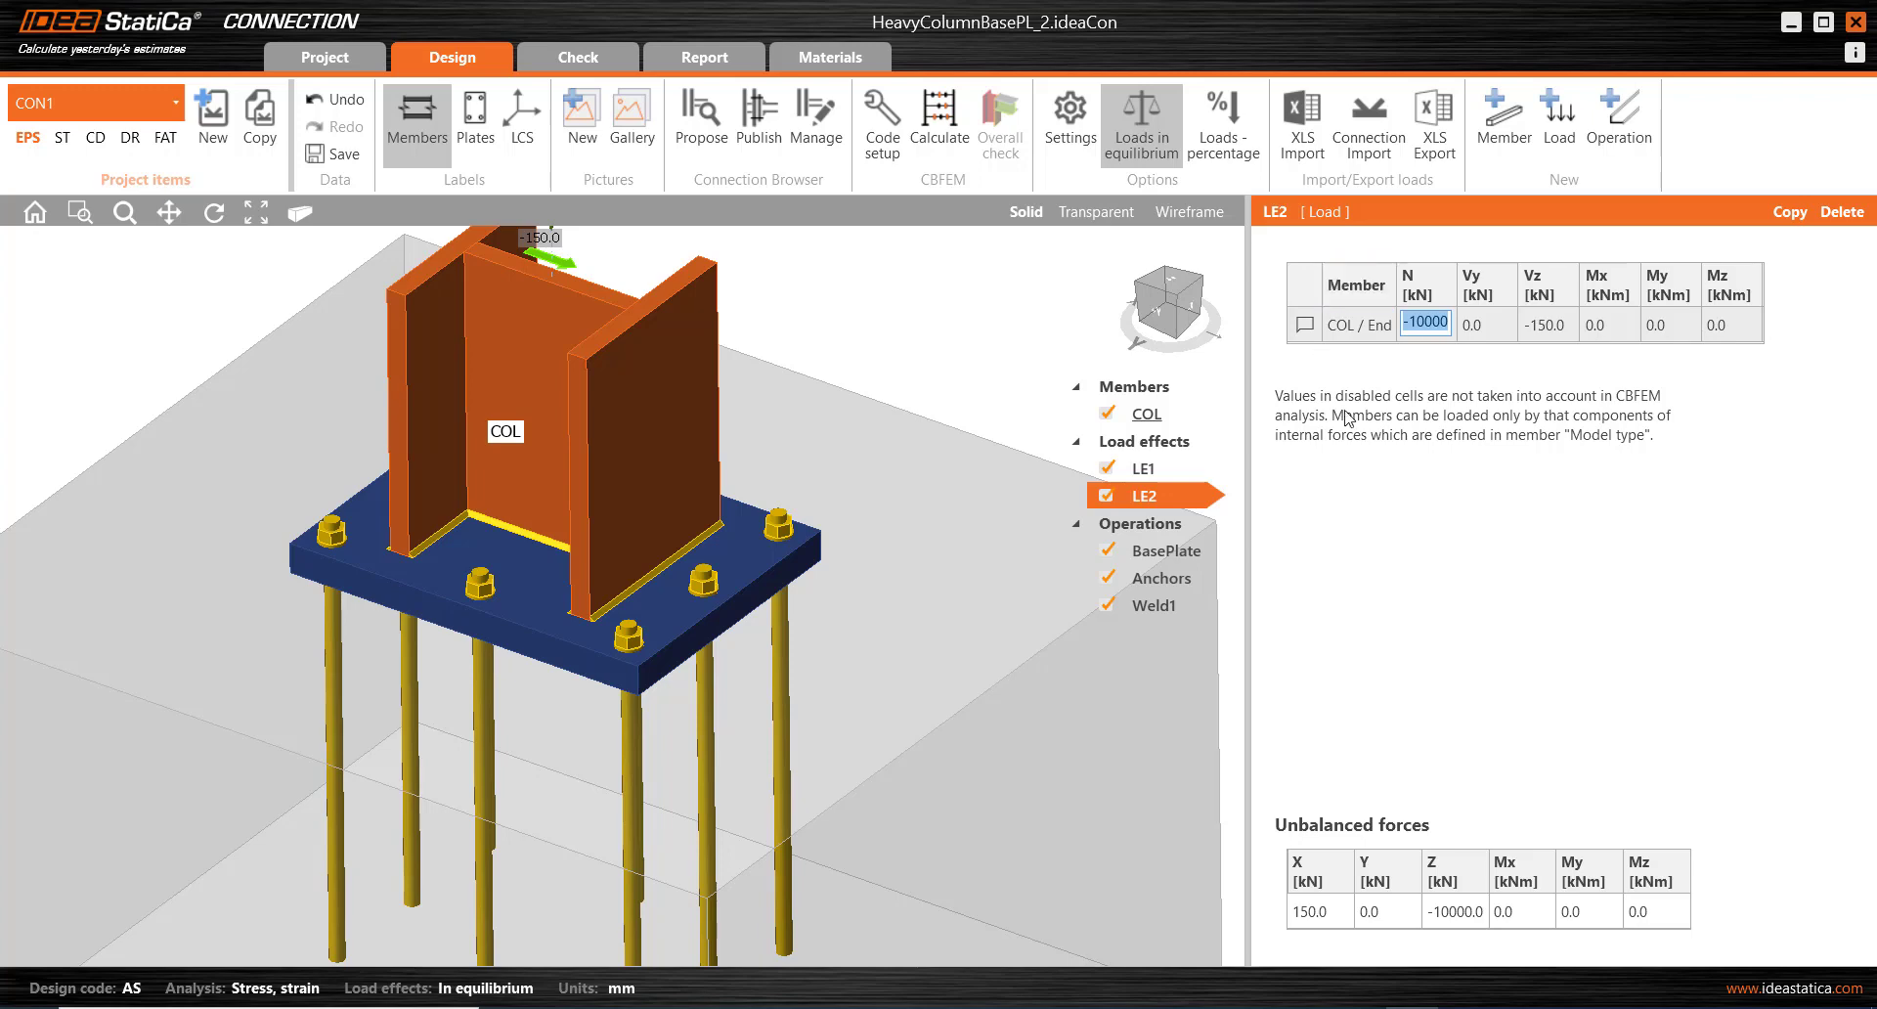
pyautogui.click(1569, 328)
pyautogui.write('0')
pyautogui.press('Tab')
pyautogui.click(1436, 330)
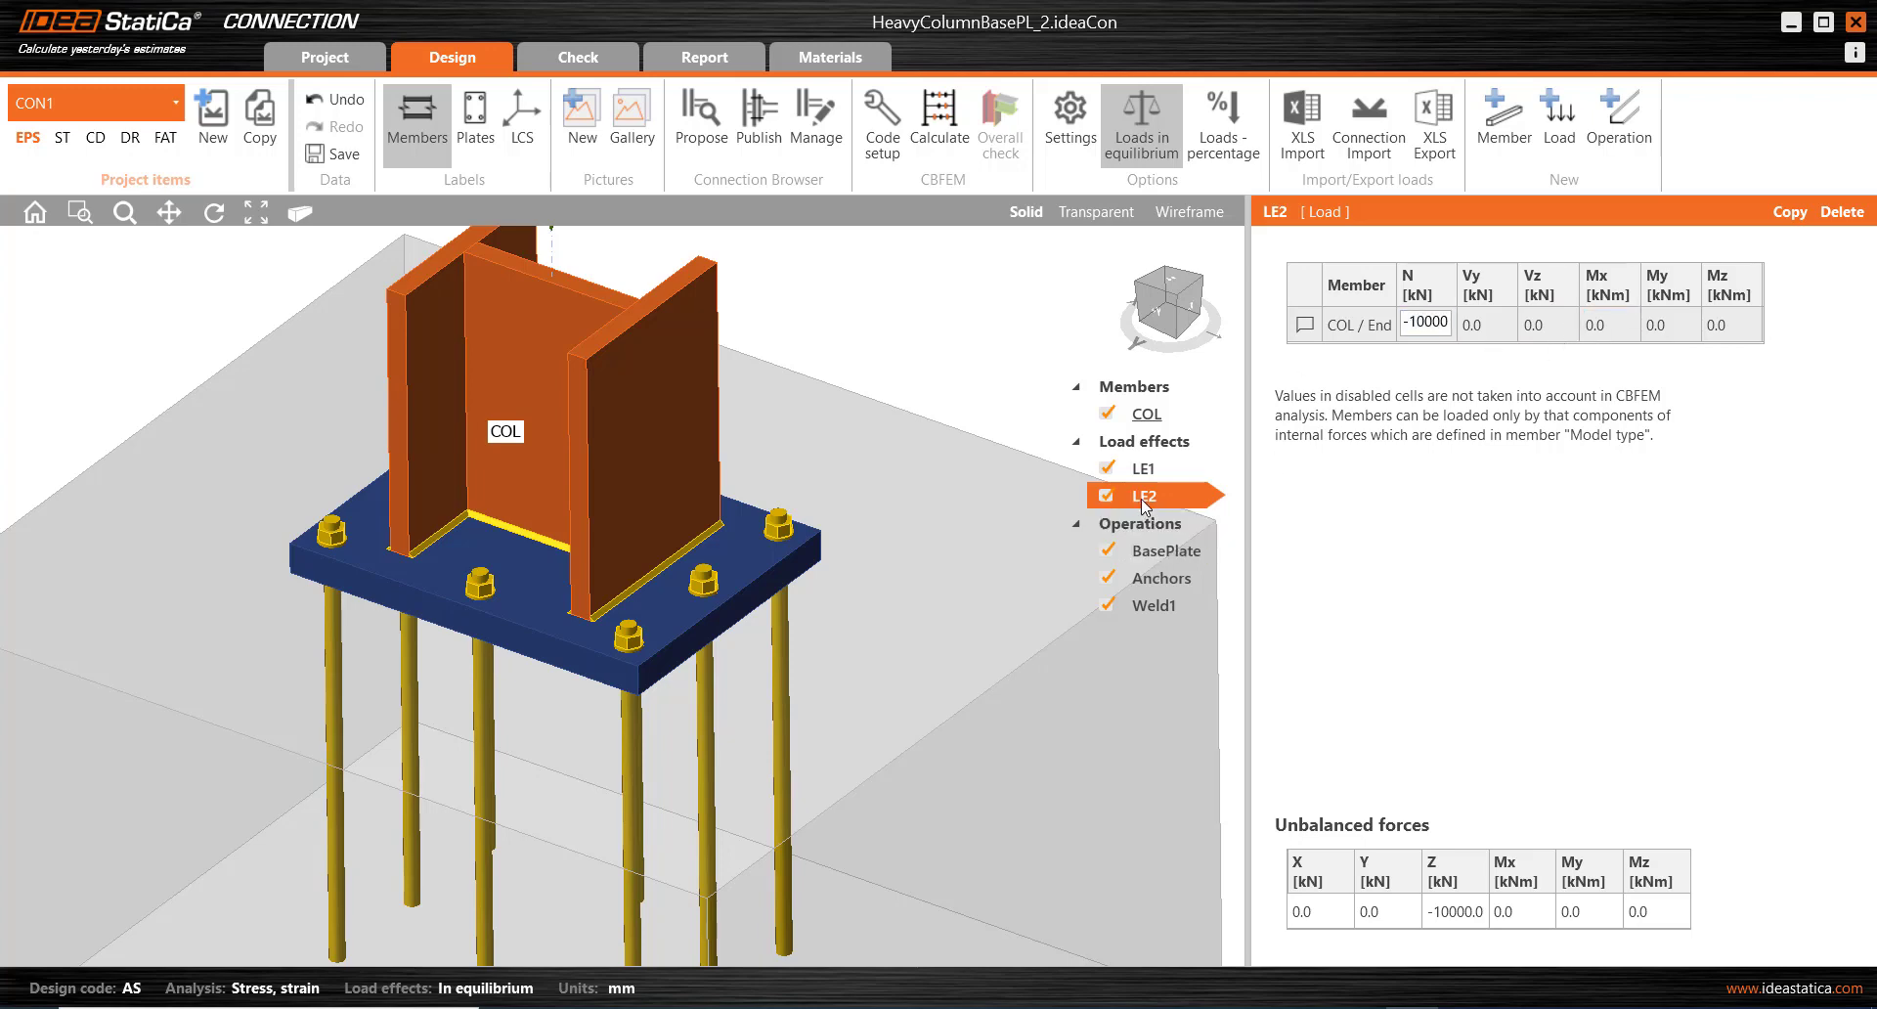
# Rename the copied load effect LE2 to 'Min Des Action'.
pyautogui.rightClick(1147, 500)
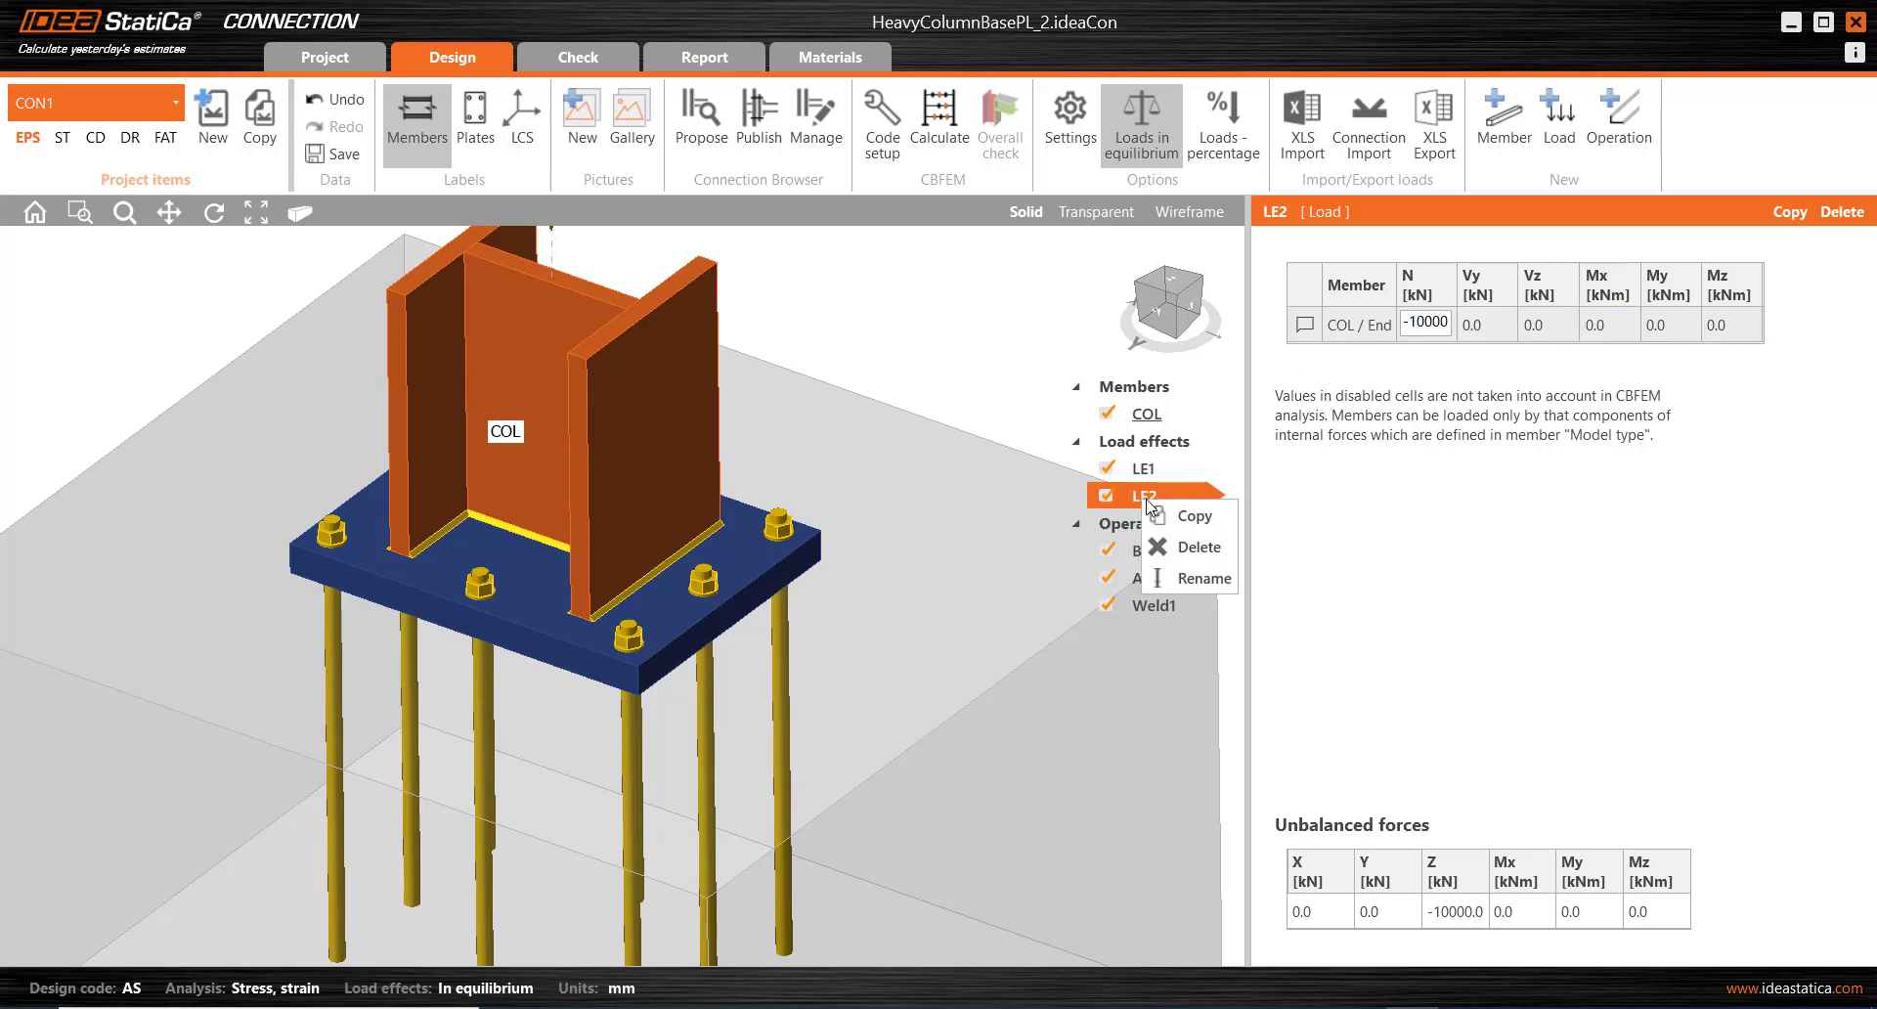
pyautogui.click(1199, 577)
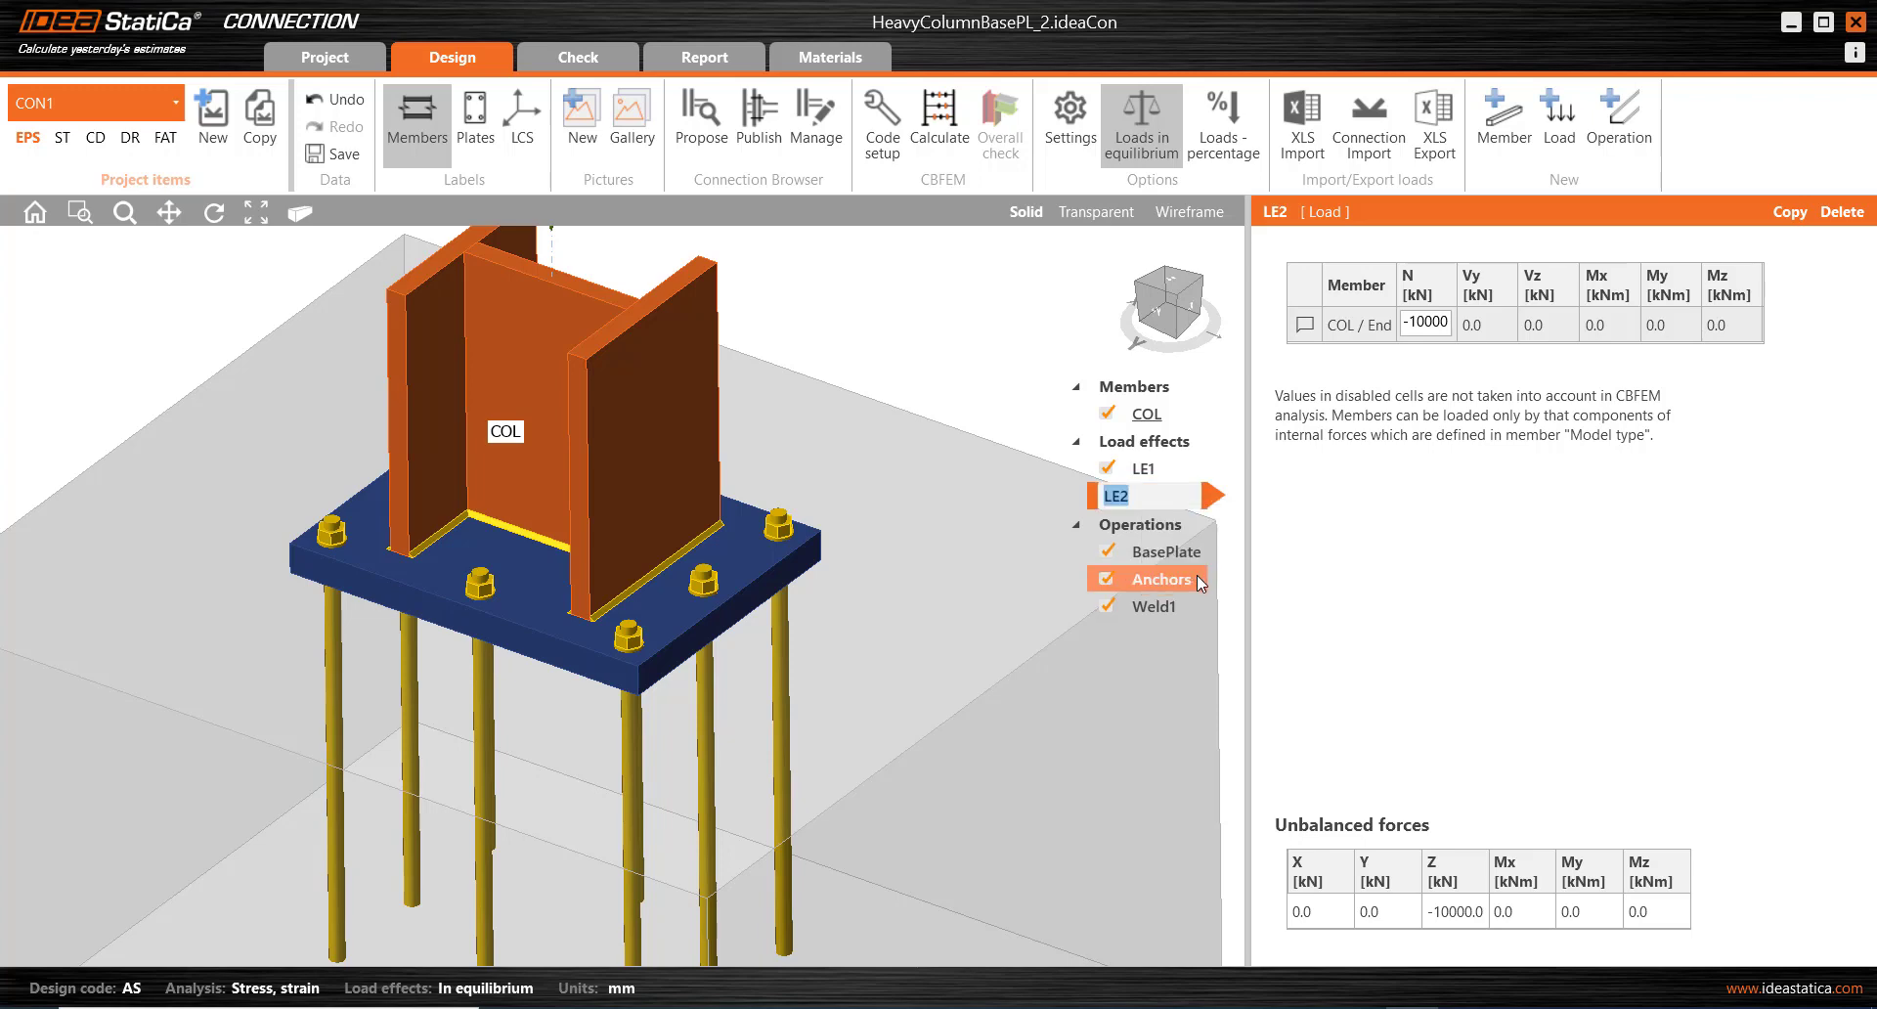
pyautogui.write('Min Des Action')
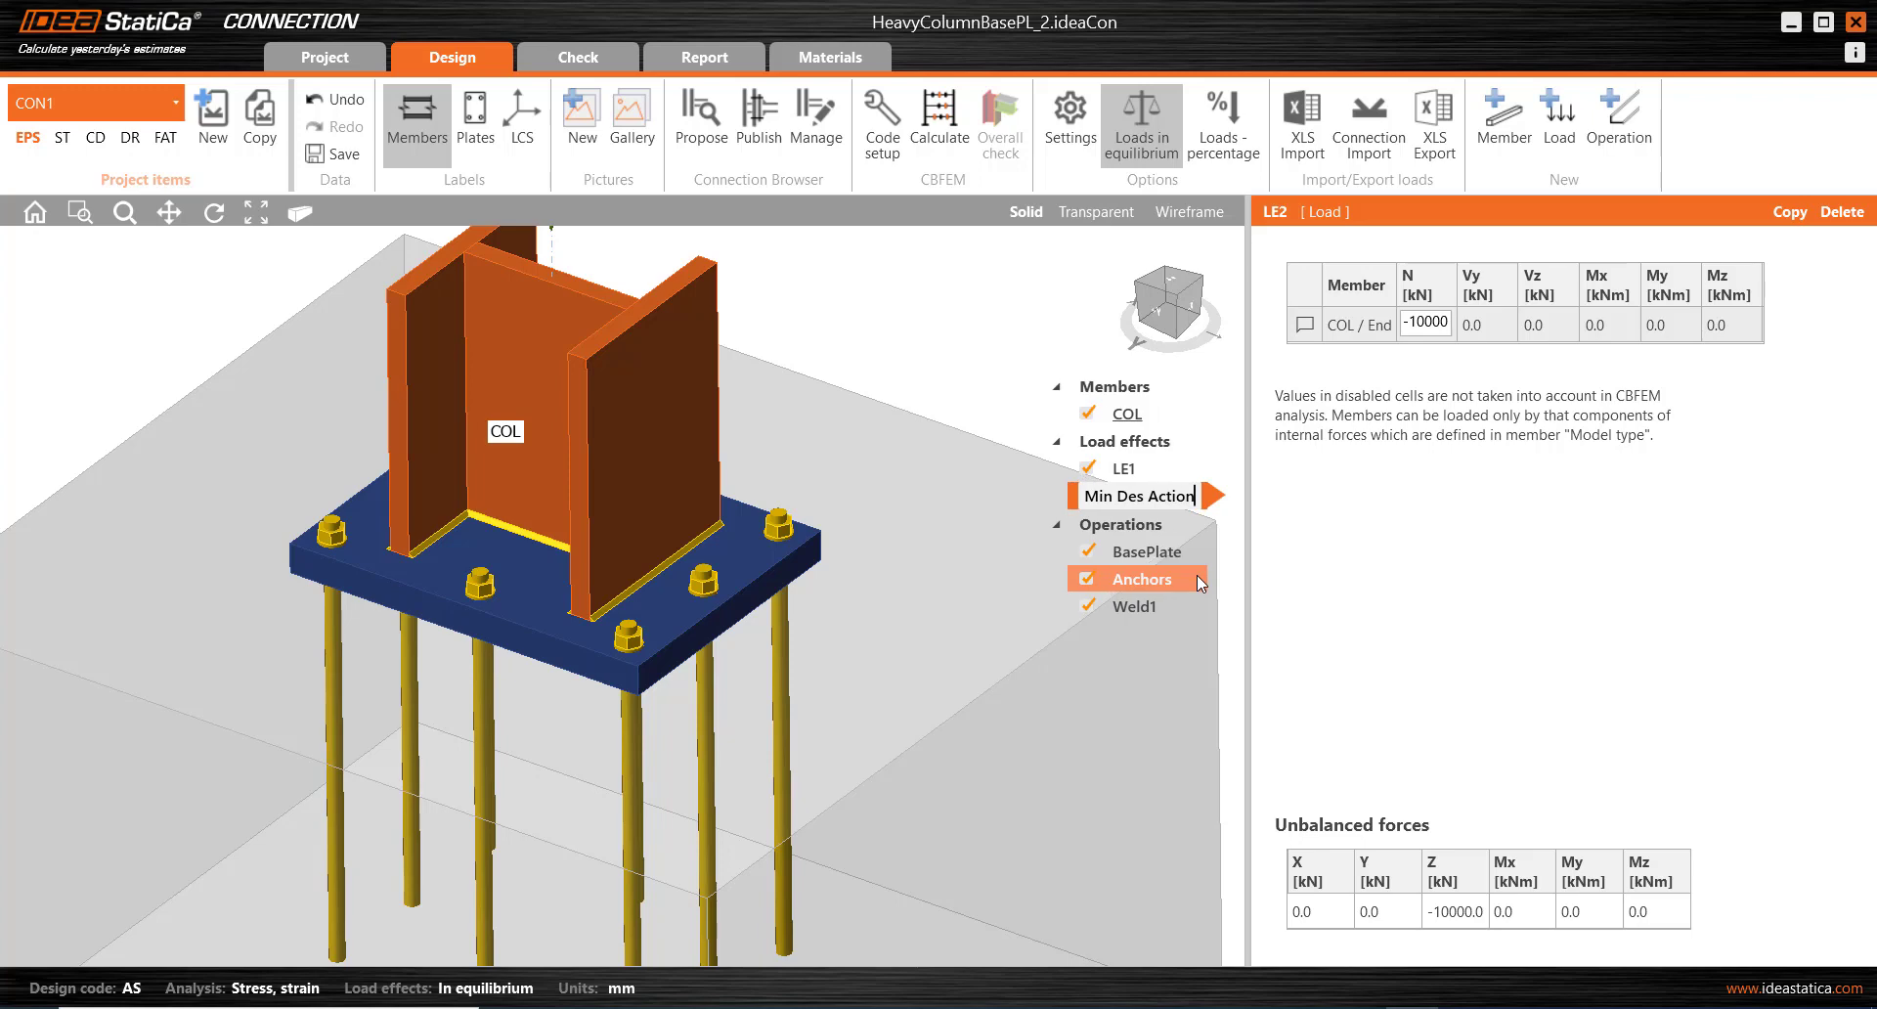
pyautogui.click(1110, 470)
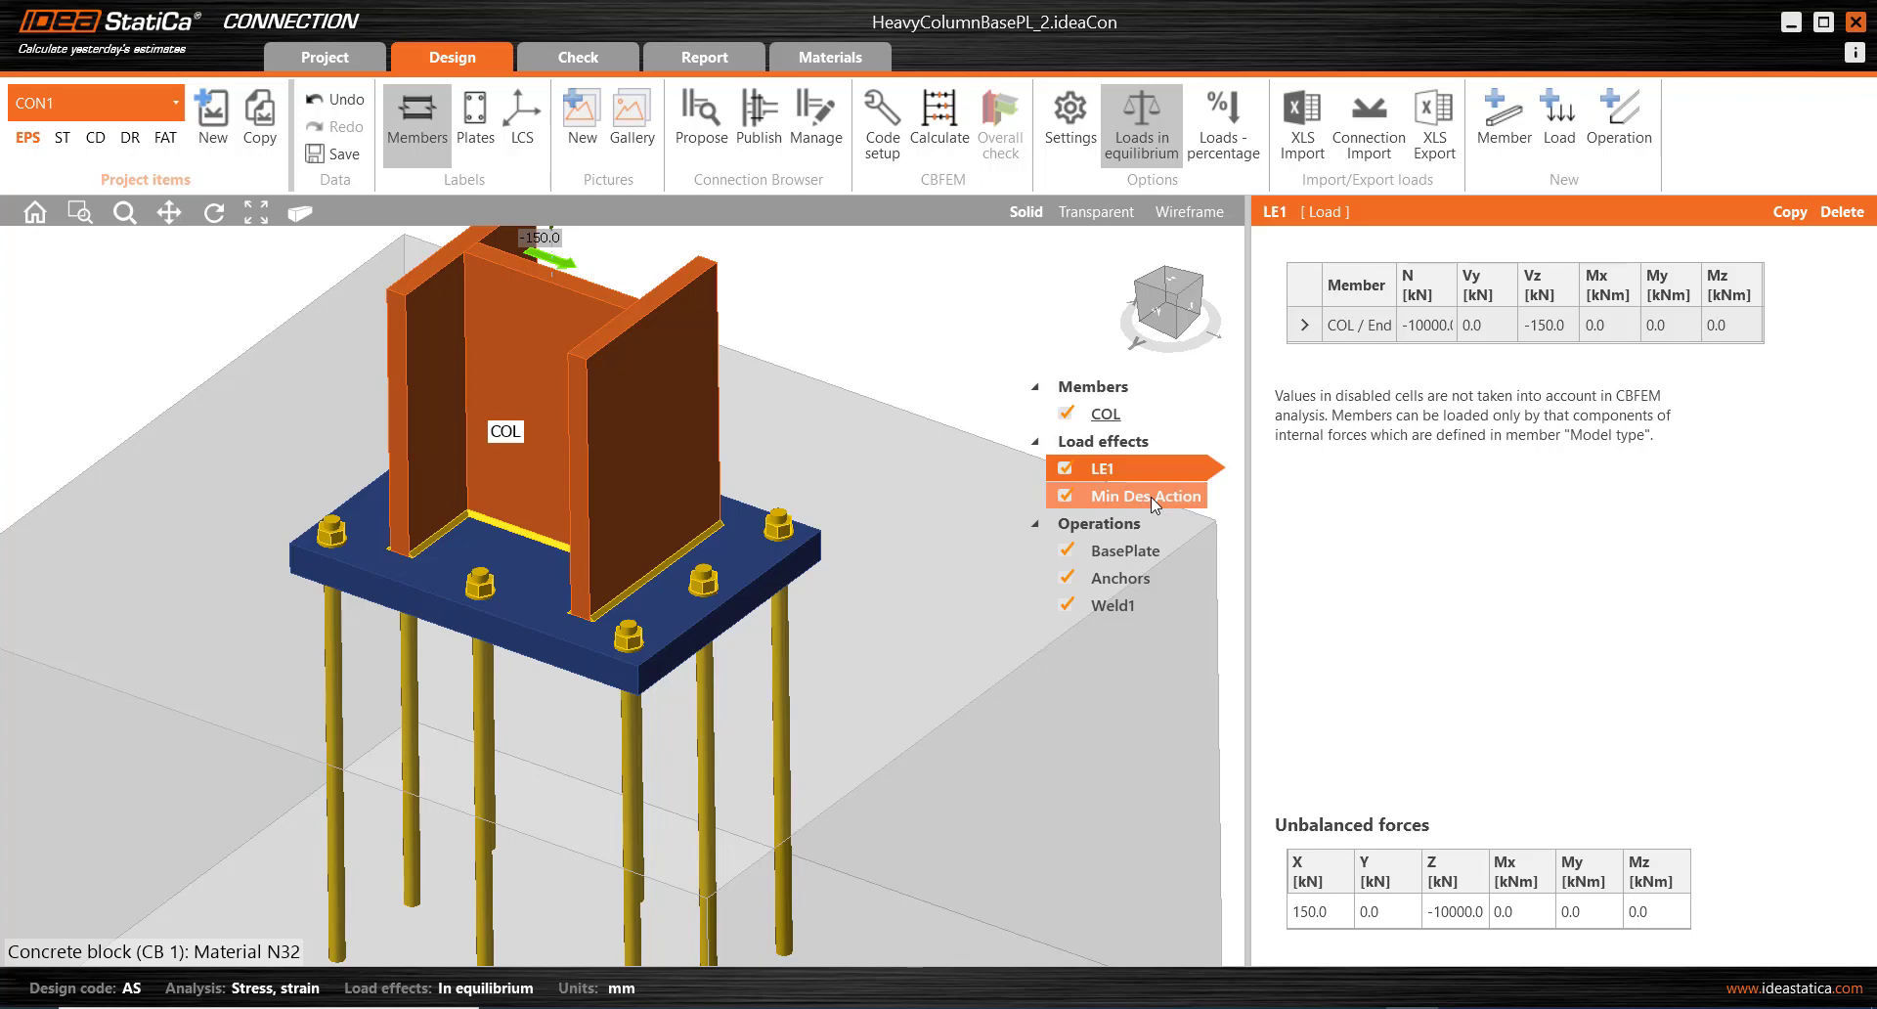
# Rename the Weld1 operation to 'Contact'.
pyautogui.click(1115, 606)
pyautogui.rightClick(1123, 607)
pyautogui.click(1176, 690)
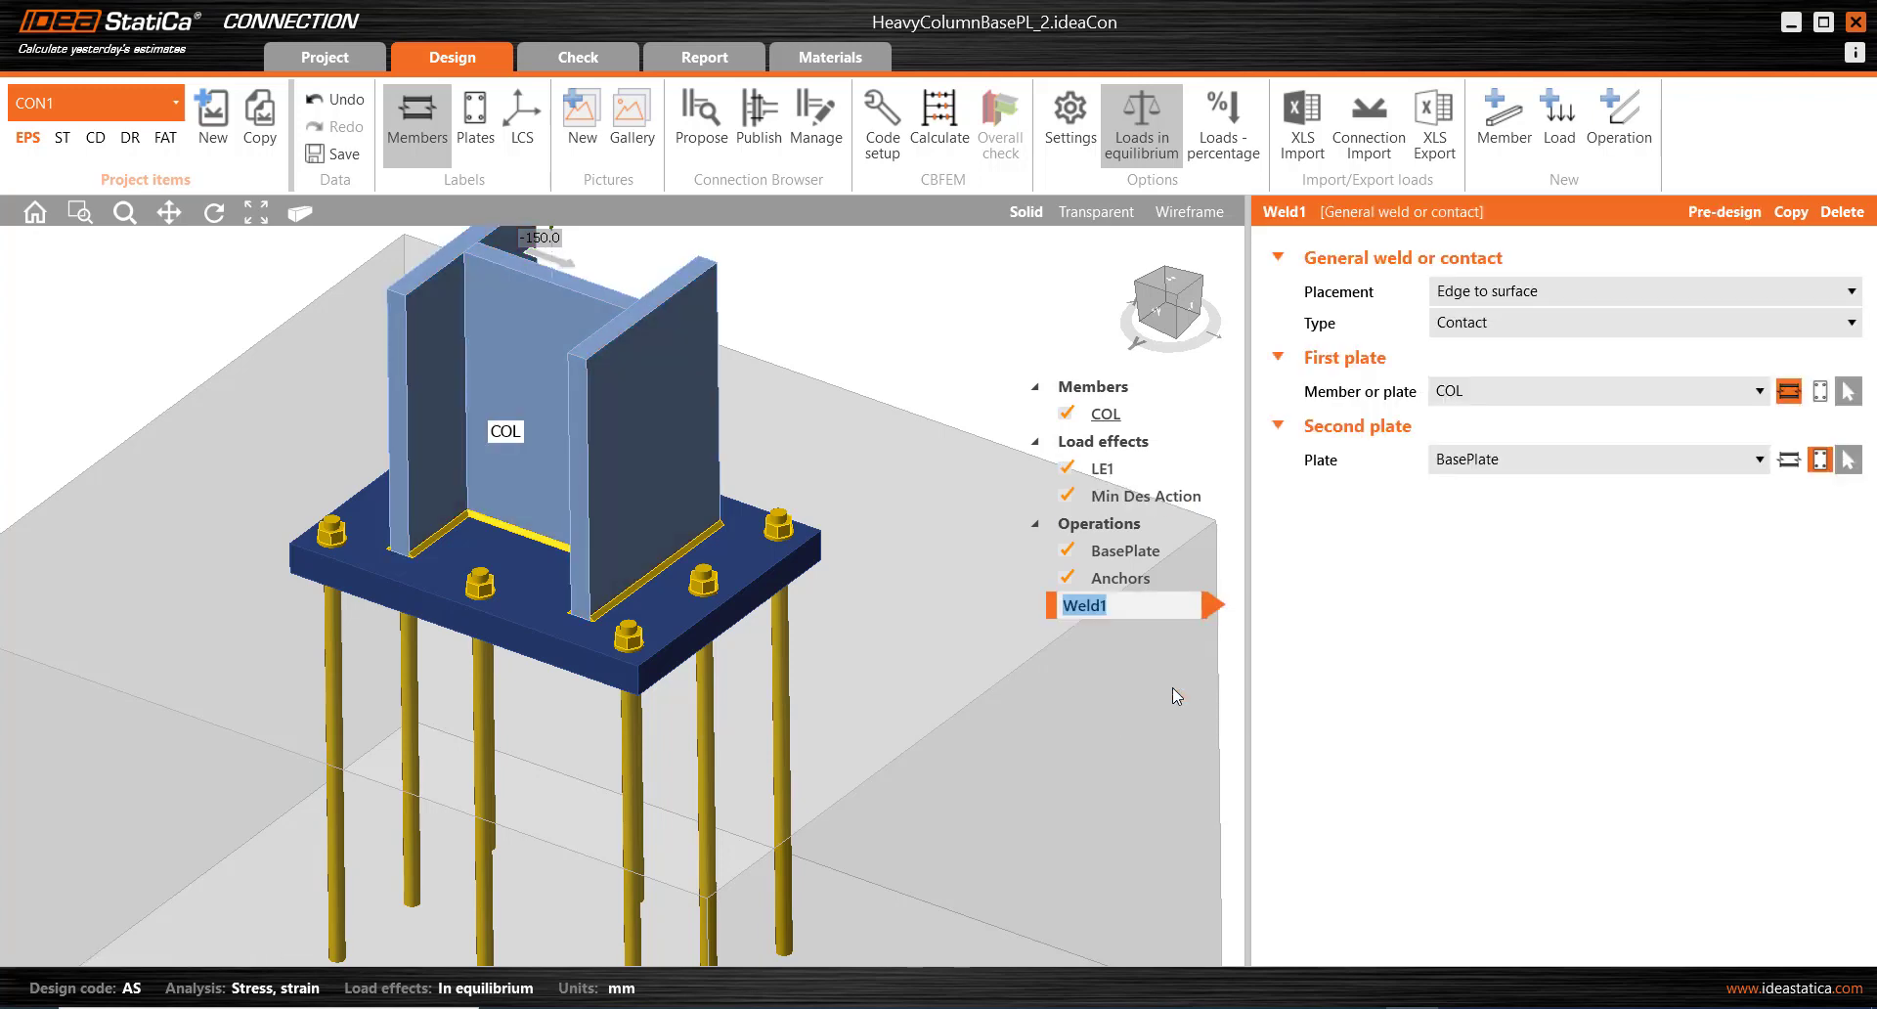
pyautogui.write('Contact')
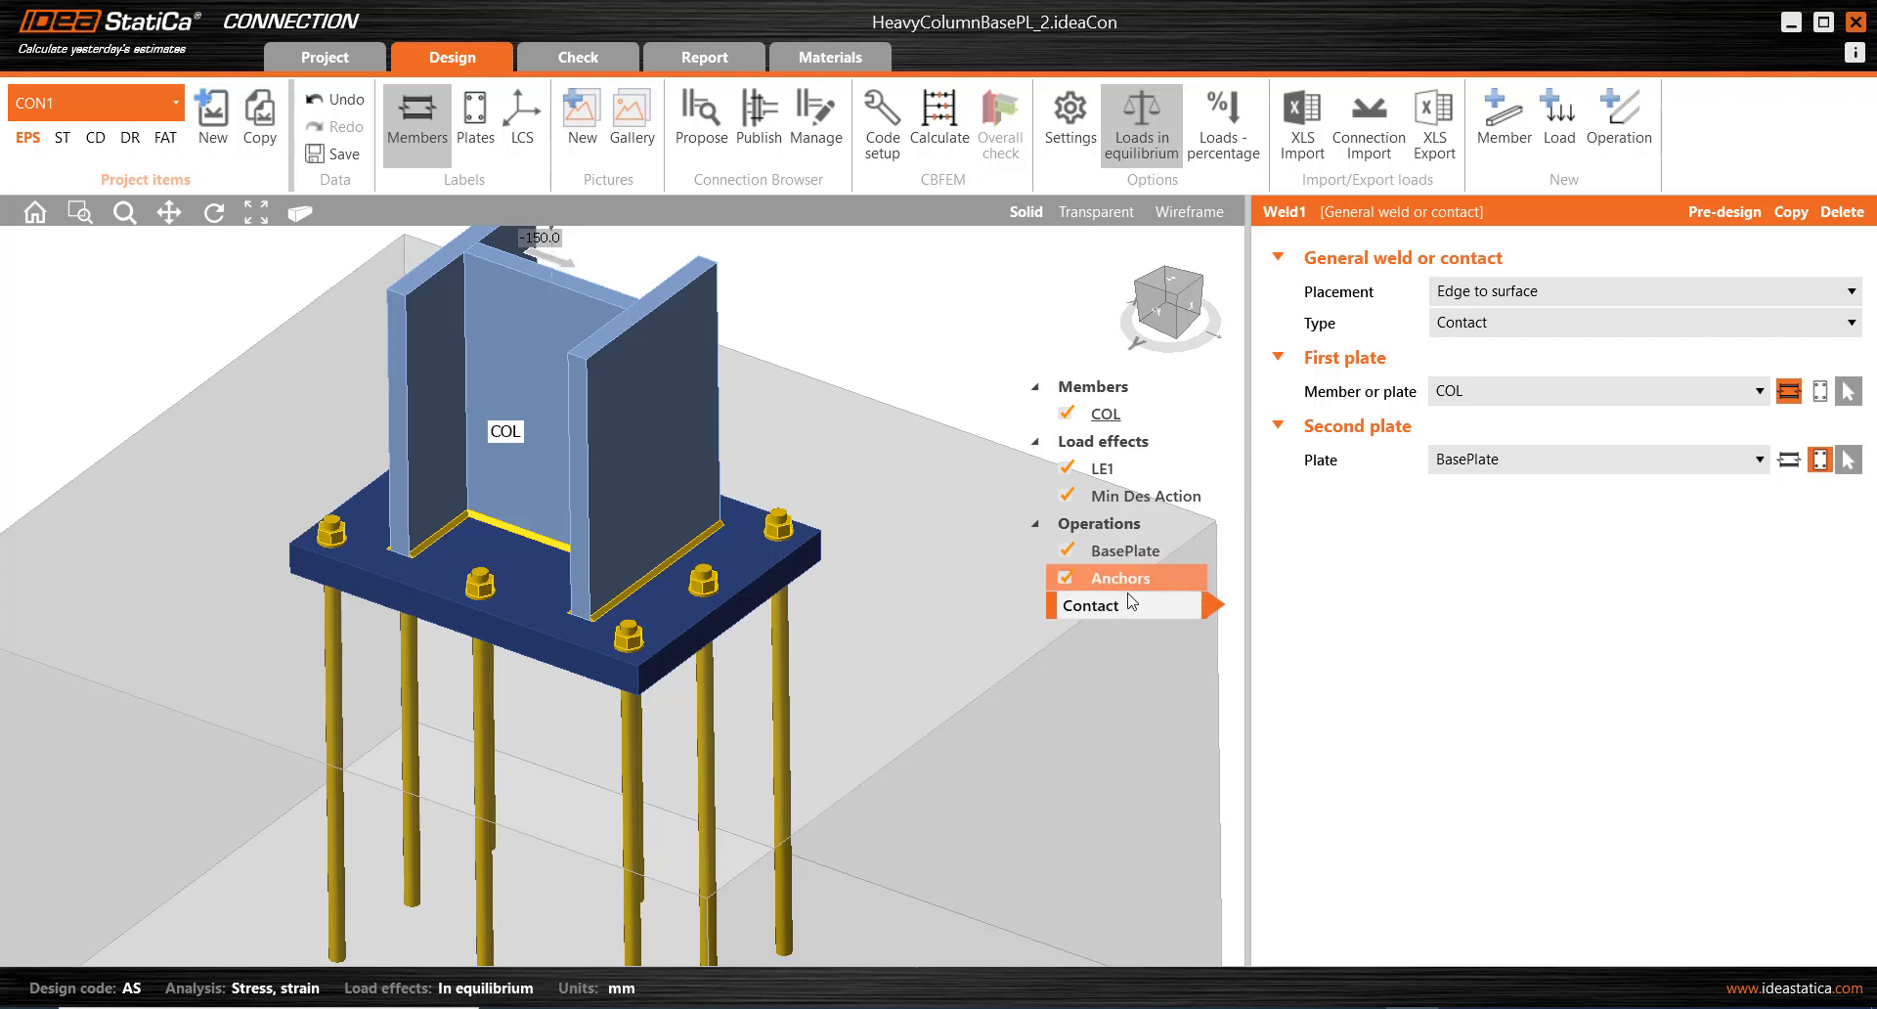
pyautogui.press('Return')
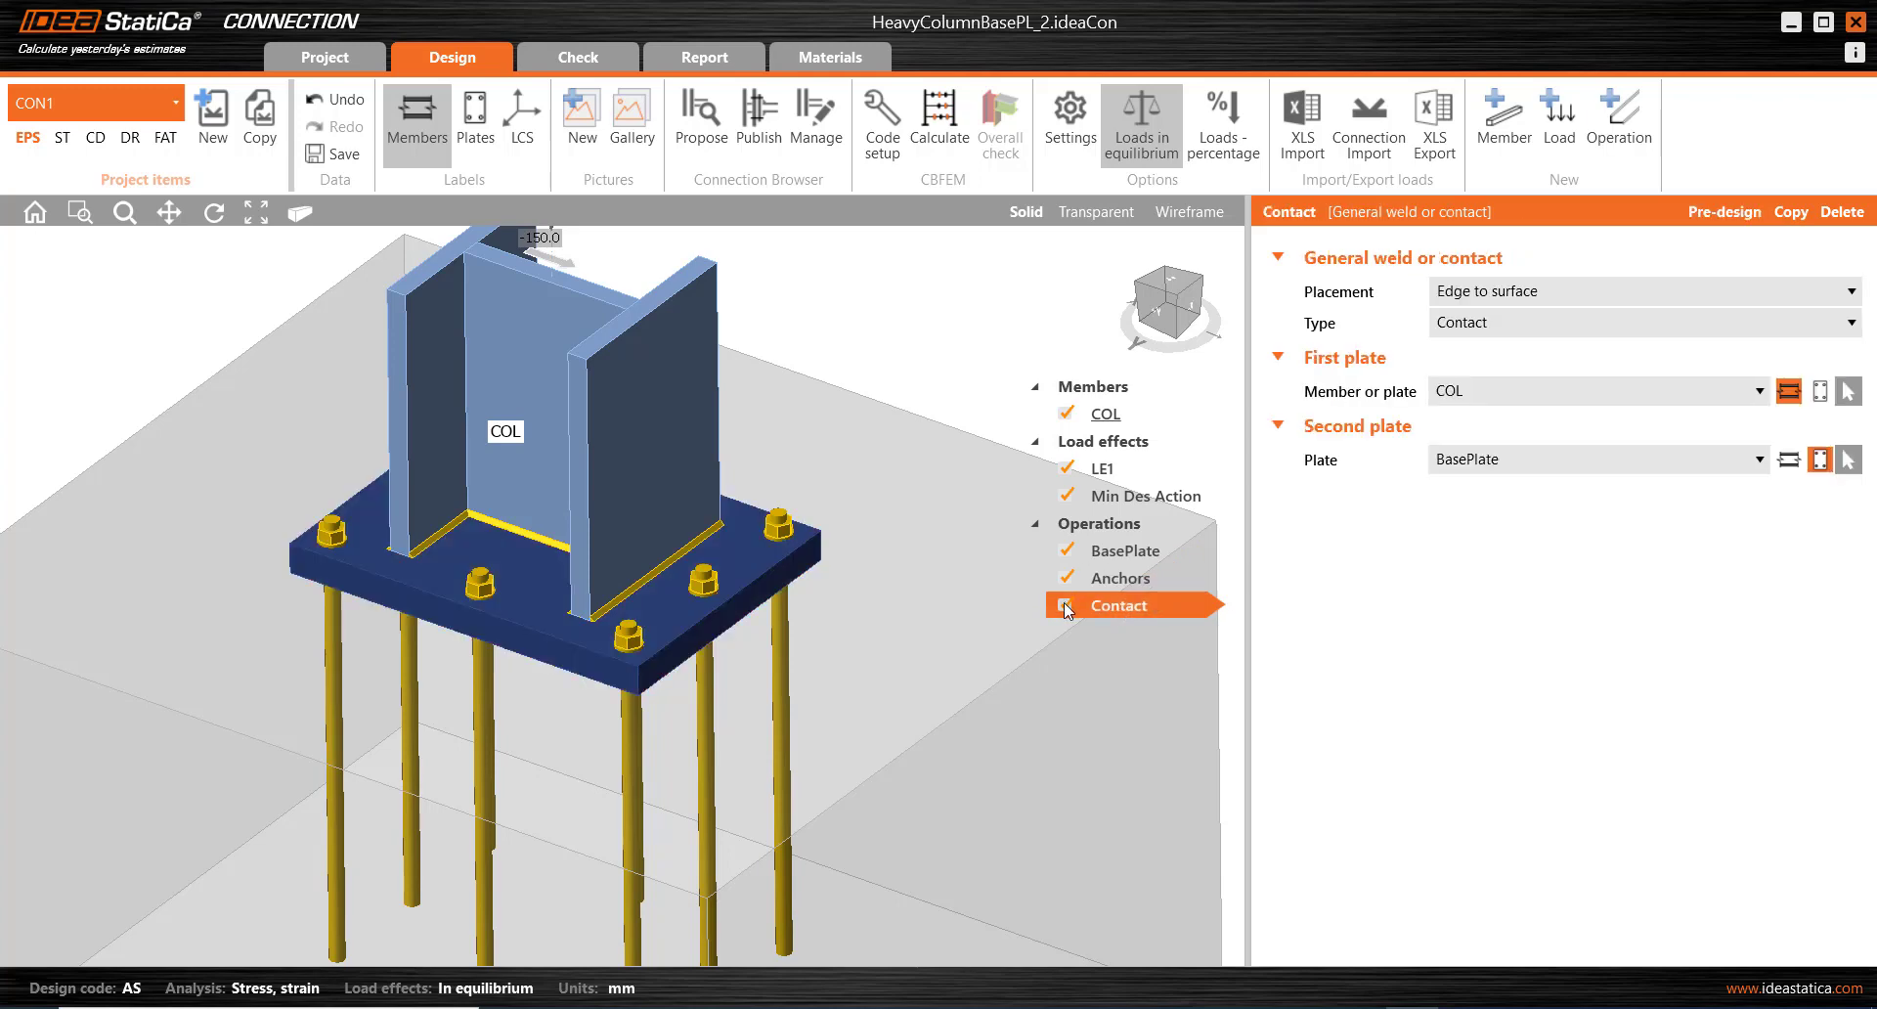
# Exclude LE1 from calculation and open Min Des Action, widening its N column.
pyautogui.click(1066, 469)
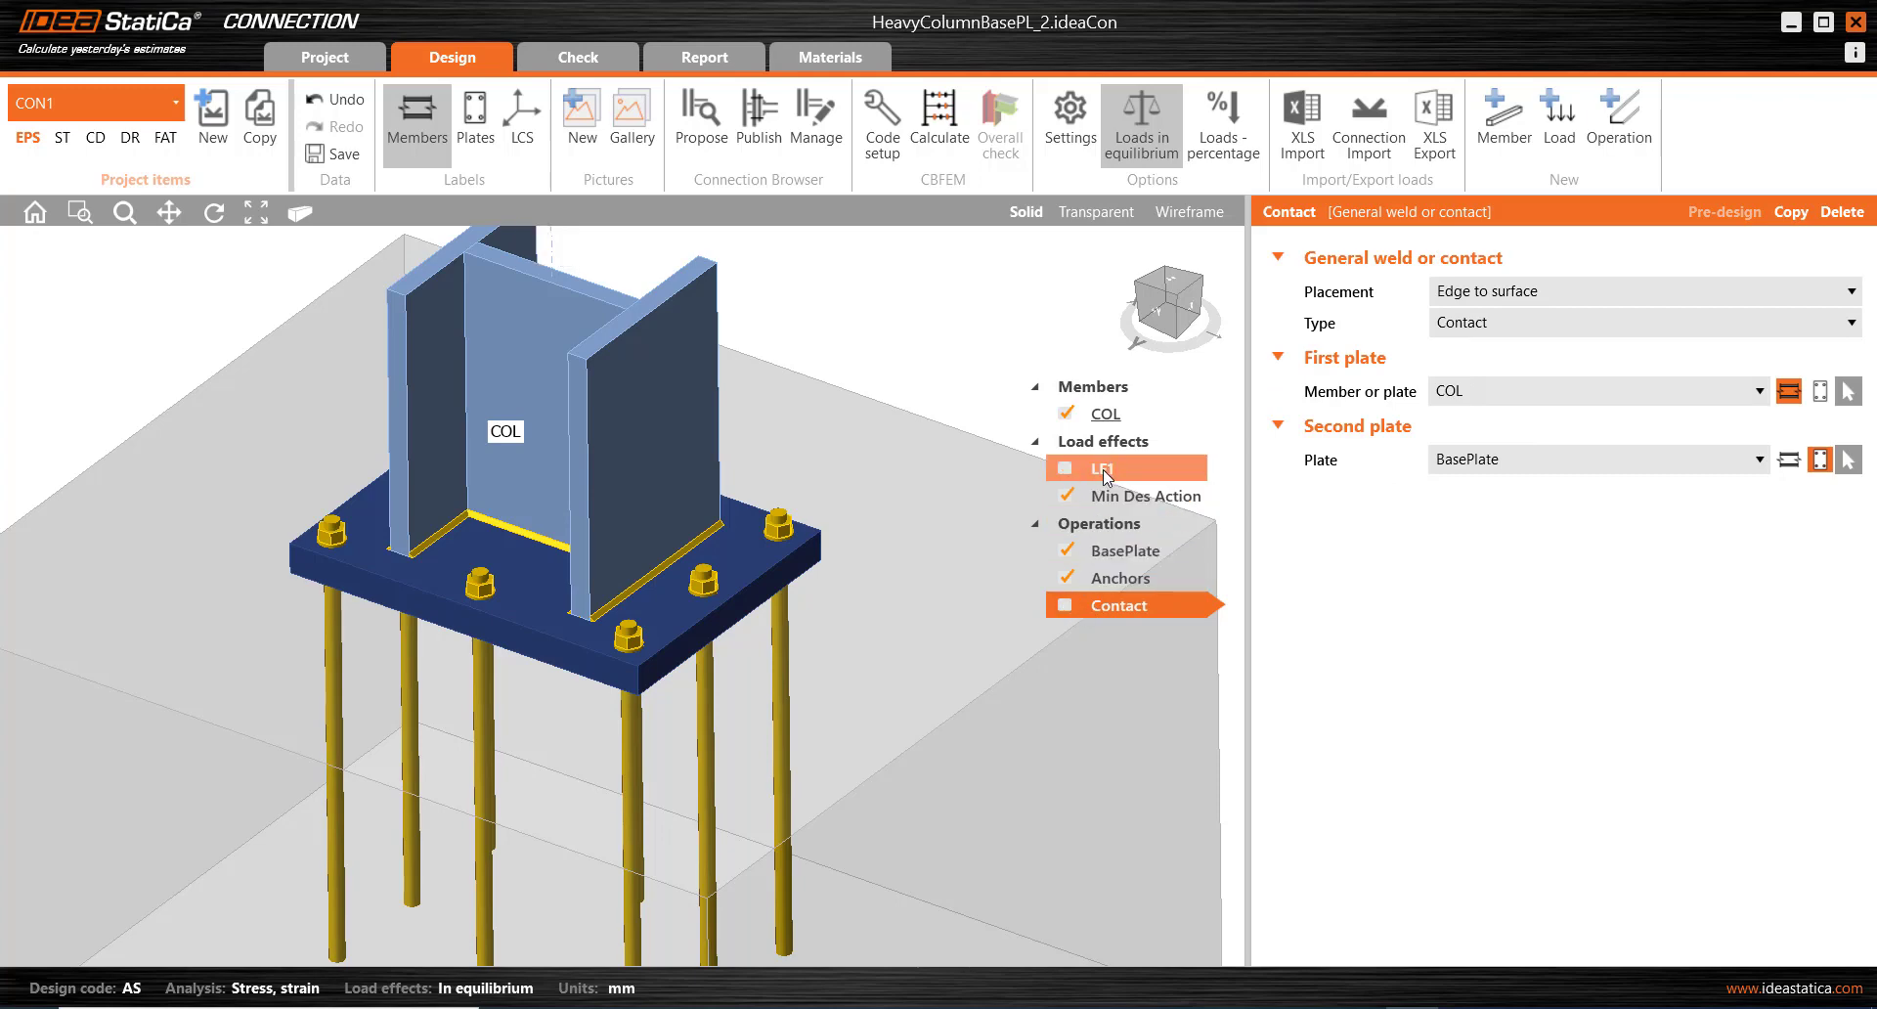
pyautogui.click(1122, 496)
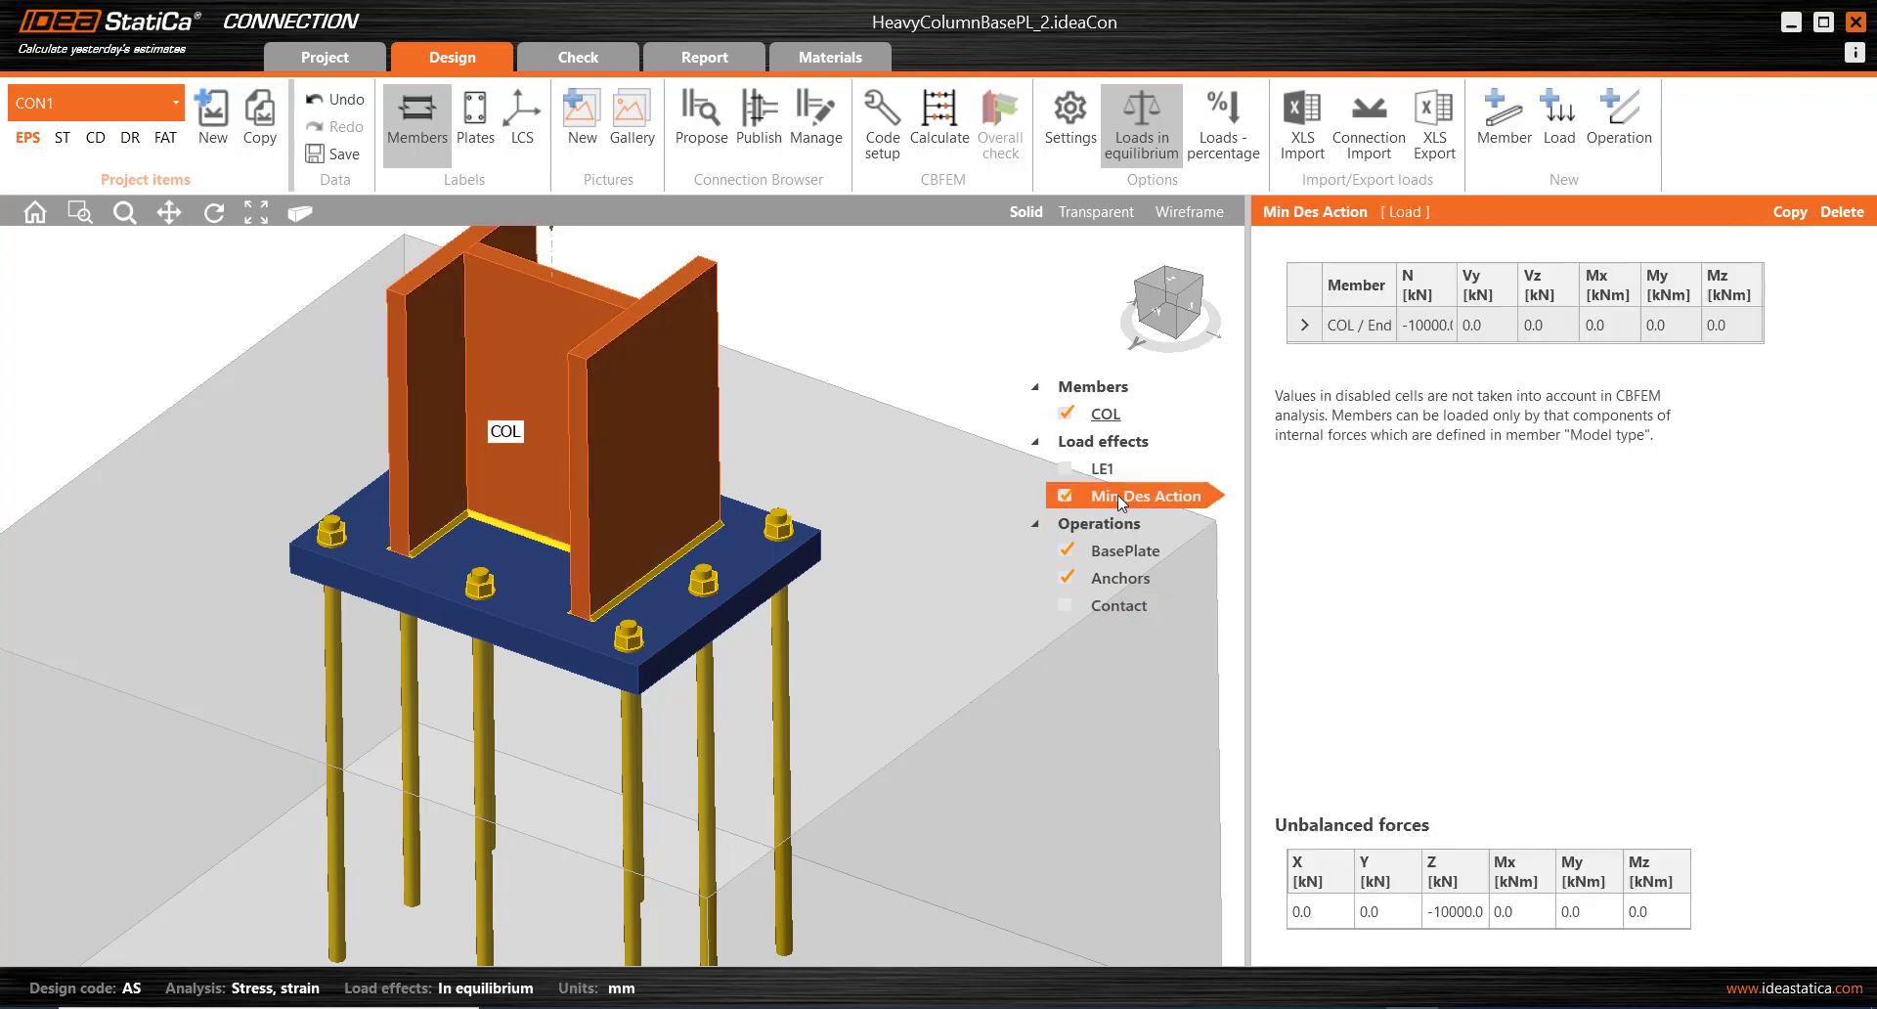
pyautogui.moveTo(1455, 285); pyautogui.dragTo(1490, 287)
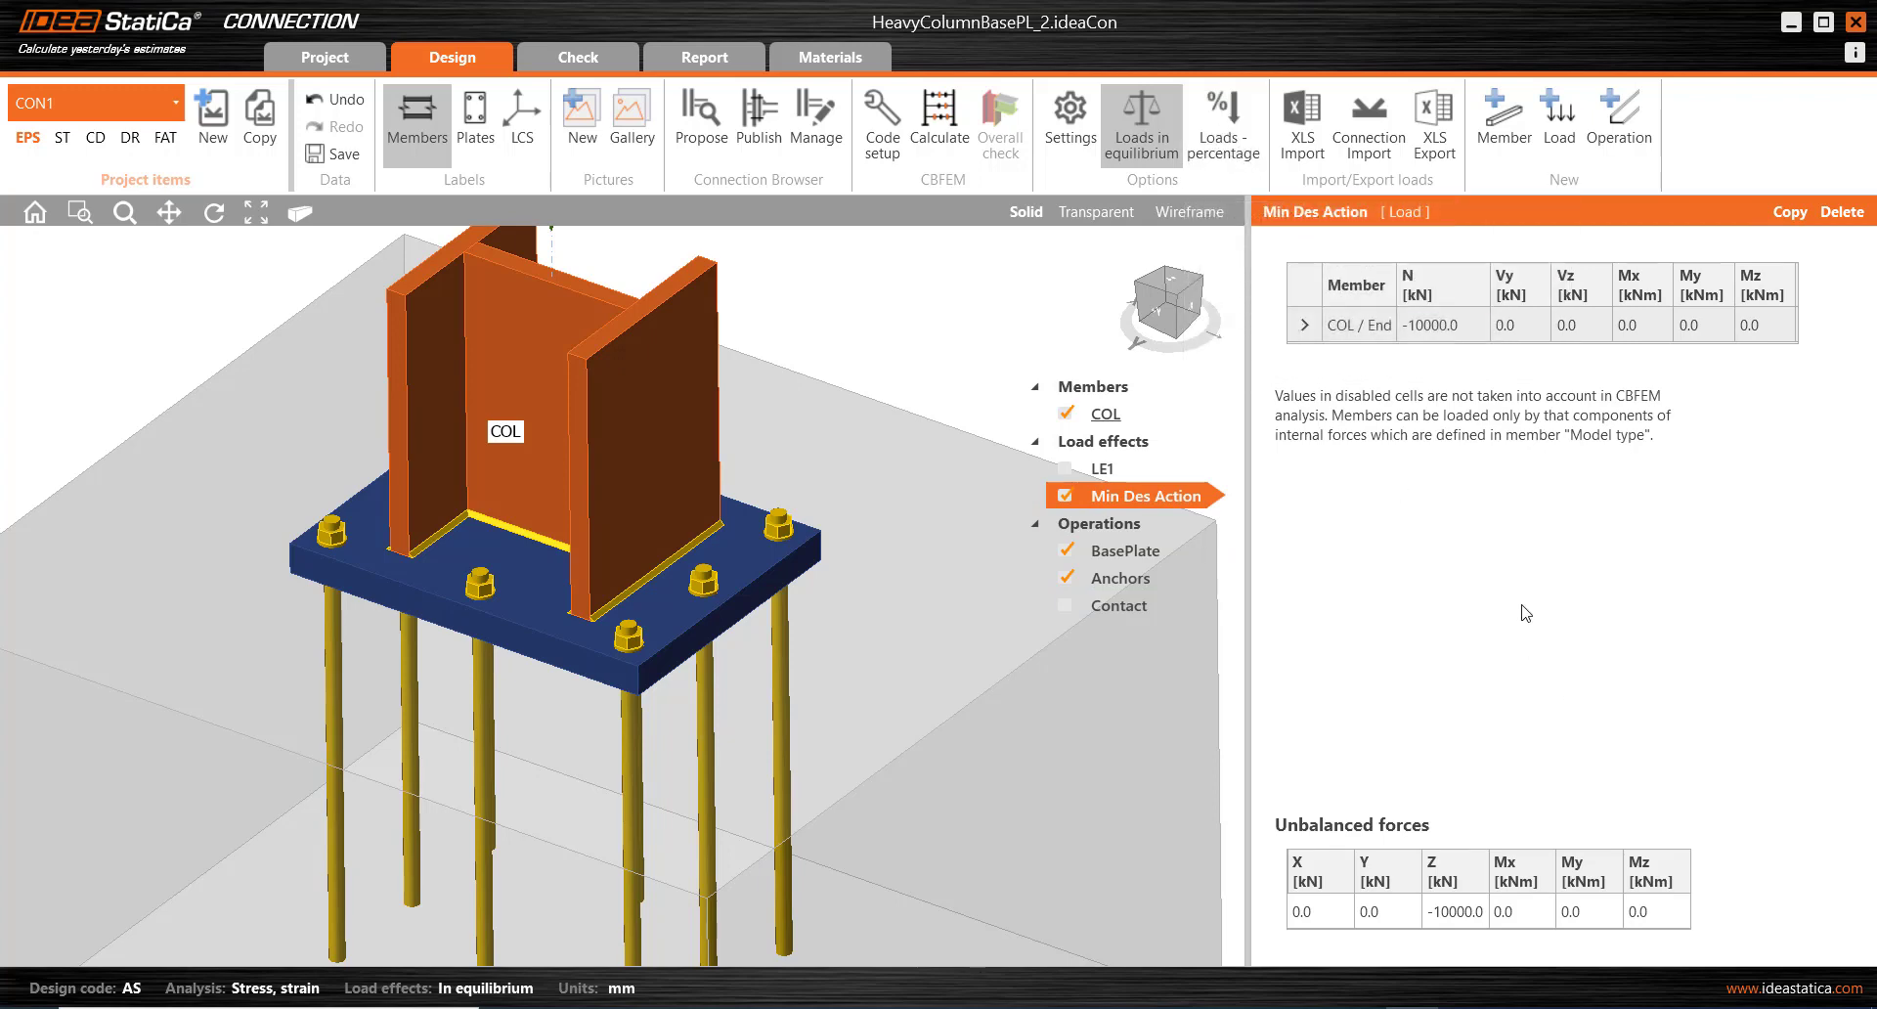
pyautogui.click(1464, 332)
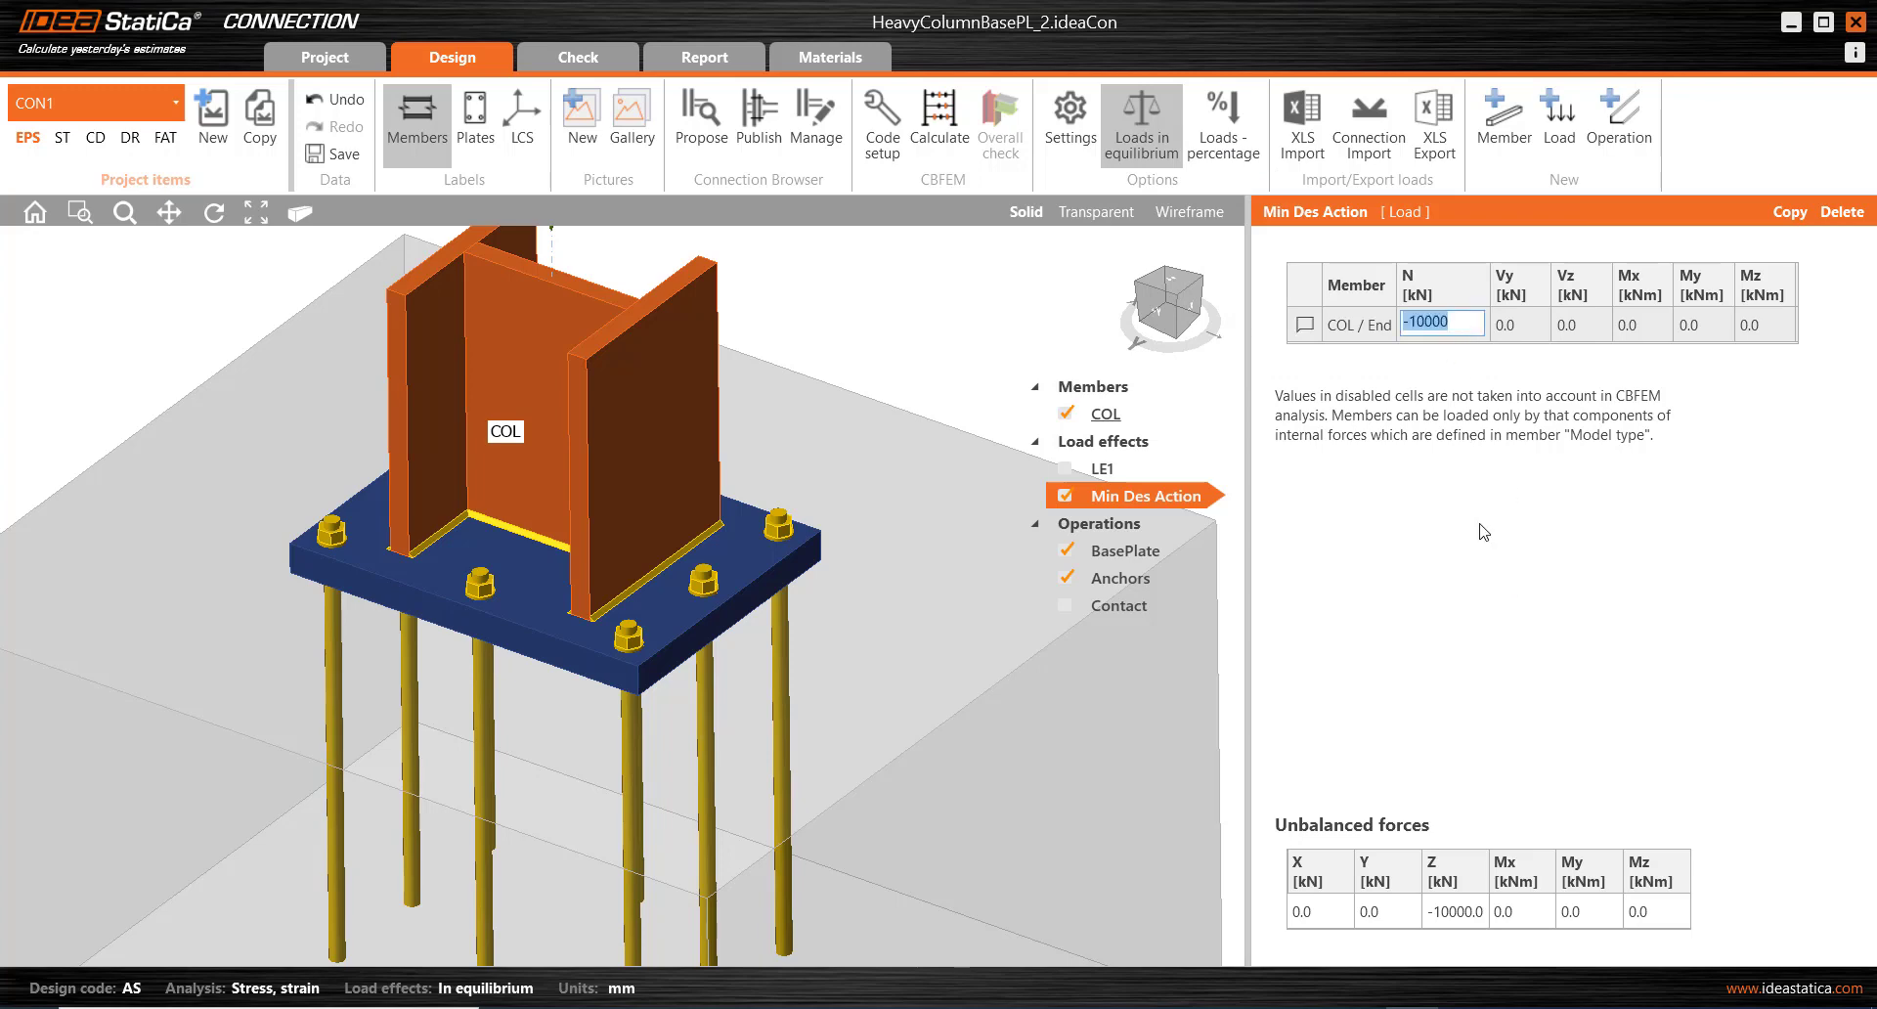
# Switch loads to percentages and enter N = -15% for the column.
pyautogui.click(1232, 148)
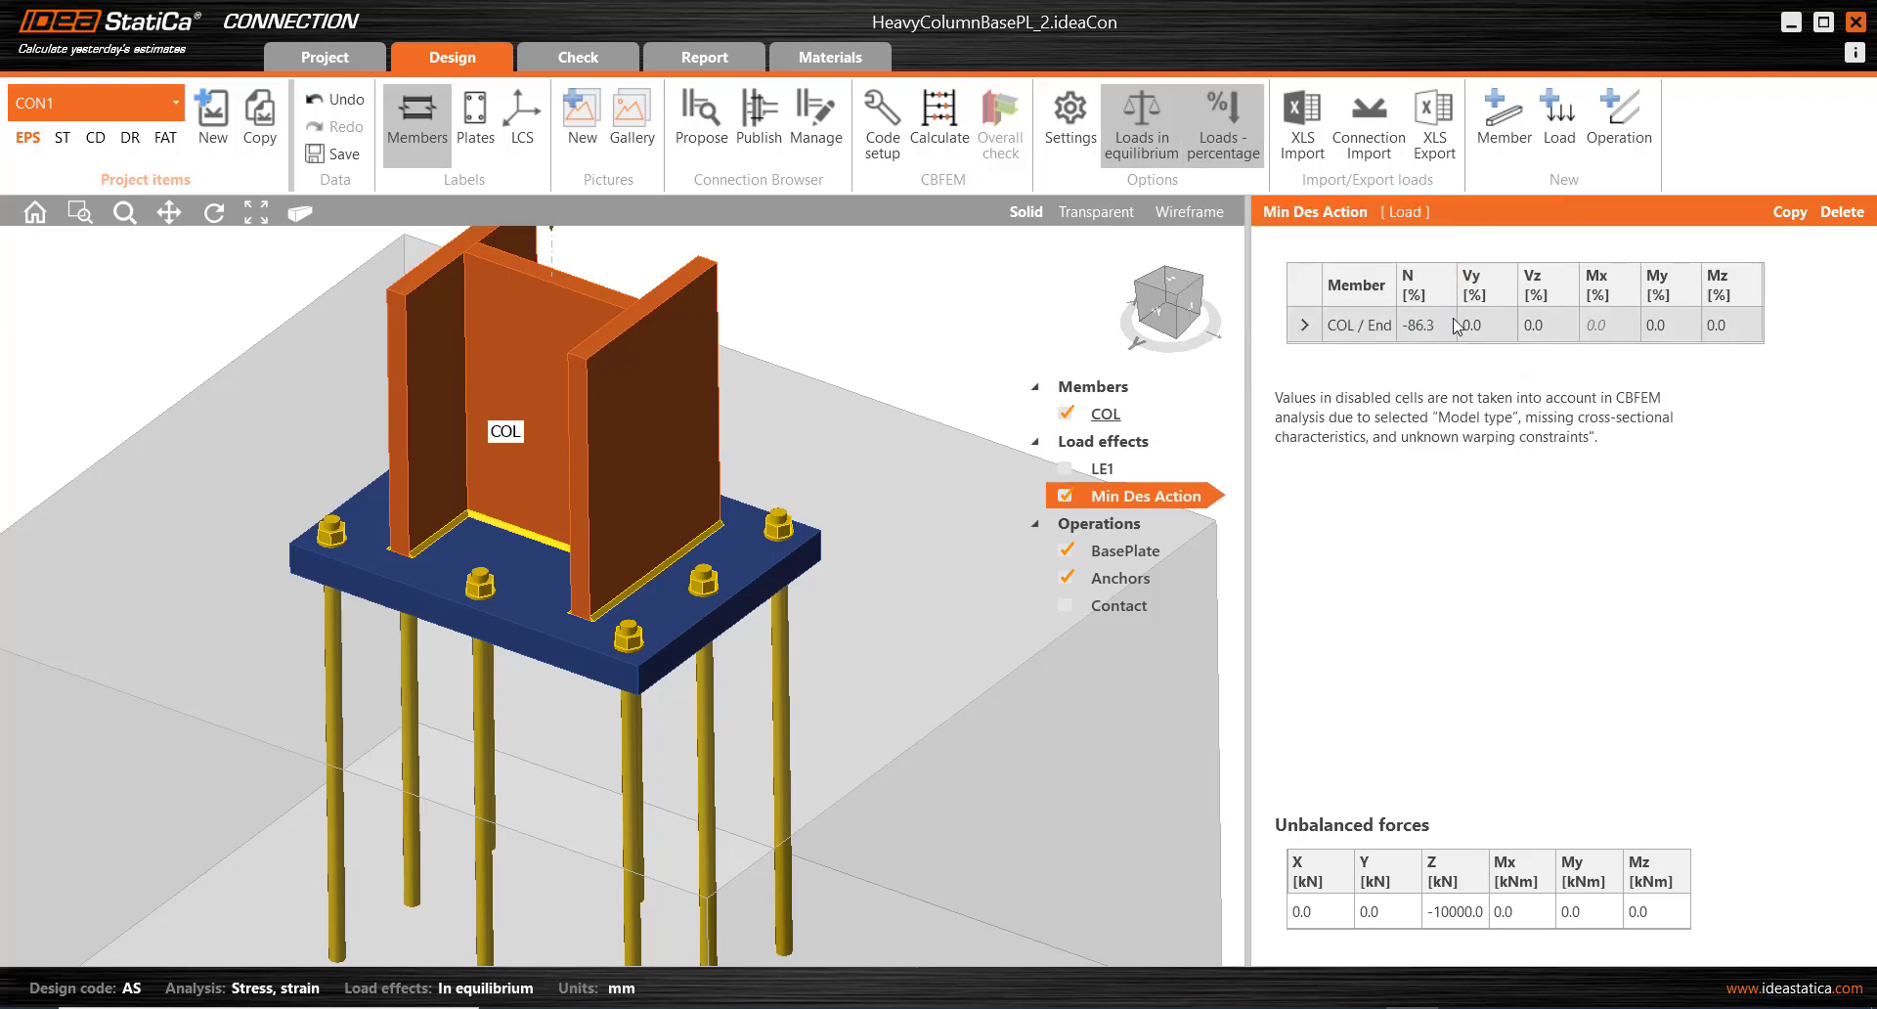
pyautogui.click(1449, 329)
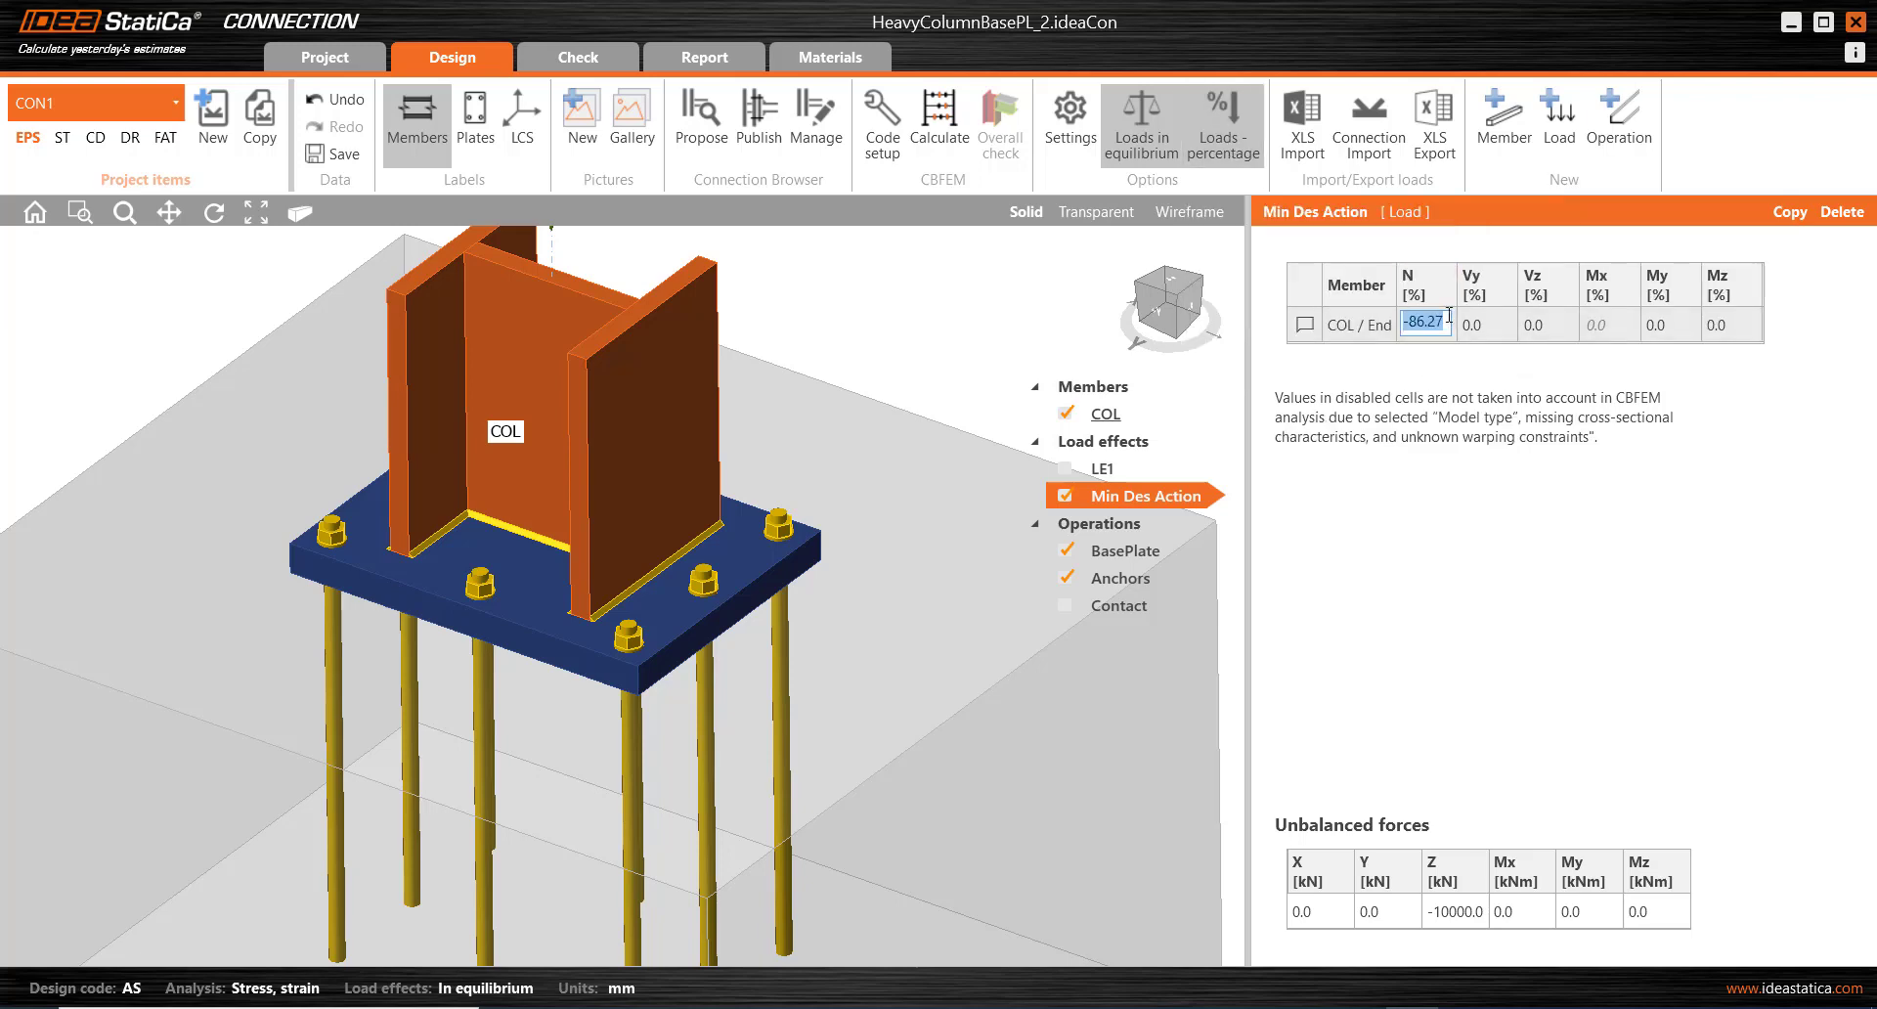
pyautogui.write('-15')
pyautogui.press('Tab')
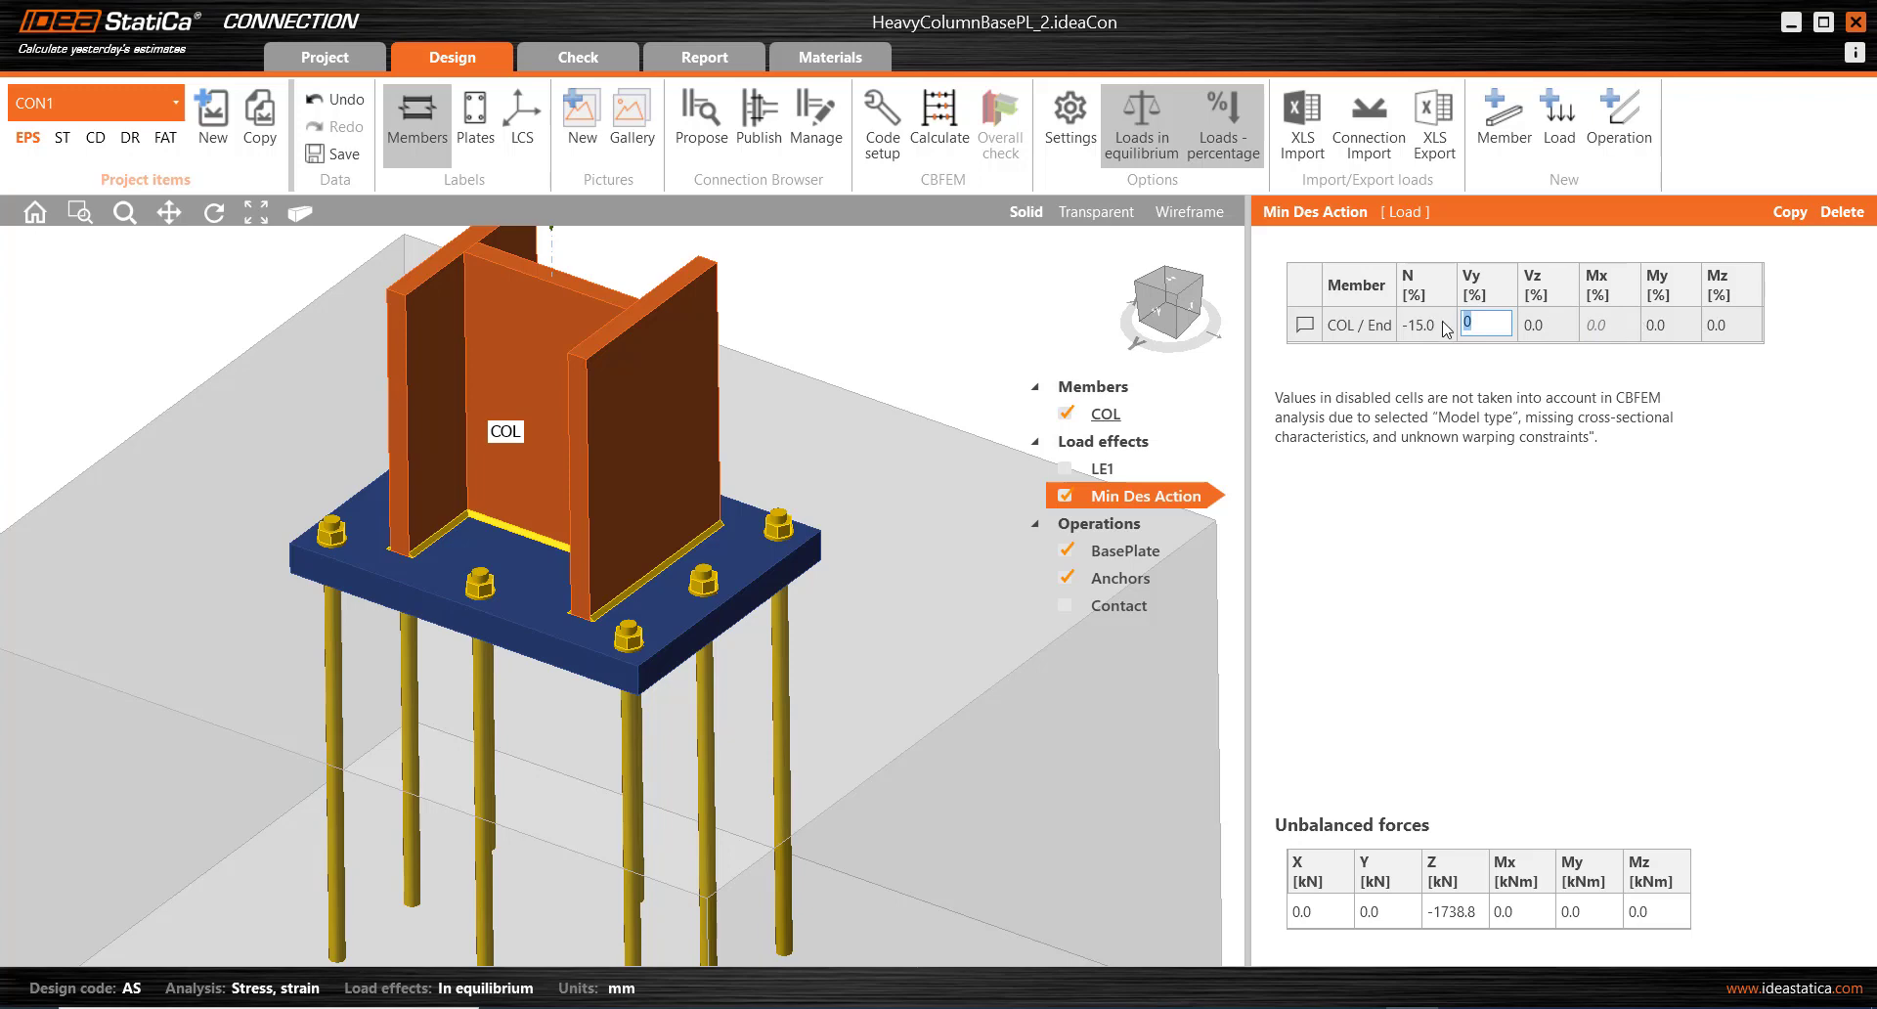
pyautogui.press('Return')
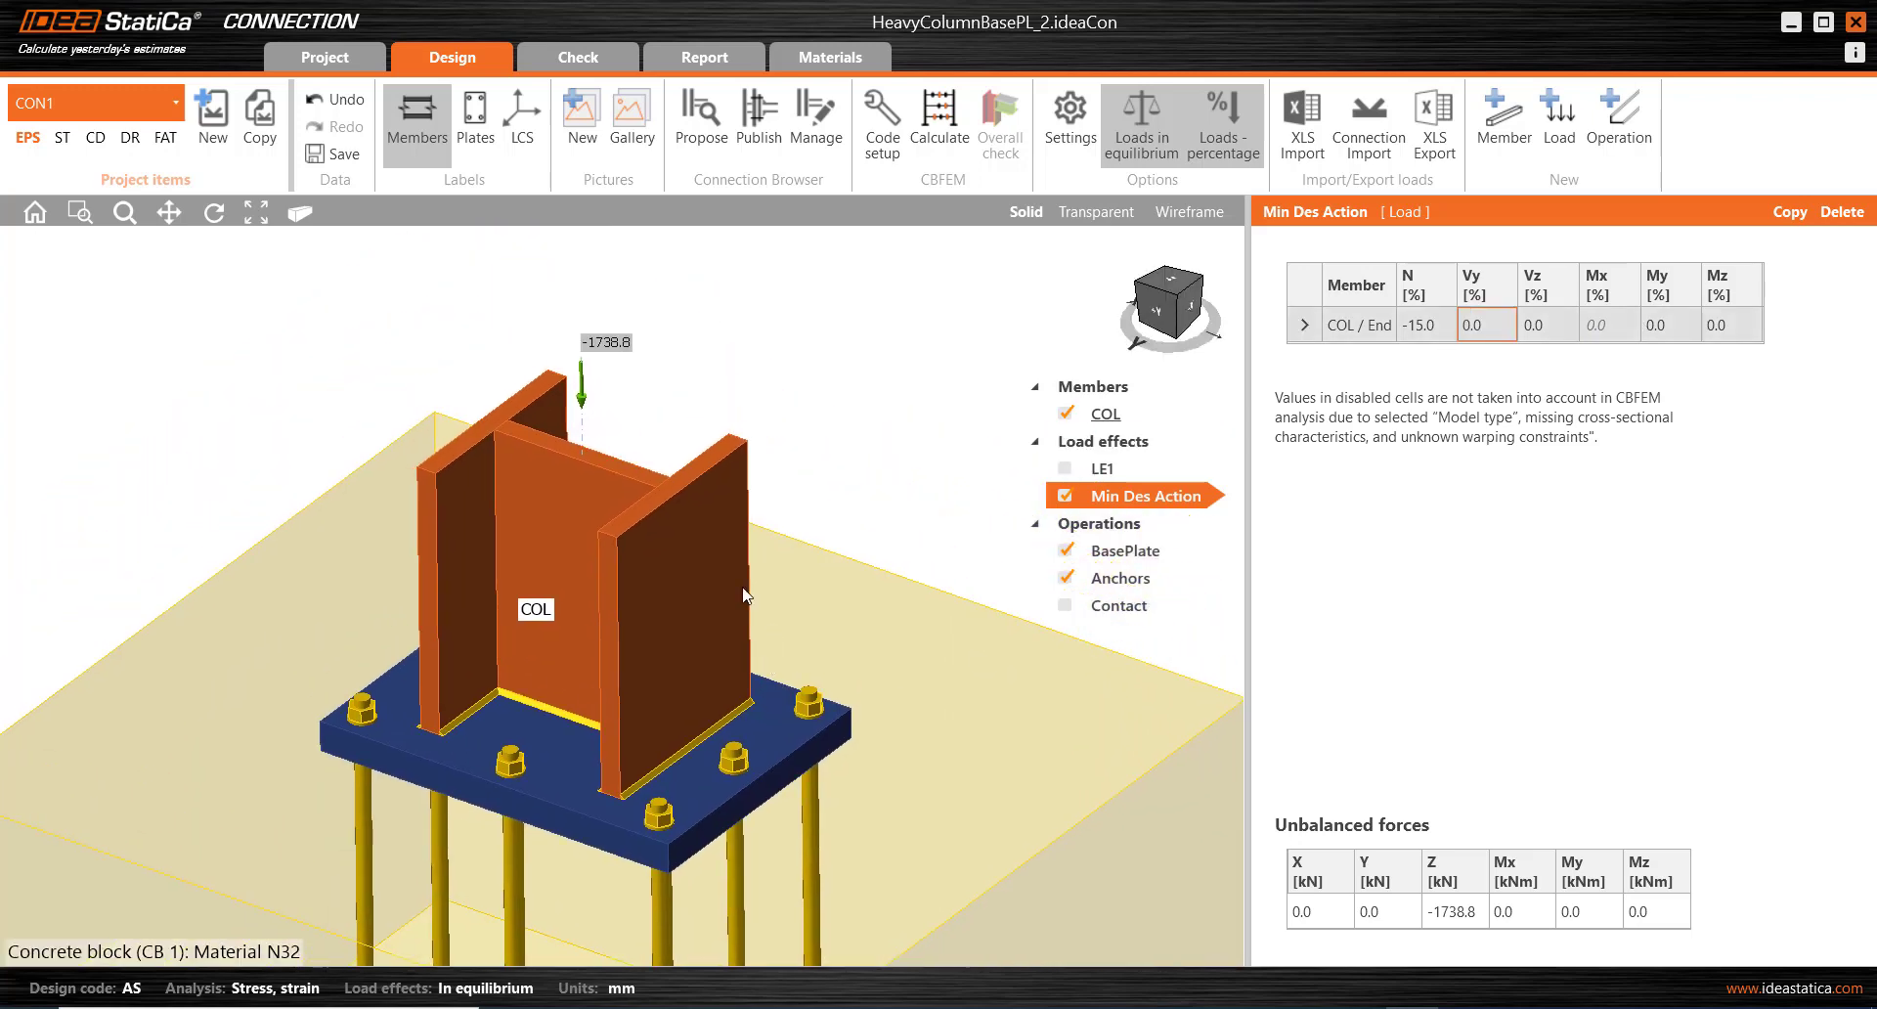
# Try N = -100%, then set the column axial force back to -15%.
pyautogui.scroll(3, 702, 537)
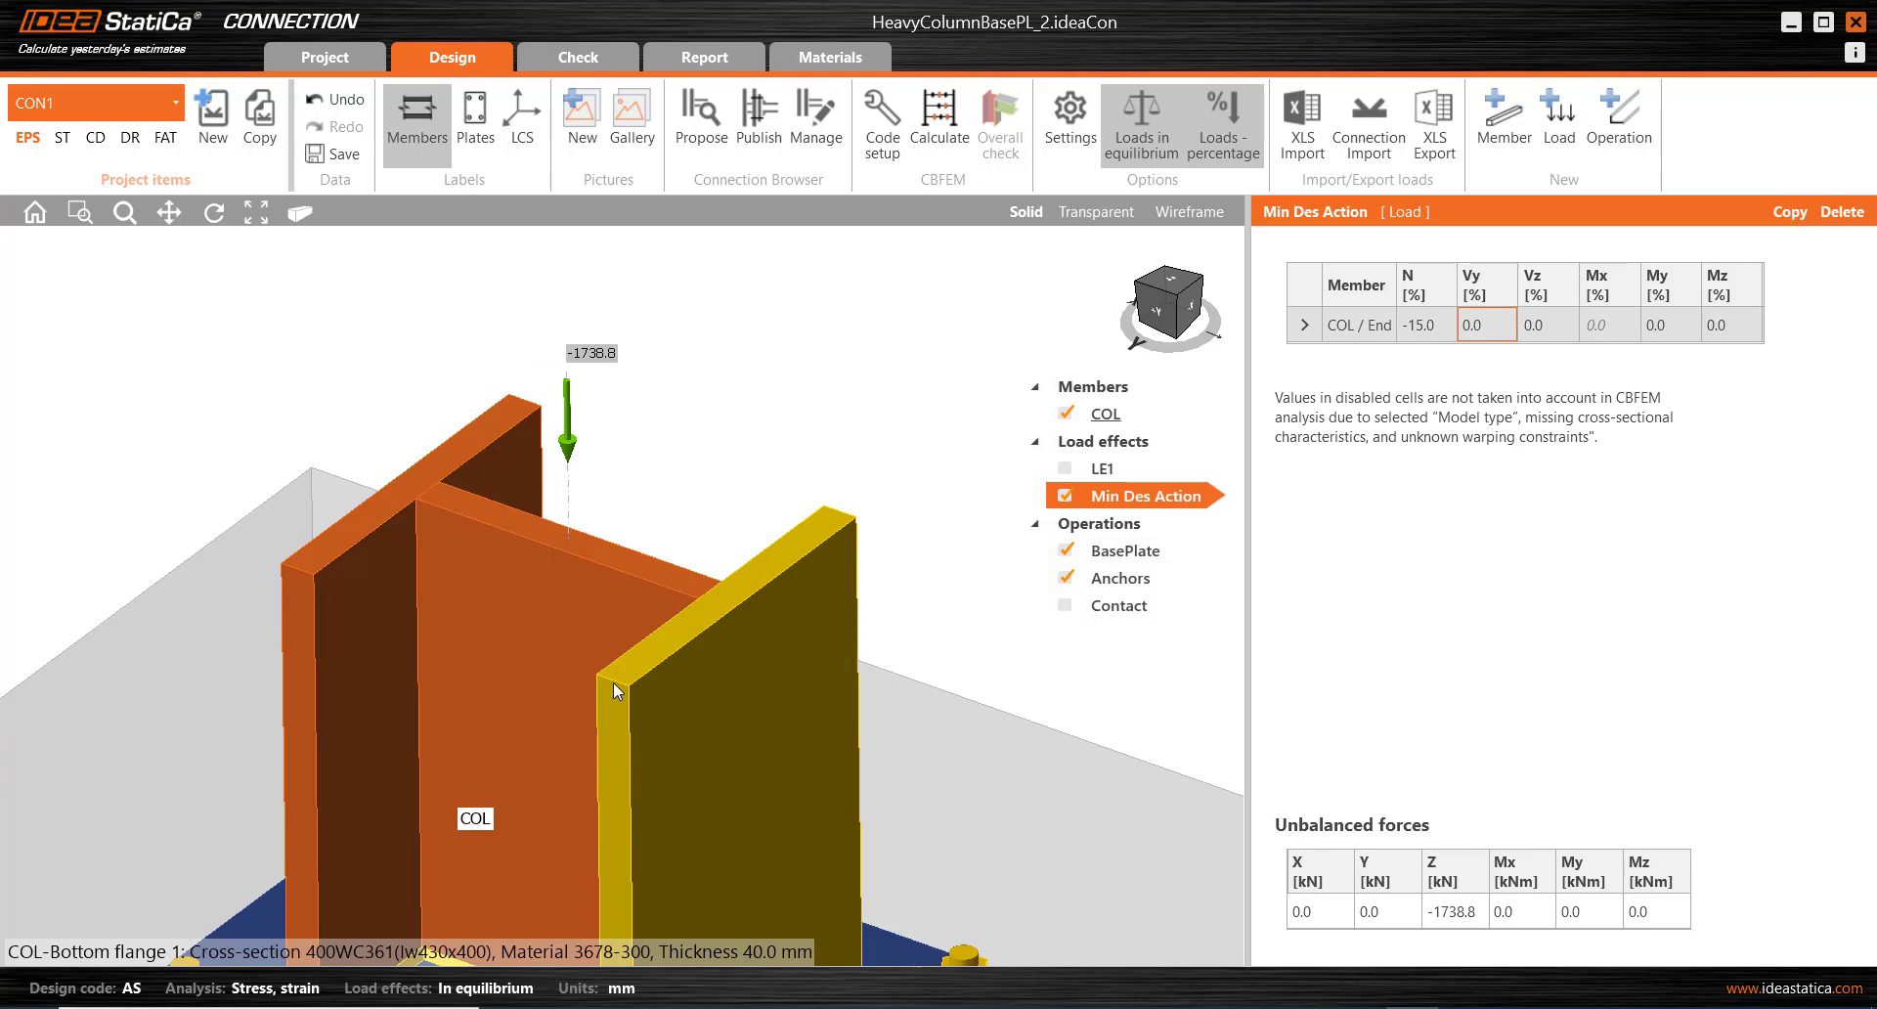
pyautogui.click(1444, 333)
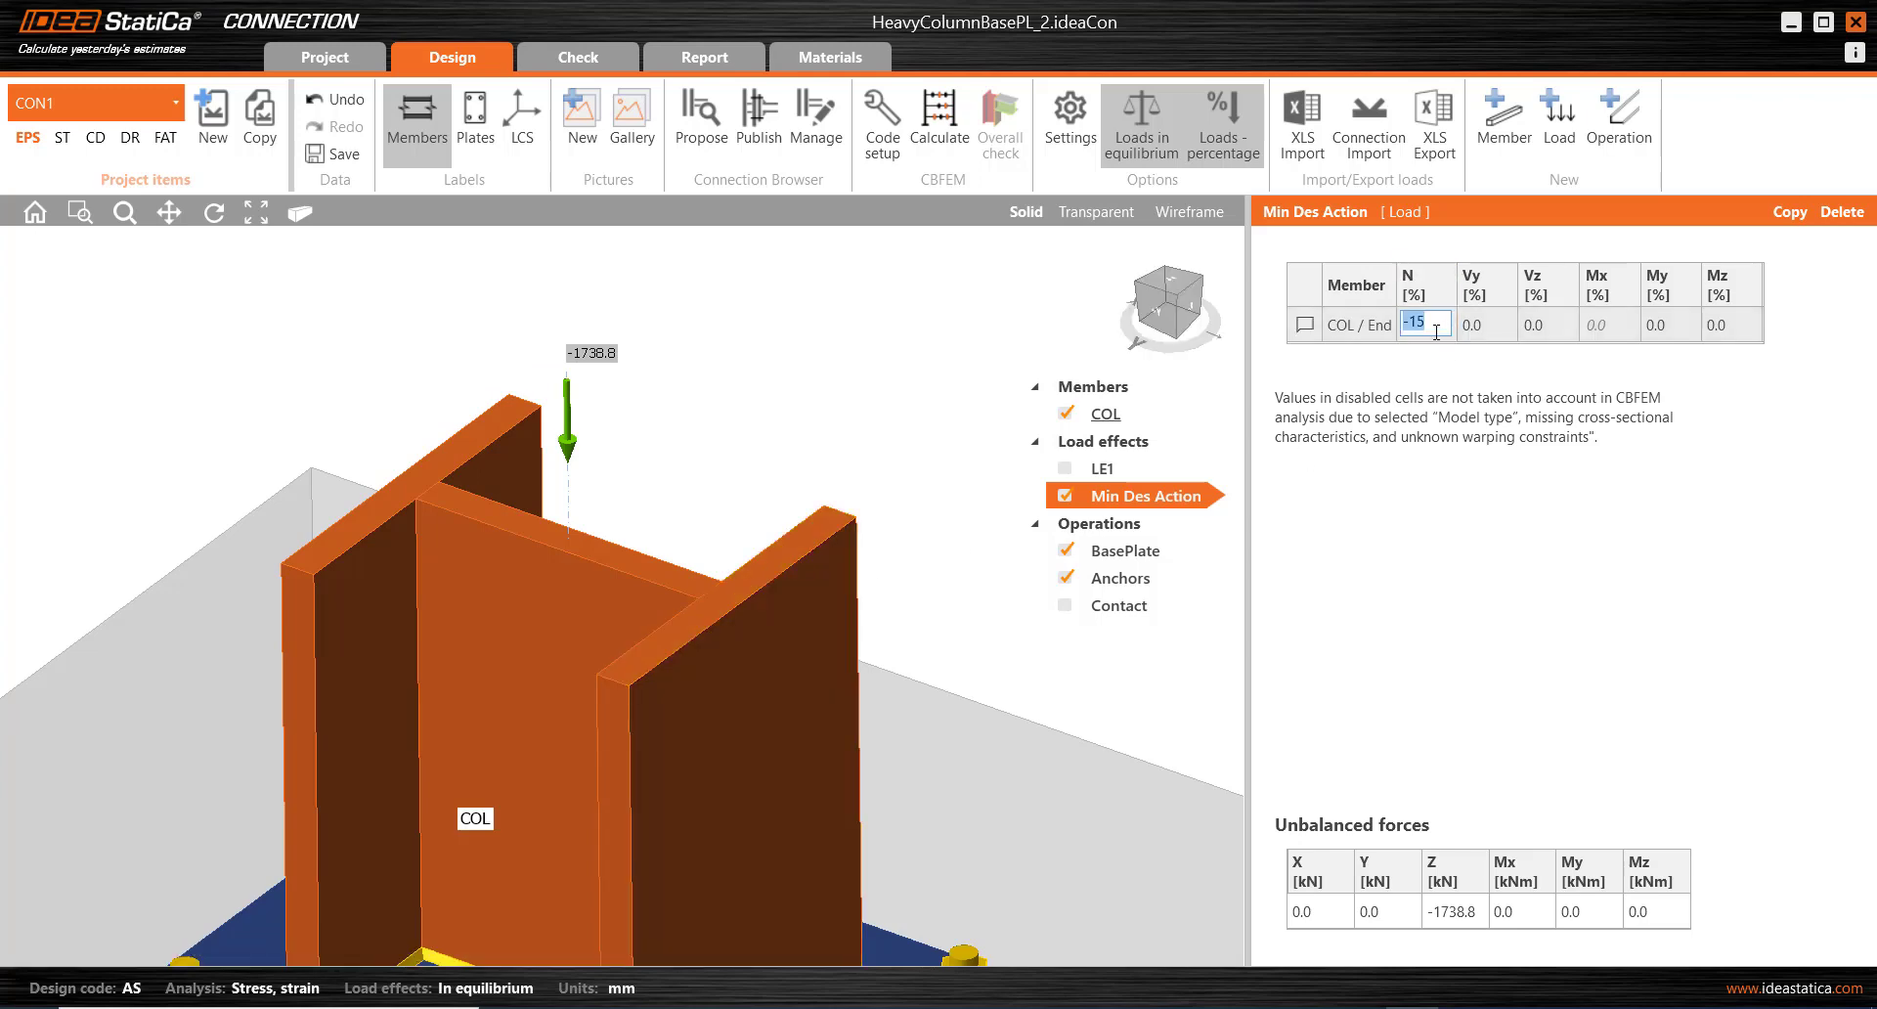
pyautogui.write('-100')
pyautogui.press('Tab')
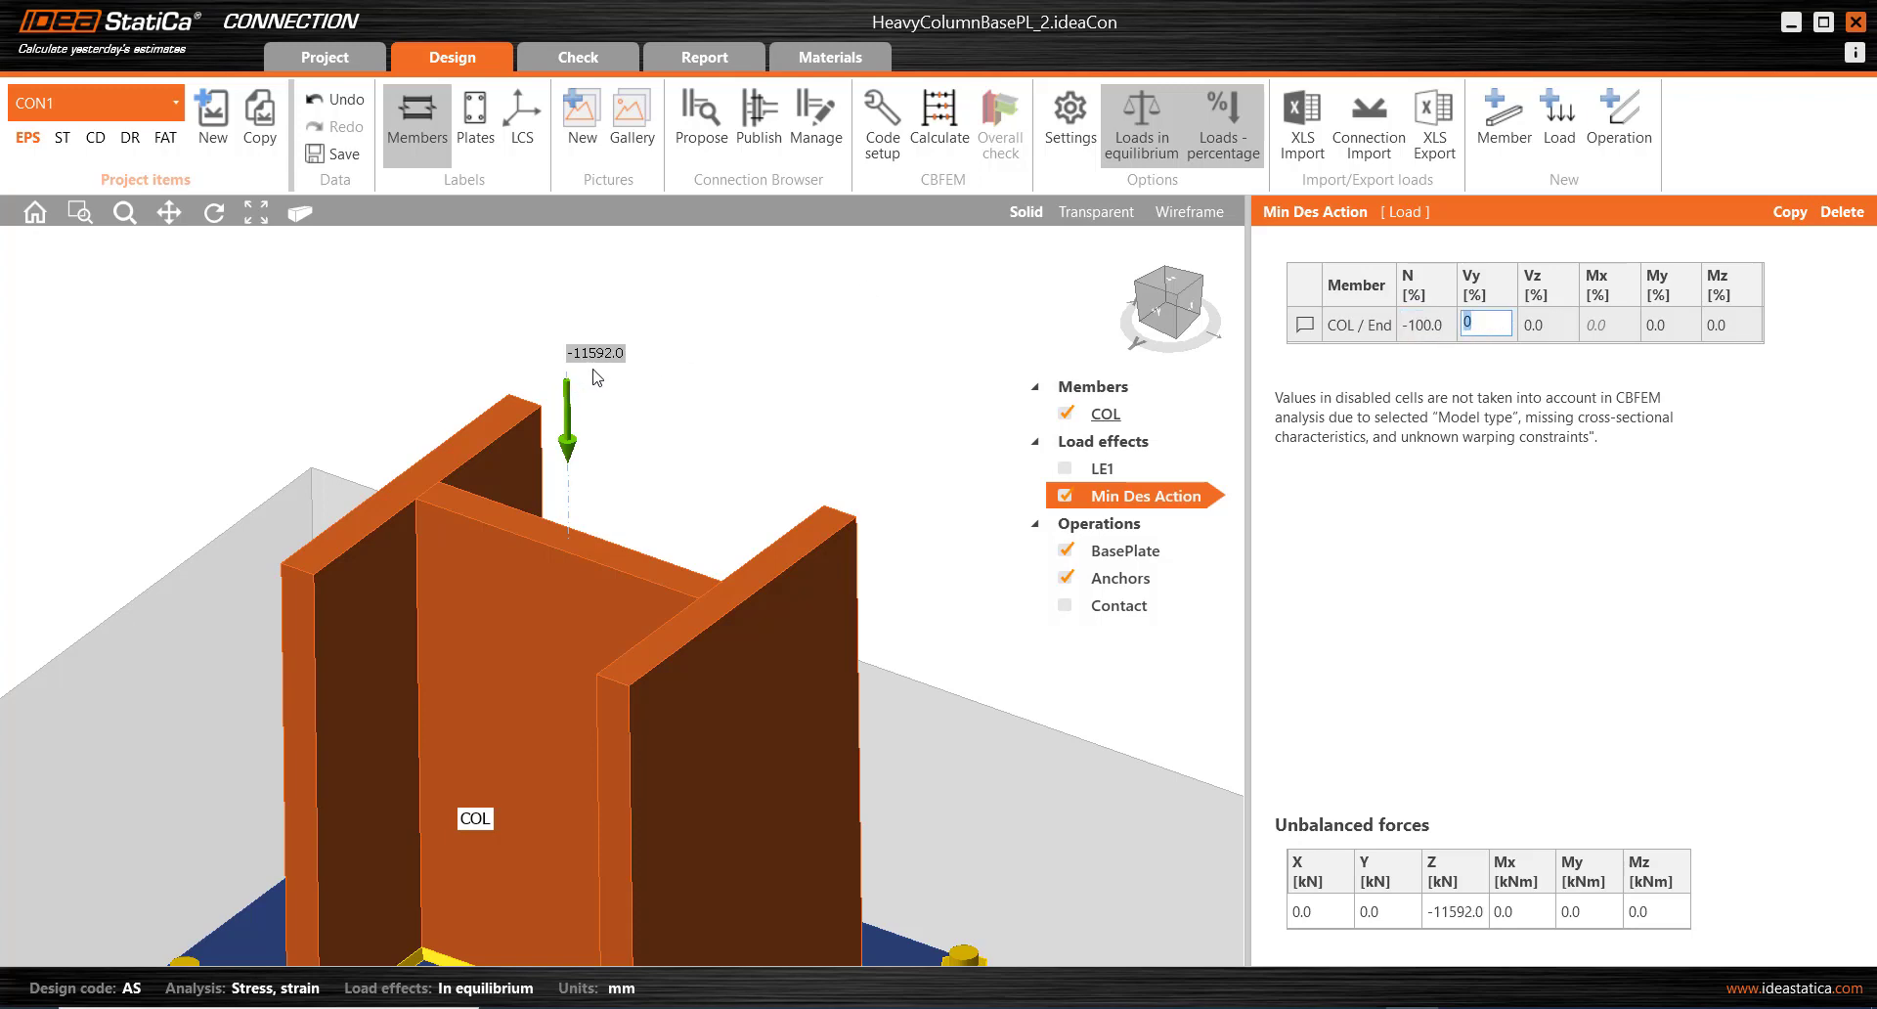
pyautogui.scroll(-5, 745, 586)
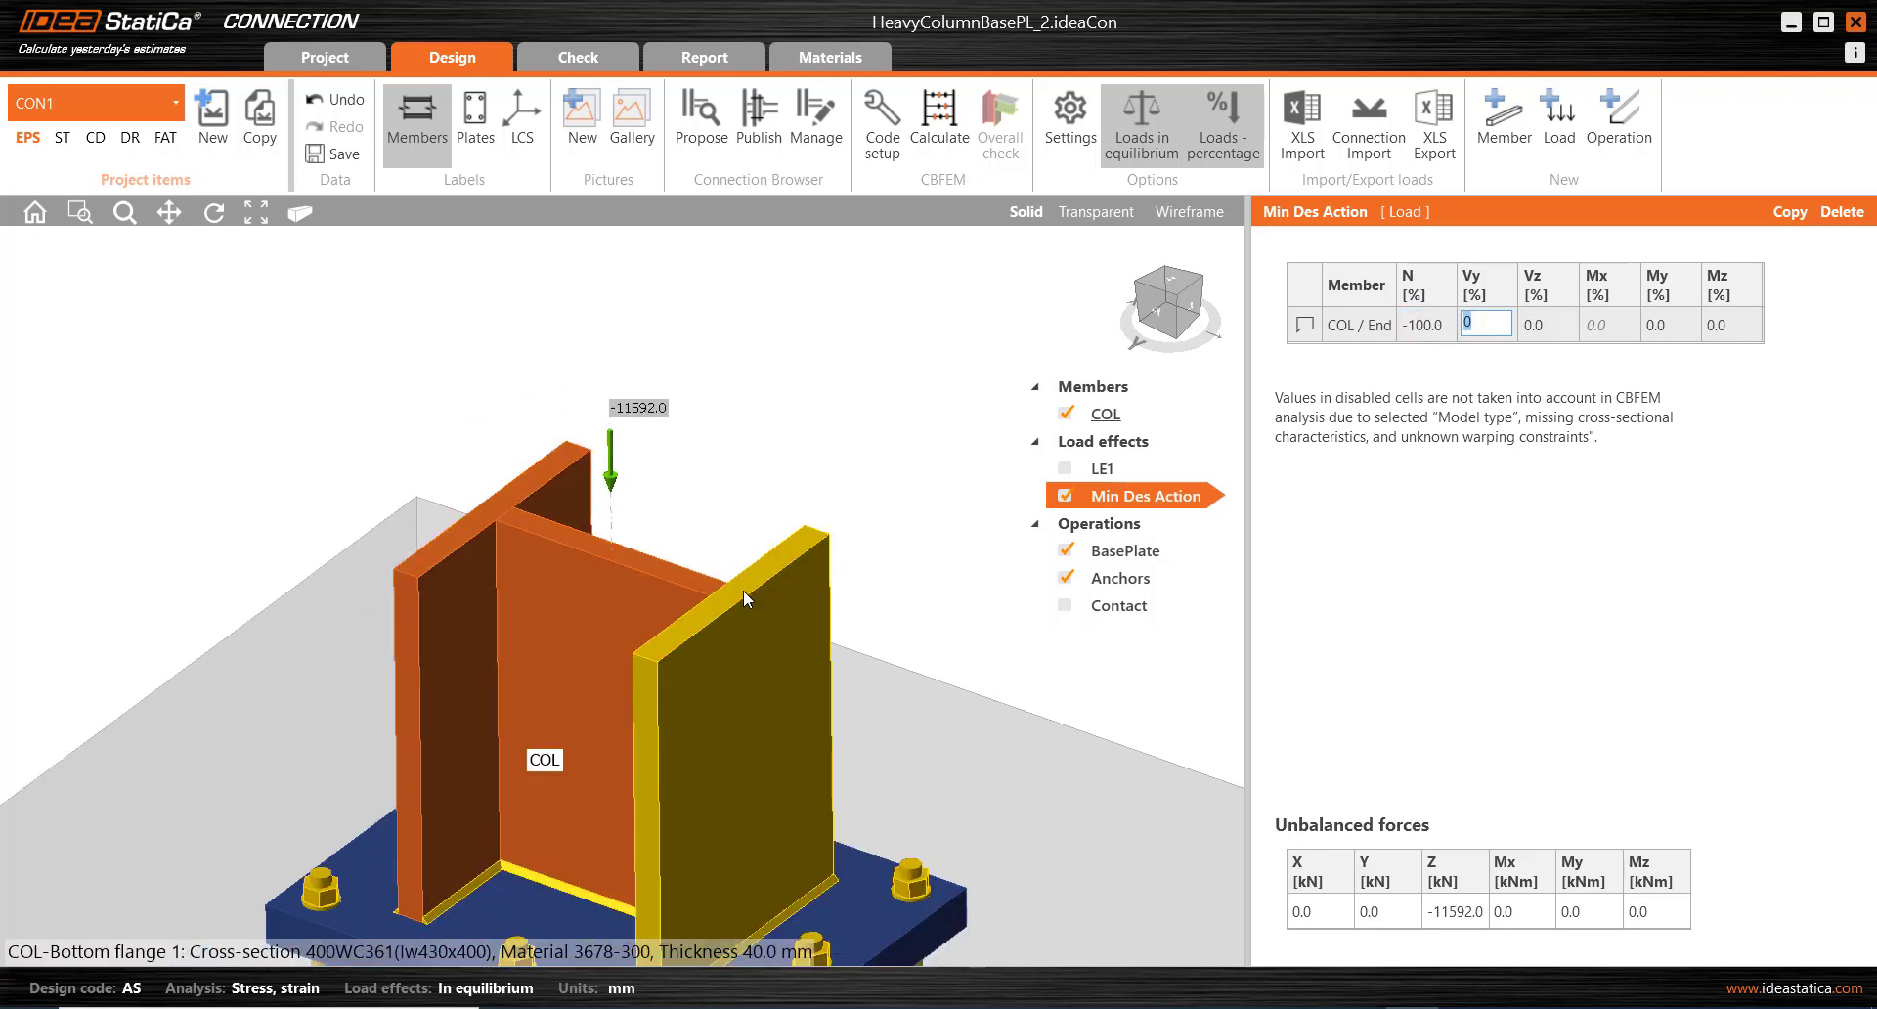
pyautogui.click(1447, 328)
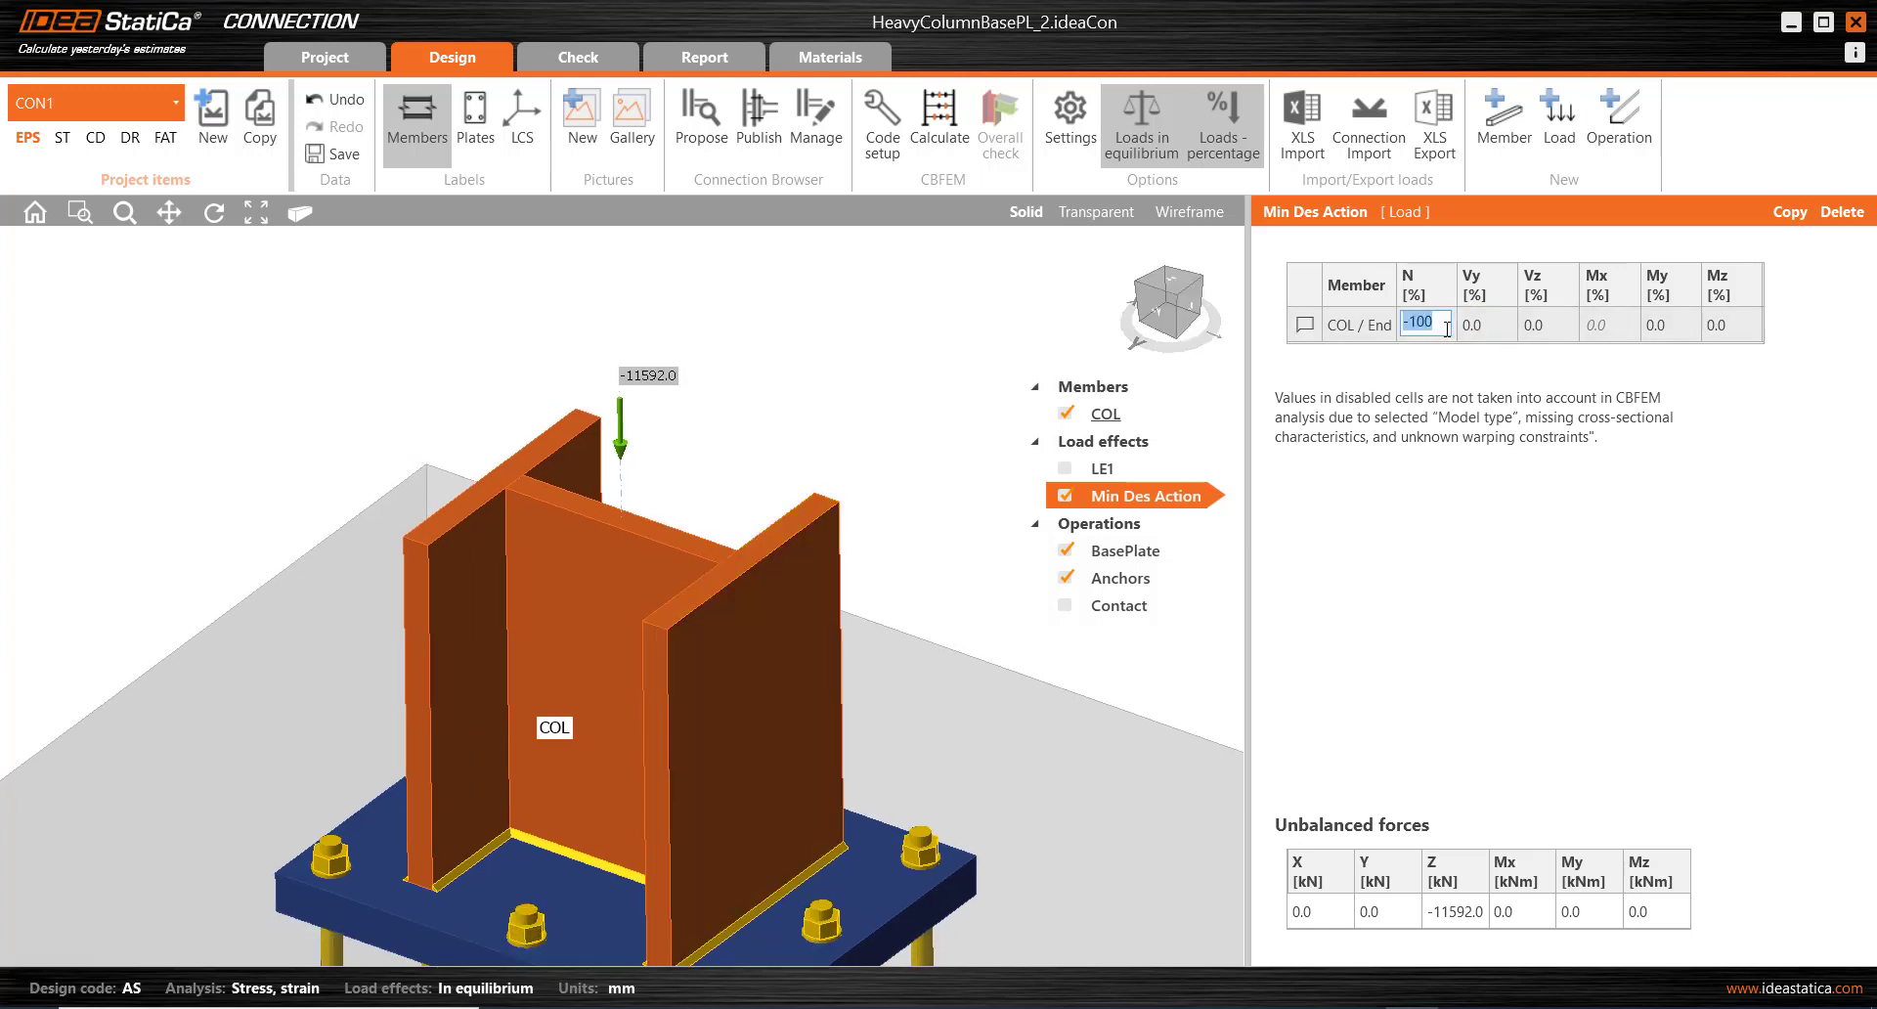
pyautogui.write('-15')
pyautogui.press('Tab')
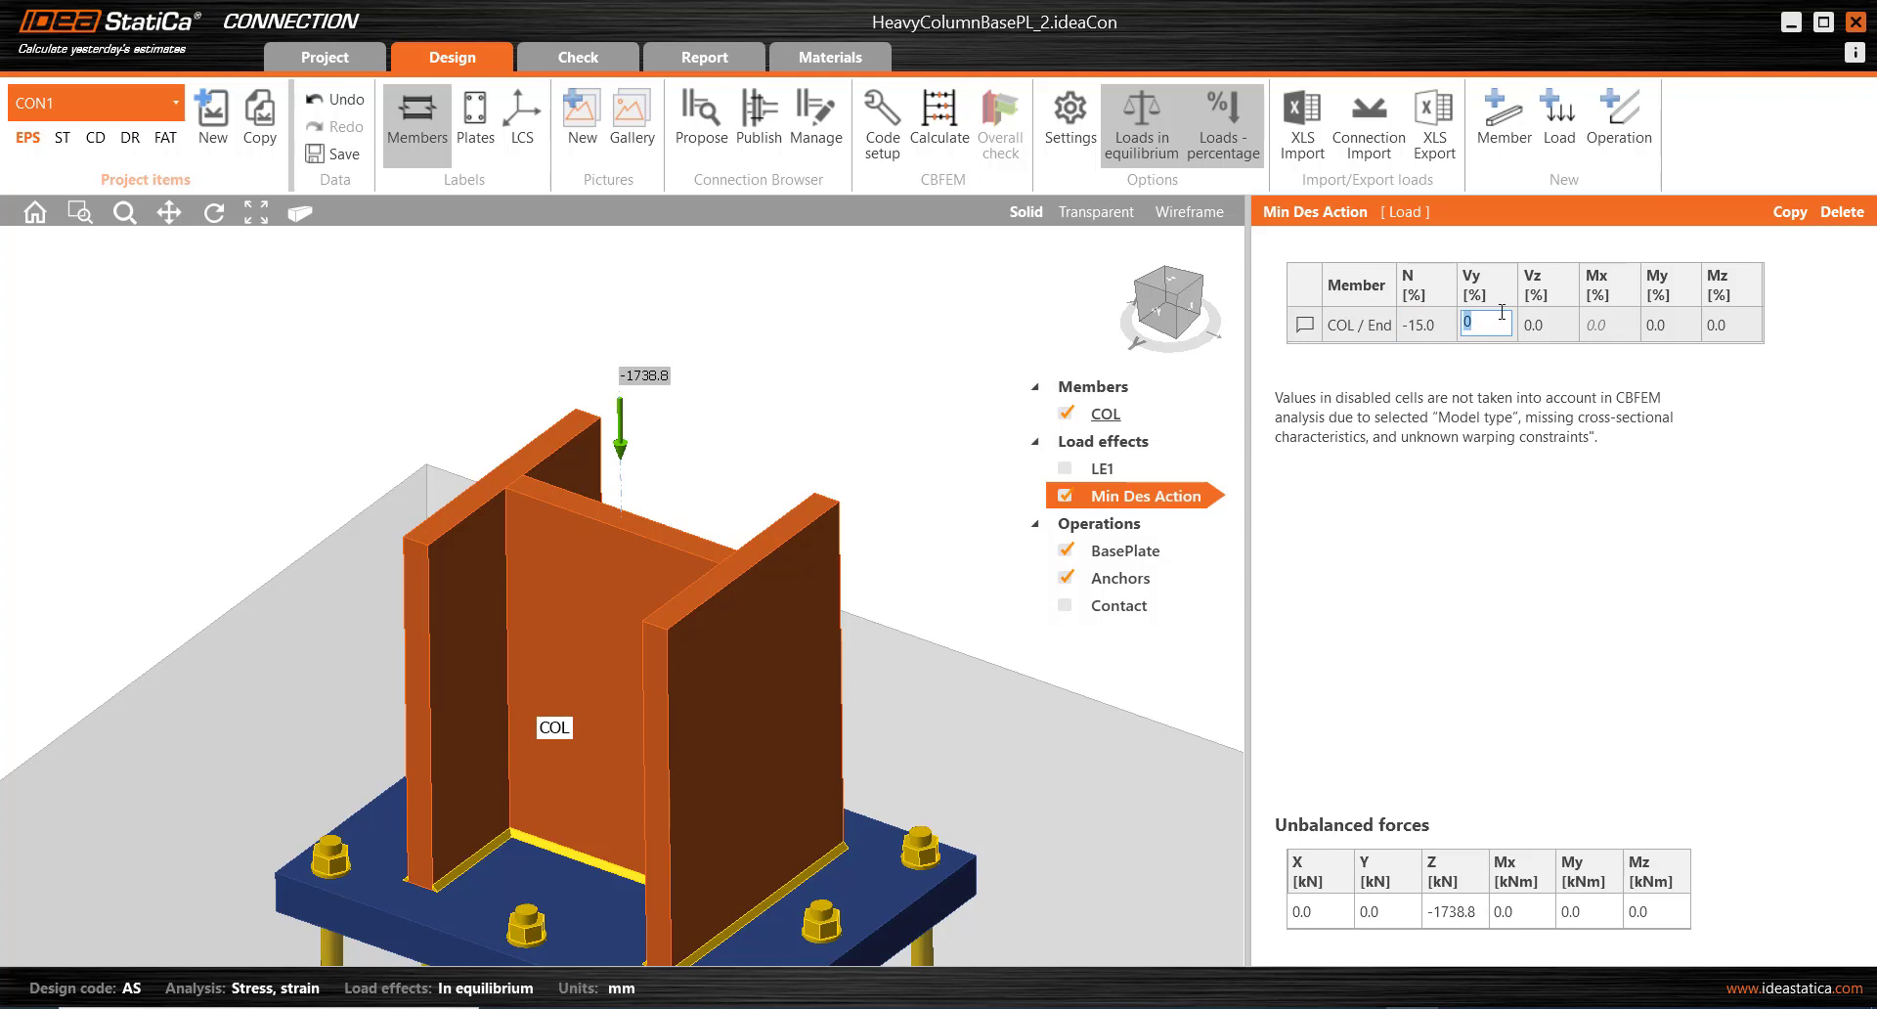
# Show loads in kN and change the Min Des Action axial force to -1740 kN.
pyautogui.click(1229, 144)
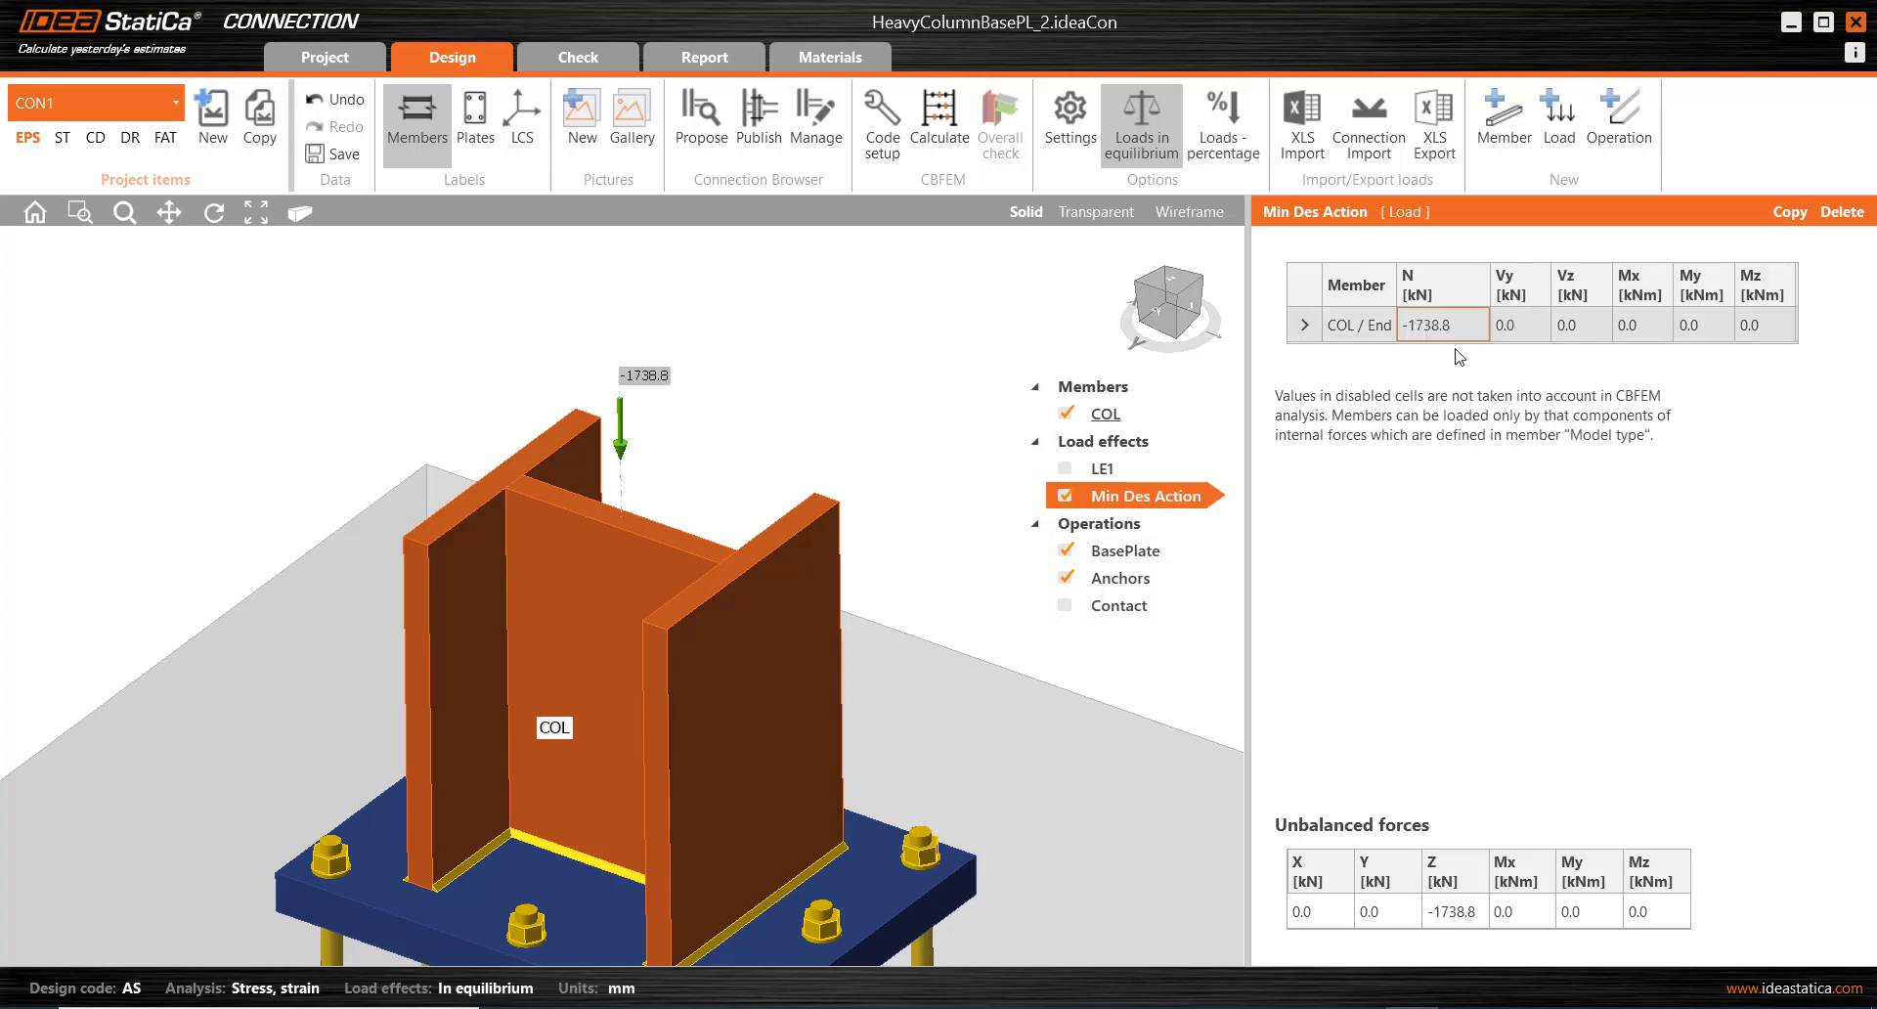
pyautogui.click(1459, 331)
pyautogui.click(1432, 325)
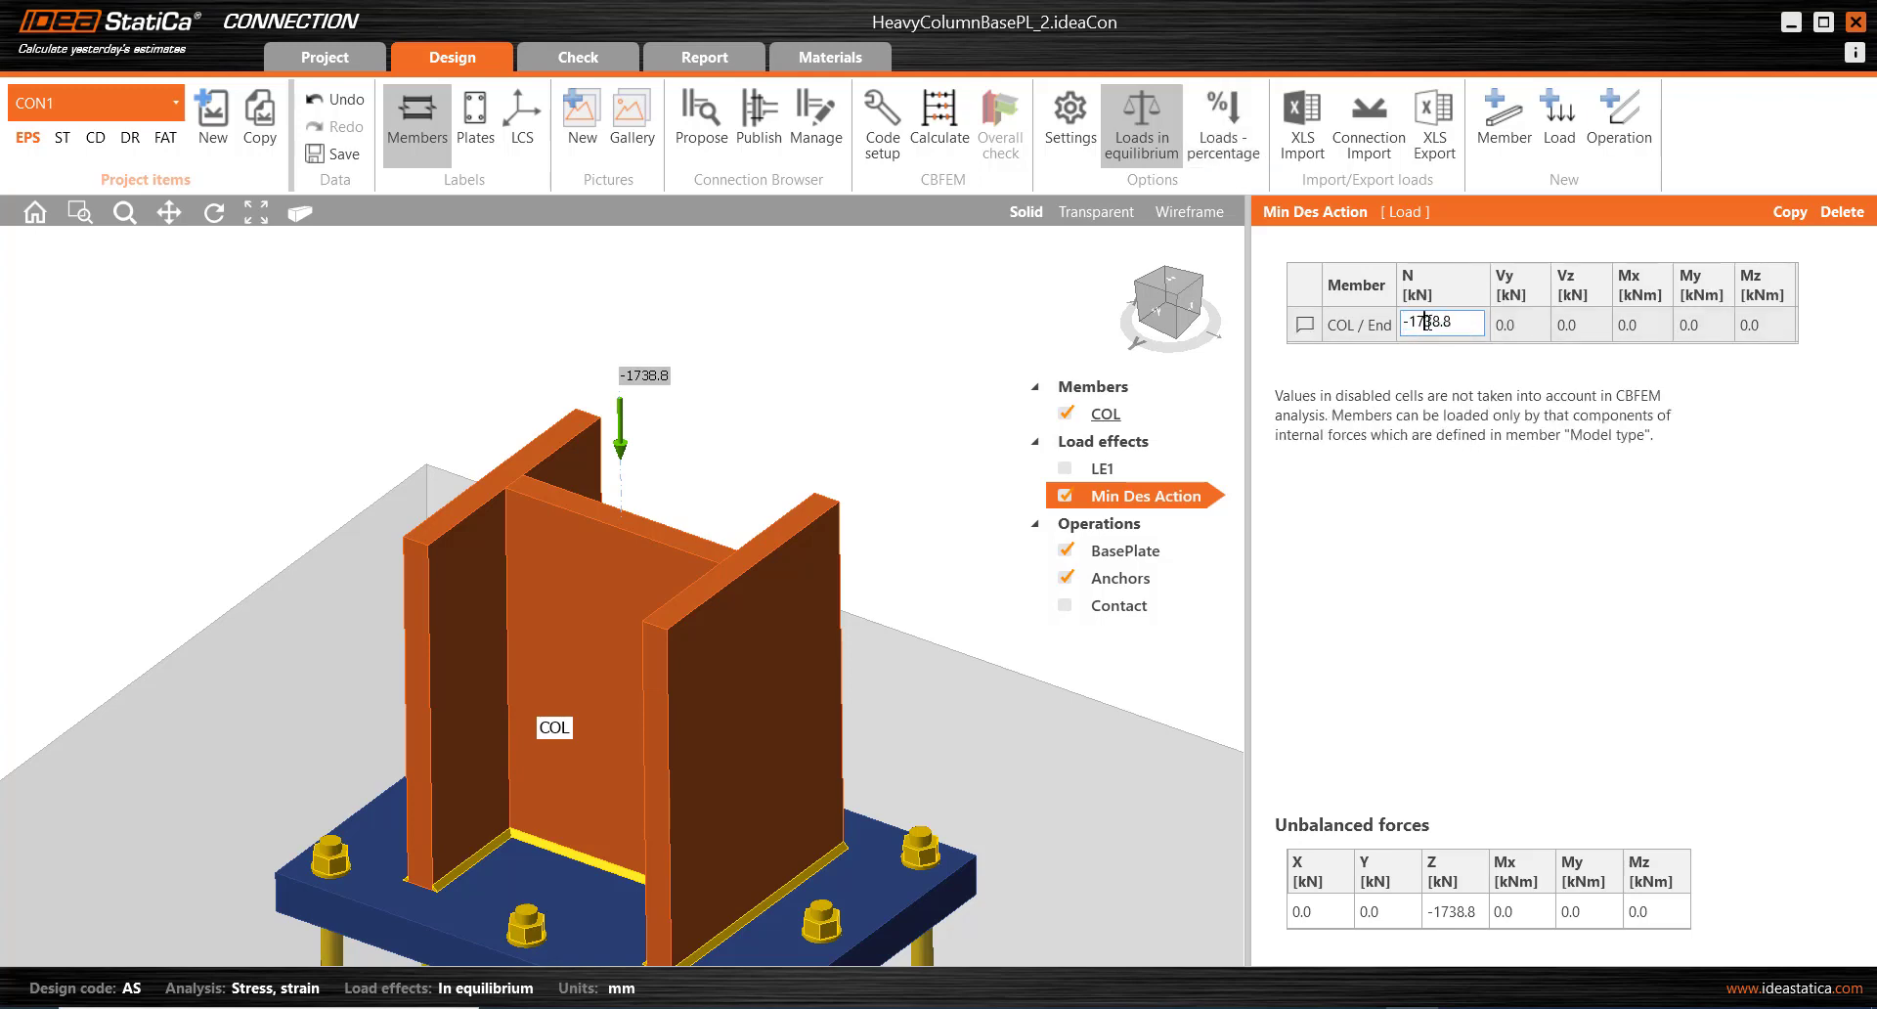
pyautogui.hotkey('shift', 'End')
pyautogui.write('40')
pyautogui.press('Tab')
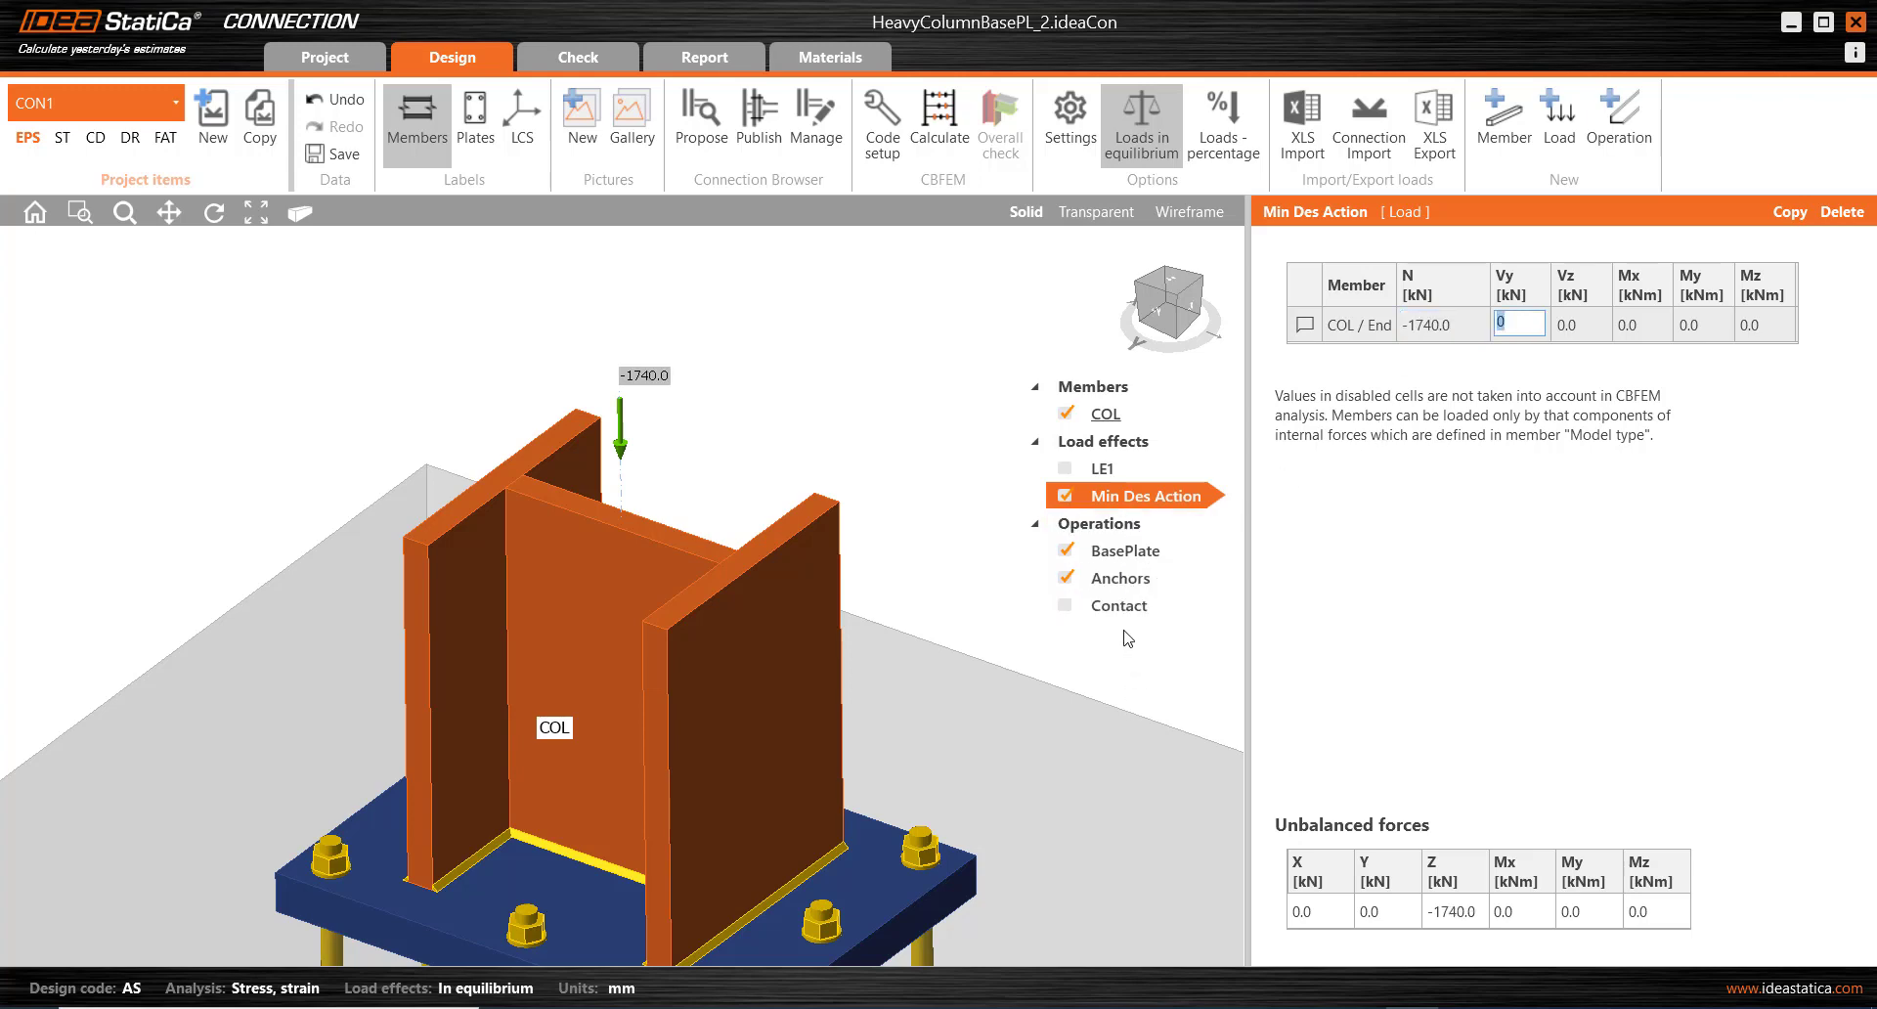
# Make the model transparent and centre the view on the base plate.
pyautogui.click(1099, 211)
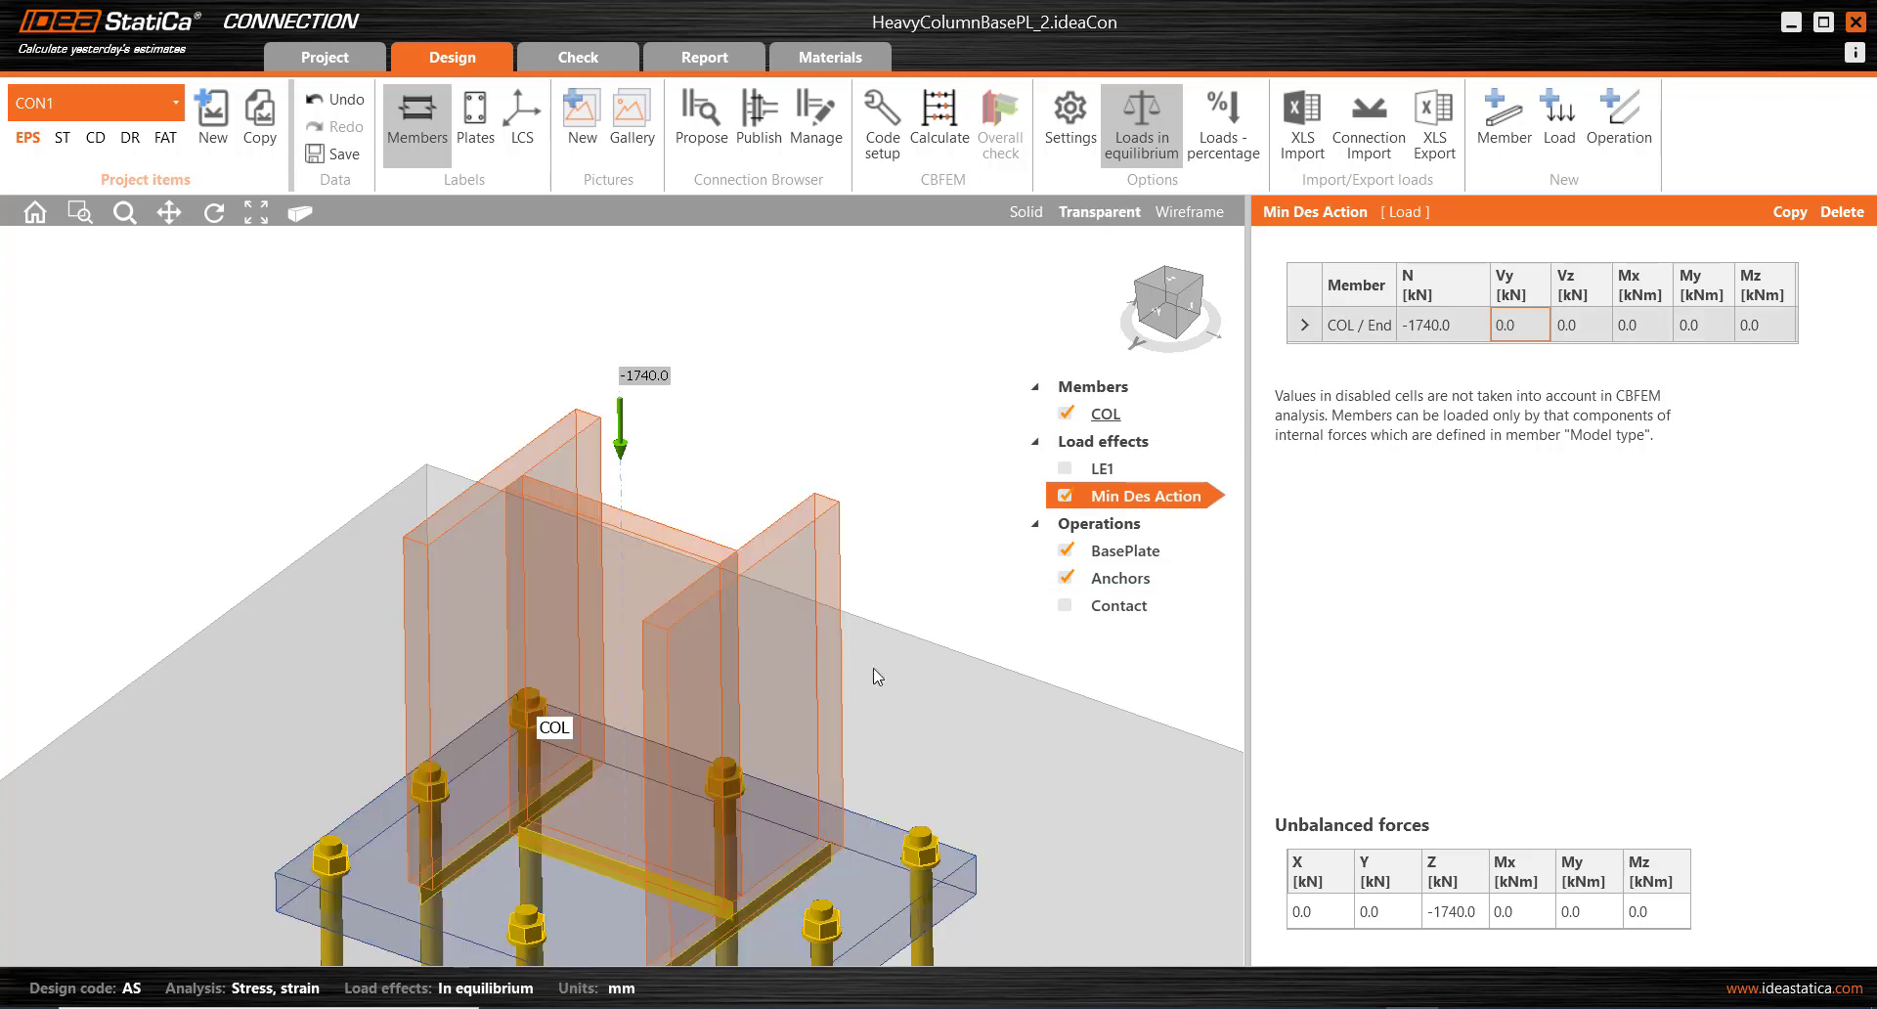
pyautogui.scroll(-3, 703, 648)
pyautogui.moveTo(704, 649); pyautogui.dragTo(706, 554, button='middle')
pyautogui.scroll(3, 641, 618)
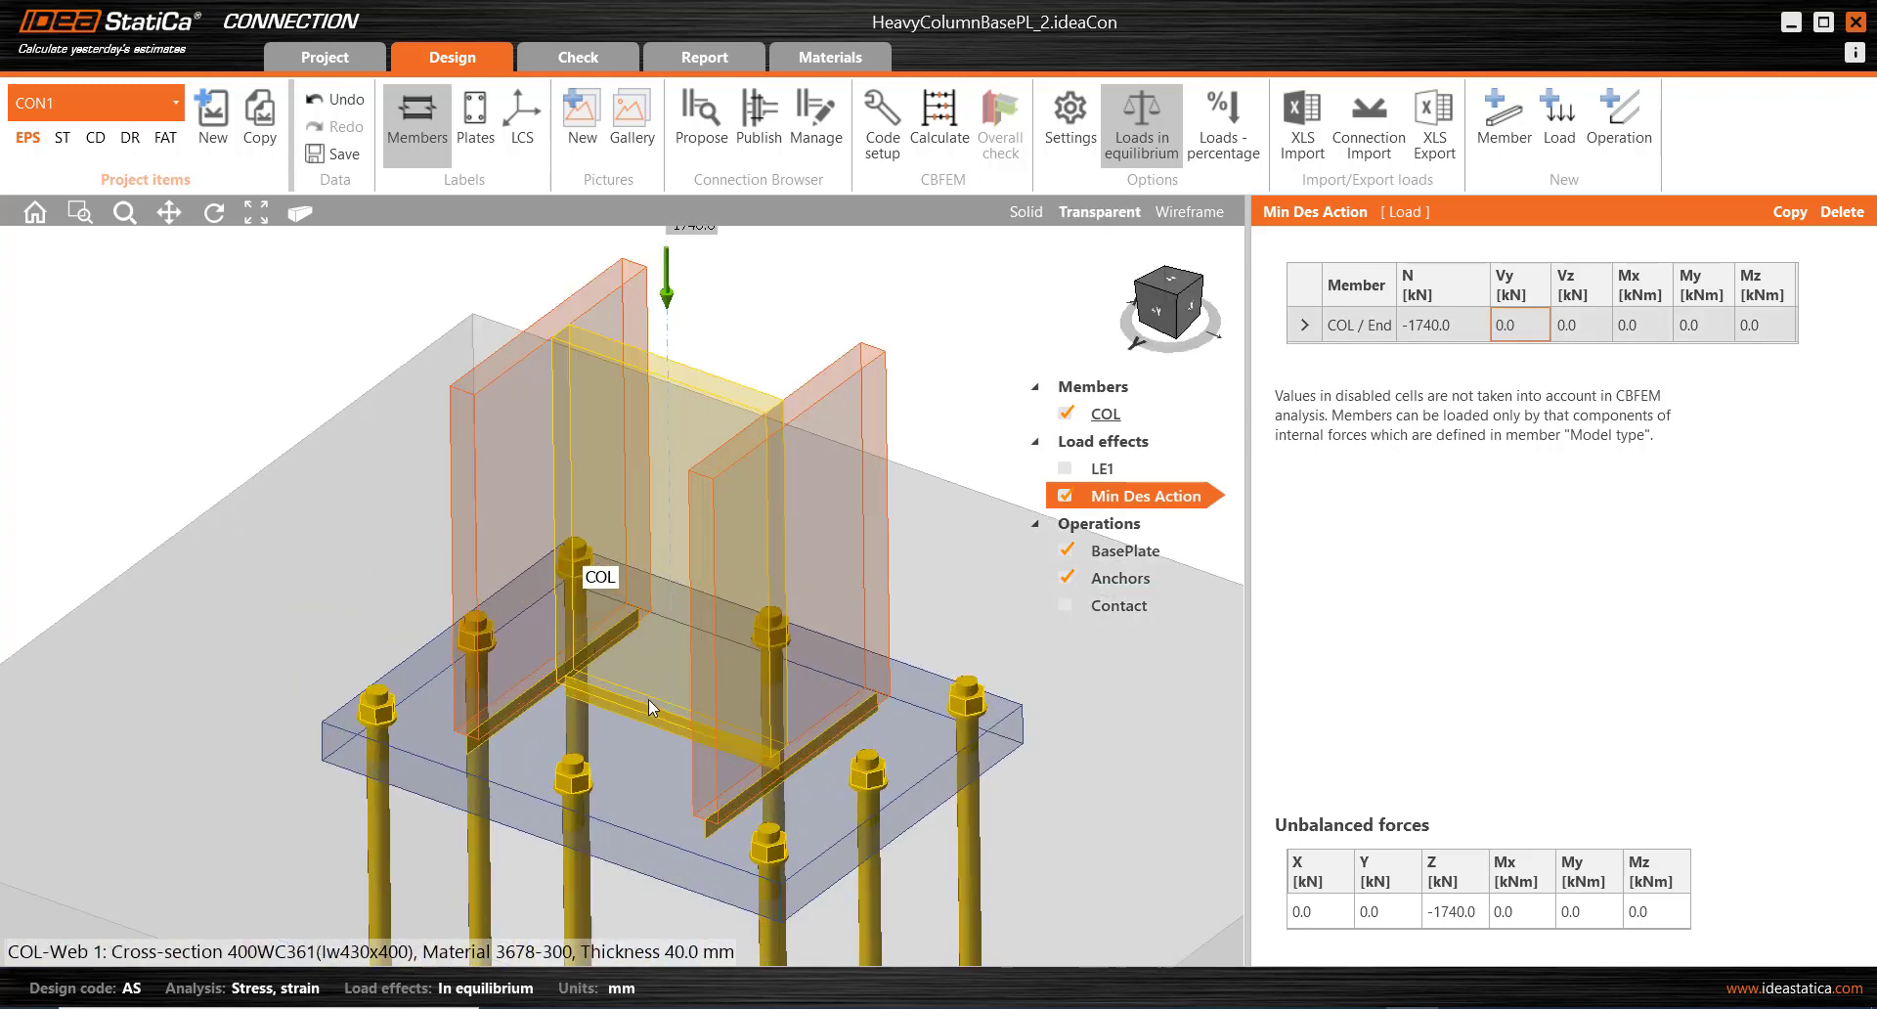
pyautogui.moveTo(649, 700); pyautogui.dragTo(608, 639, button='middle')
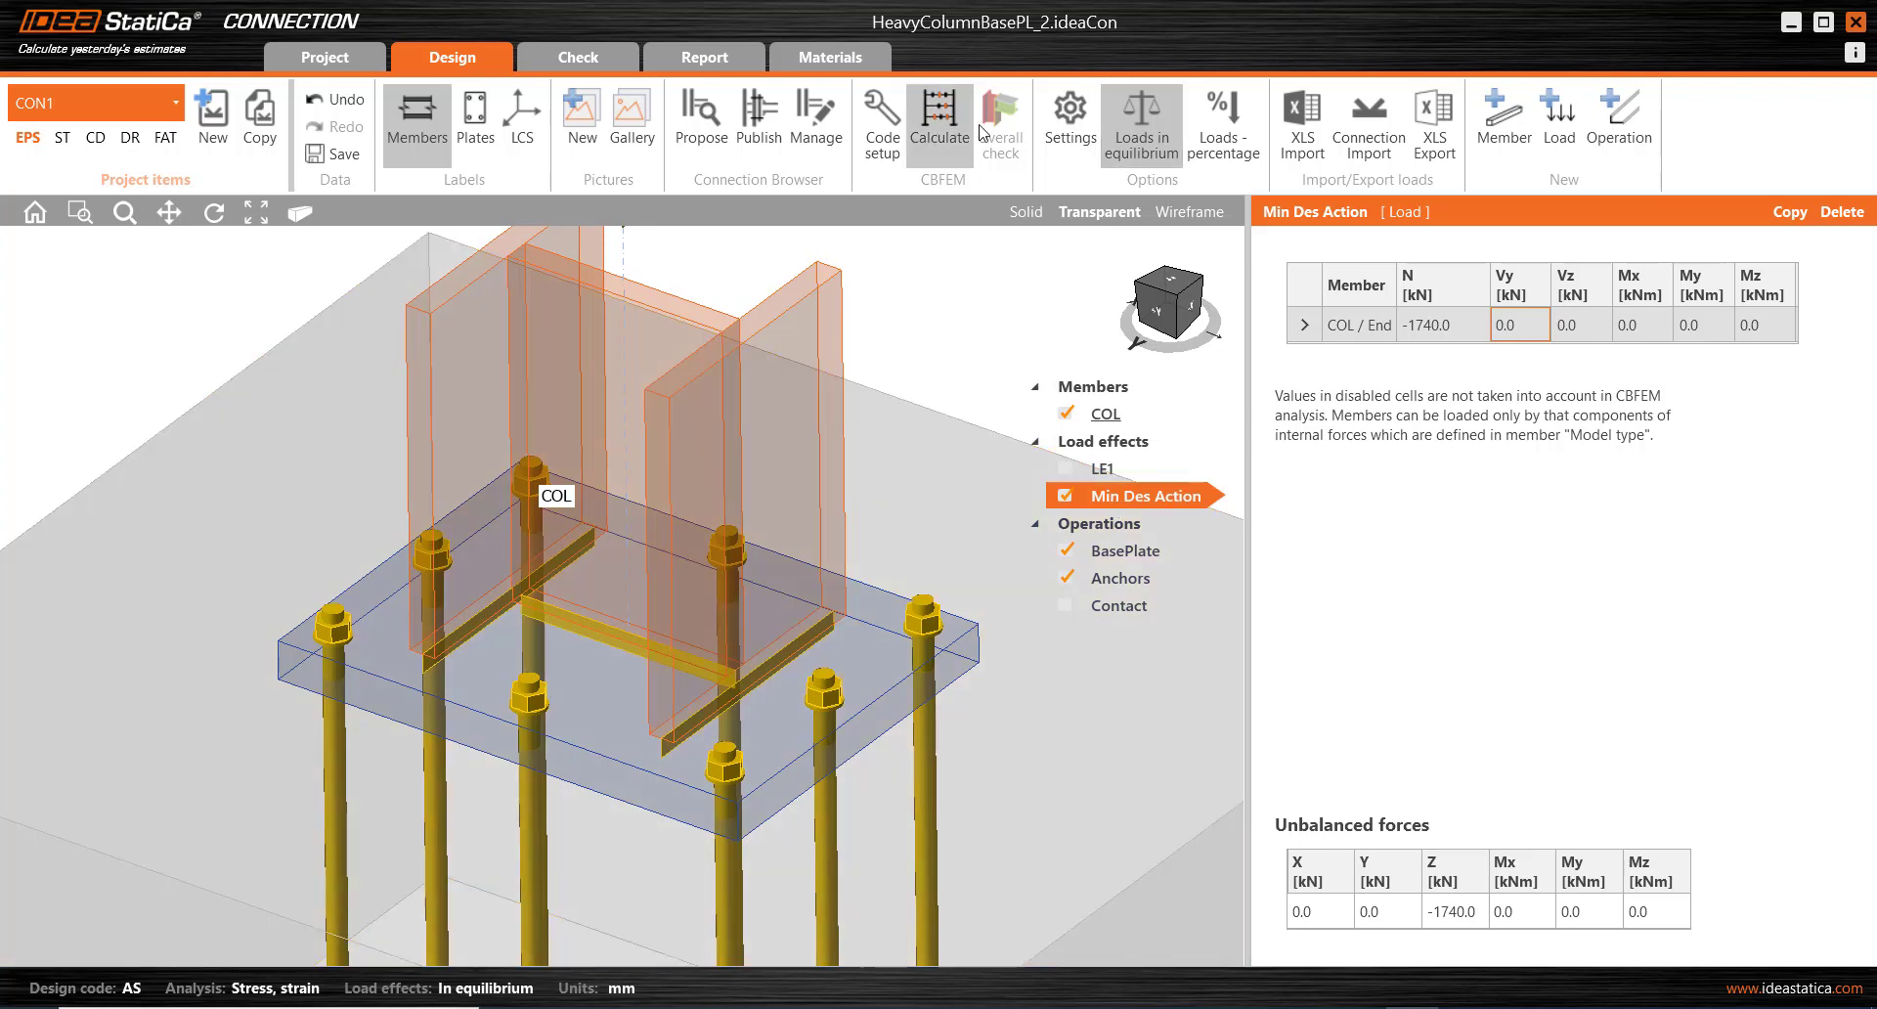
# Calculate the Min Des Action case in solid display, then enable column-to-plate contact.
pyautogui.click(1023, 214)
pyautogui.click(938, 125)
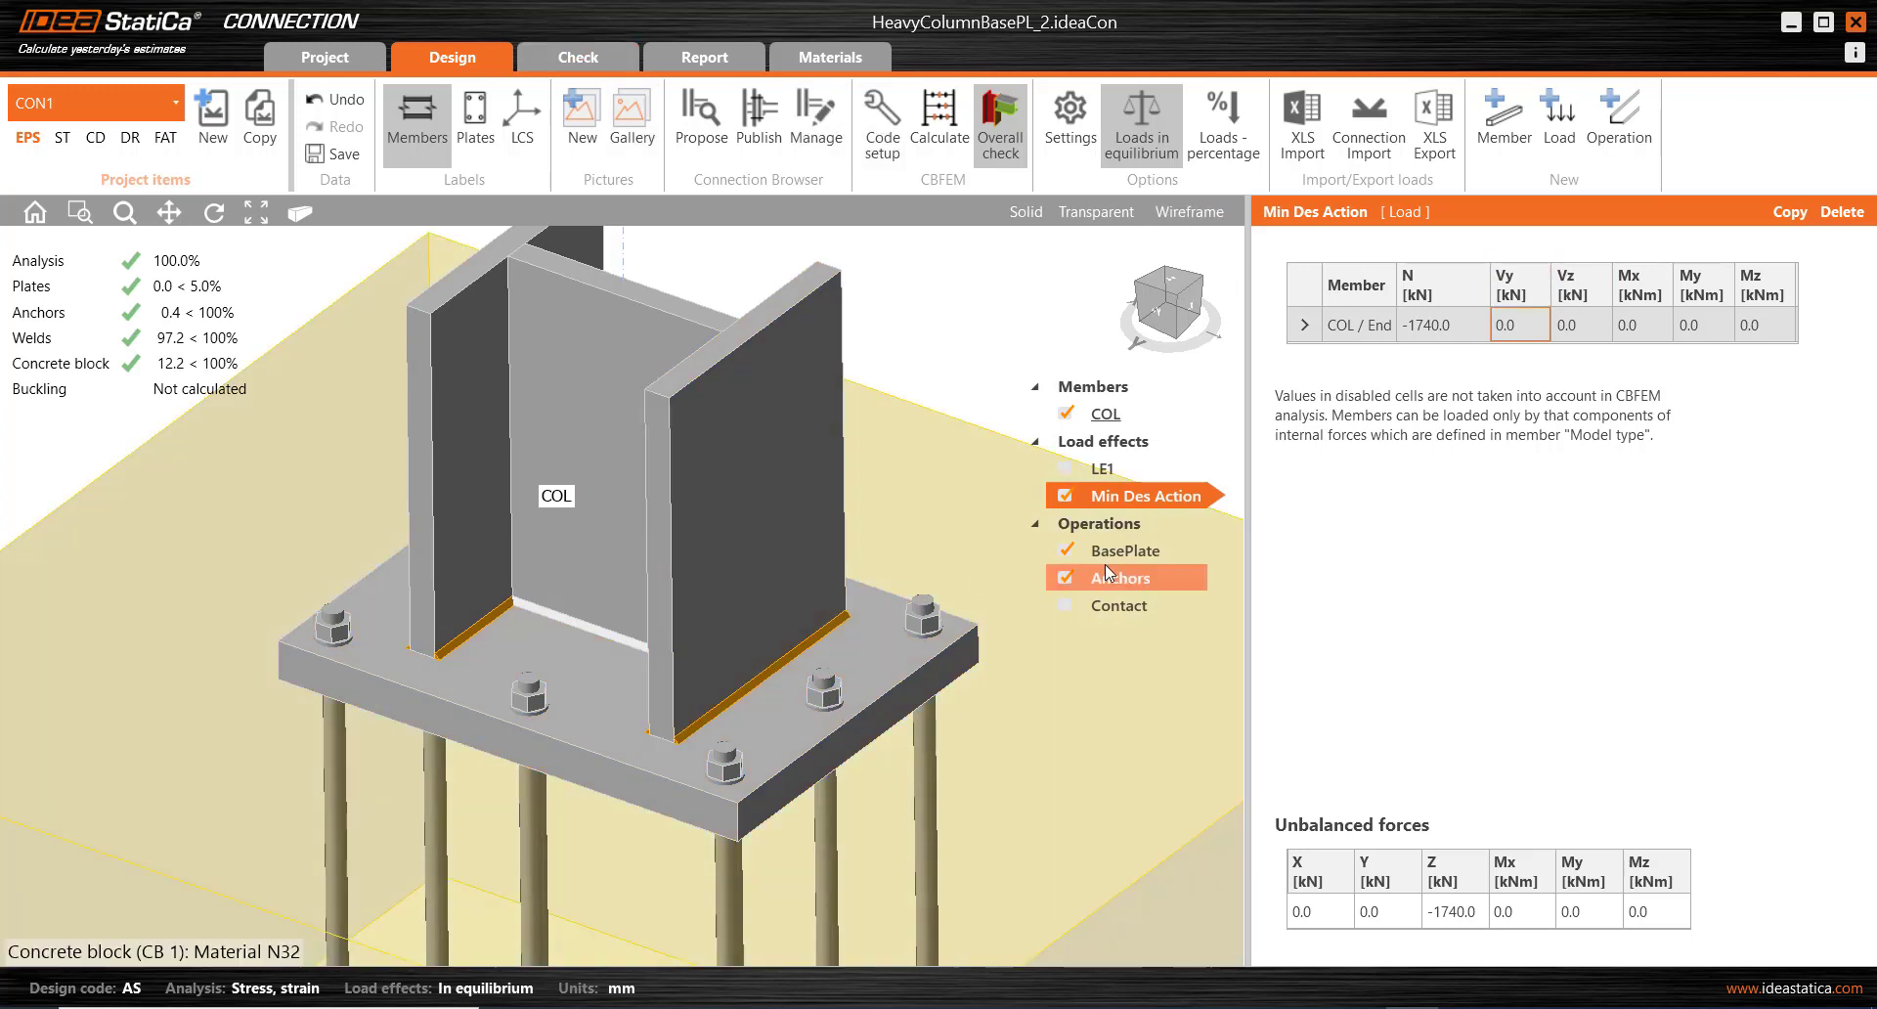
pyautogui.click(1065, 603)
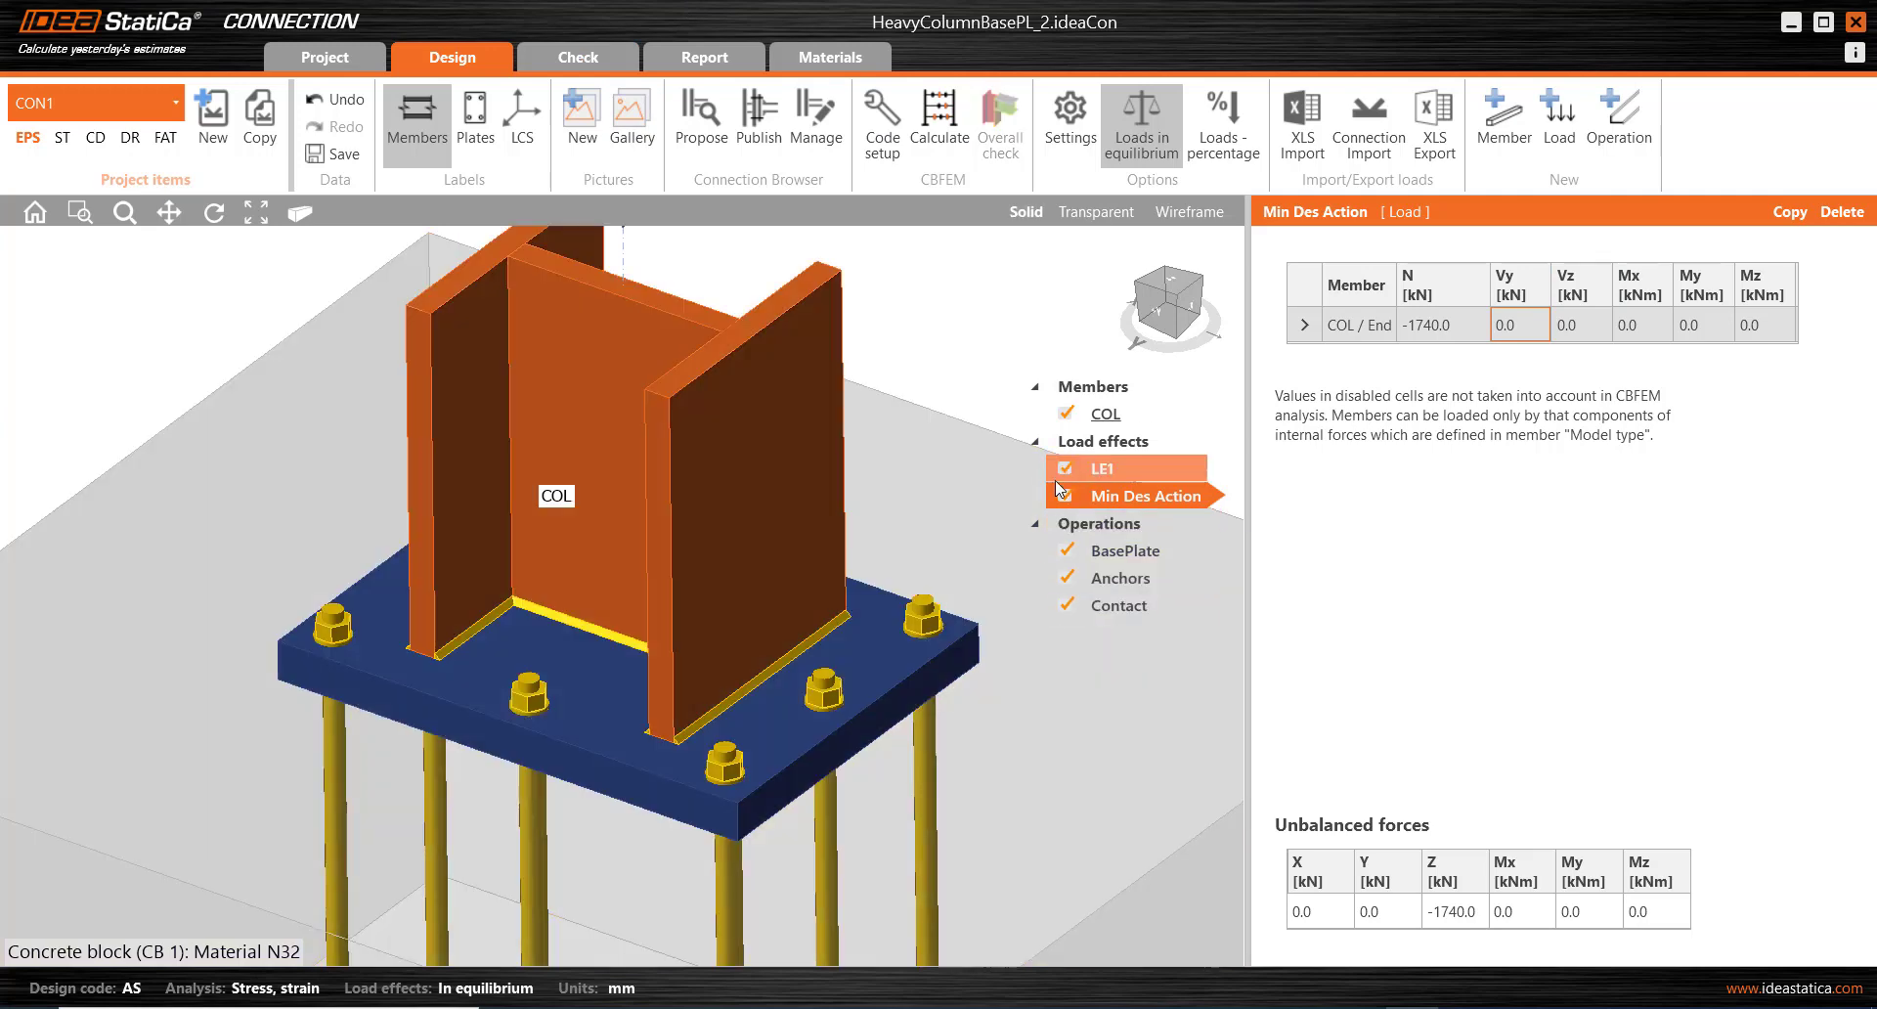
# Bring up load effect LE1, showing N -10000.0 kN and Vz -150.0 kN.
pyautogui.click(1109, 468)
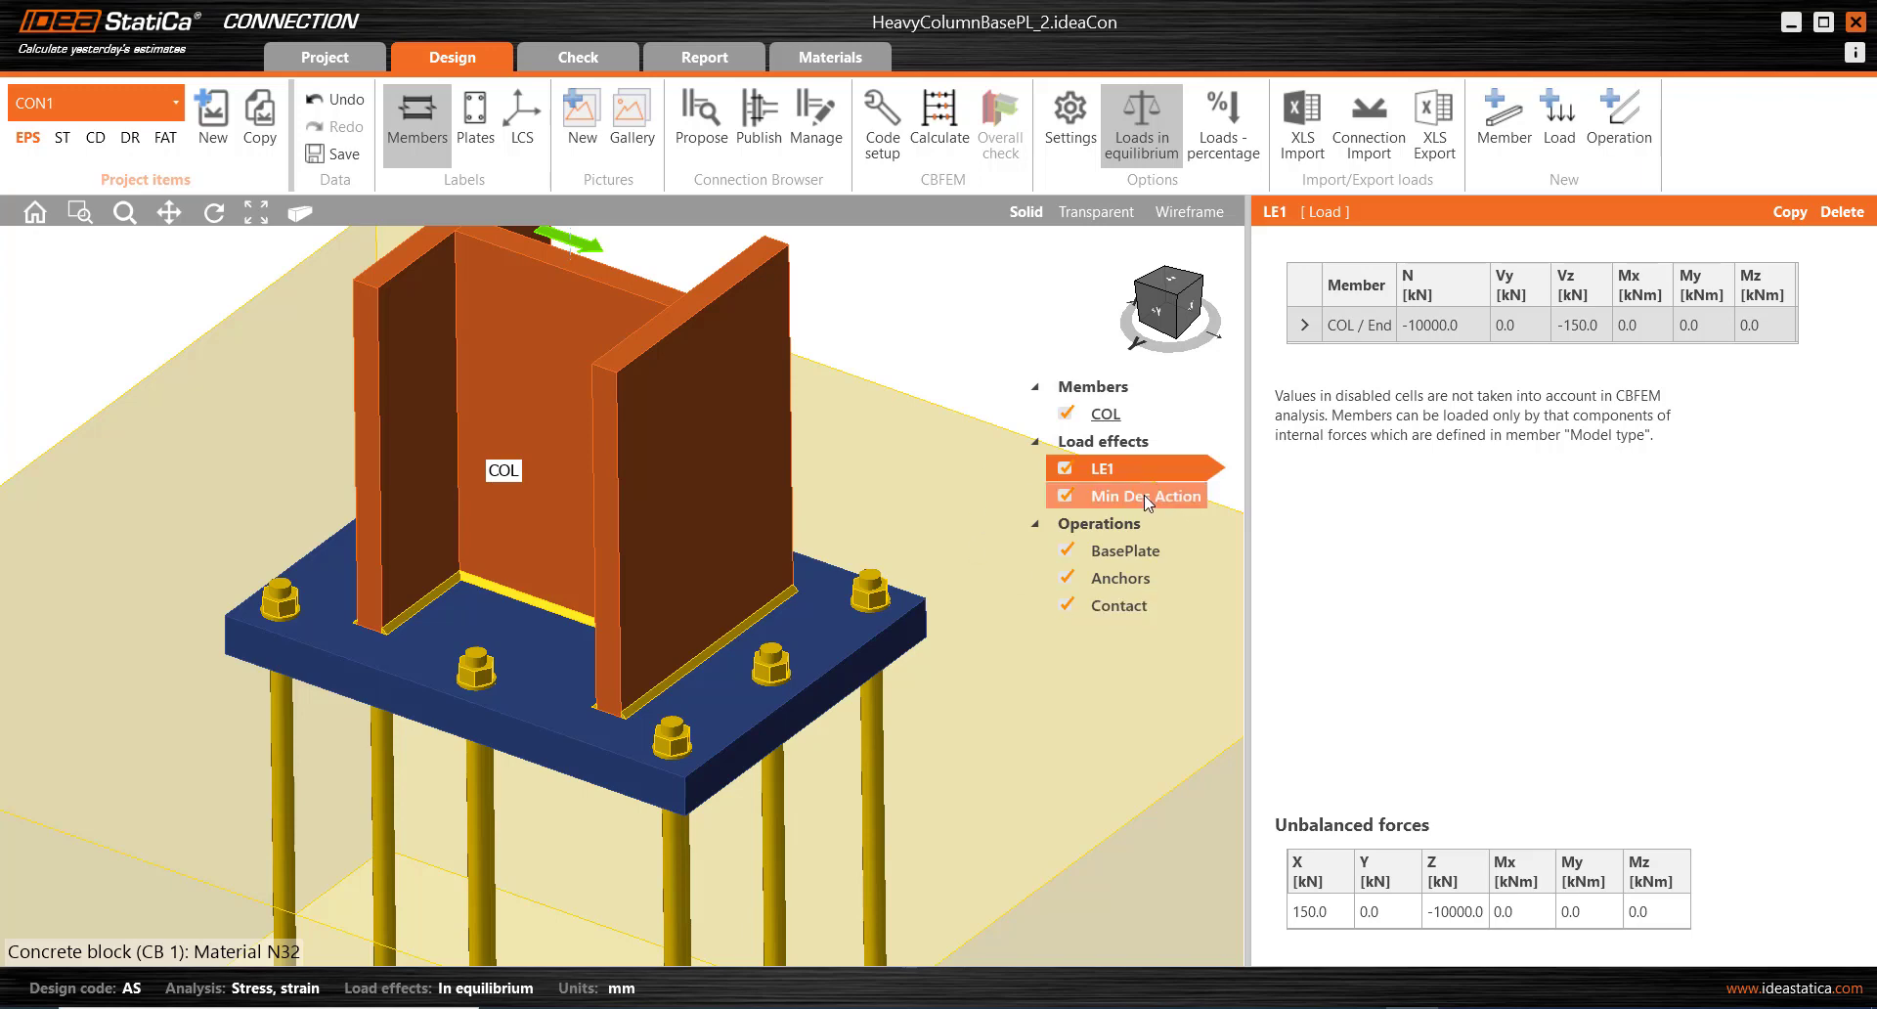
pyautogui.scroll(-3, 807, 511)
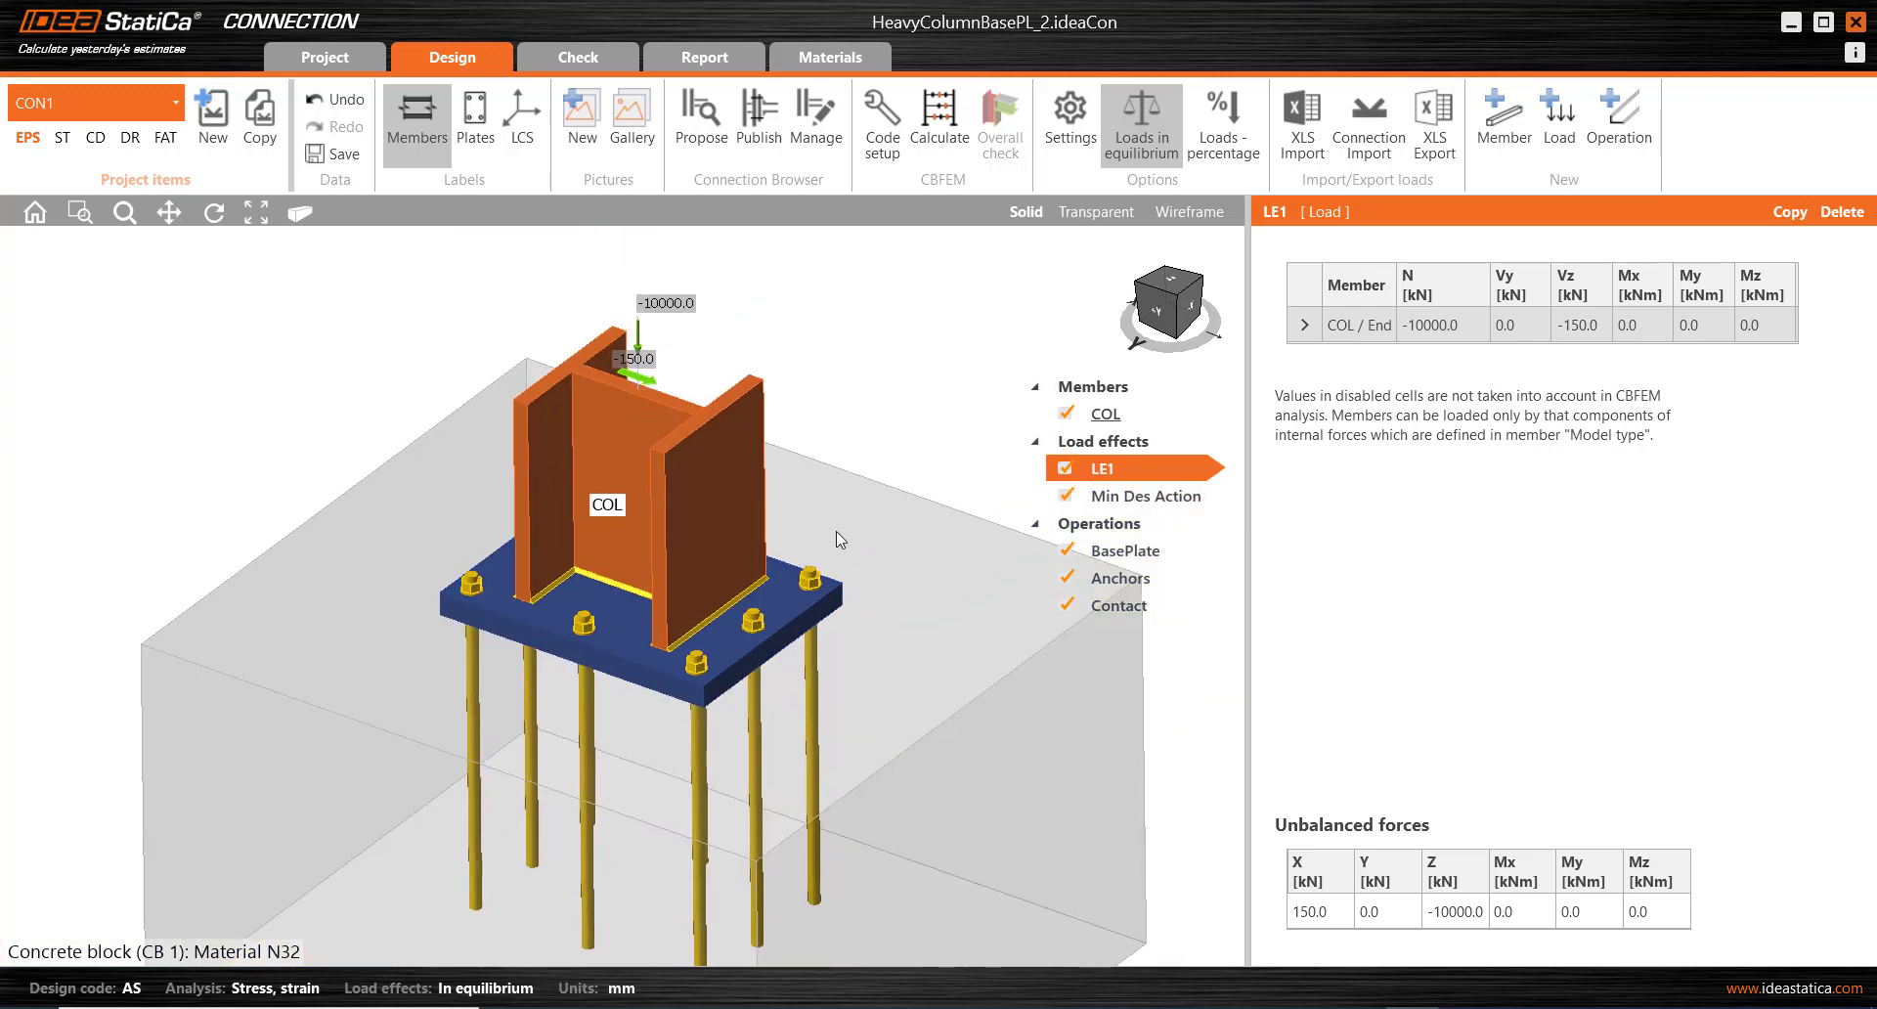
pyautogui.scroll(3, 829, 542)
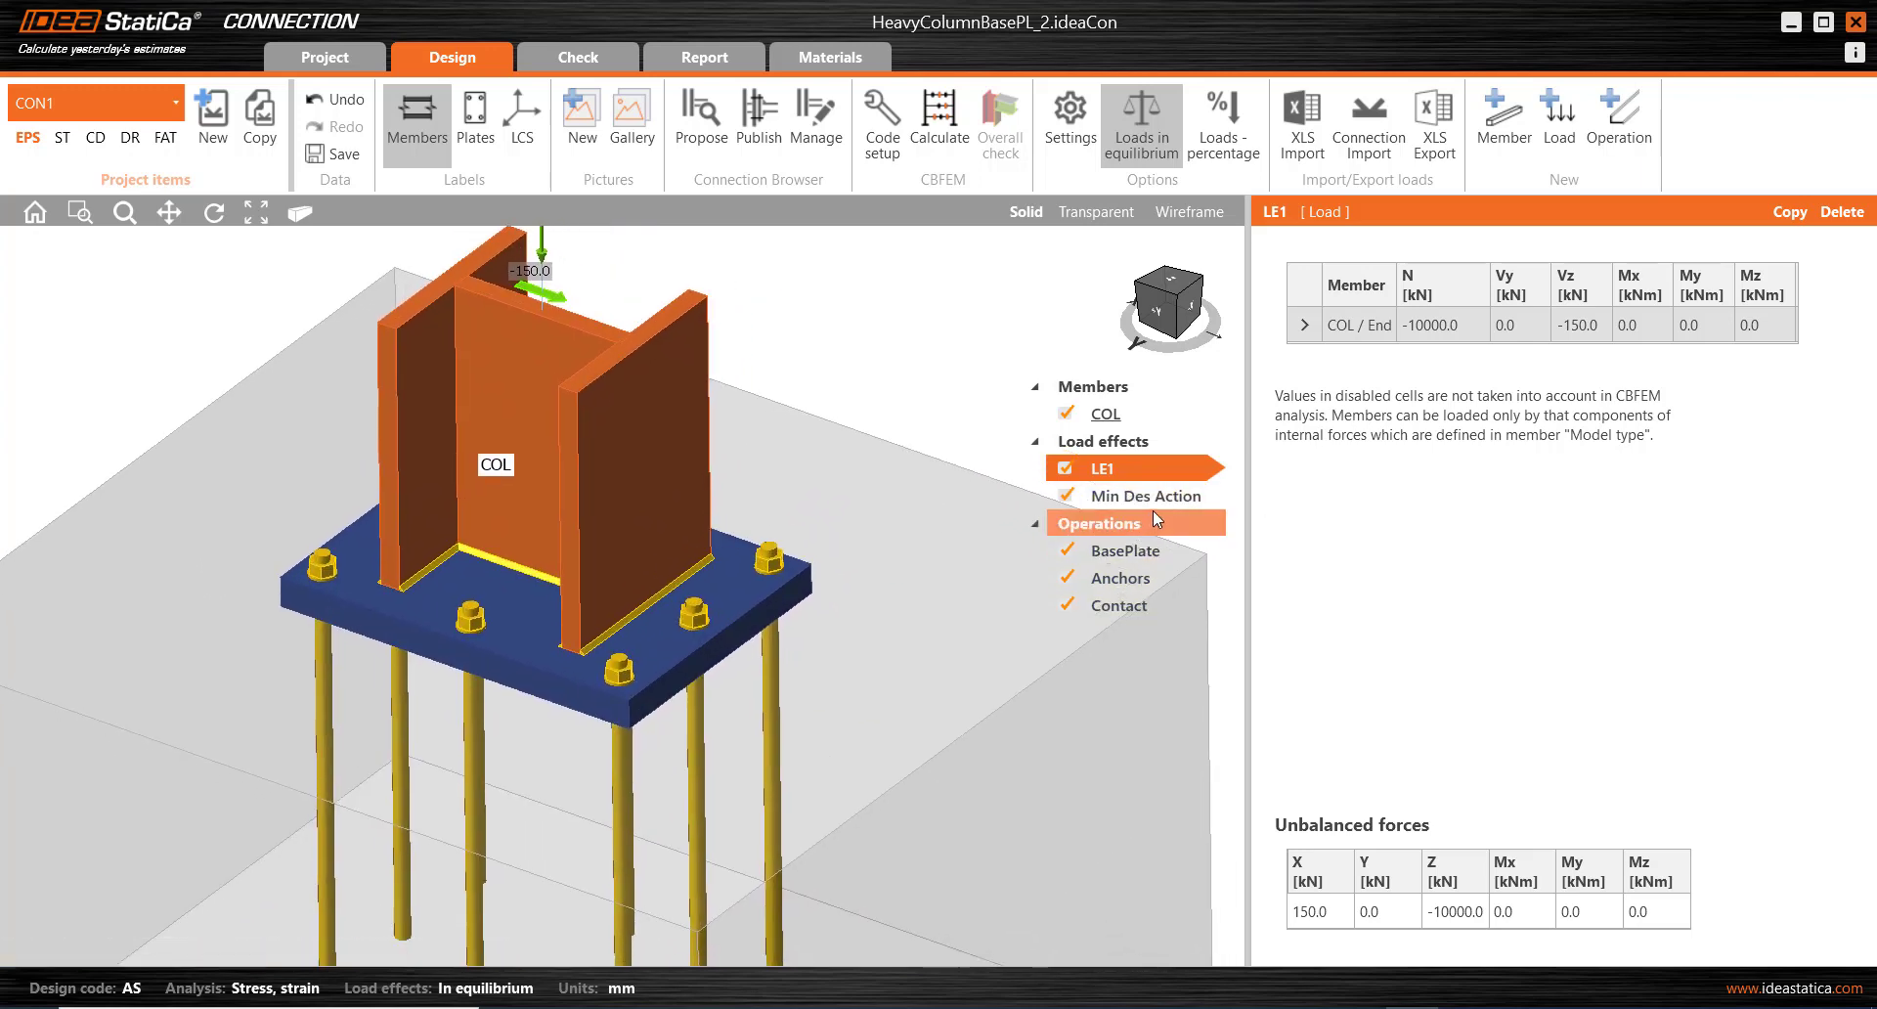
# Recalculate with contact so all checks pass: anchors 96.8%, welds 99.9%, concrete 69.9%.
pyautogui.click(939, 120)
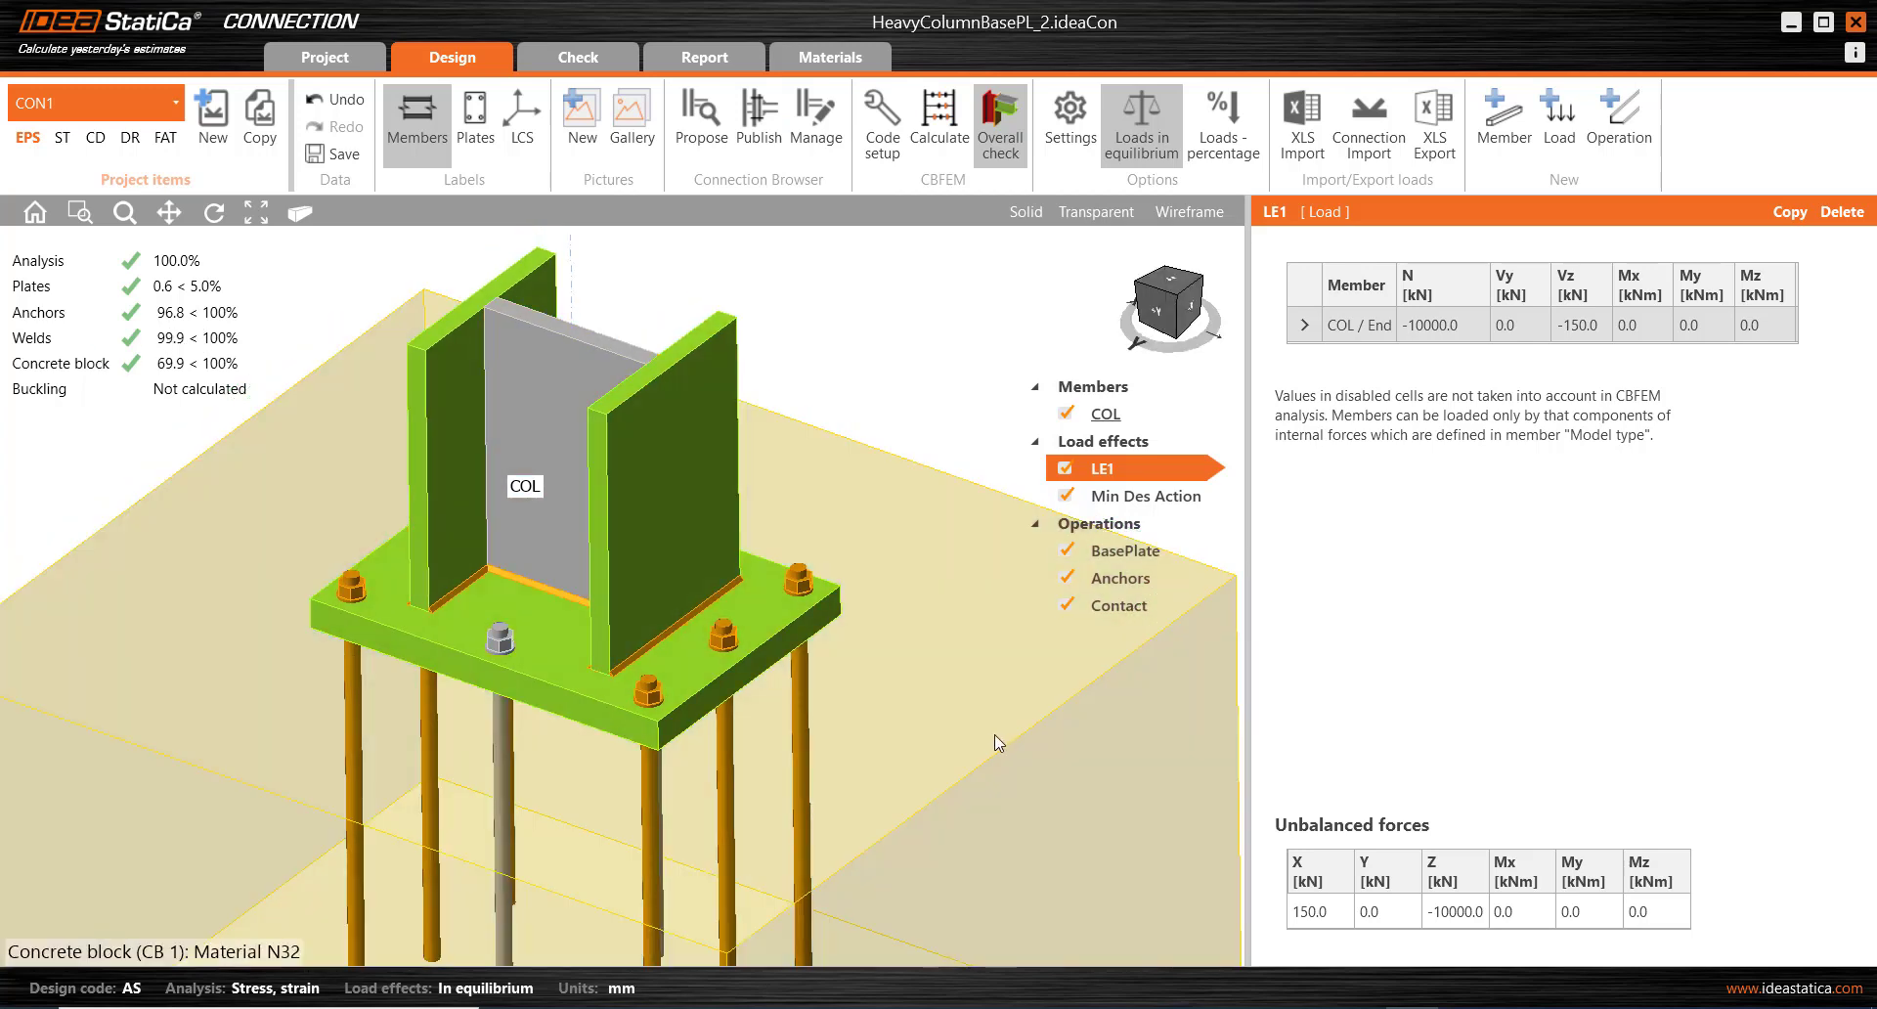
pyautogui.moveTo(989, 739); pyautogui.dragTo(938, 684, button='right')
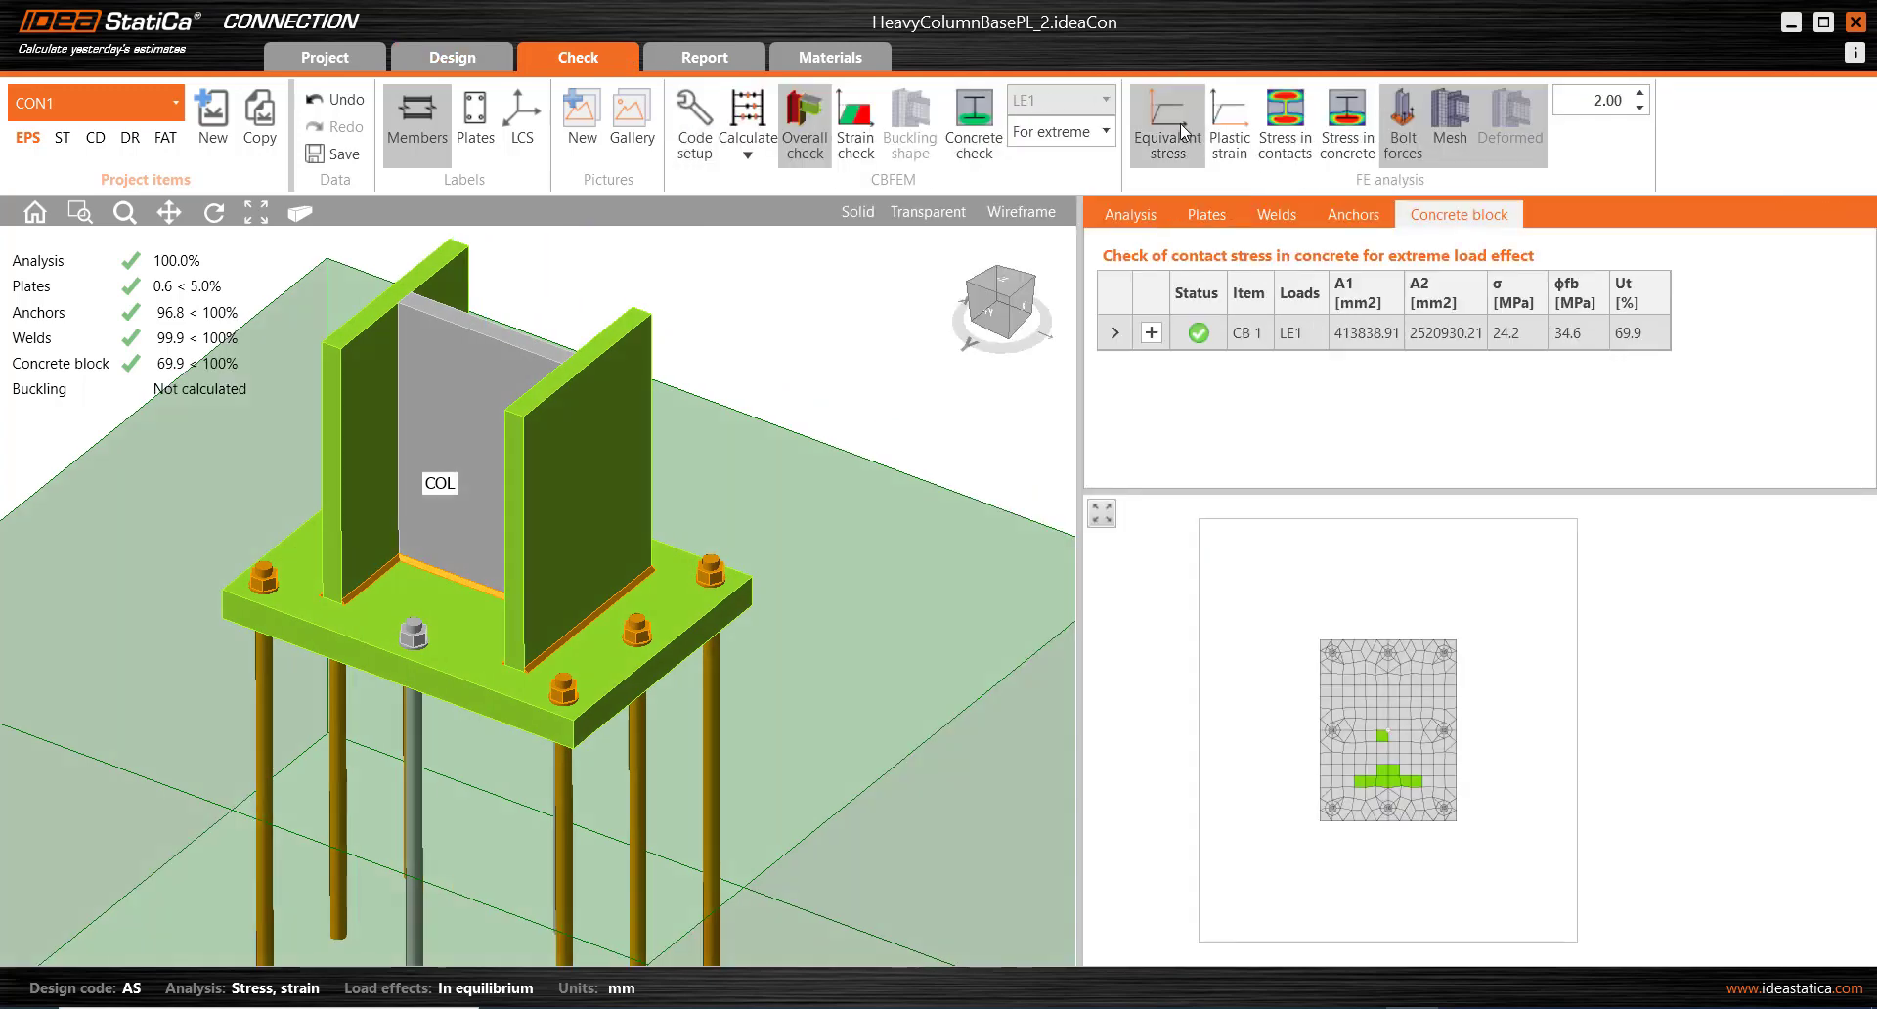
# Review the equivalent stress plot at deformation scale 22 from several angles.
pyautogui.click(1178, 119)
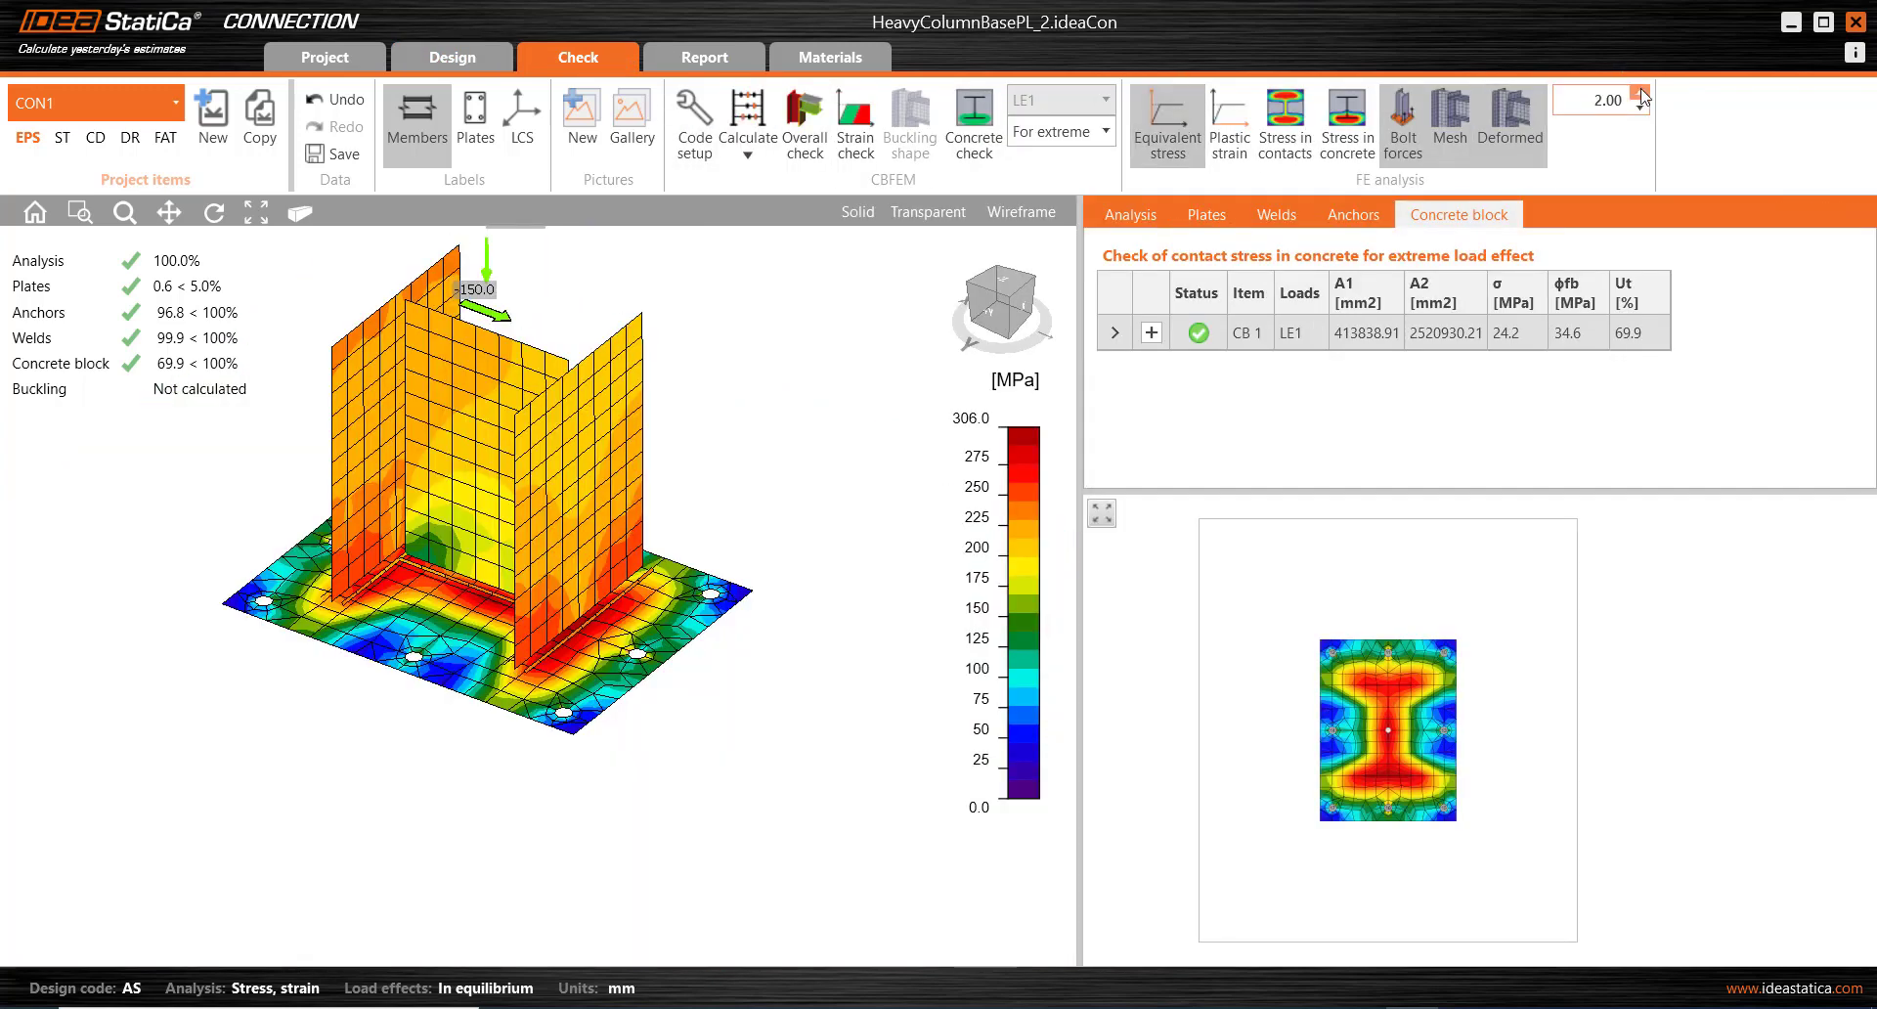
pyautogui.click(1642, 93)
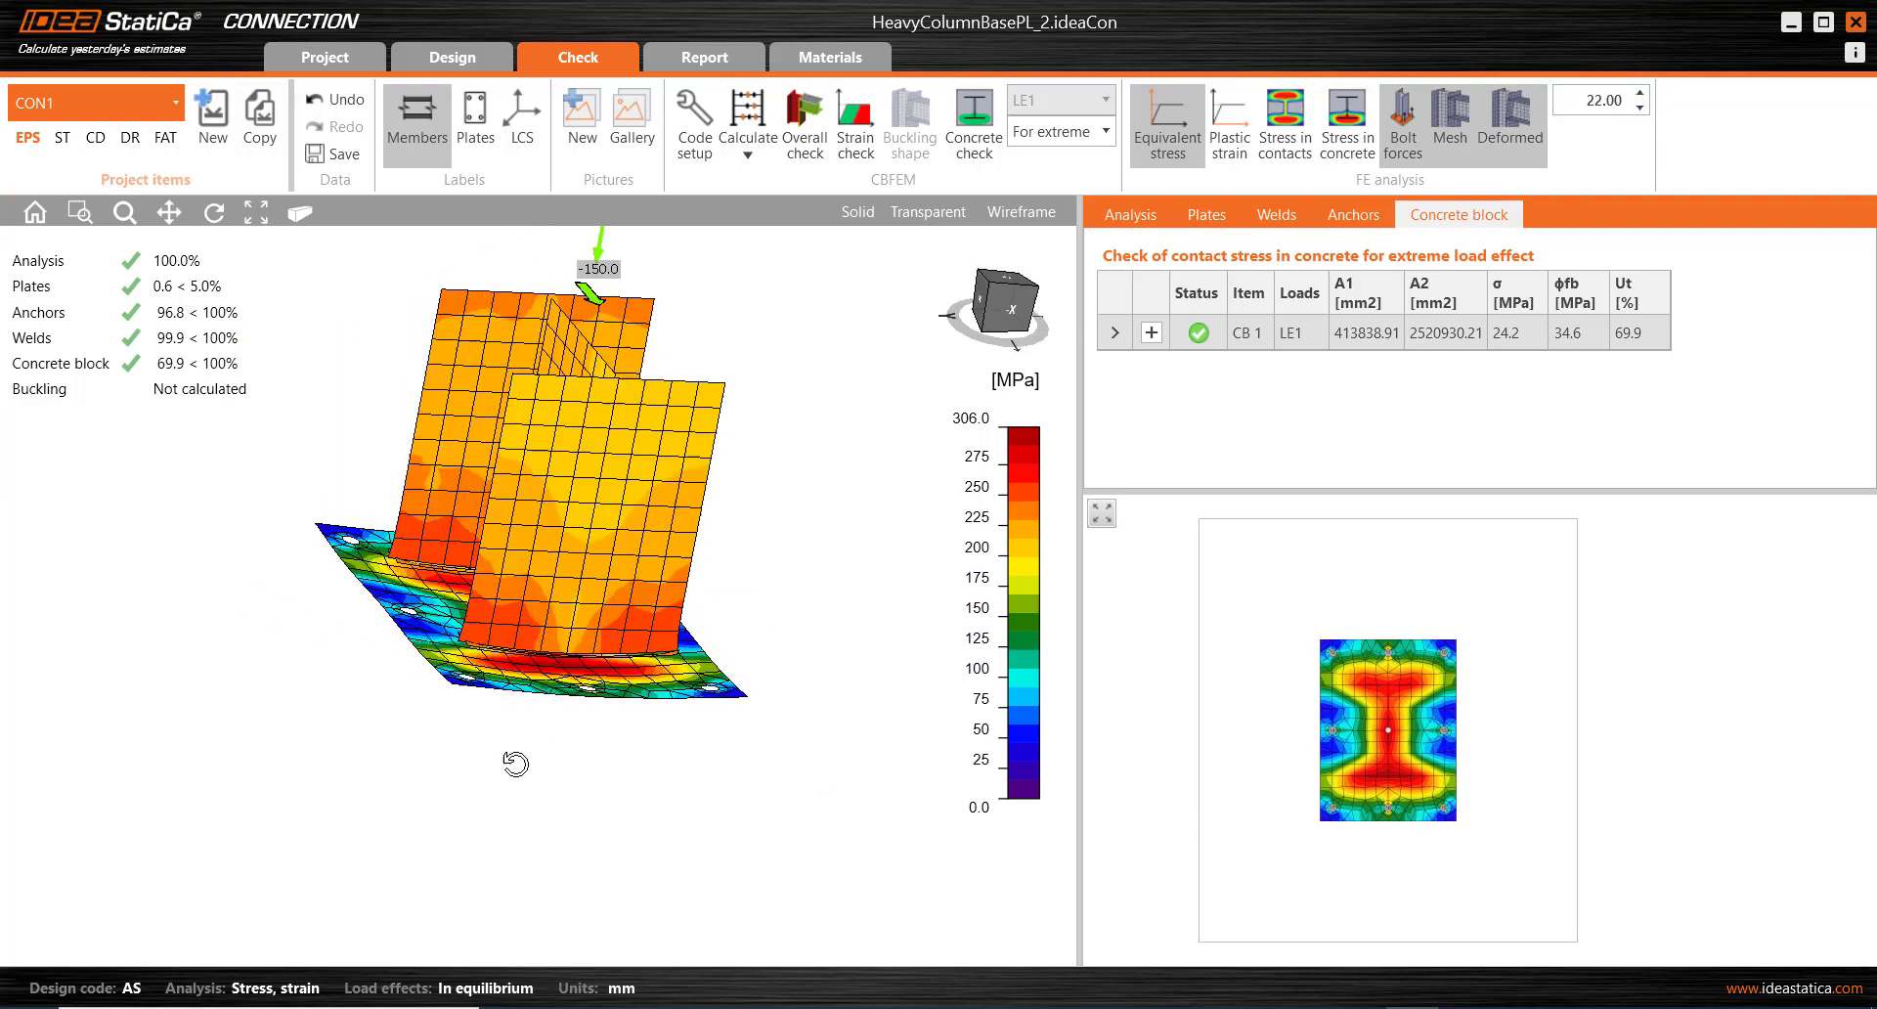
pyautogui.moveTo(515, 760); pyautogui.dragTo(437, 670, button='right')
pyautogui.scroll(3, 565, 673)
pyautogui.moveTo(741, 612); pyautogui.dragTo(700, 587, button='right')
pyautogui.click(806, 576)
pyautogui.moveTo(700, 771); pyautogui.dragTo(901, 556, button='right')
pyautogui.moveTo(567, 816); pyautogui.dragTo(636, 797, button='right')
# Switch to the plastic strain plot, peaking at 4.9%, with deformation scale 12.
pyautogui.click(1229, 122)
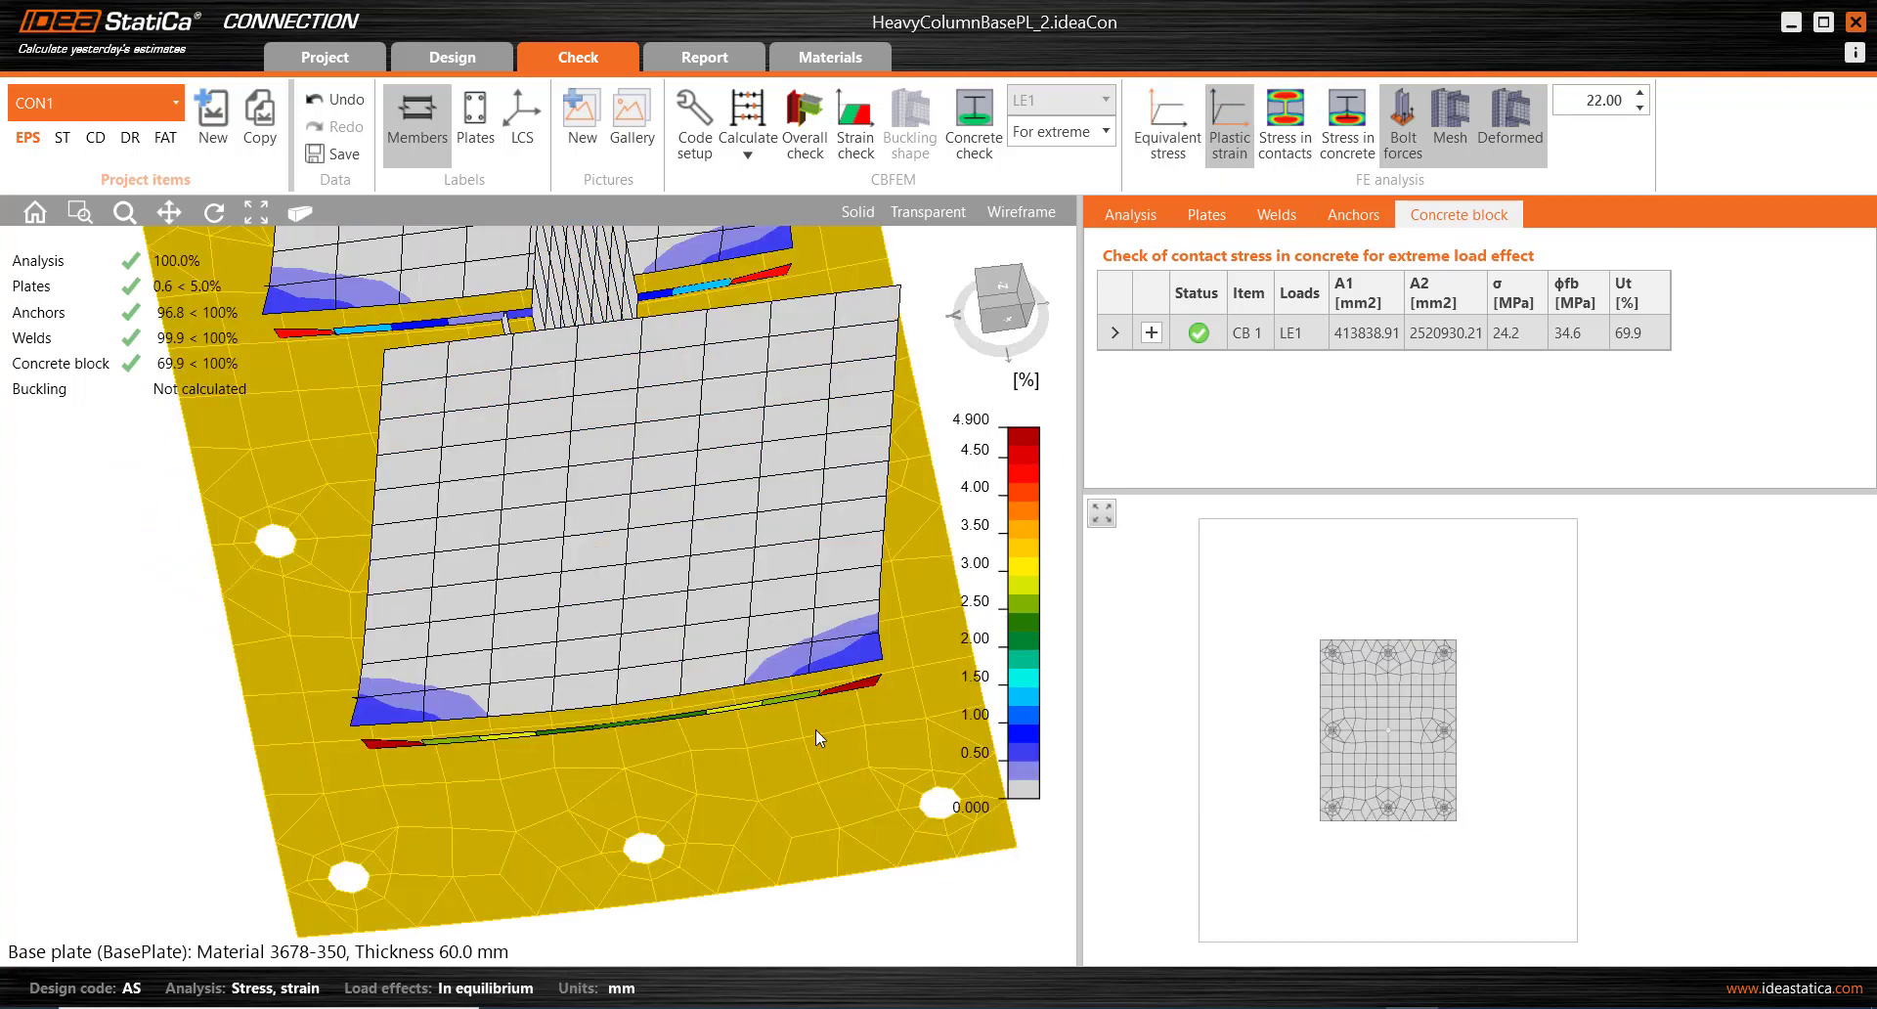
pyautogui.scroll(5, 502, 747)
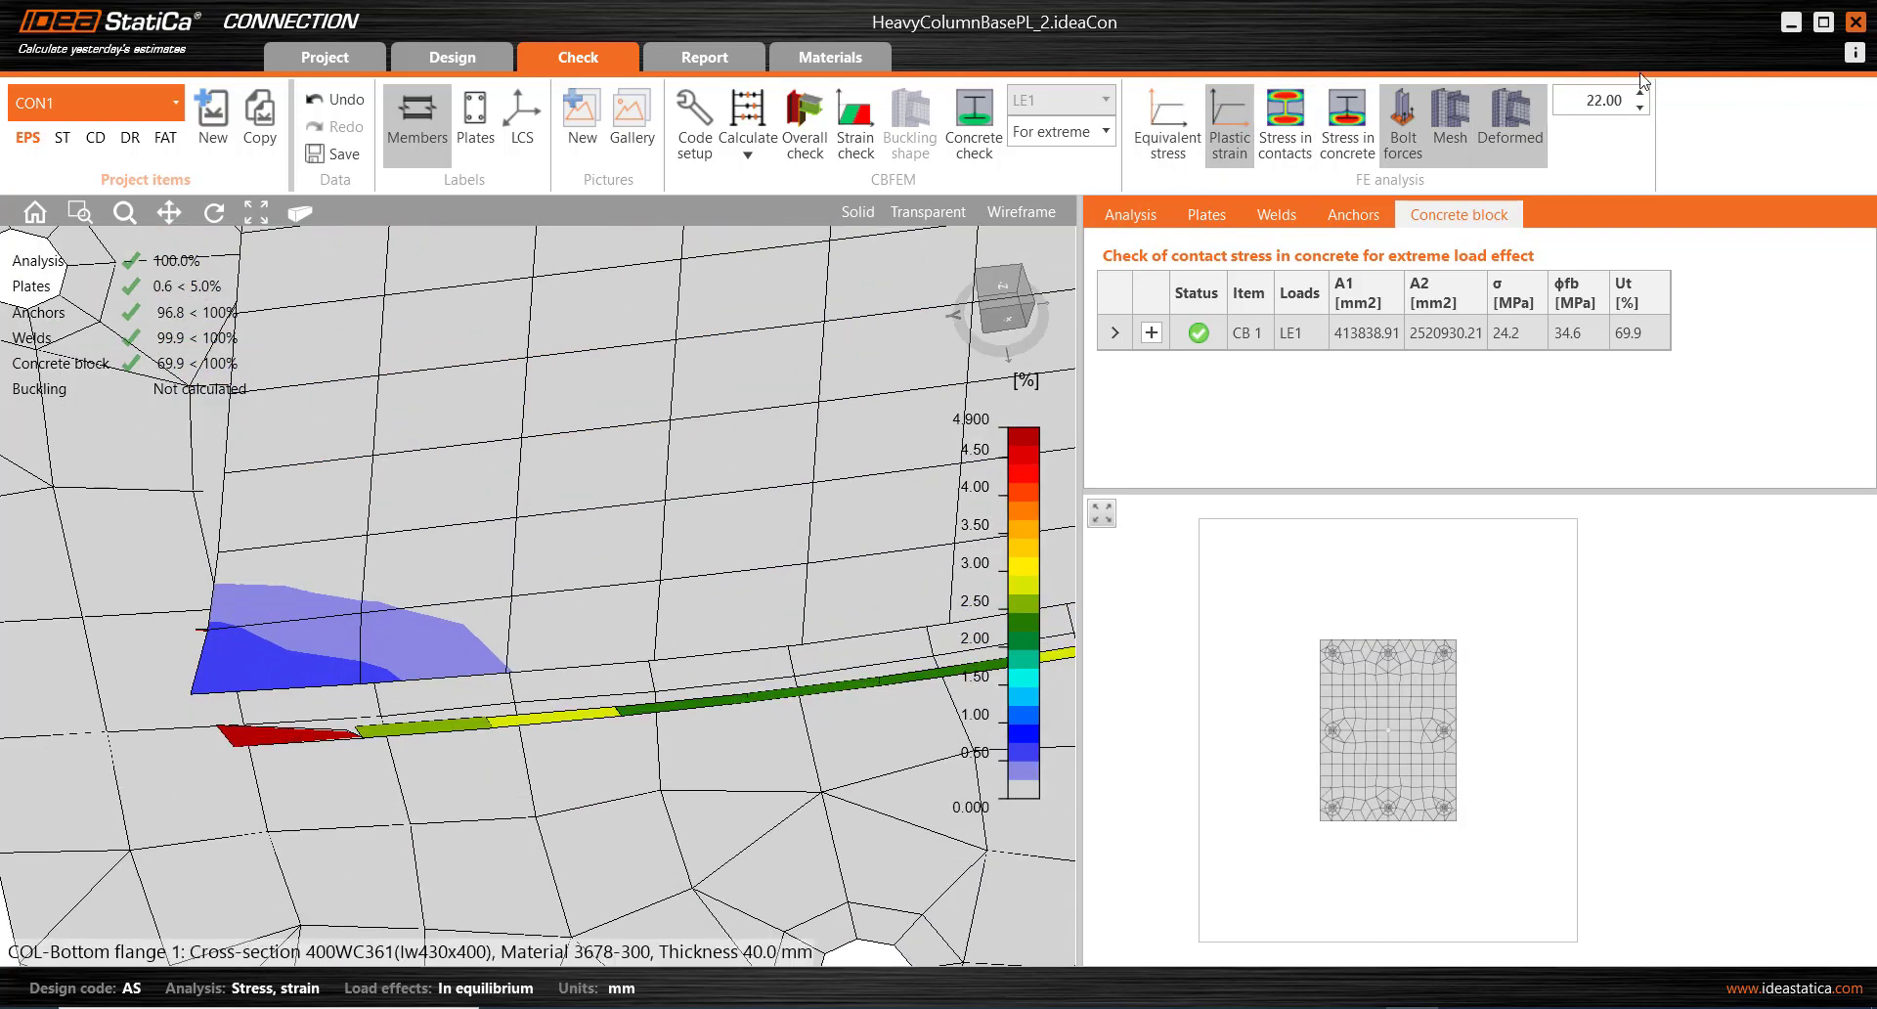
pyautogui.click(1640, 108)
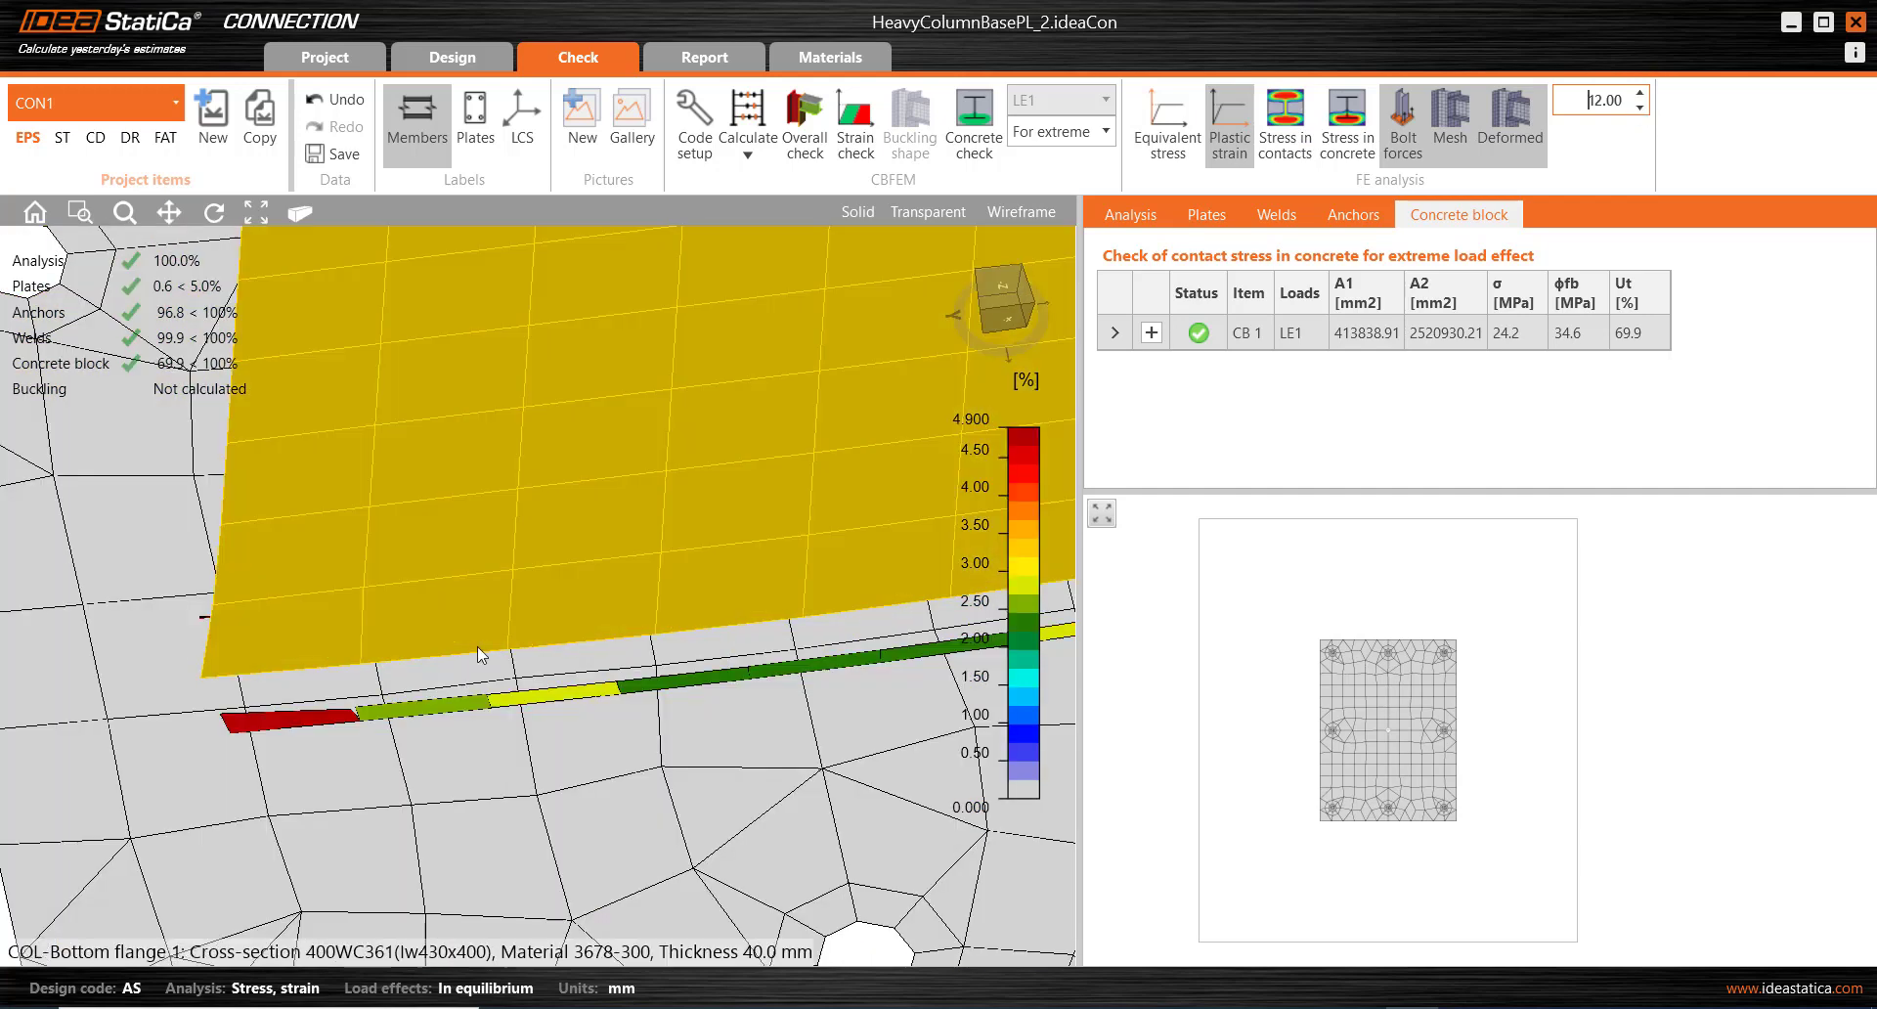
pyautogui.scroll(-3, 393, 608)
pyautogui.scroll(3, 244, 682)
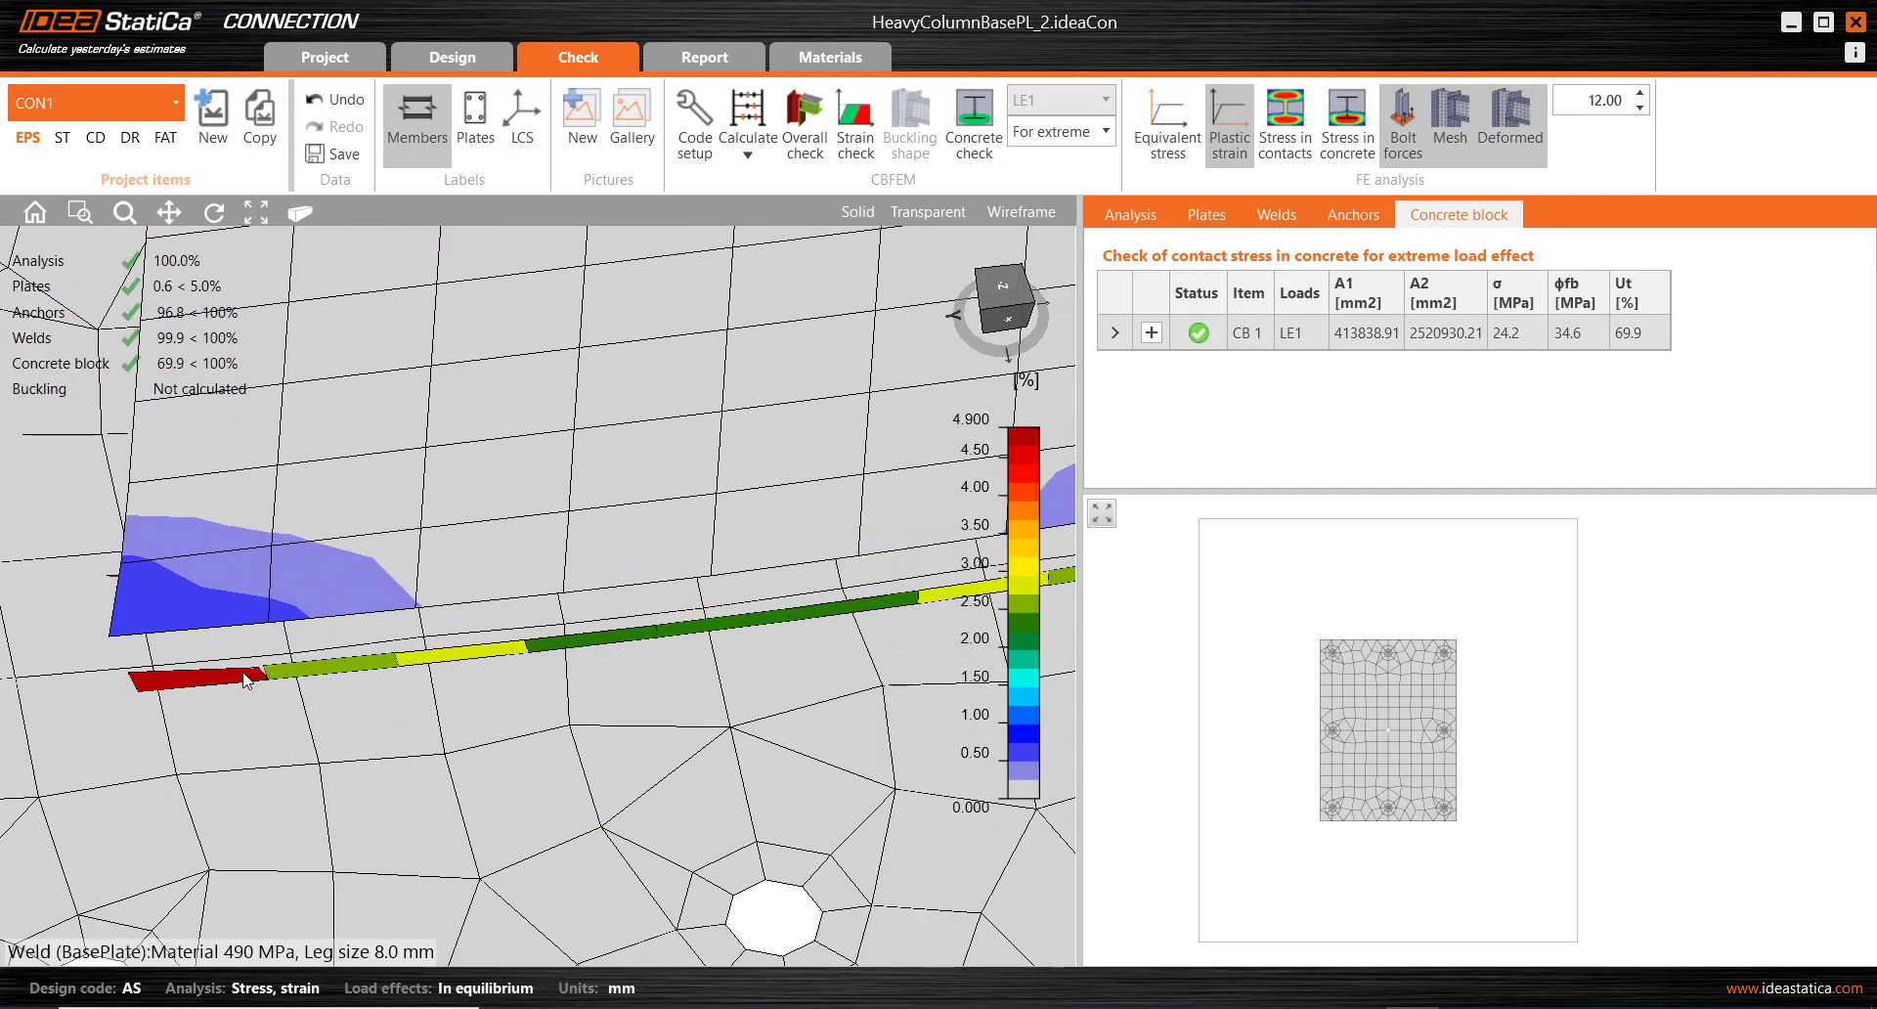
# Open the base-plate weld checks and expand the table to show all six welds, up to 99.9%.
pyautogui.click(241, 680)
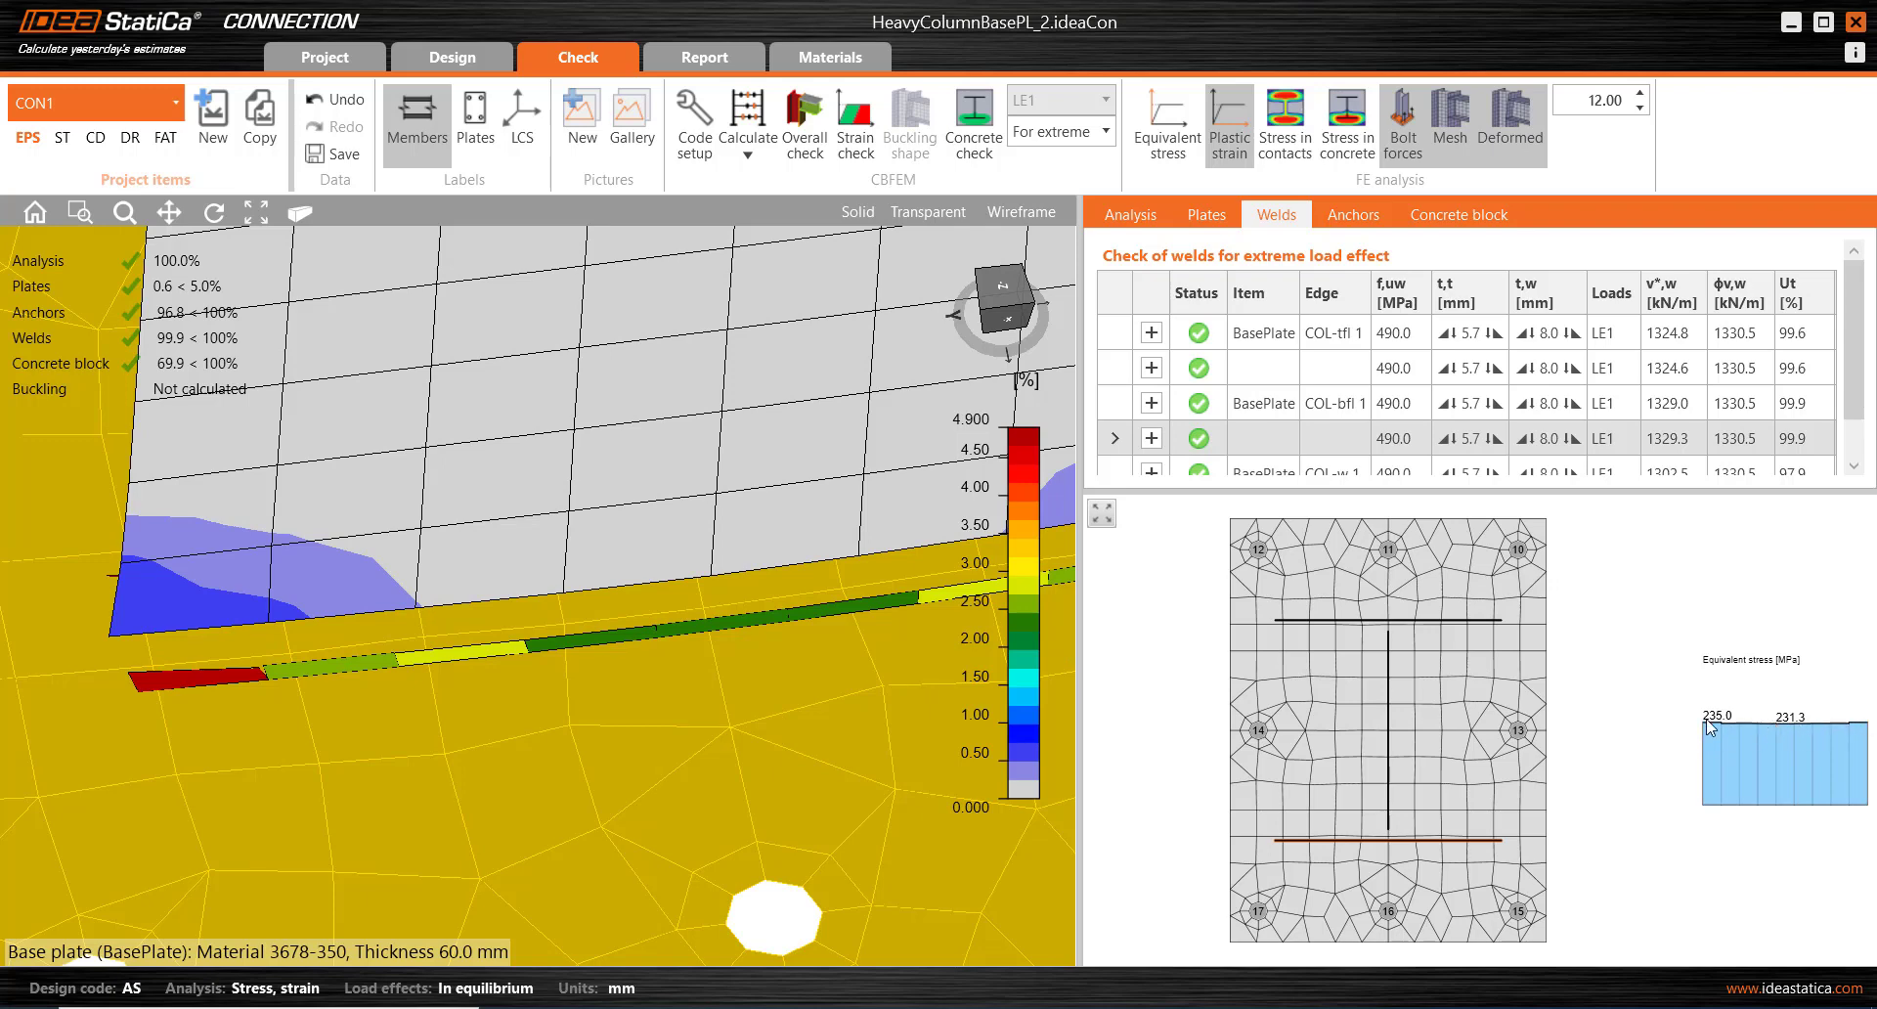
pyautogui.scroll(4, 1364, 853)
pyautogui.scroll(-5, 1367, 856)
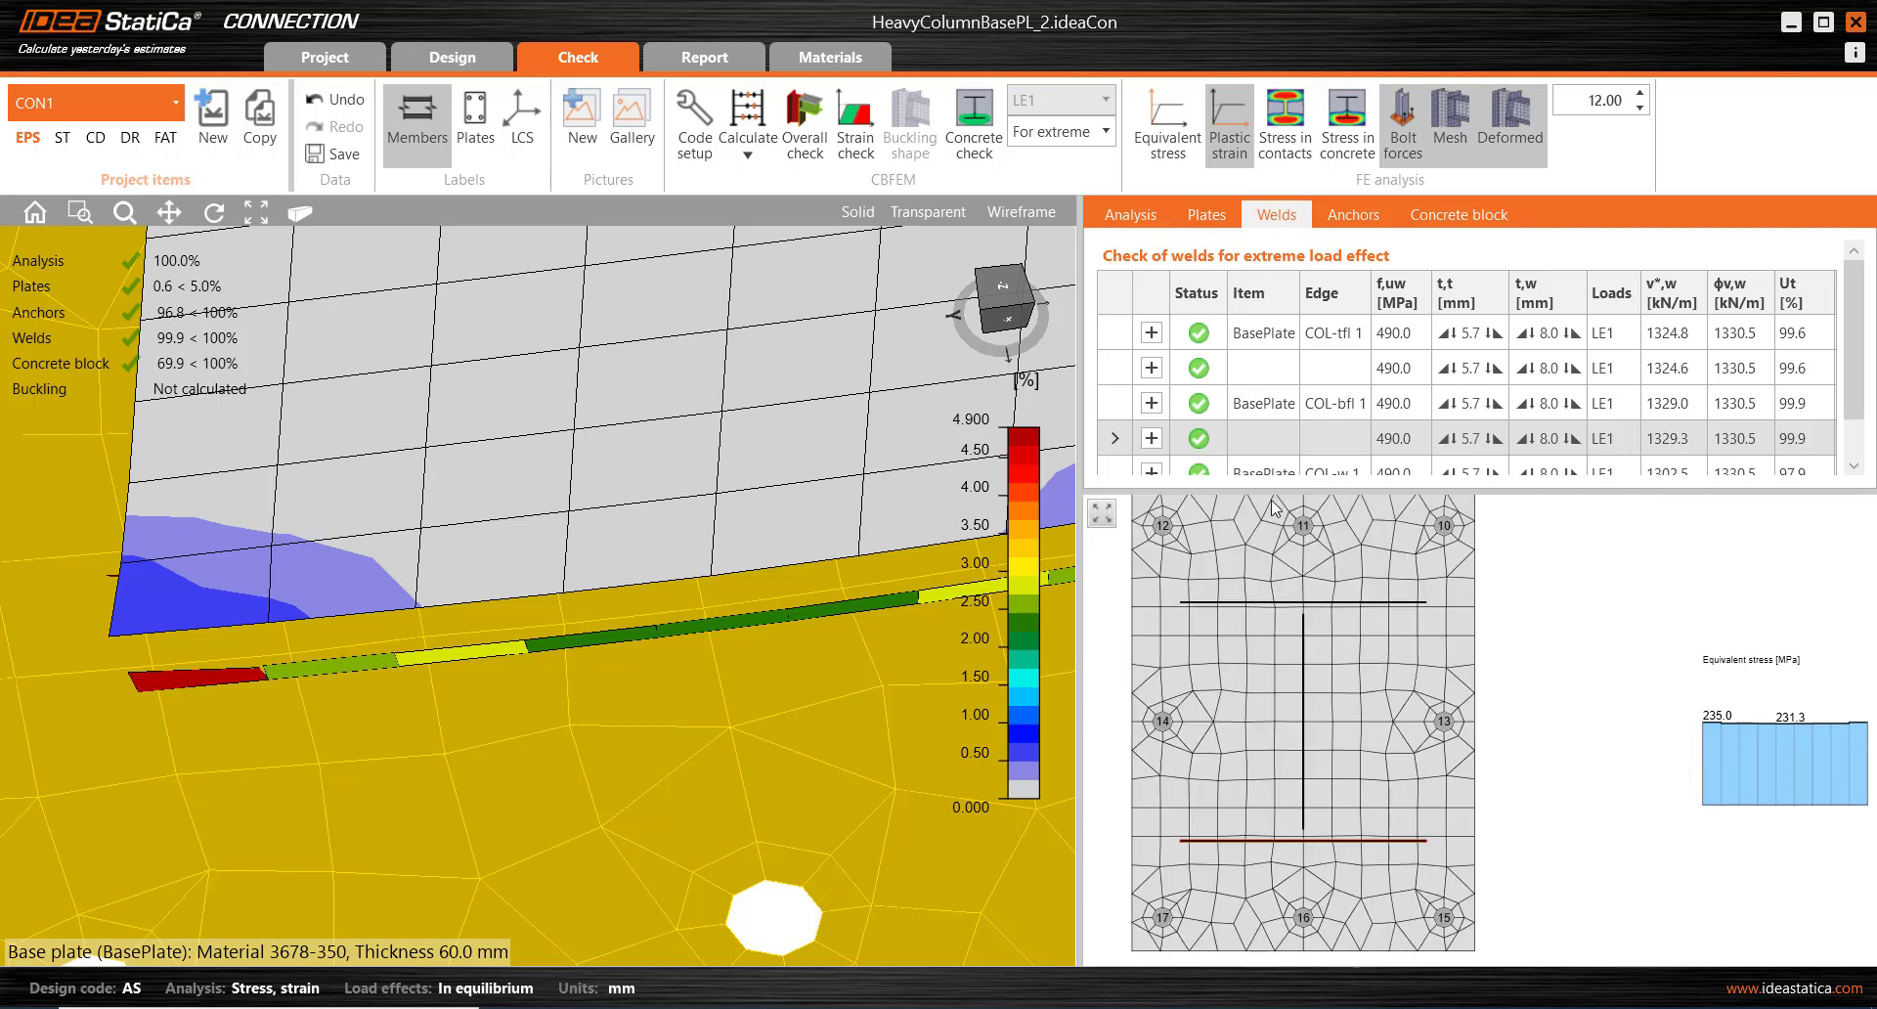
pyautogui.moveTo(1271, 490); pyautogui.dragTo(1258, 636)
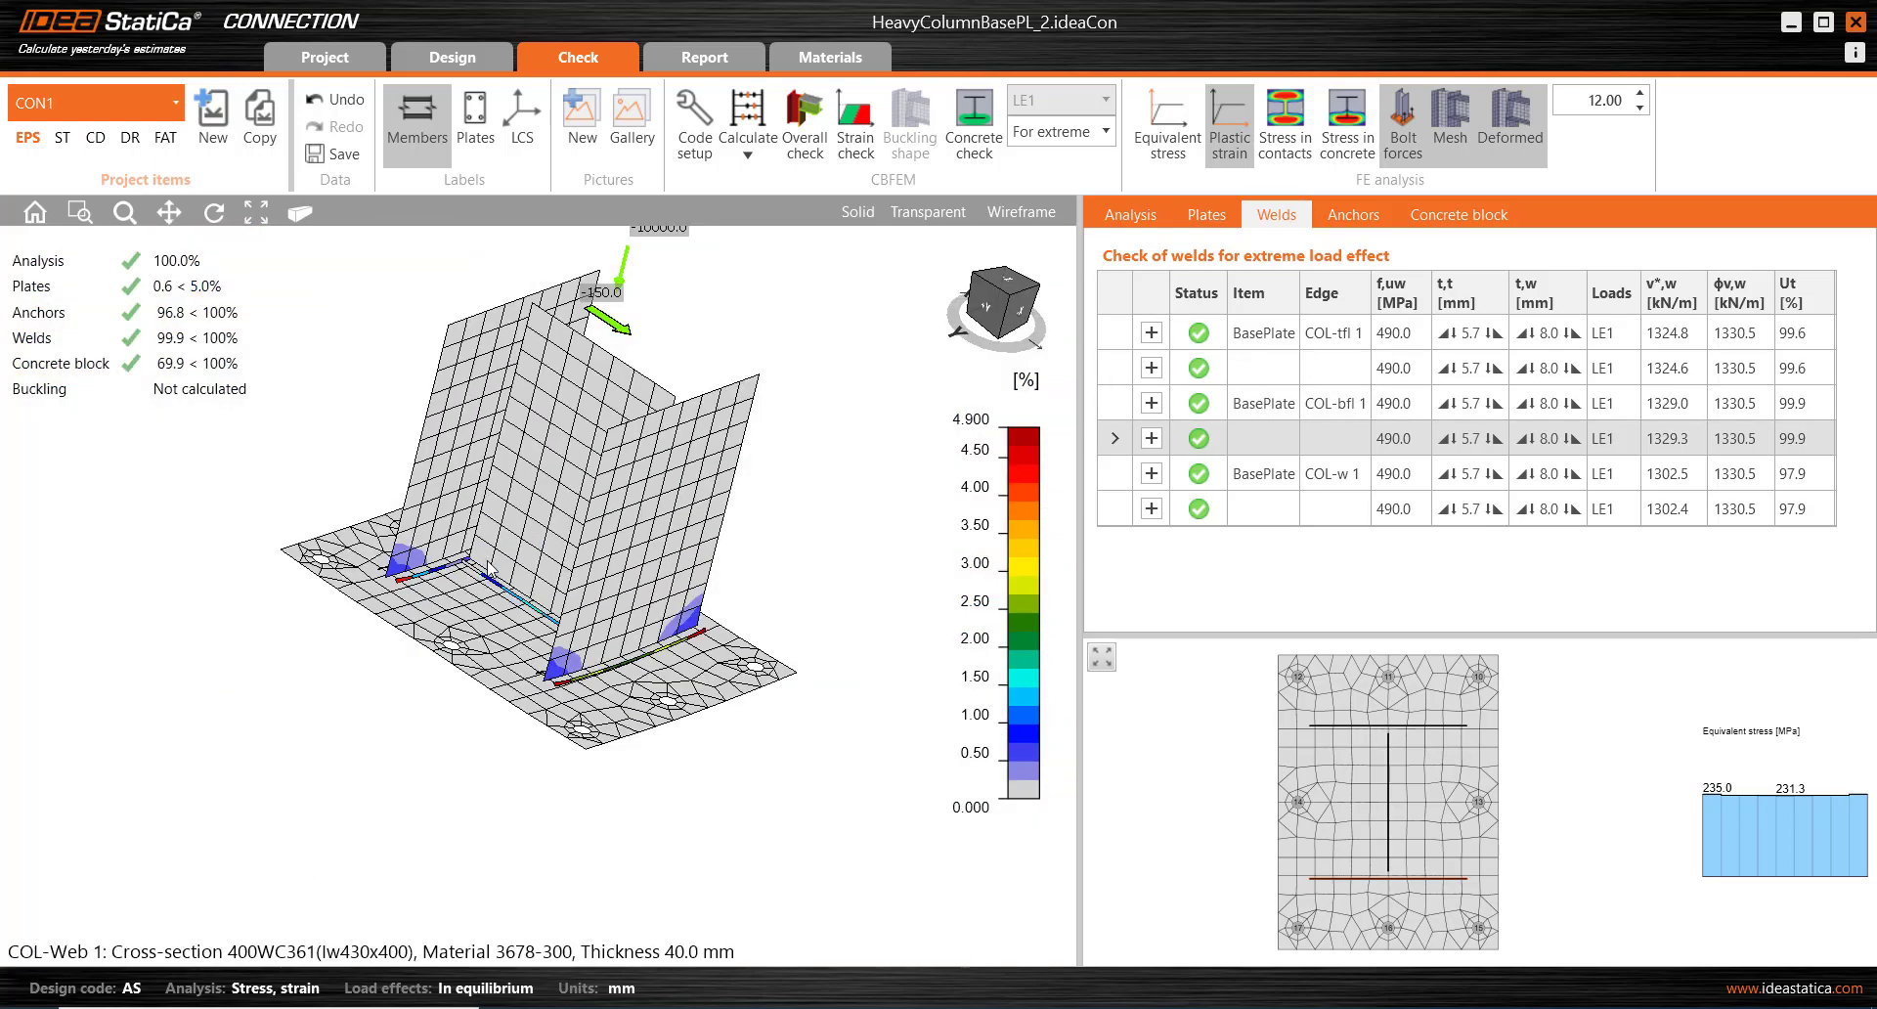
# Orbit the whole joint to a frontal elevated view with the load labels visible.
pyautogui.moveTo(489, 562); pyautogui.dragTo(470, 604, button='right')
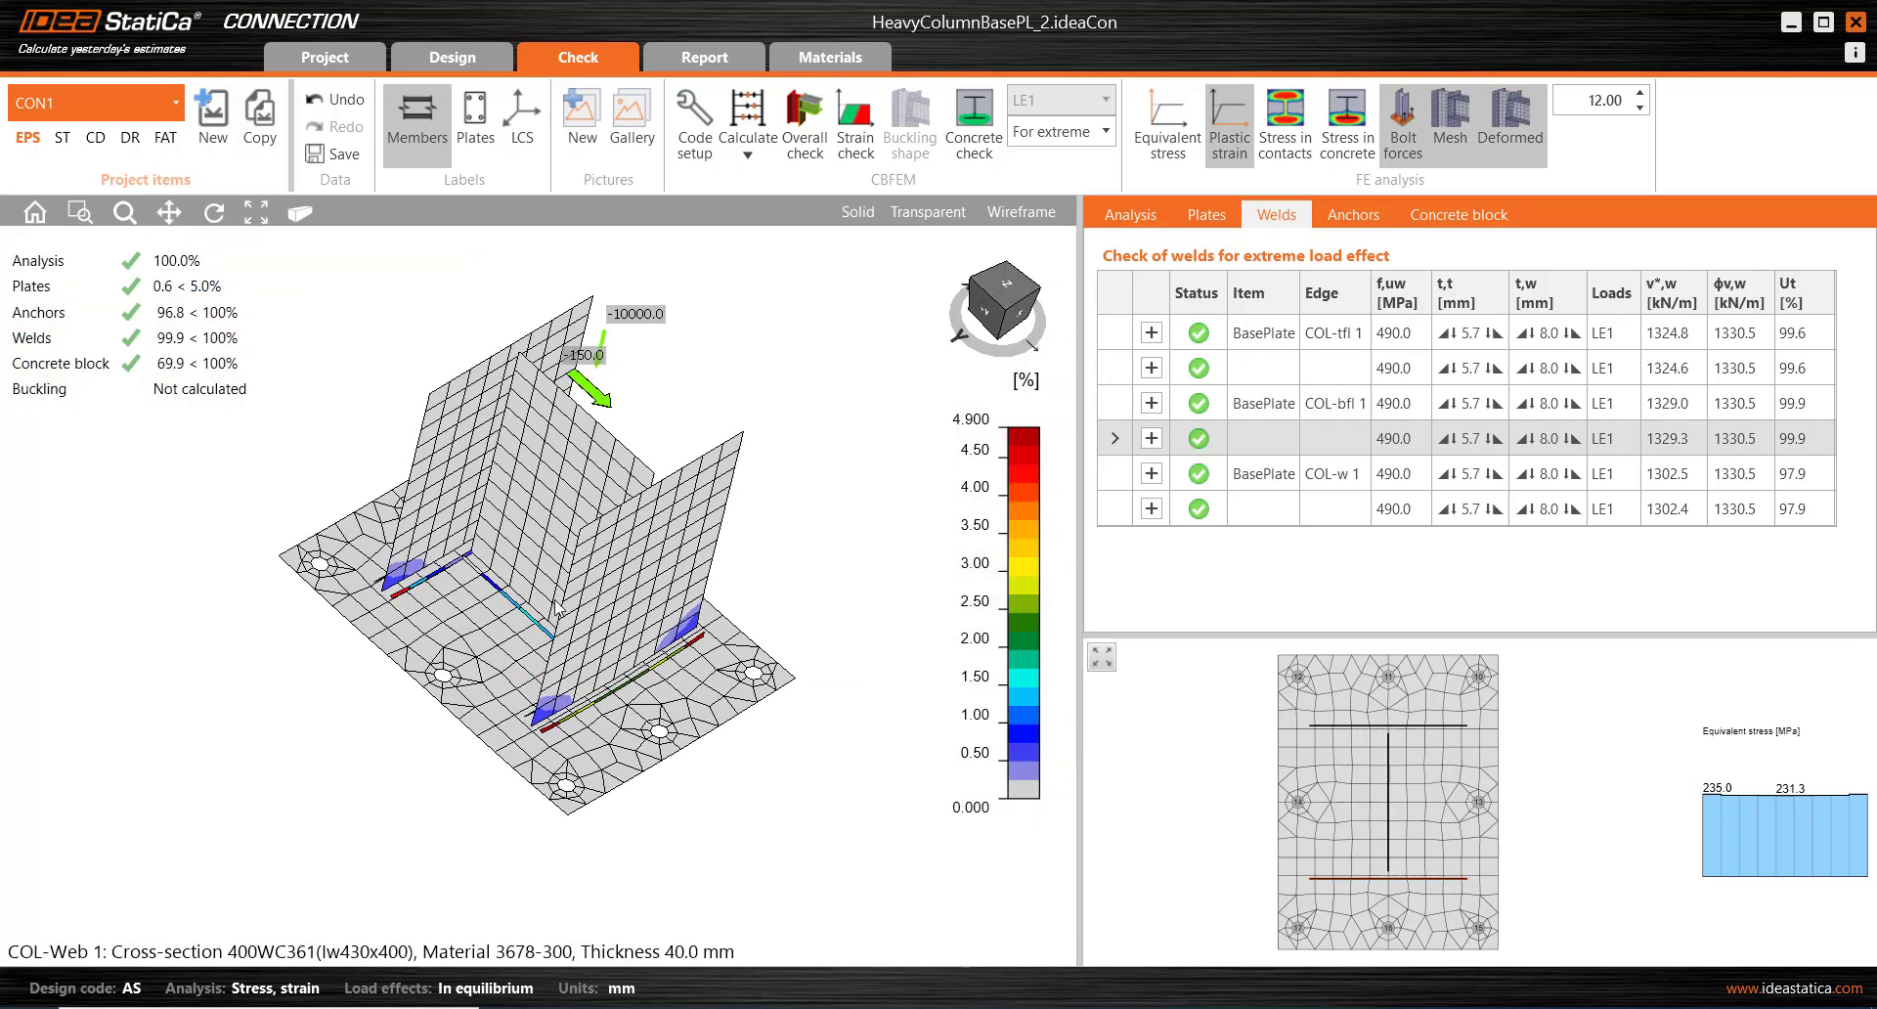
pyautogui.scroll(2, 528, 625)
pyautogui.moveTo(847, 864); pyautogui.dragTo(577, 696, button='right')
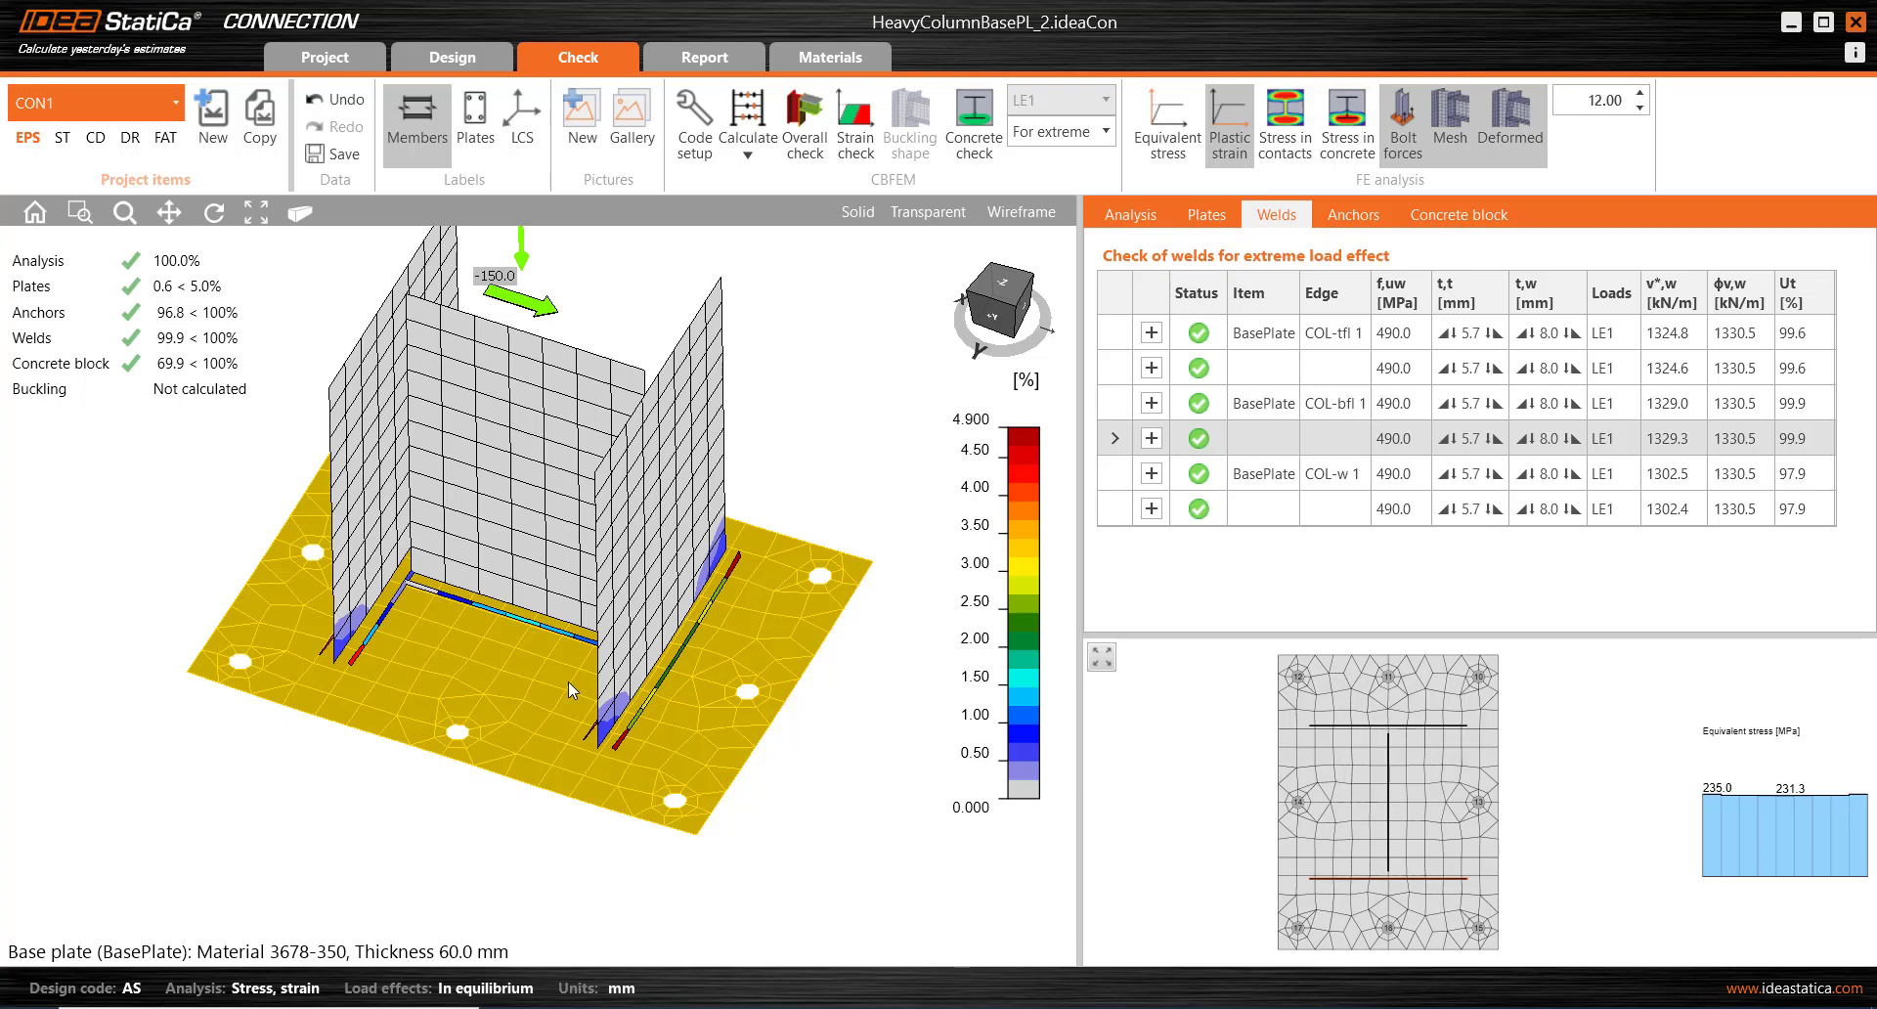
pyautogui.moveTo(759, 819); pyautogui.dragTo(776, 860, button='middle')
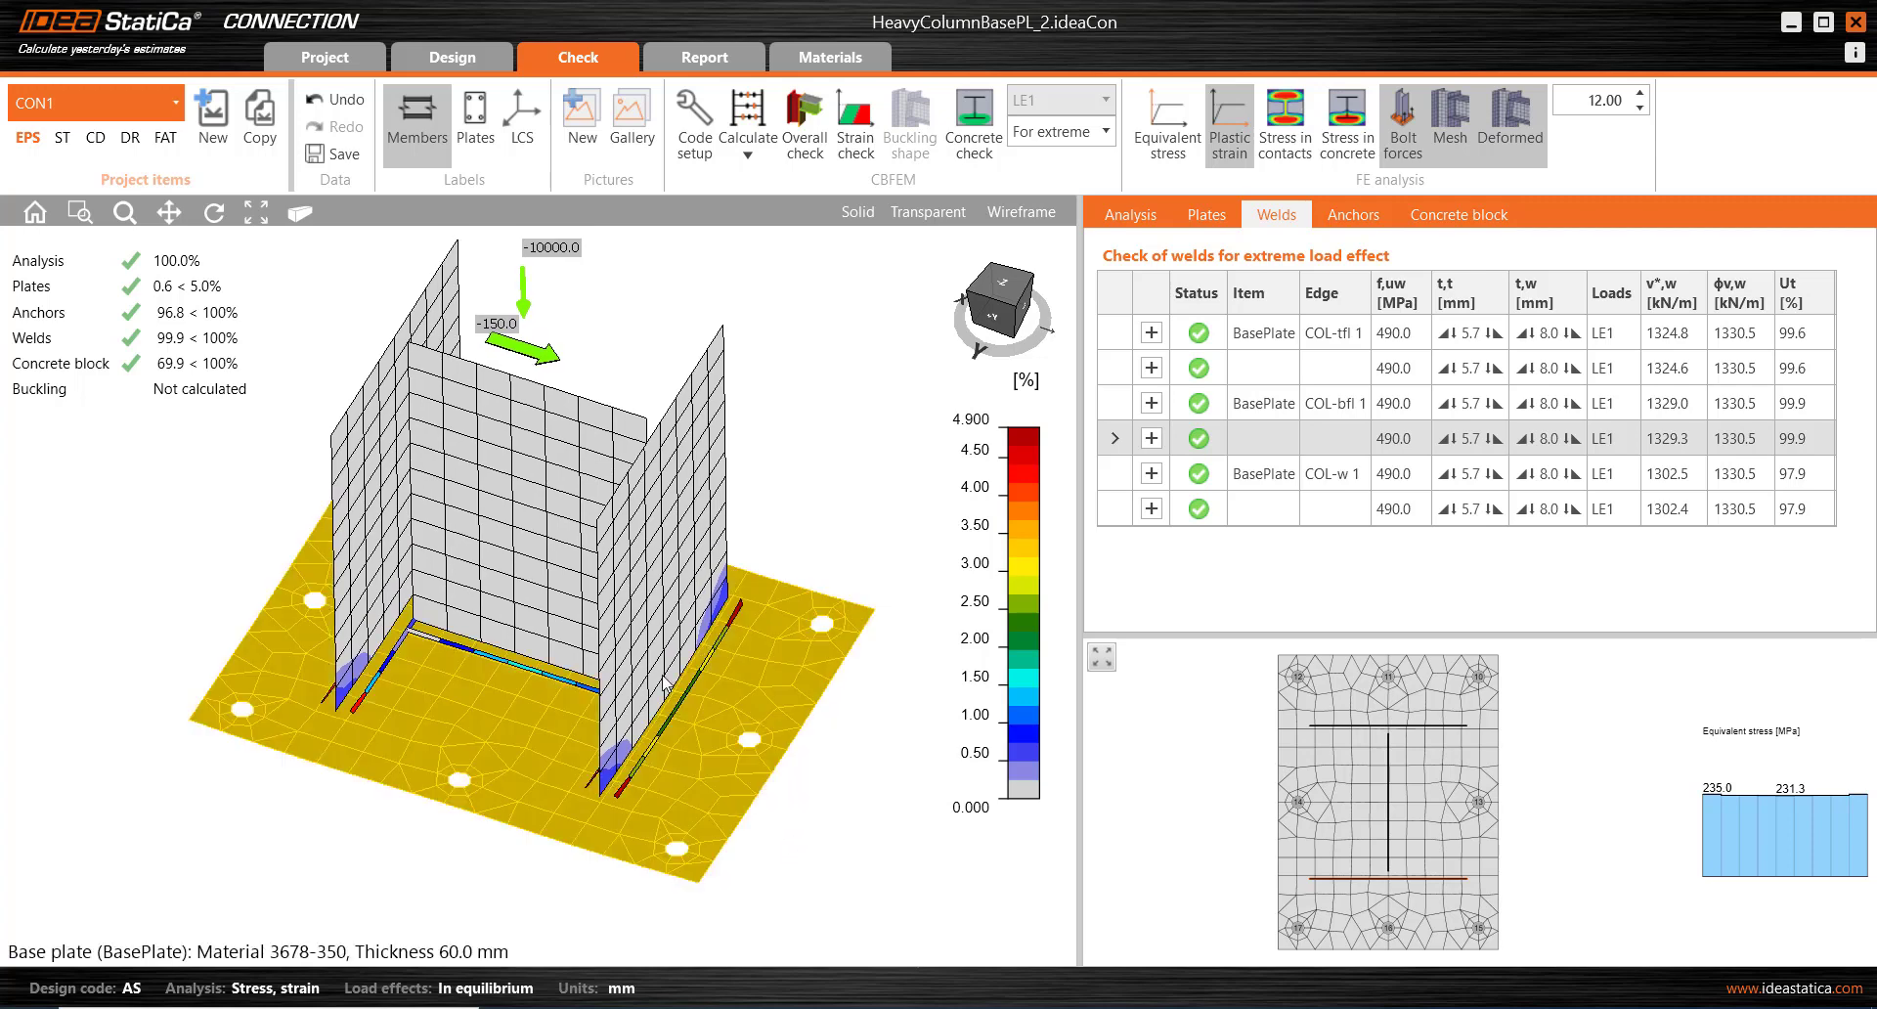